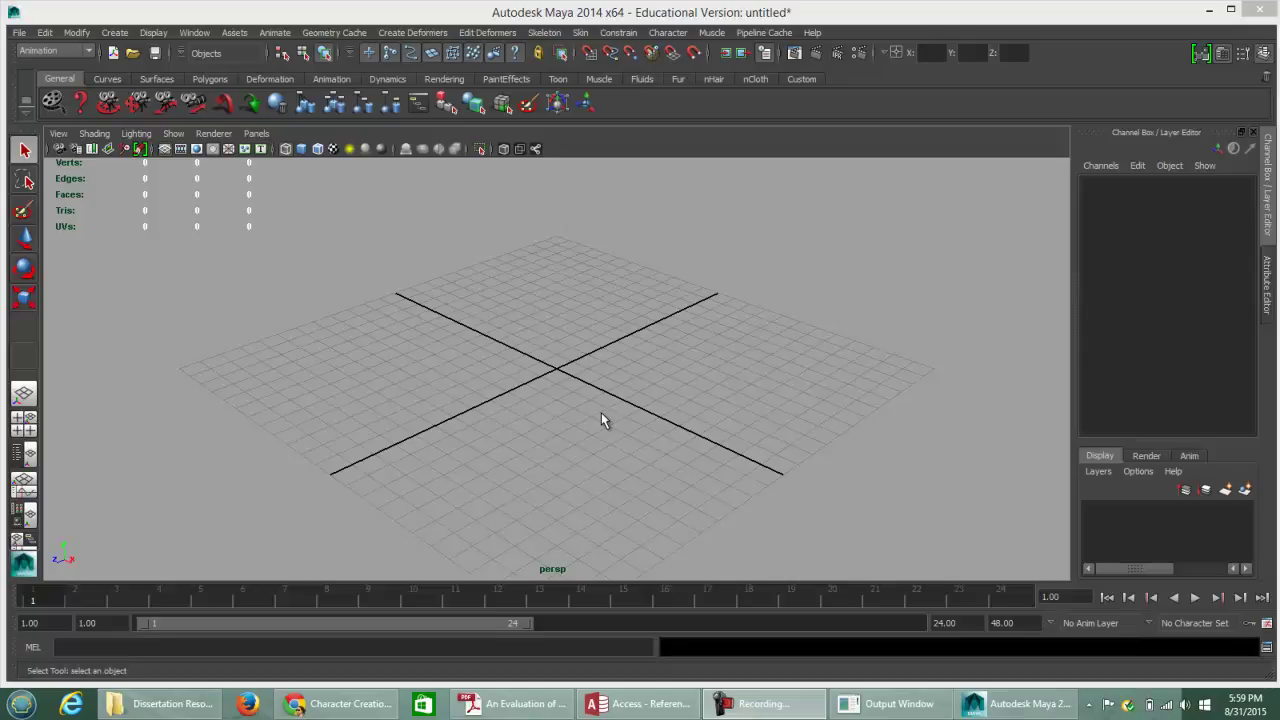
# Enable Show the ViewCube in the ViewCube category of Maya's Preferences
pyautogui.keyDown('alt'); pyautogui.moveTo(589, 314); pyautogui.dragTo(618, 355); pyautogui.keyUp('alt')
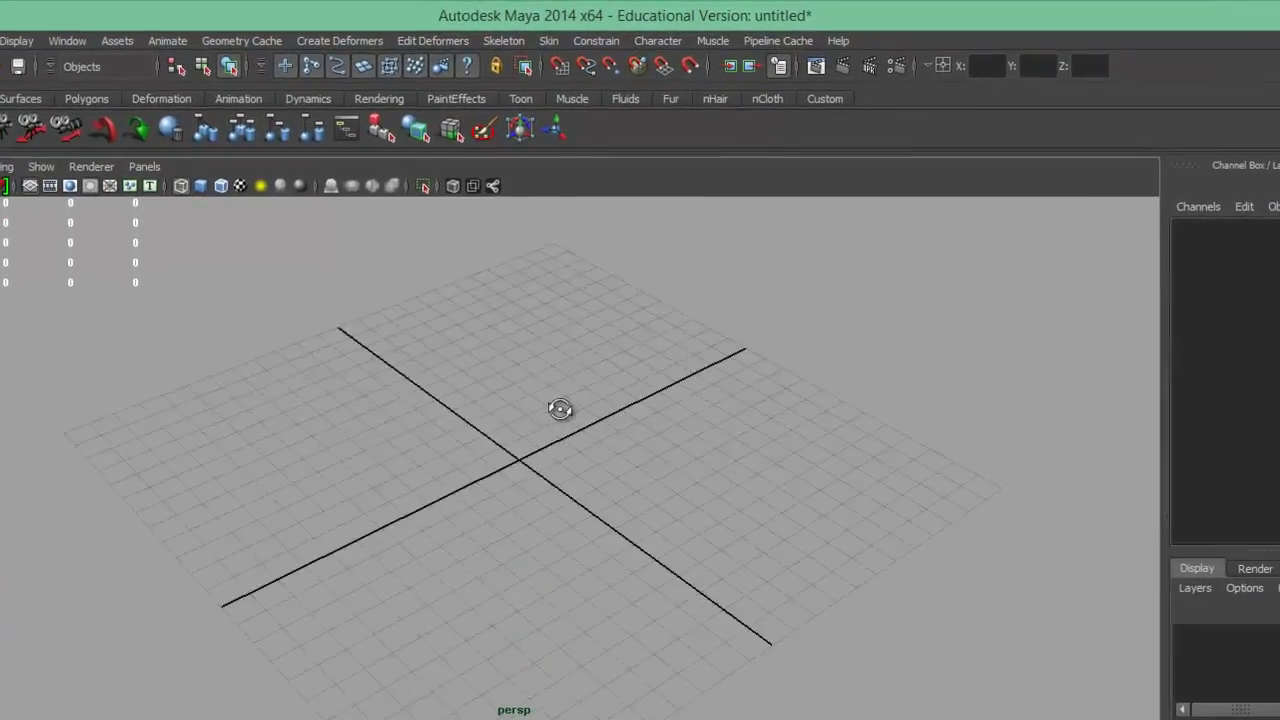
pyautogui.keyDown('alt'); pyautogui.moveTo(605, 411); pyautogui.dragTo(562, 382); pyautogui.keyUp('alt')
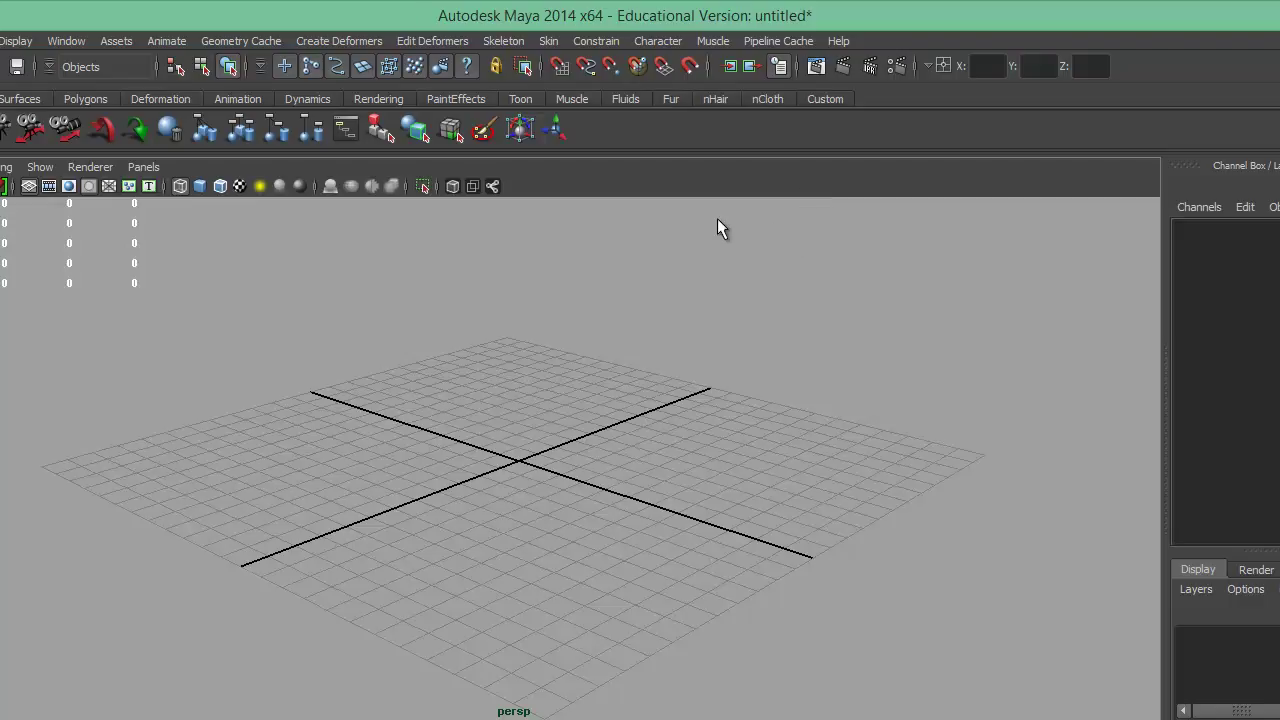
pyautogui.click(64, 40)
pyautogui.moveTo(72, 147)
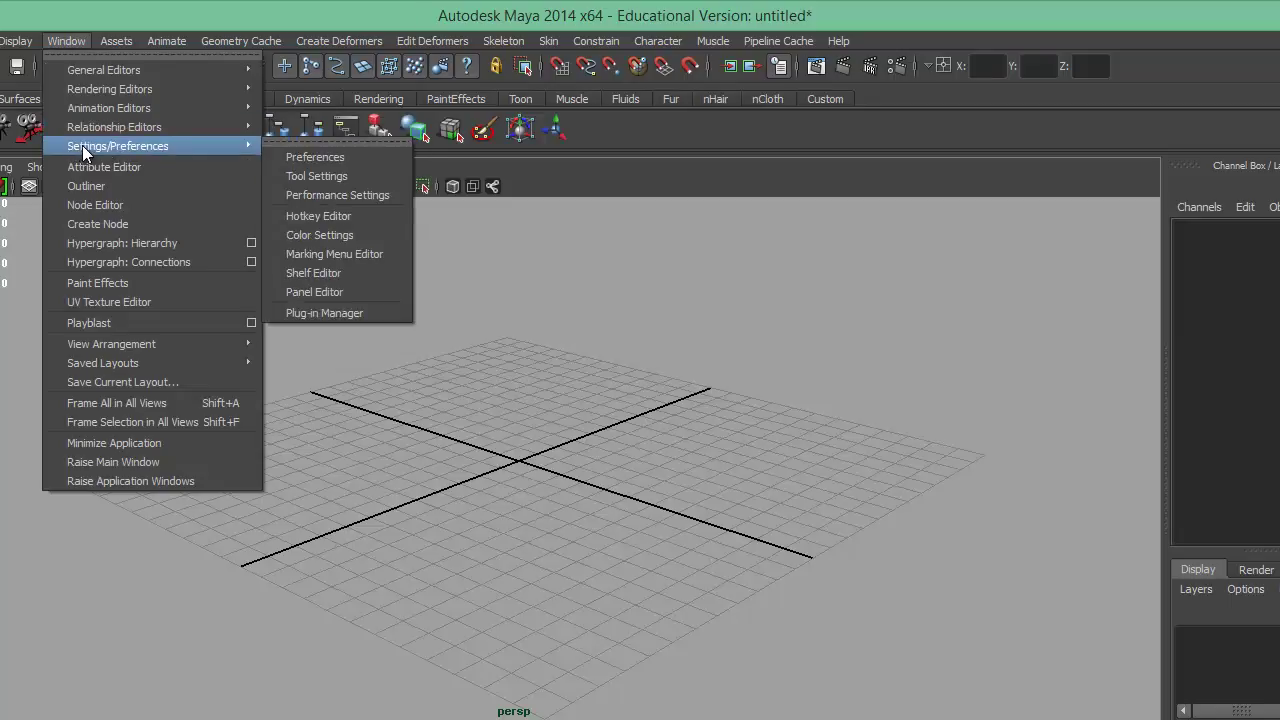
pyautogui.click(300, 156)
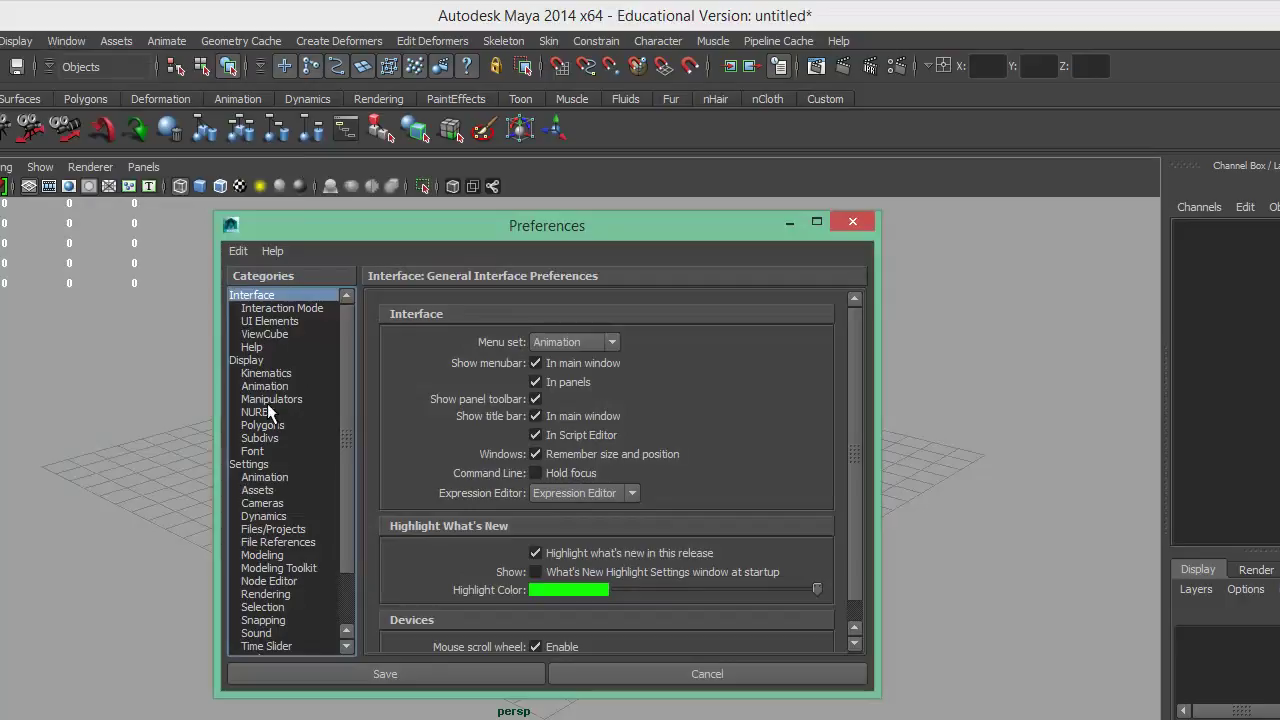
pyautogui.click(264, 334)
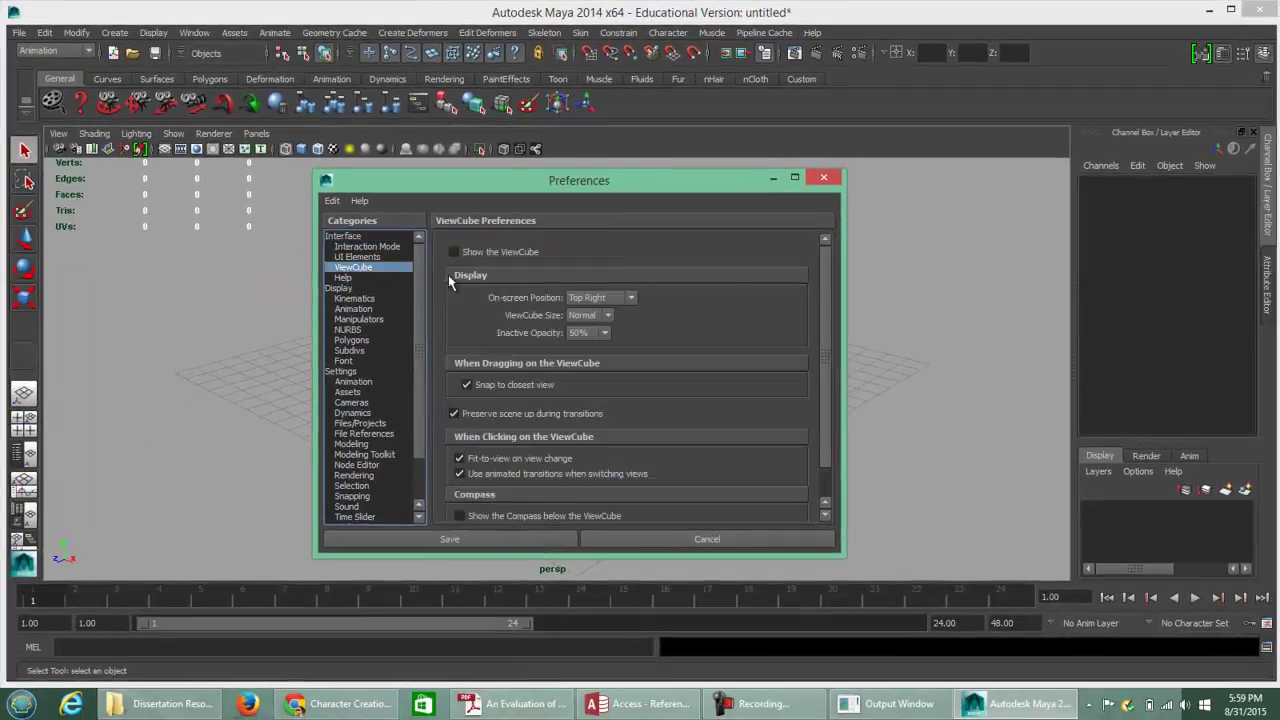
pyautogui.click(455, 252)
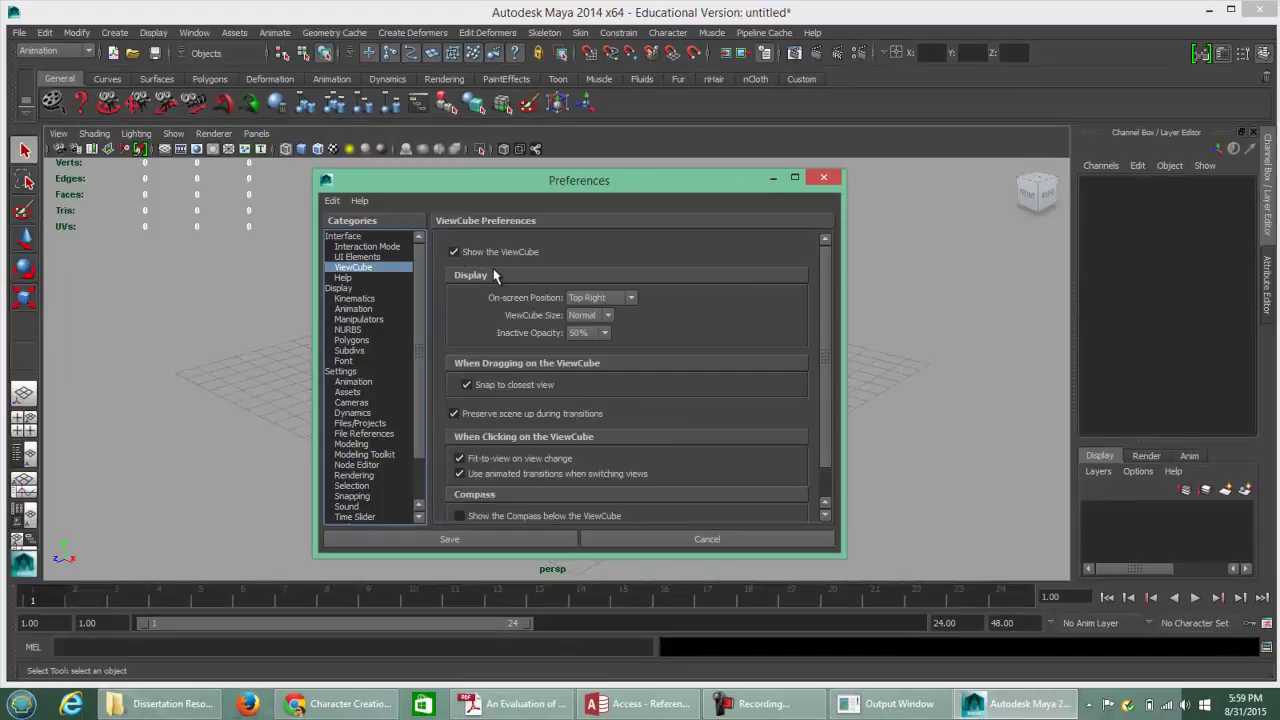
pyautogui.moveTo(990, 190)
pyautogui.scroll(-2, 420, 401)
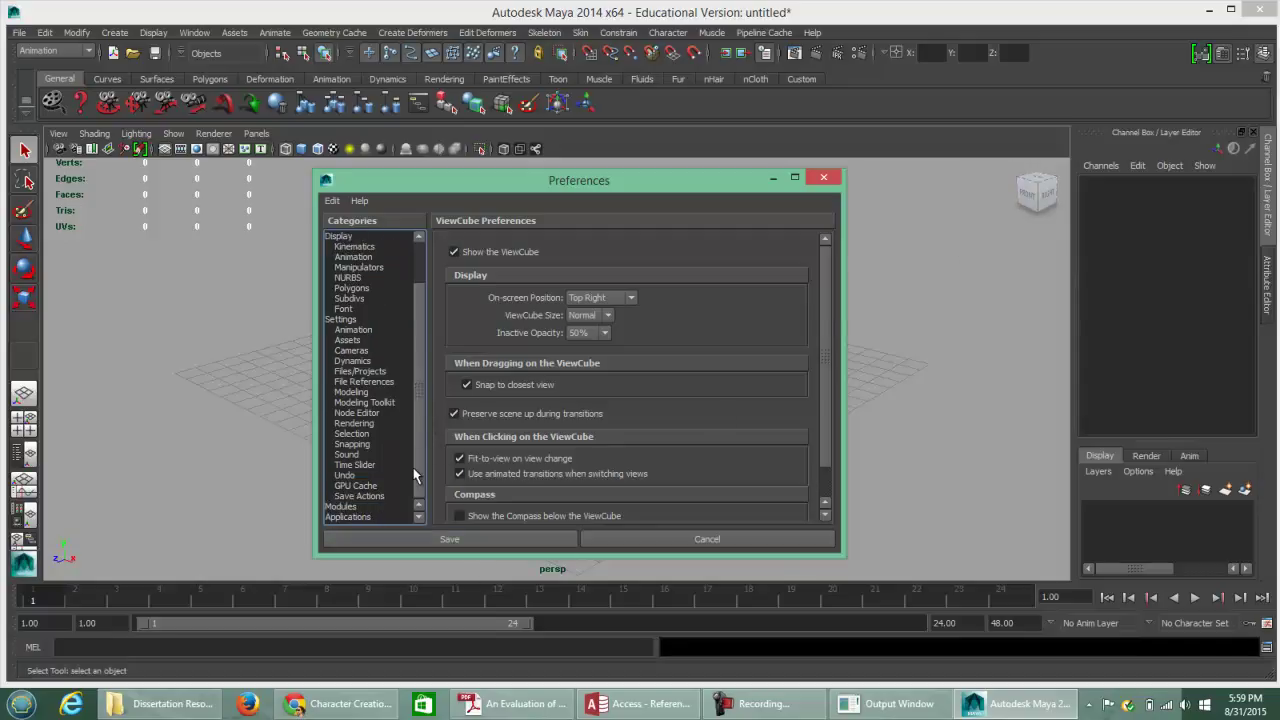
# Set the Undo queue to Infinite and save the preferences
pyautogui.click(347, 476)
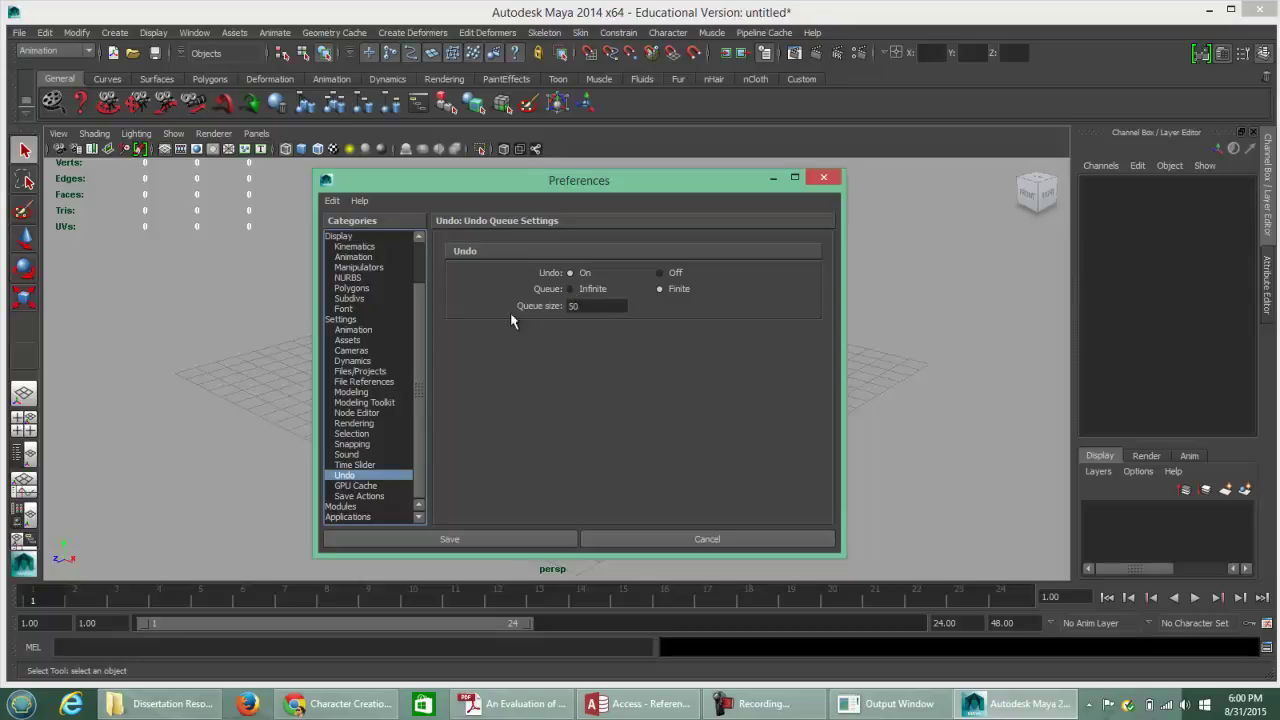
pyautogui.click(571, 289)
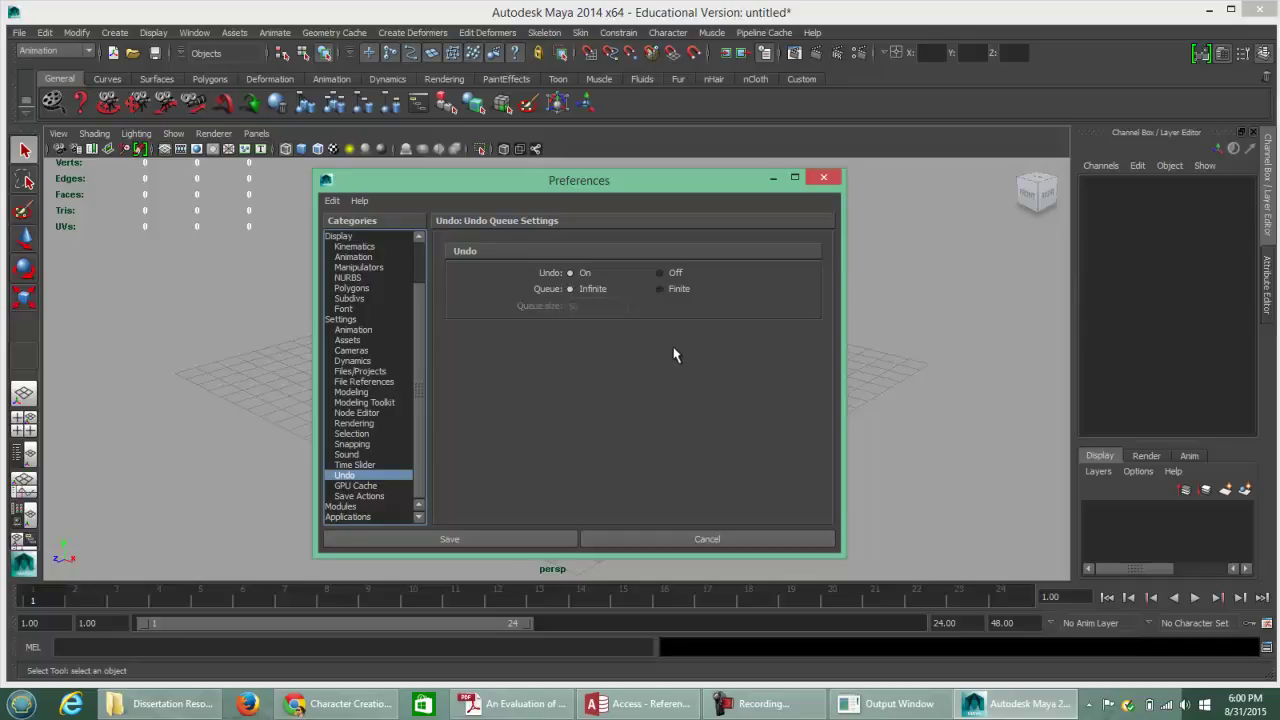
pyautogui.click(477, 542)
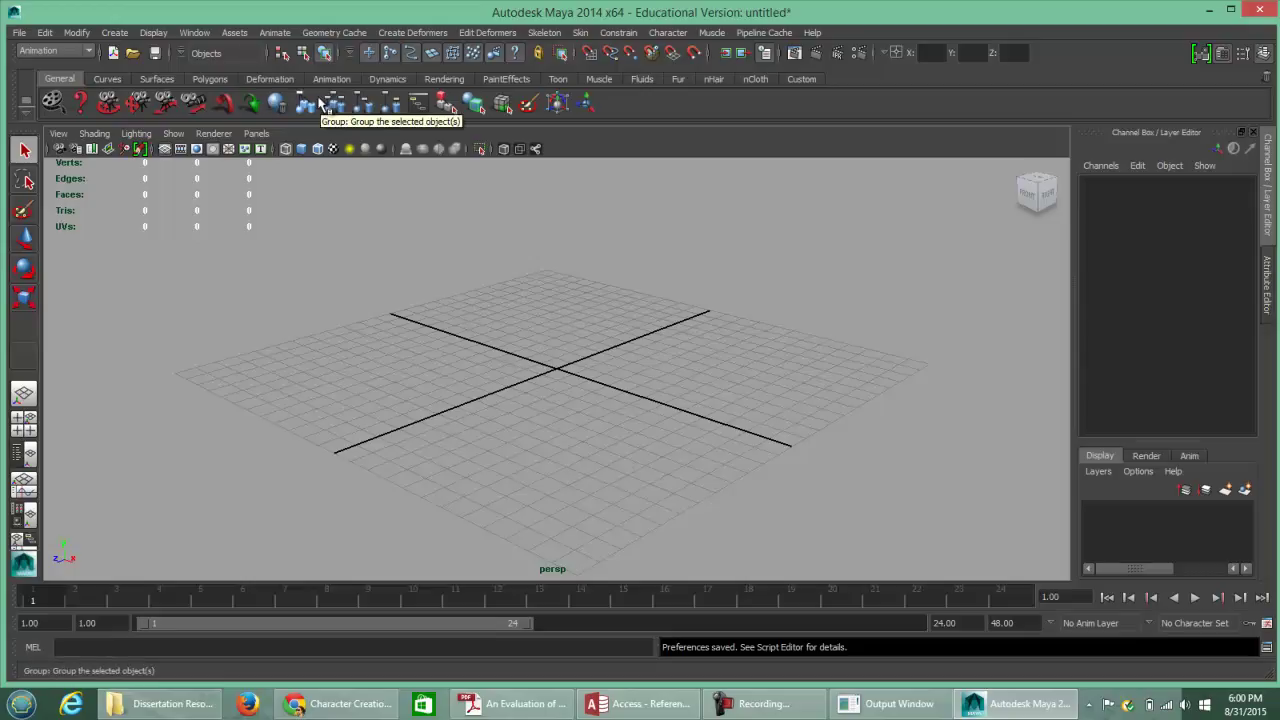
# Create a default polygon sphere at the origin via Create > Polygon Primitives > Sphere
pyautogui.click(115, 33)
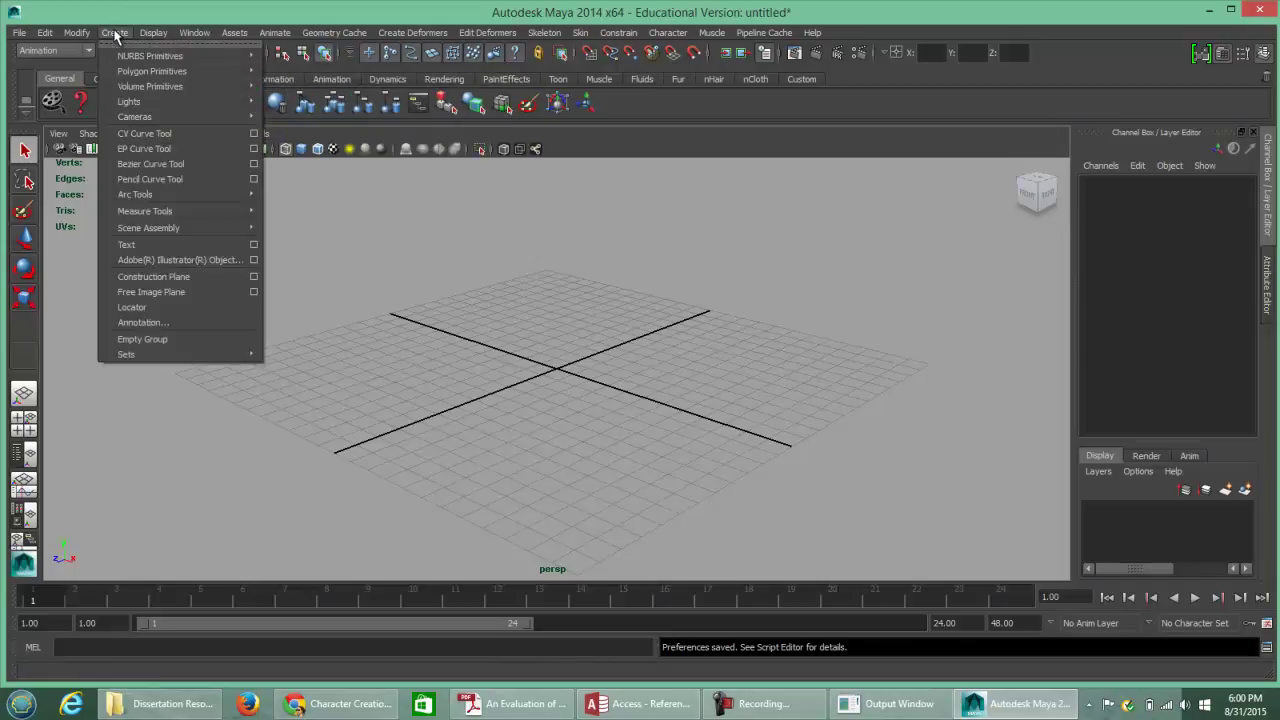
pyautogui.moveTo(125, 76)
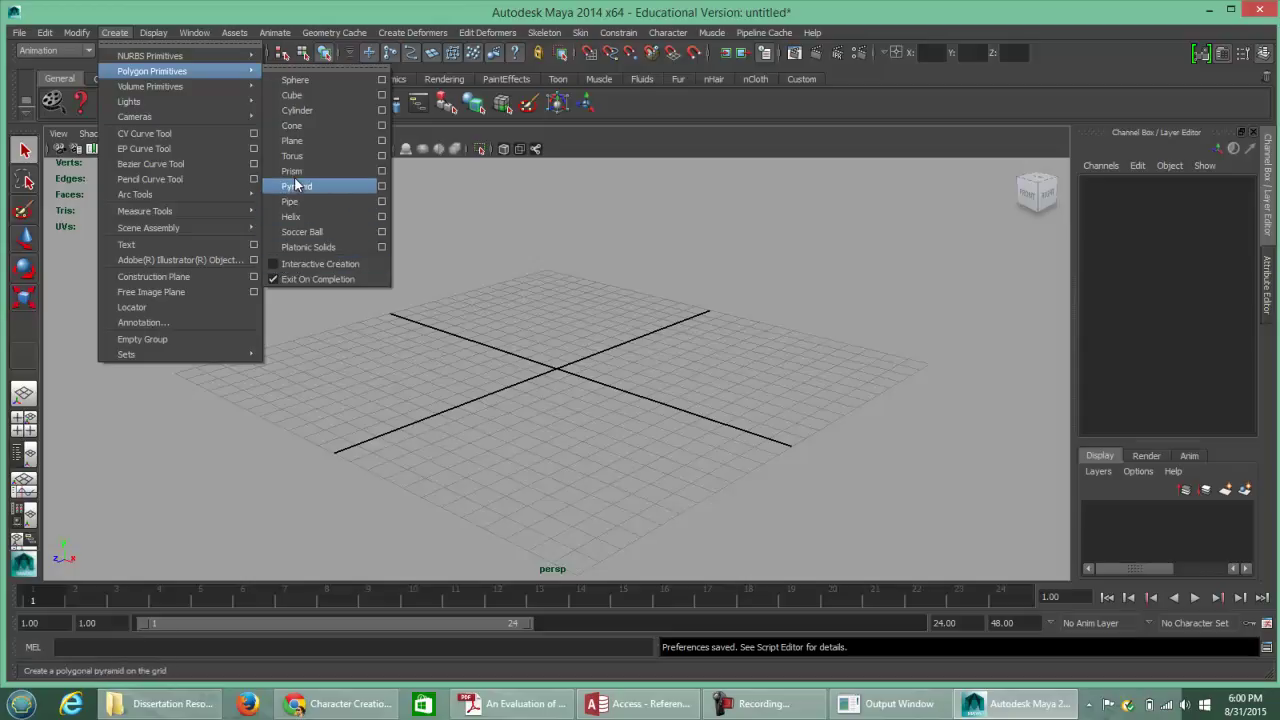
pyautogui.click(297, 80)
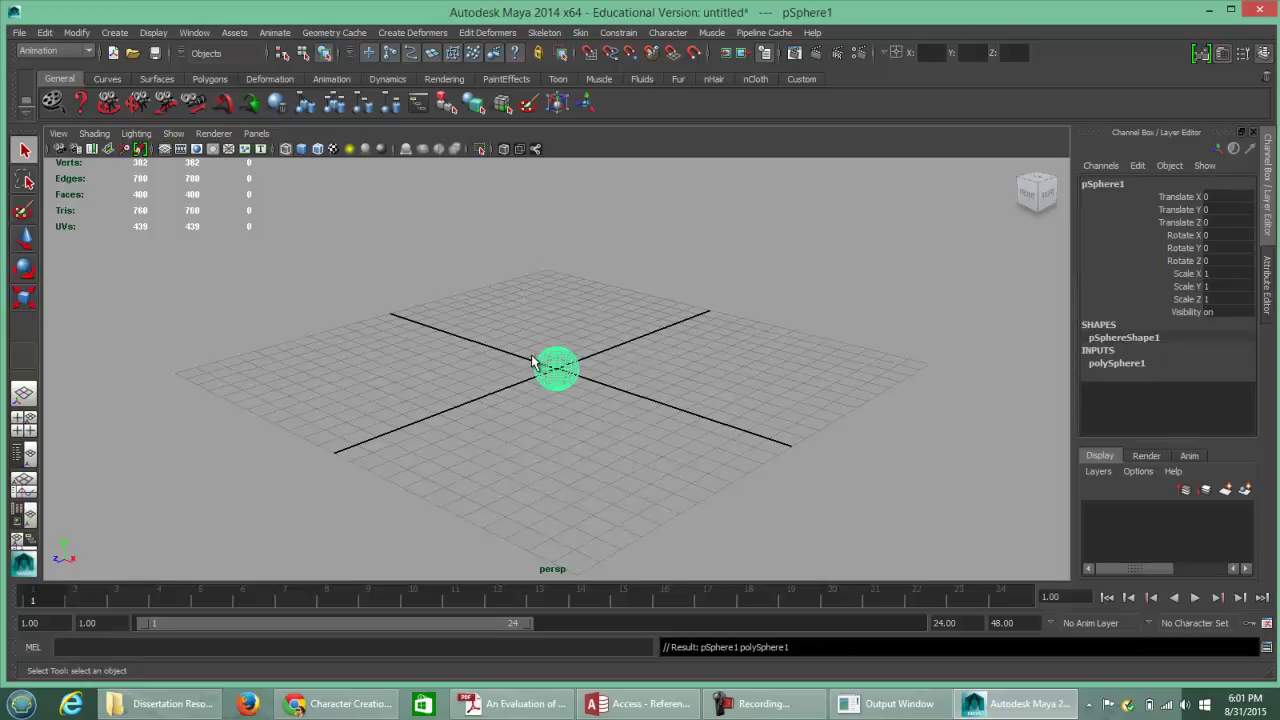
# Expand polySphere1 to show radius 1 and 20 subdivisions each way, then tumble the view
pyautogui.click(1099, 366)
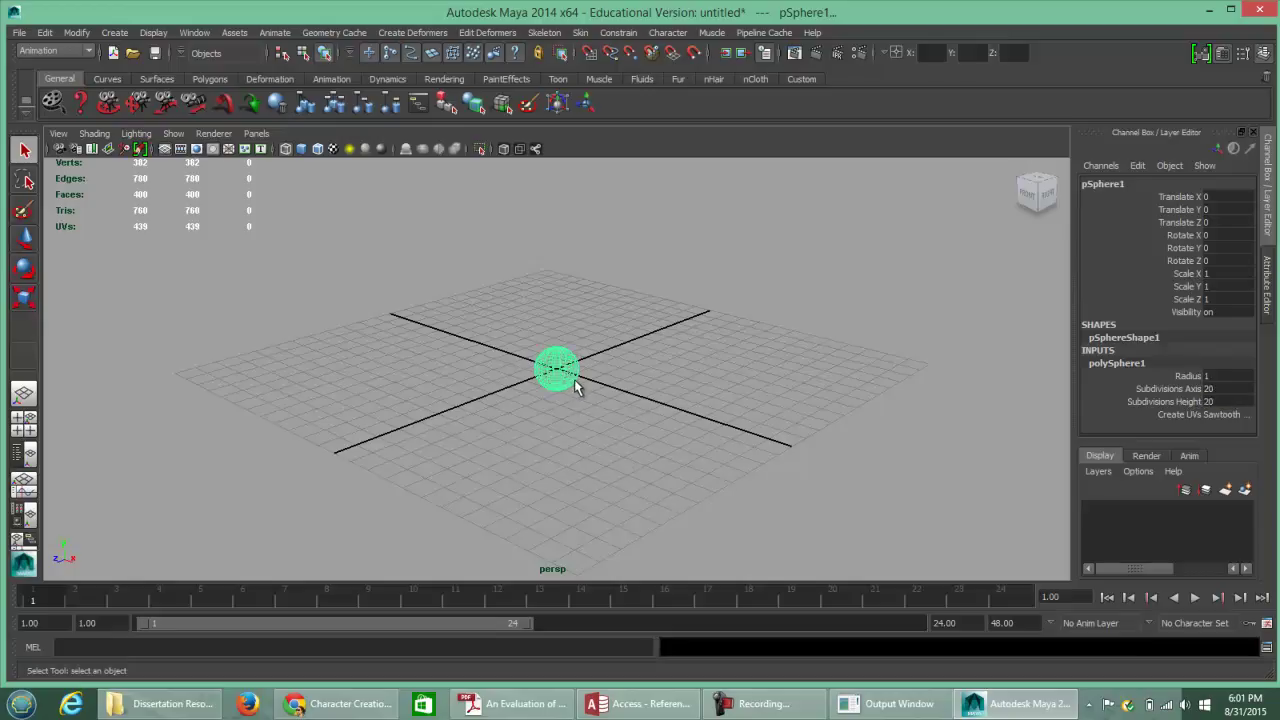
pyautogui.keyDown('alt'); pyautogui.moveTo(619, 421); pyautogui.dragTo(622, 471); pyautogui.keyUp('alt')
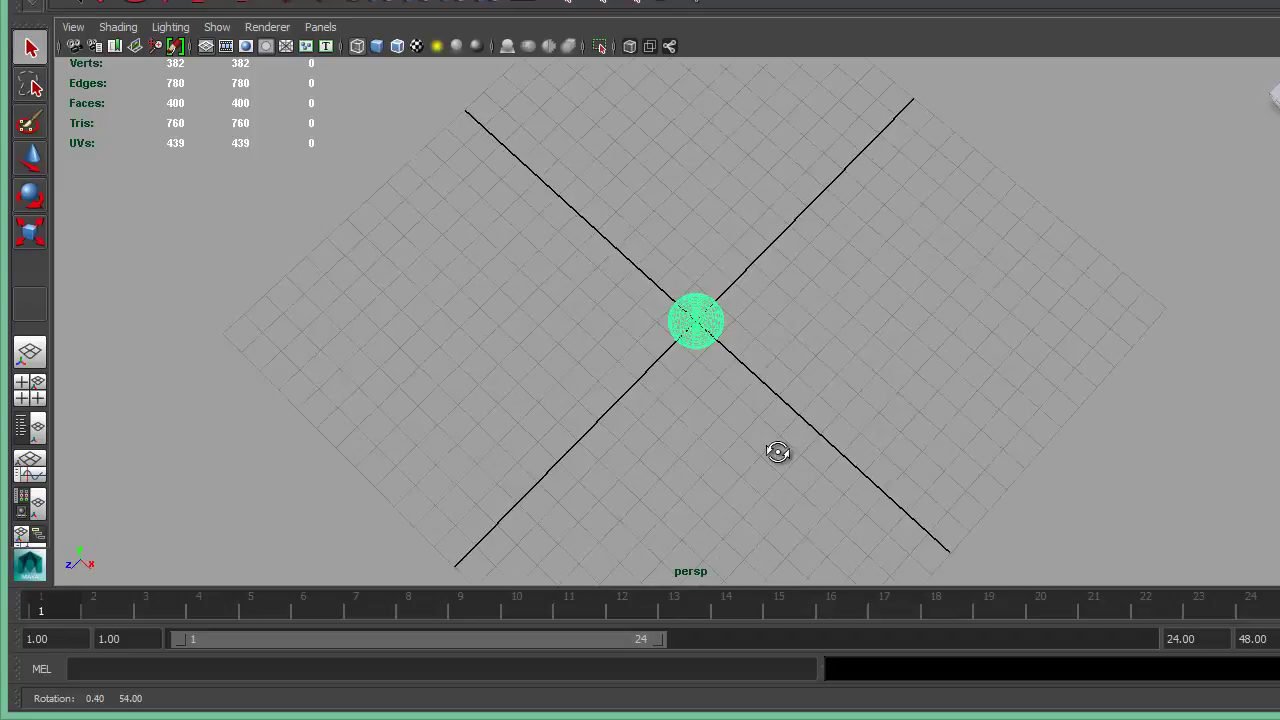
pyautogui.keyDown('alt'); pyautogui.moveTo(778, 452); pyautogui.dragTo(767, 376); pyautogui.keyUp('alt')
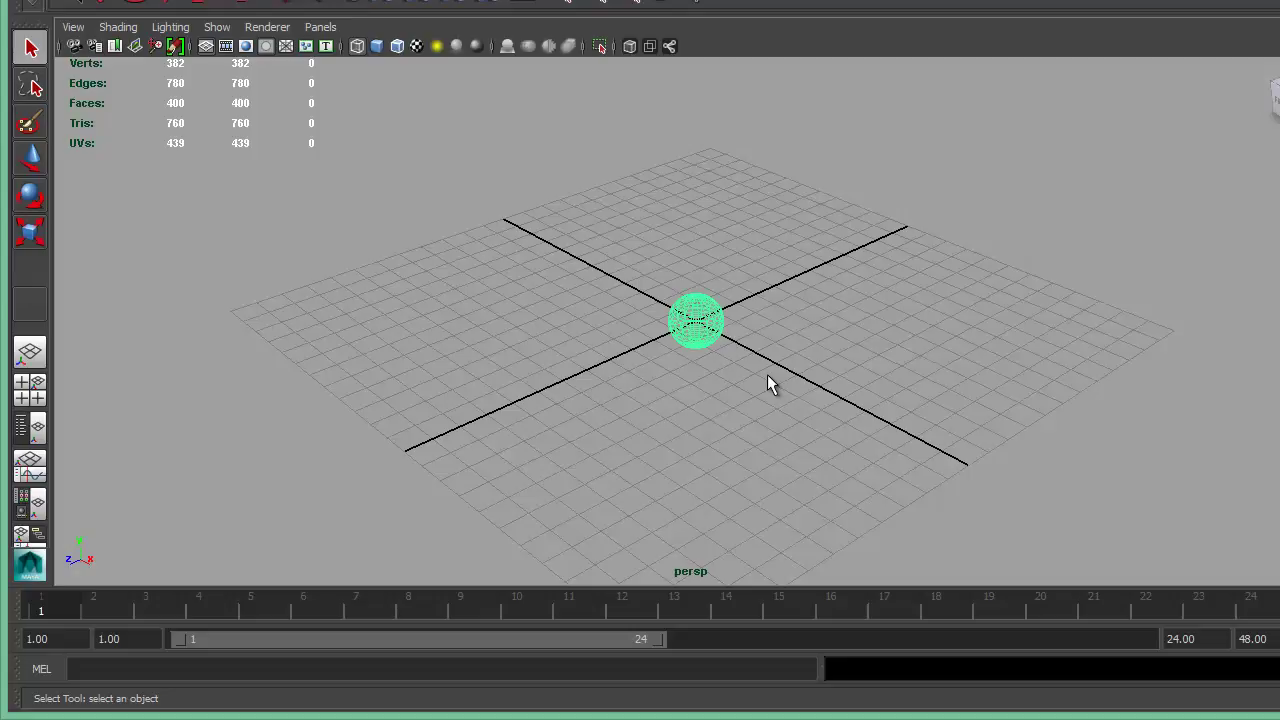
# With the Move tool, drag the sphere's Z arrow to a Translate Z of 0.072
pyautogui.click(26, 162)
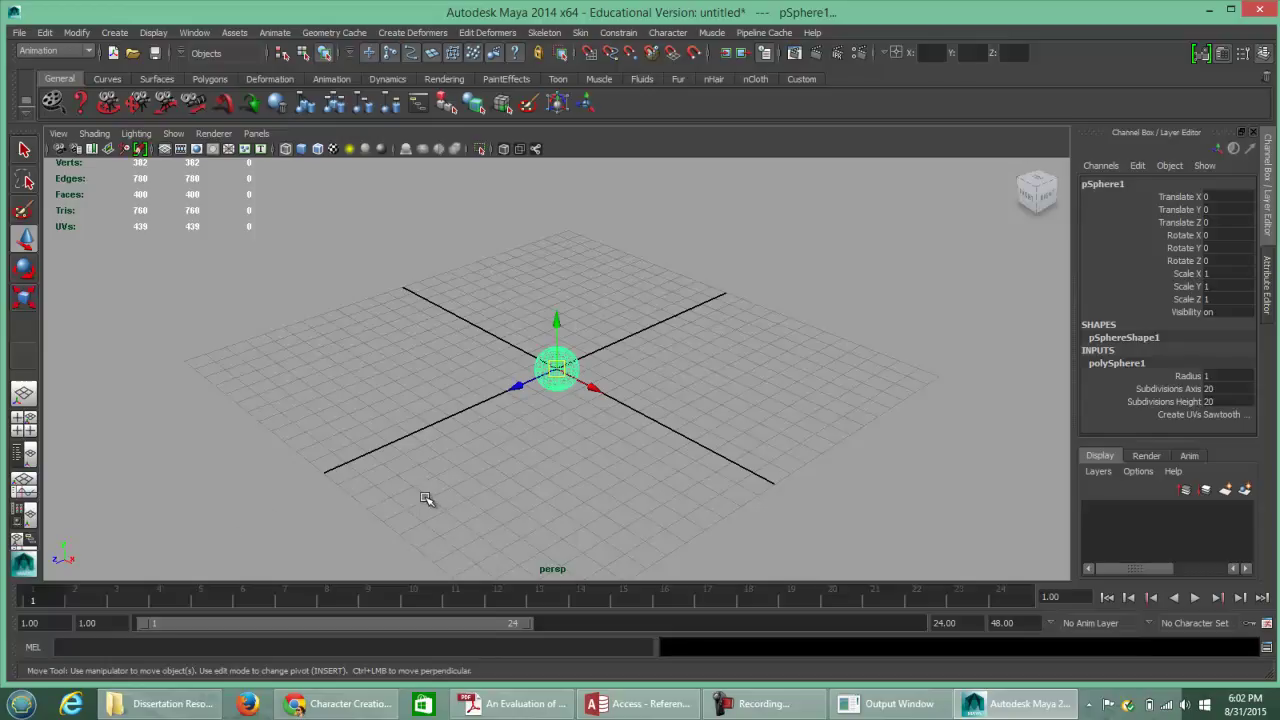
pyautogui.keyDown('alt'); pyautogui.moveTo(426, 497); pyautogui.dragTo(540, 463); pyautogui.keyUp('alt')
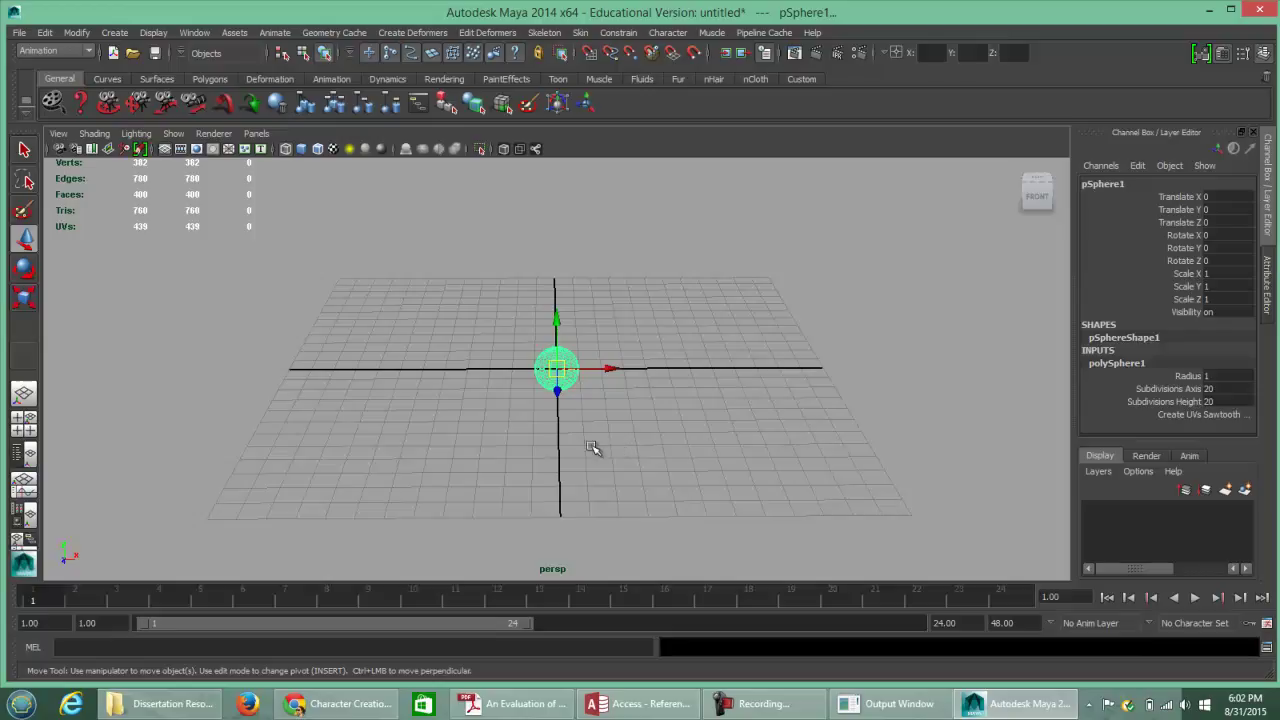
pyautogui.moveTo(558, 393)
pyautogui.mouseDown()
pyautogui.moveTo(549, 428)
pyautogui.moveTo(557, 394)
pyautogui.mouseUp()
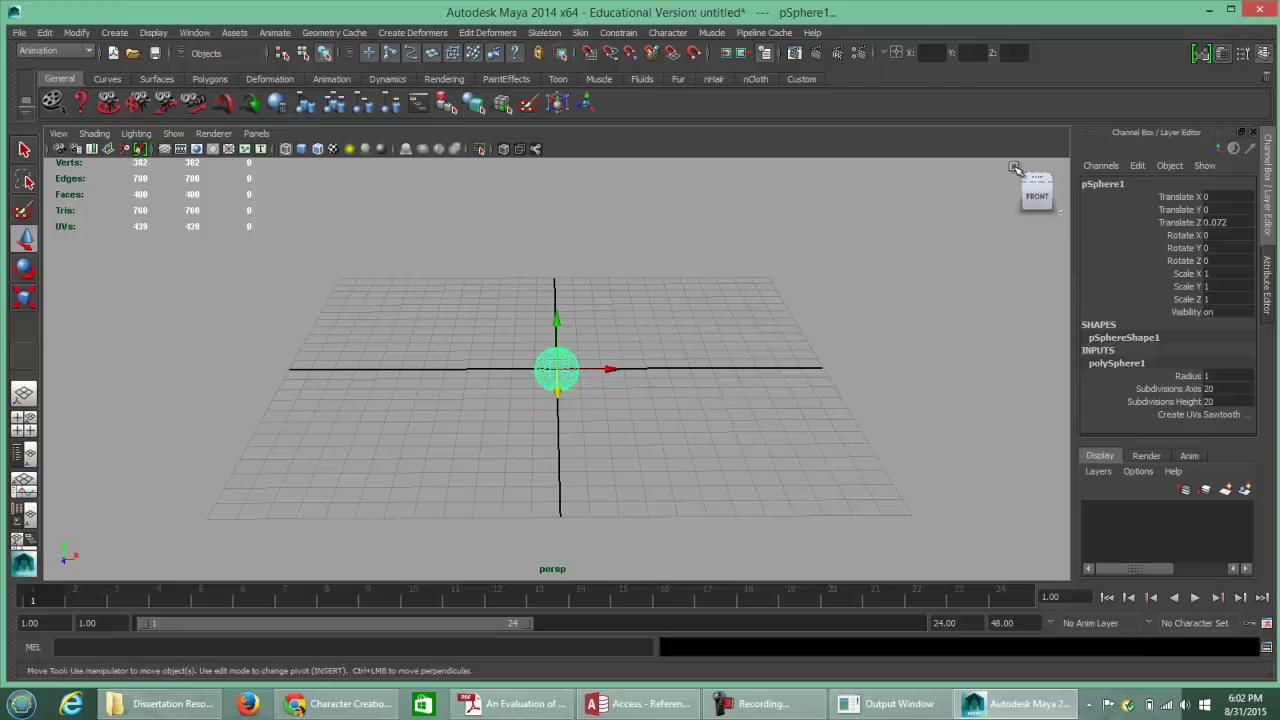
# Reset the view with the ViewCube and drag the sphere along X to -7.209
pyautogui.click(1014, 167)
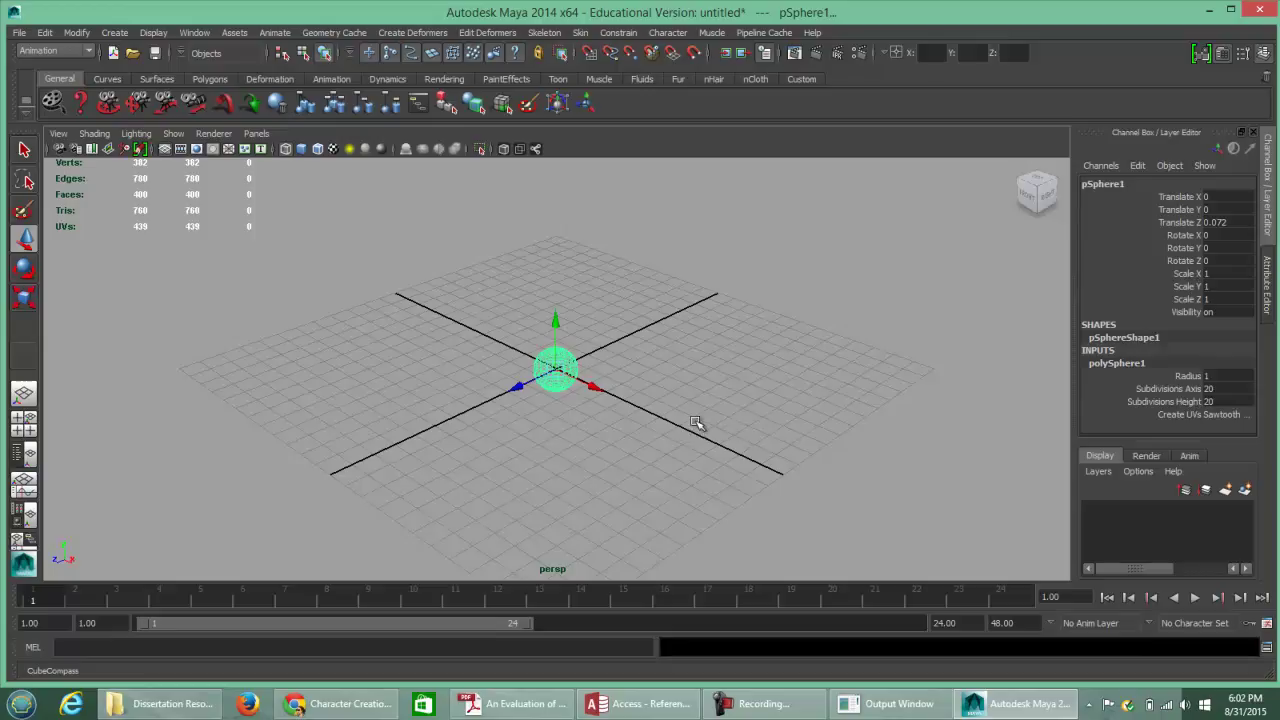
pyautogui.moveTo(529, 434)
pyautogui.keyDown('alt'); pyautogui.mouseDown()
pyautogui.moveTo(593, 428)
pyautogui.moveTo(500, 409)
pyautogui.moveTo(560, 426)
pyautogui.moveTo(537, 431)
pyautogui.moveTo(523, 419)
pyautogui.moveTo(591, 414)
pyautogui.moveTo(529, 423)
pyautogui.moveTo(543, 434)
pyautogui.moveTo(540, 419)
pyautogui.mouseUp(); pyautogui.keyUp('alt')
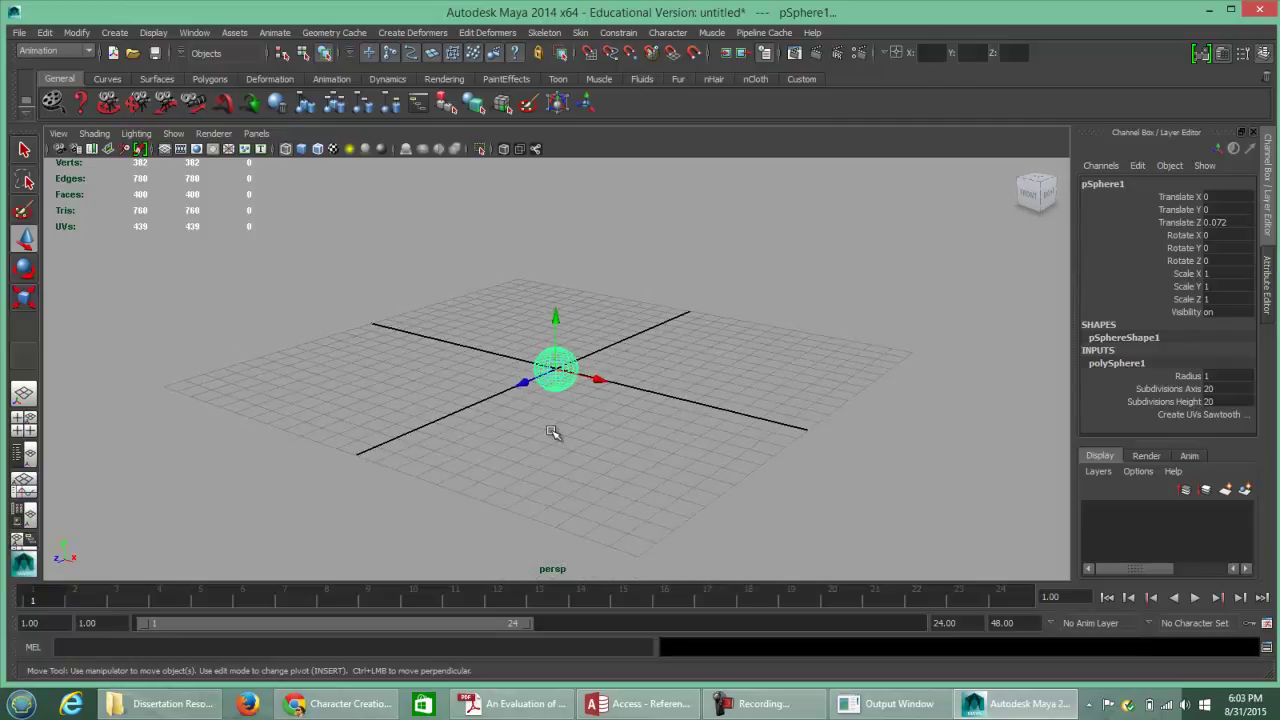
pyautogui.keyDown('alt'); pyautogui.moveTo(556, 432); pyautogui.dragTo(741, 545); pyautogui.keyUp('alt')
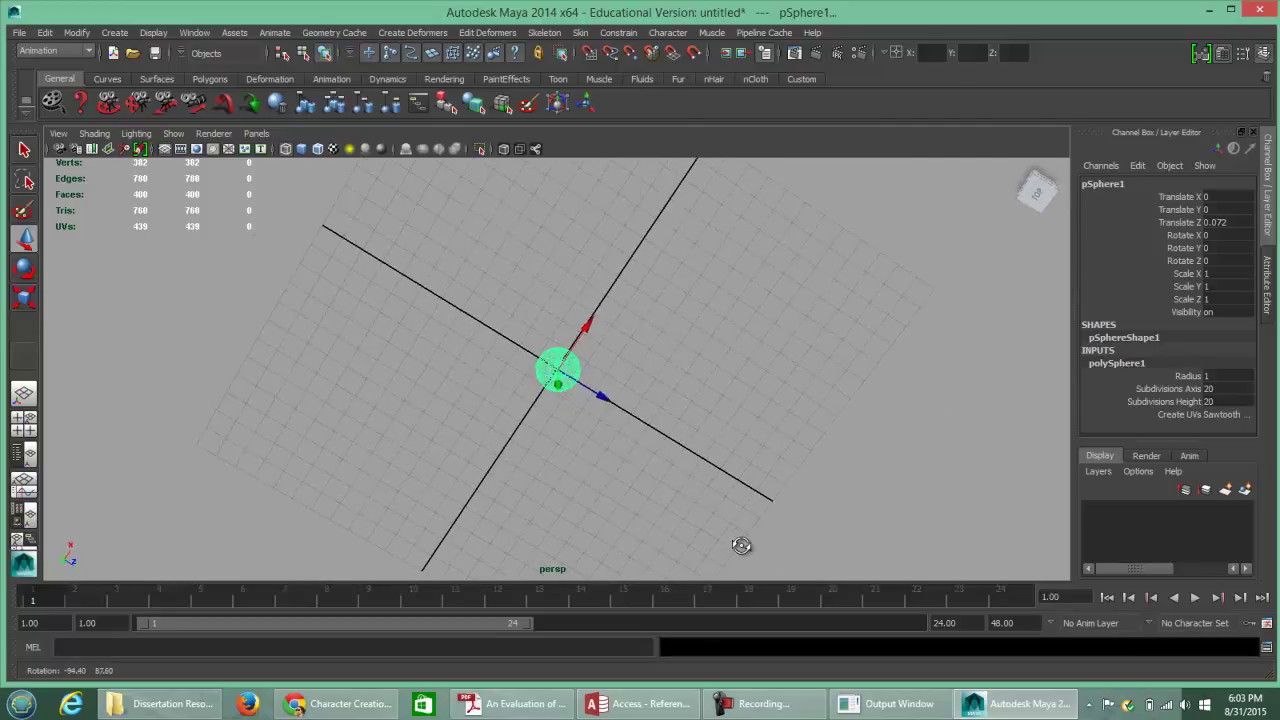
pyautogui.click(1017, 165)
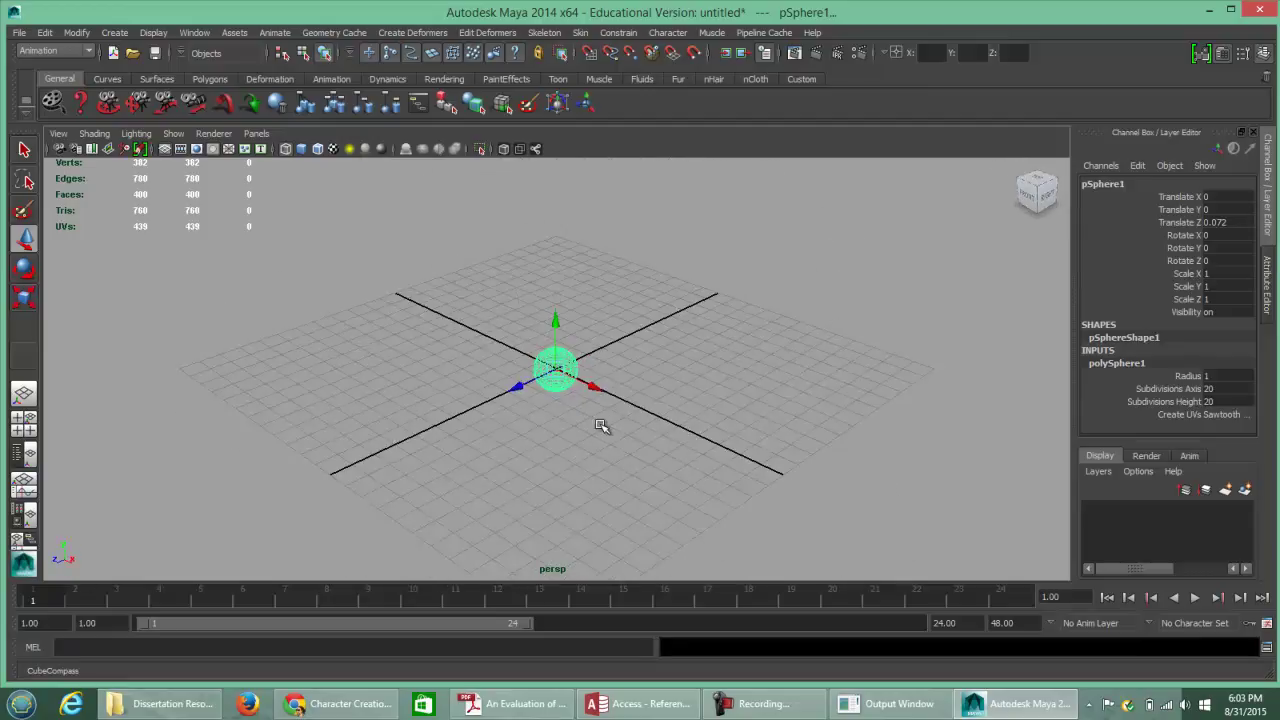
pyautogui.moveTo(591, 386); pyautogui.dragTo(486, 338)
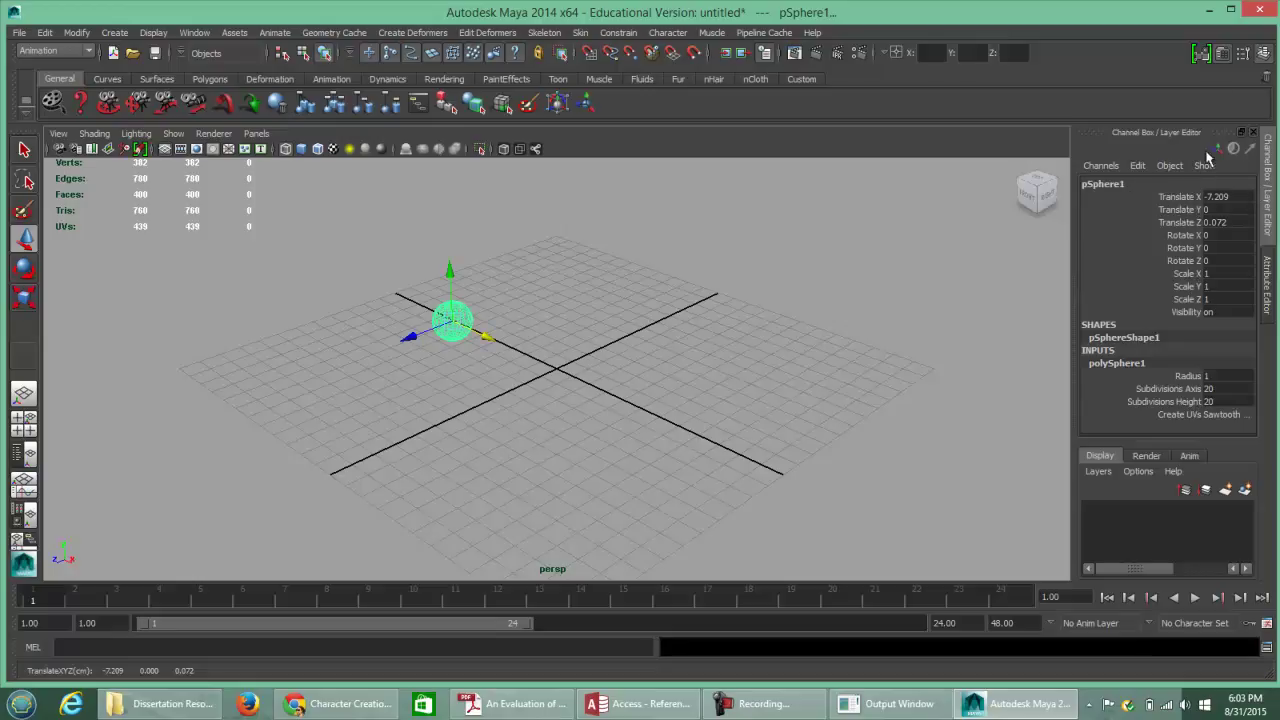
pyautogui.click(1264, 54)
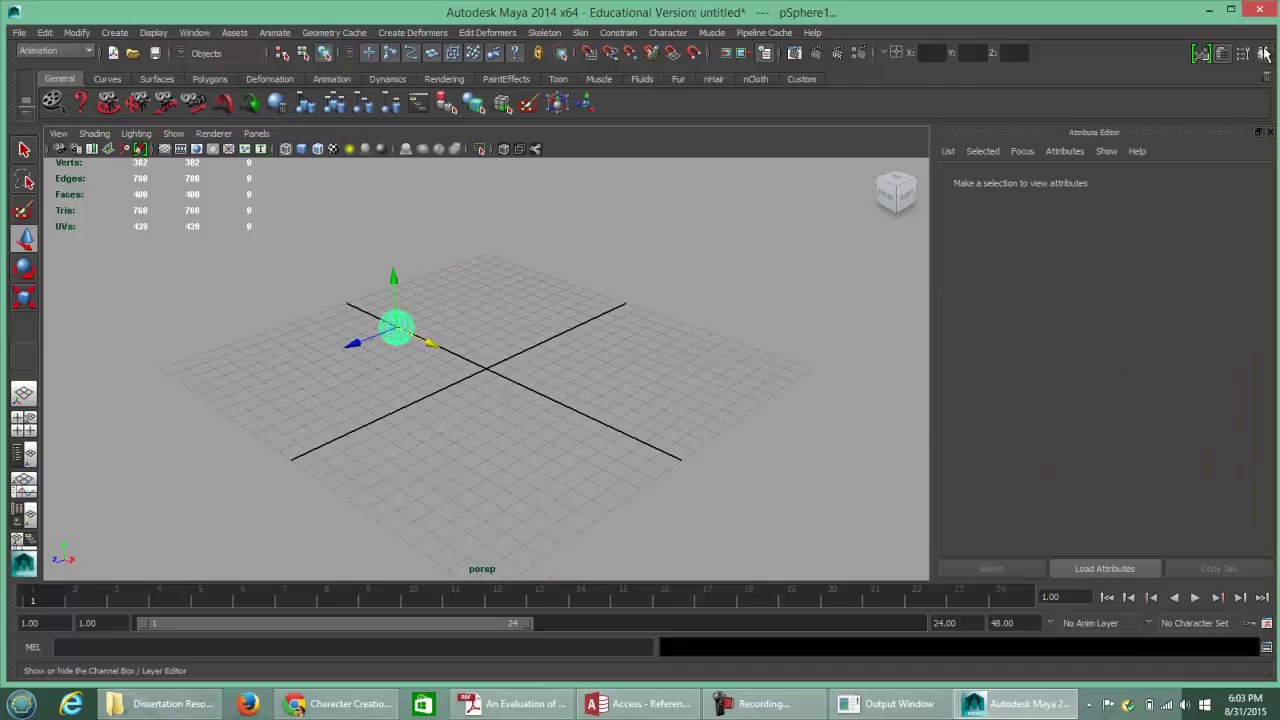
pyautogui.click(1264, 54)
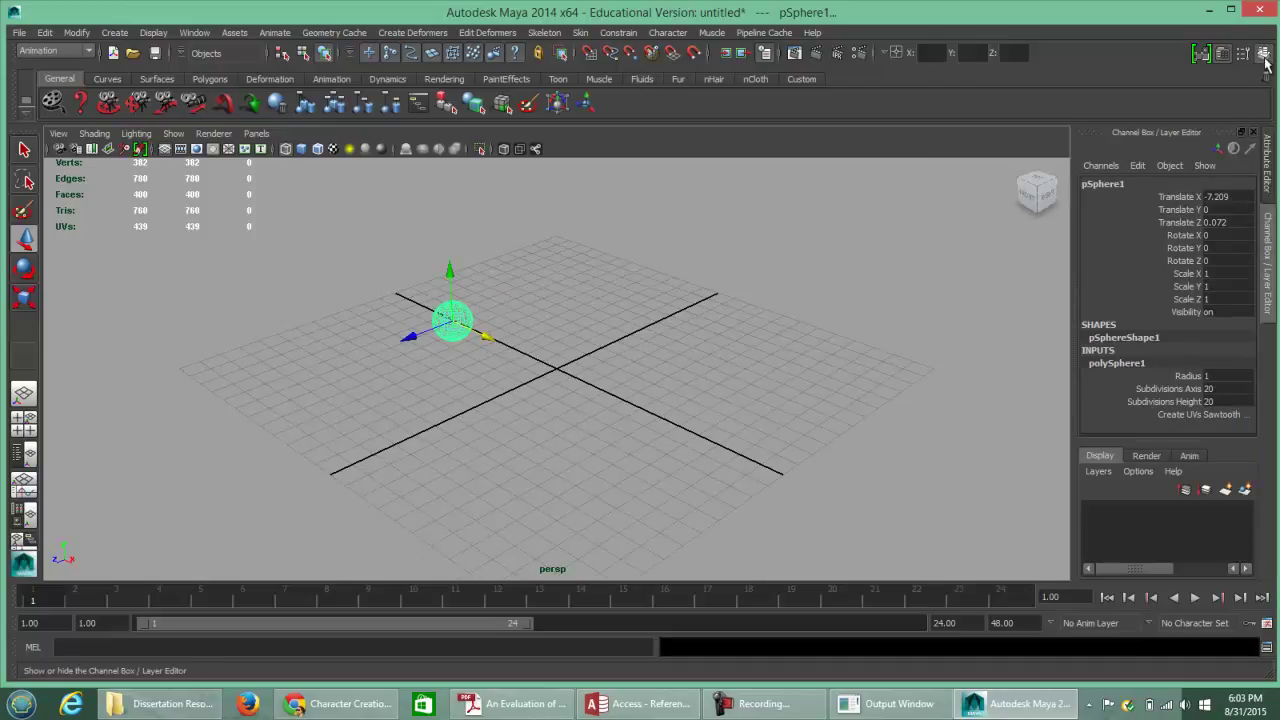
pyautogui.click(1264, 54)
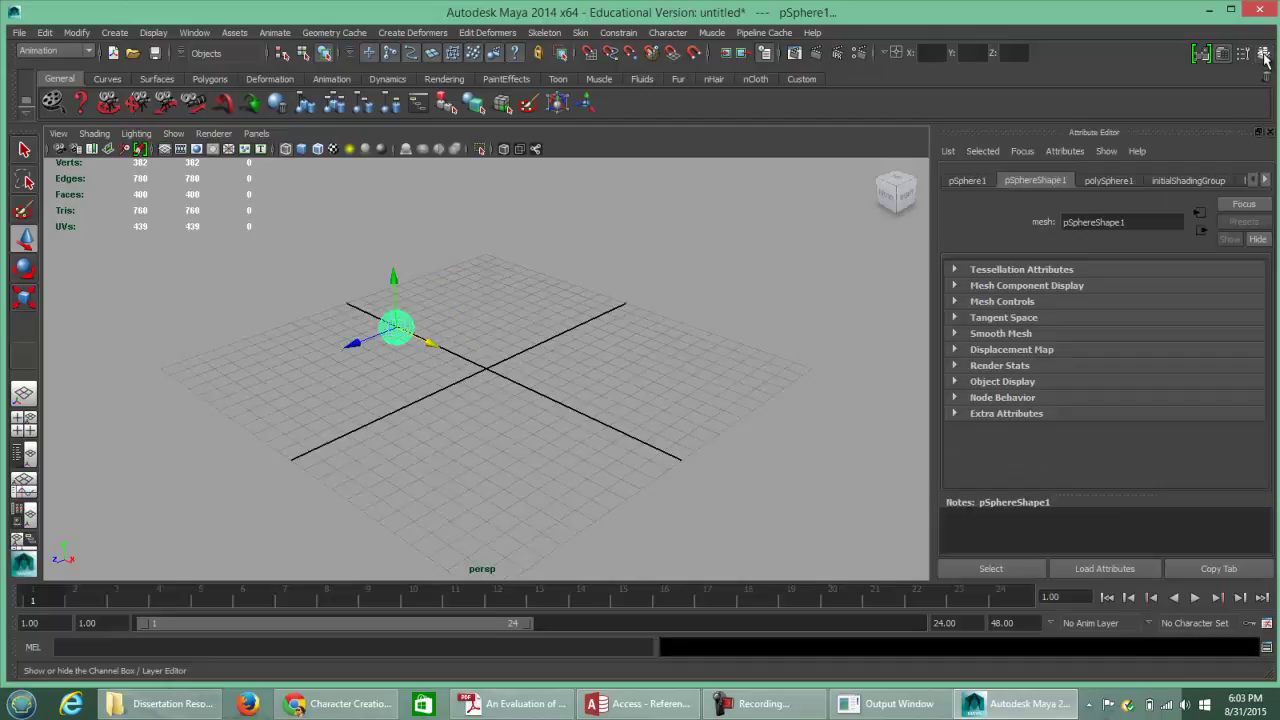
pyautogui.click(1264, 54)
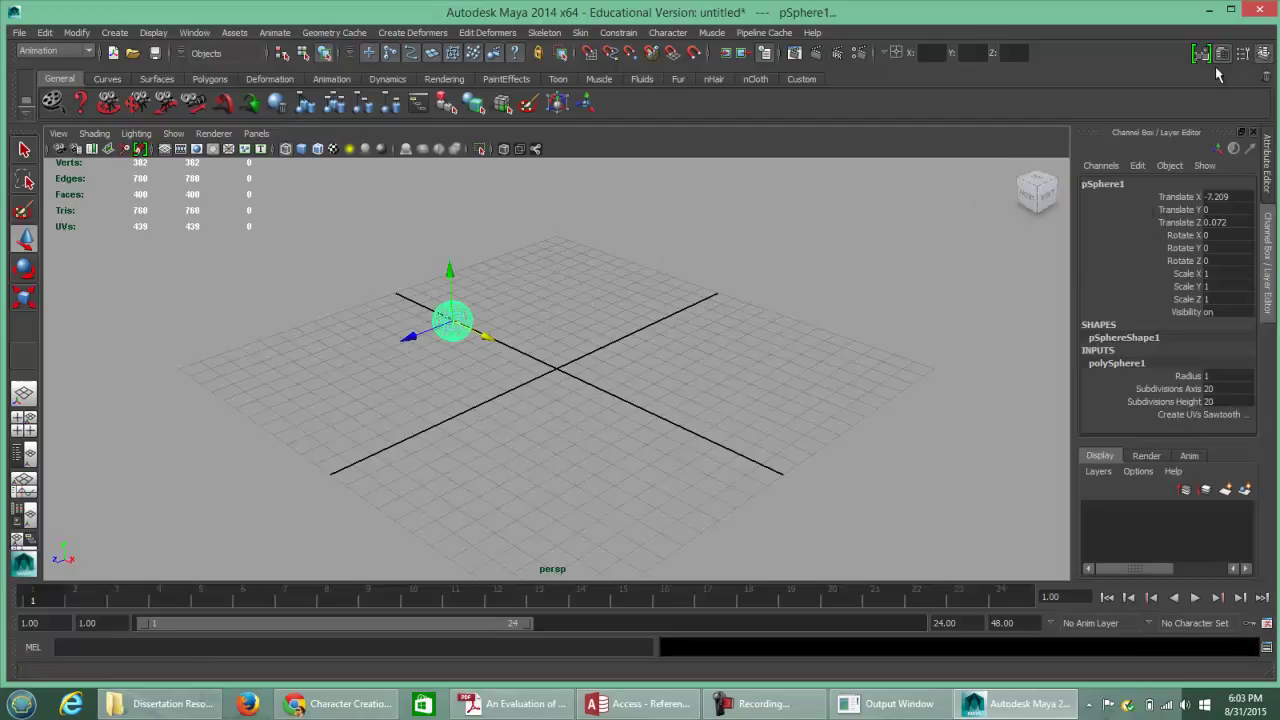
pyautogui.click(1264, 56)
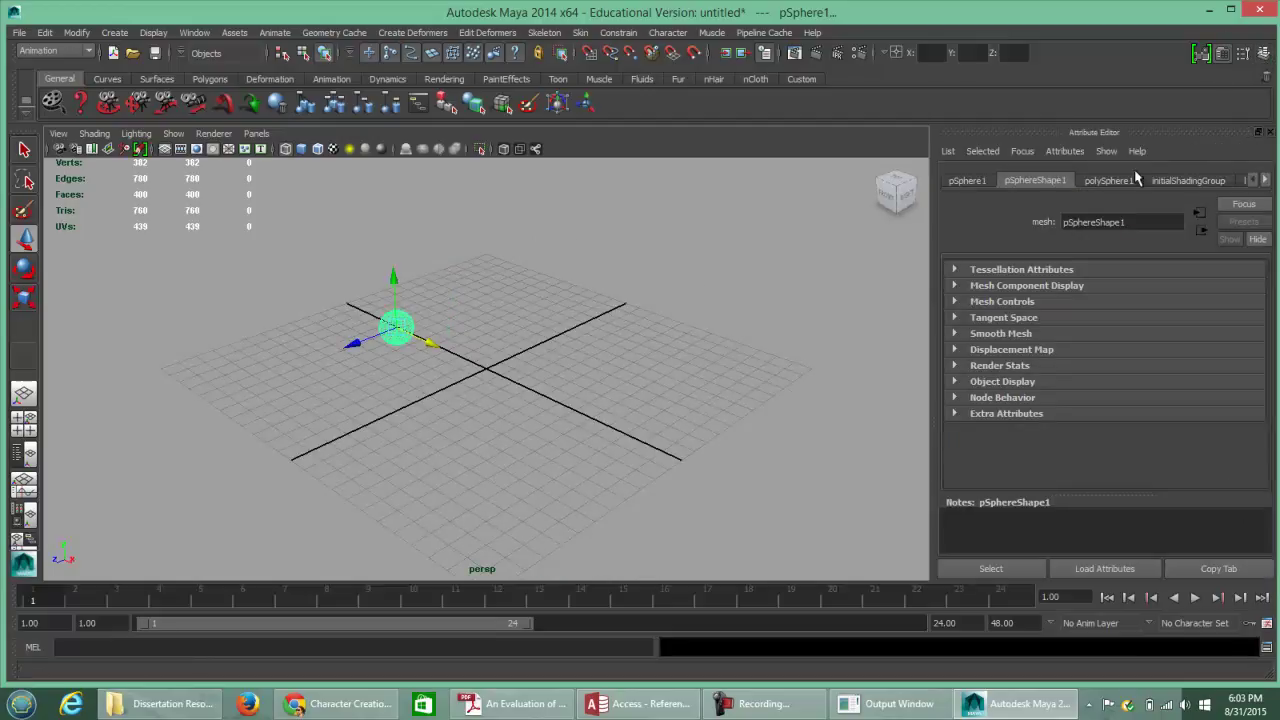
pyautogui.click(1264, 55)
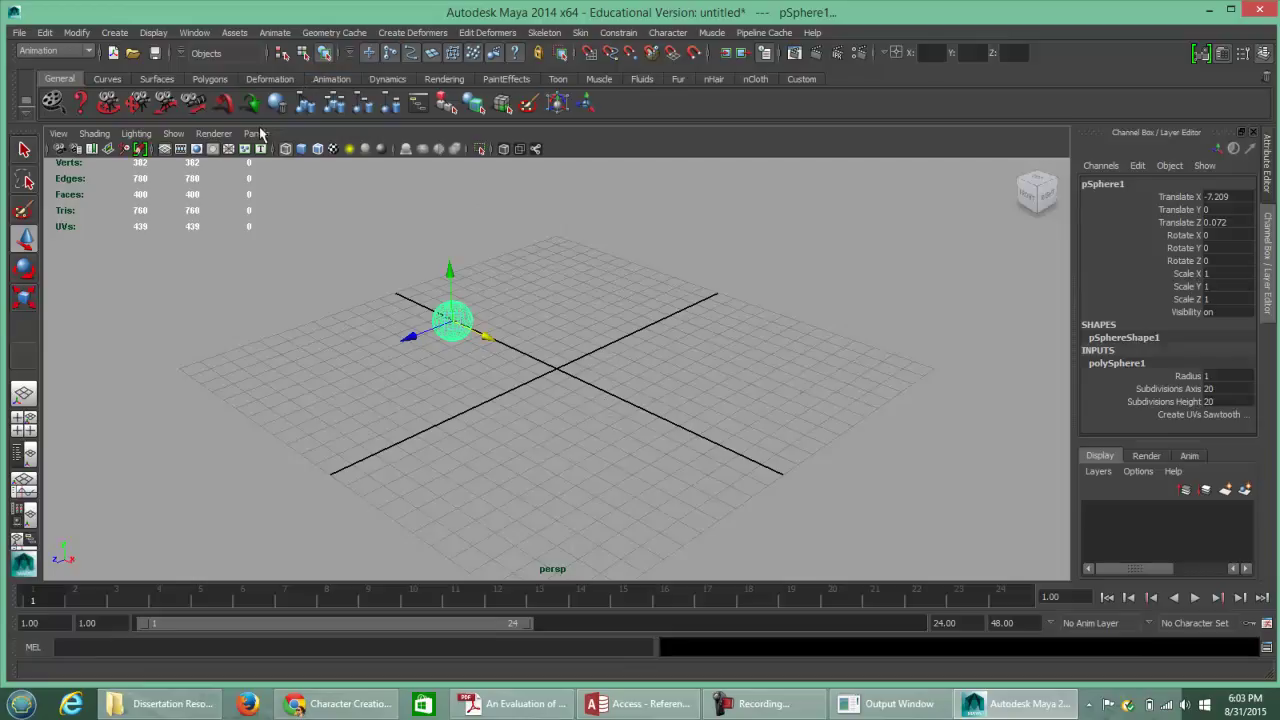
# Turn off NURBS Interactive Creation and create nurbsSphere1 at the origin
pyautogui.click(115, 33)
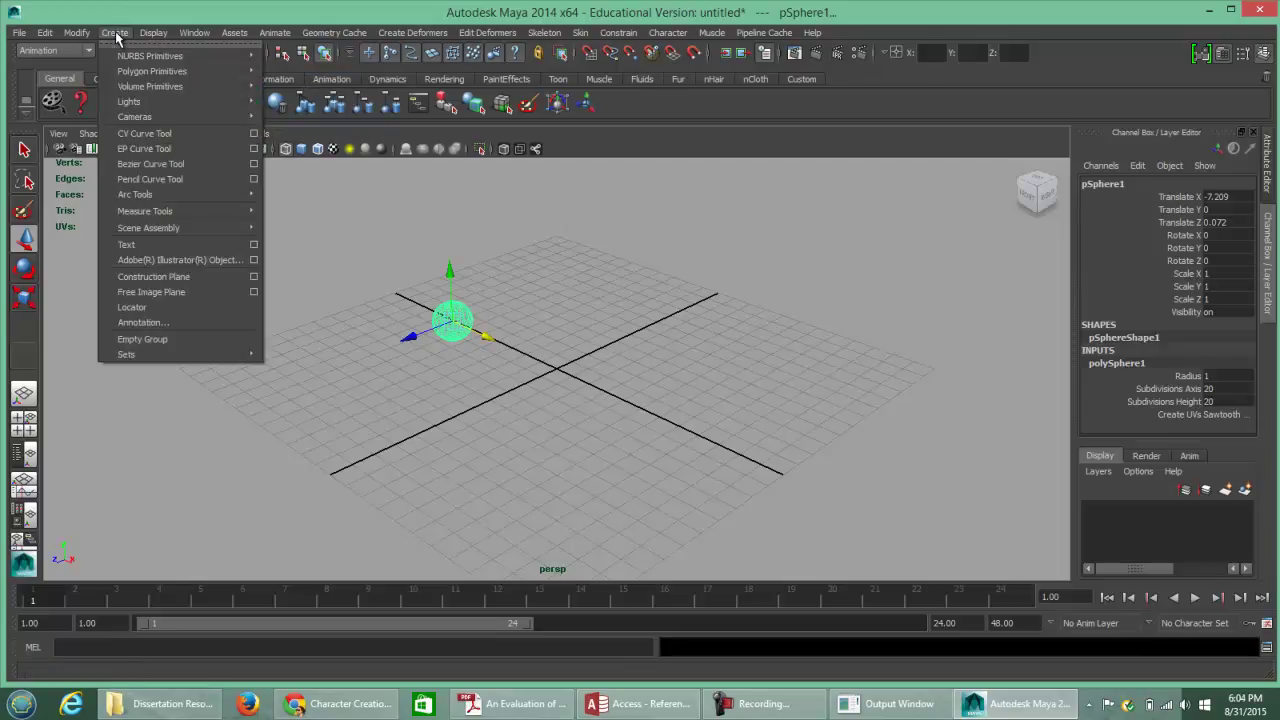
pyautogui.moveTo(118, 58)
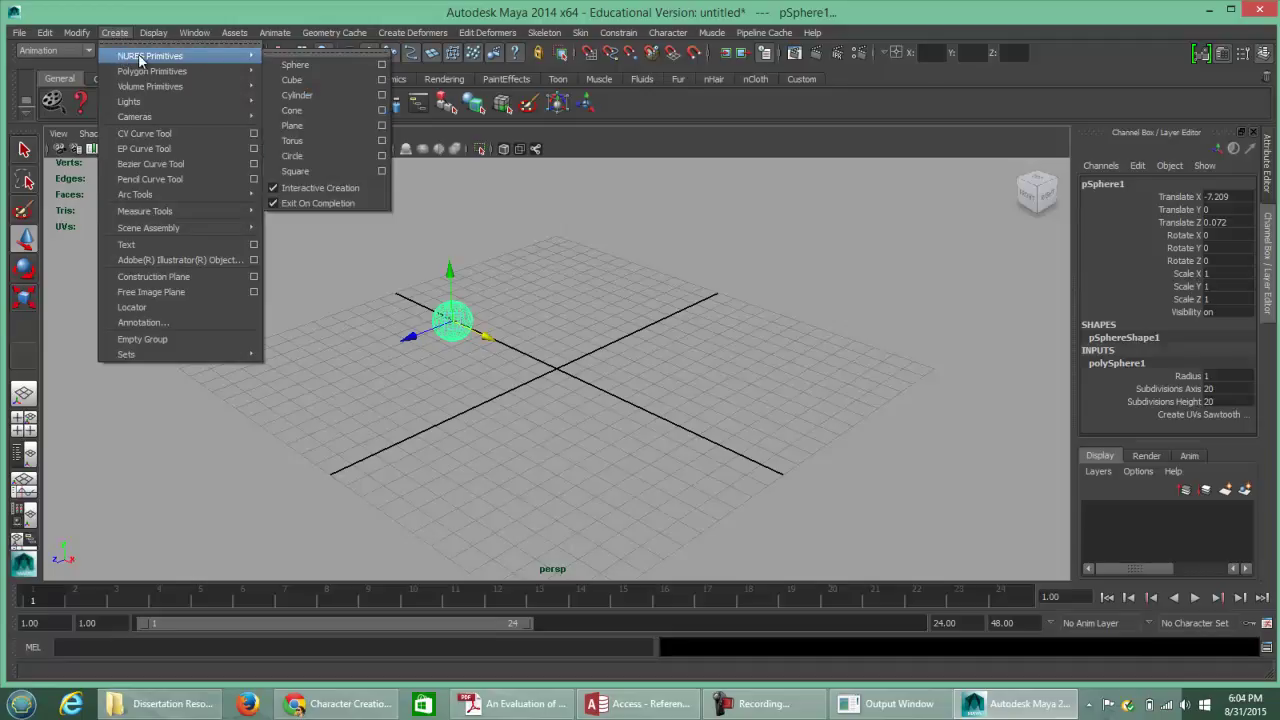
pyautogui.click(275, 190)
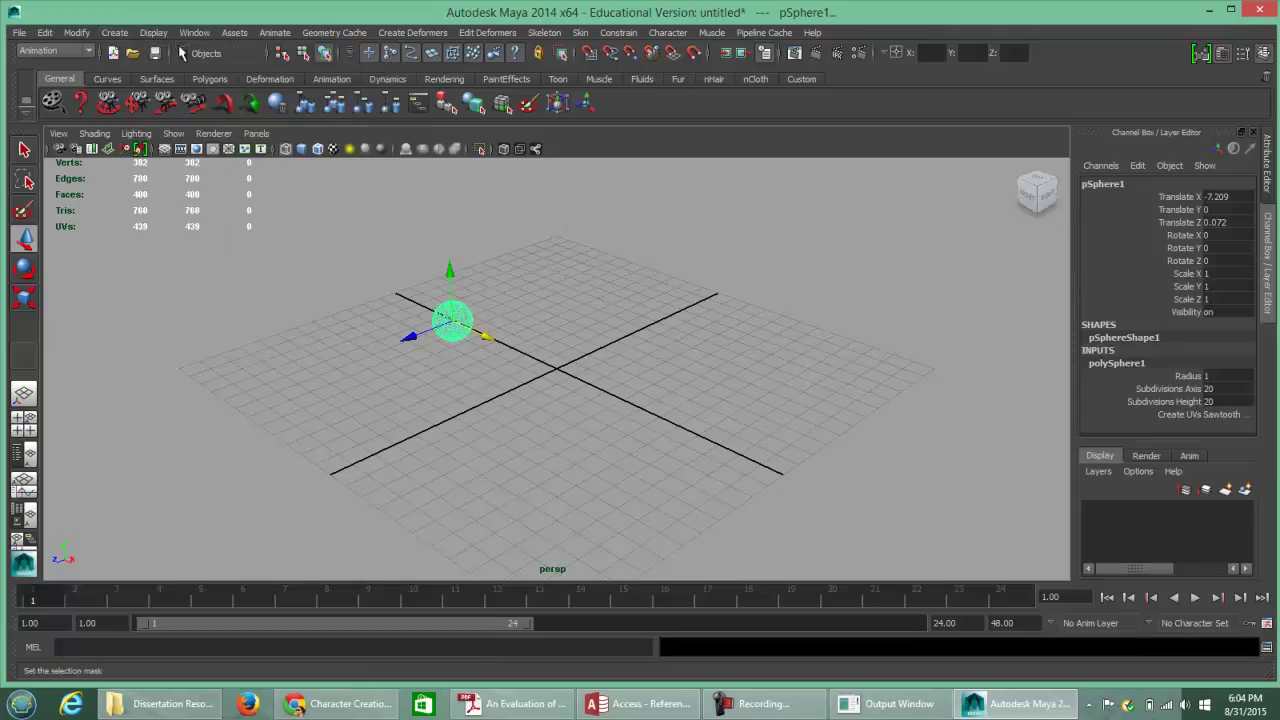
pyautogui.click(116, 33)
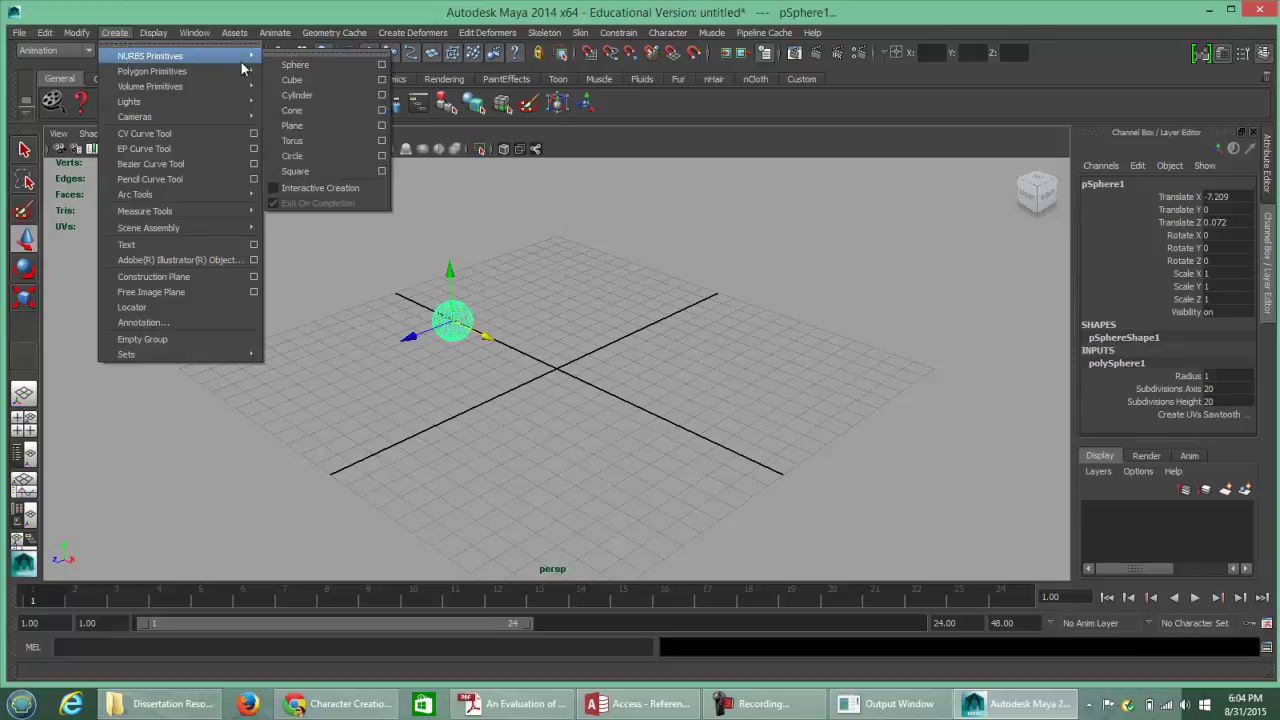
pyautogui.click(279, 64)
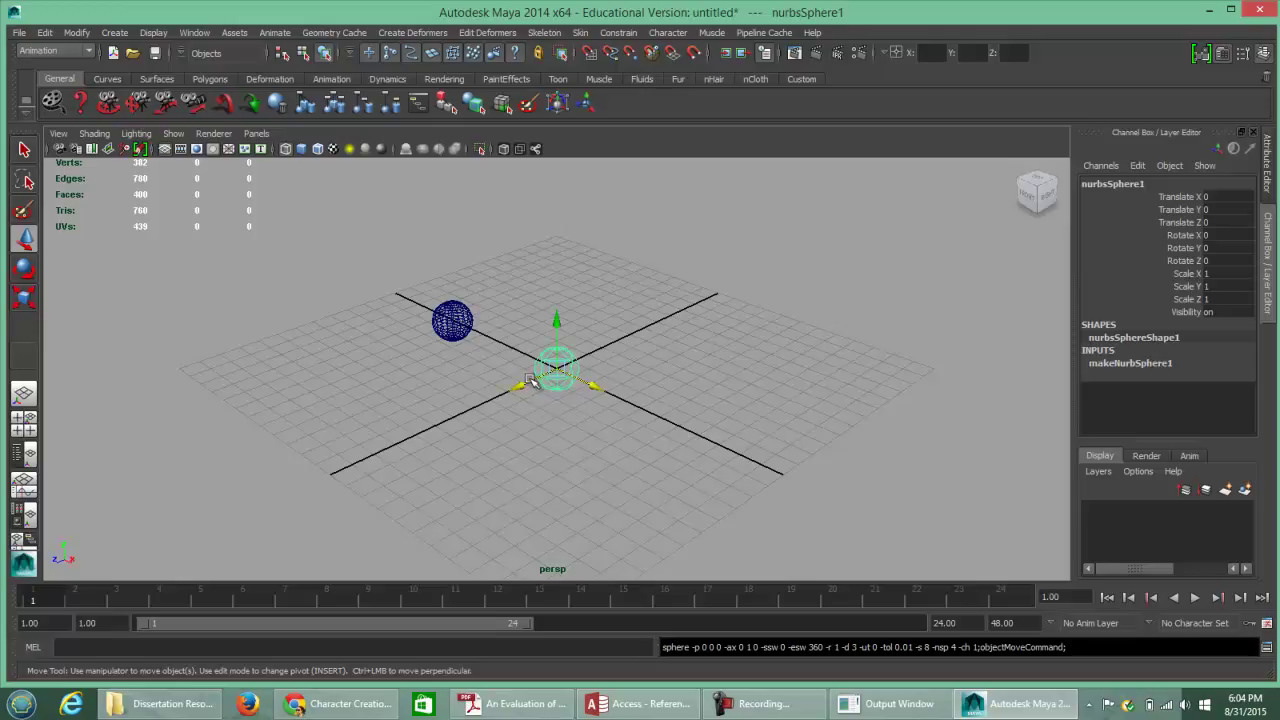
pyautogui.click(1140, 363)
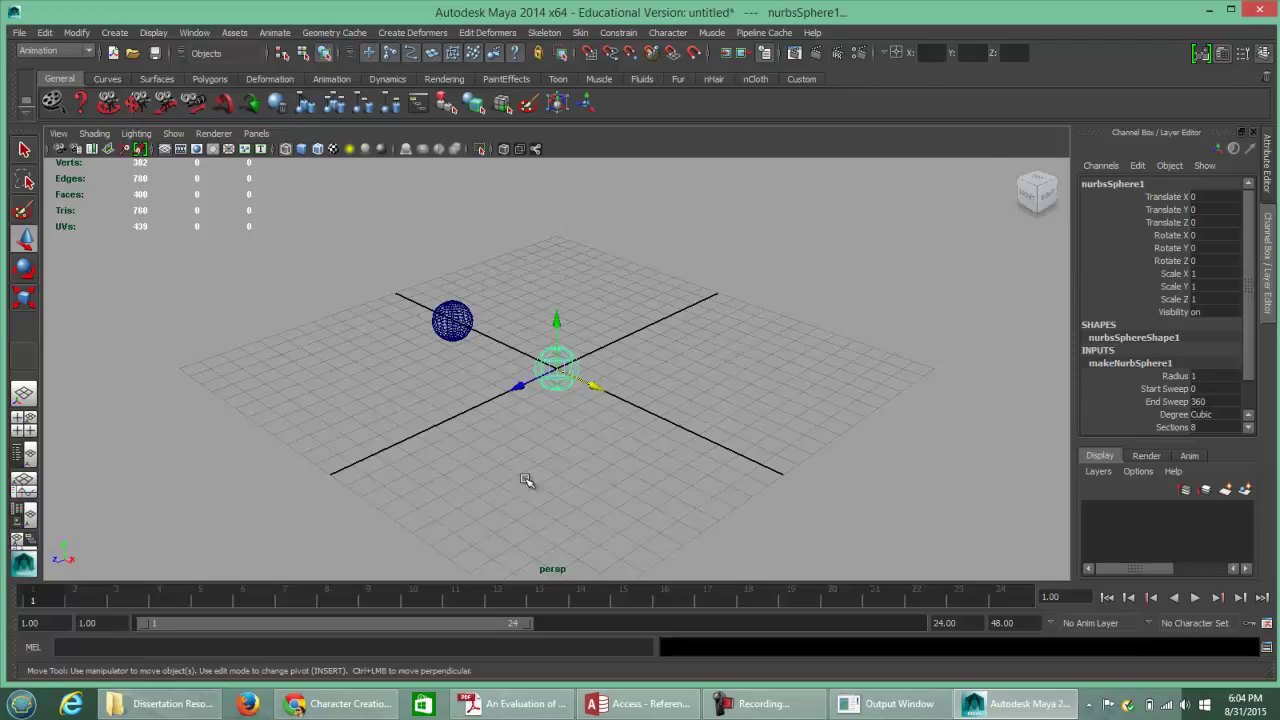
pyautogui.keyDown('alt'); pyautogui.moveTo(497, 416); pyautogui.dragTo(570, 395); pyautogui.keyUp('alt')
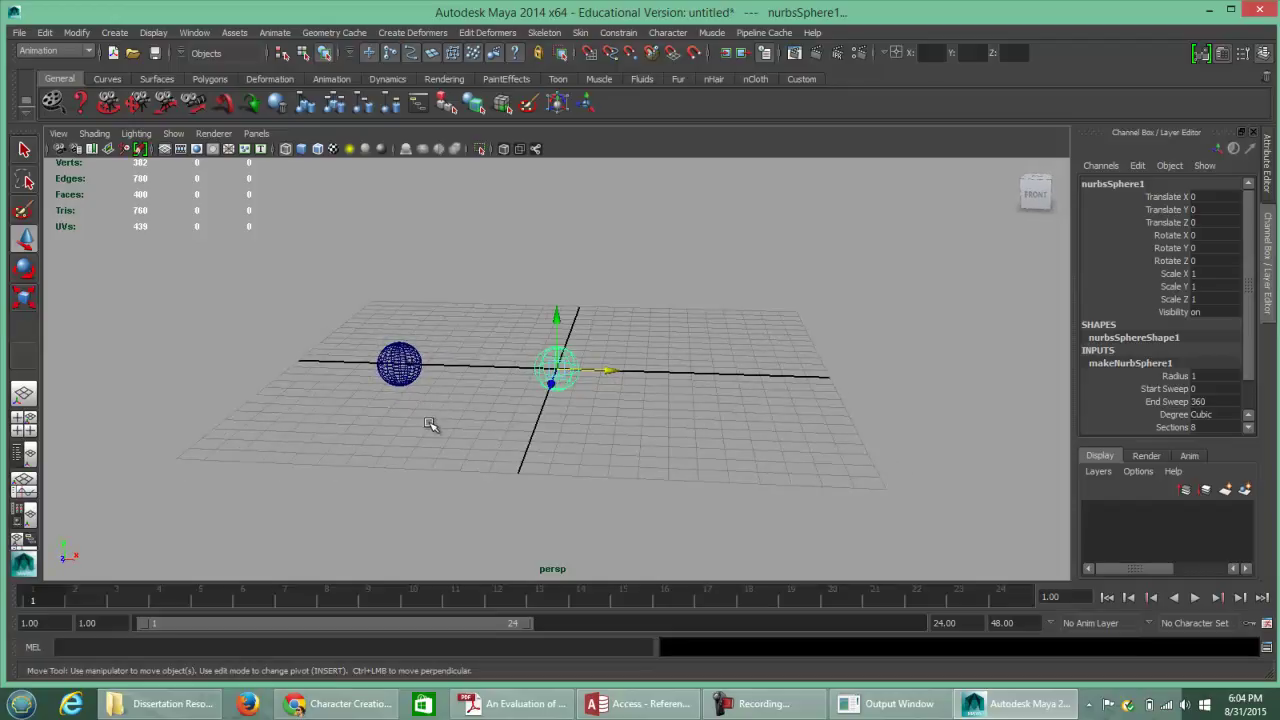
pyautogui.moveTo(597, 470)
pyautogui.keyDown('alt'); pyautogui.mouseDown()
pyautogui.moveTo(540, 461)
pyautogui.moveTo(617, 471)
pyautogui.mouseUp(); pyautogui.keyUp('alt')
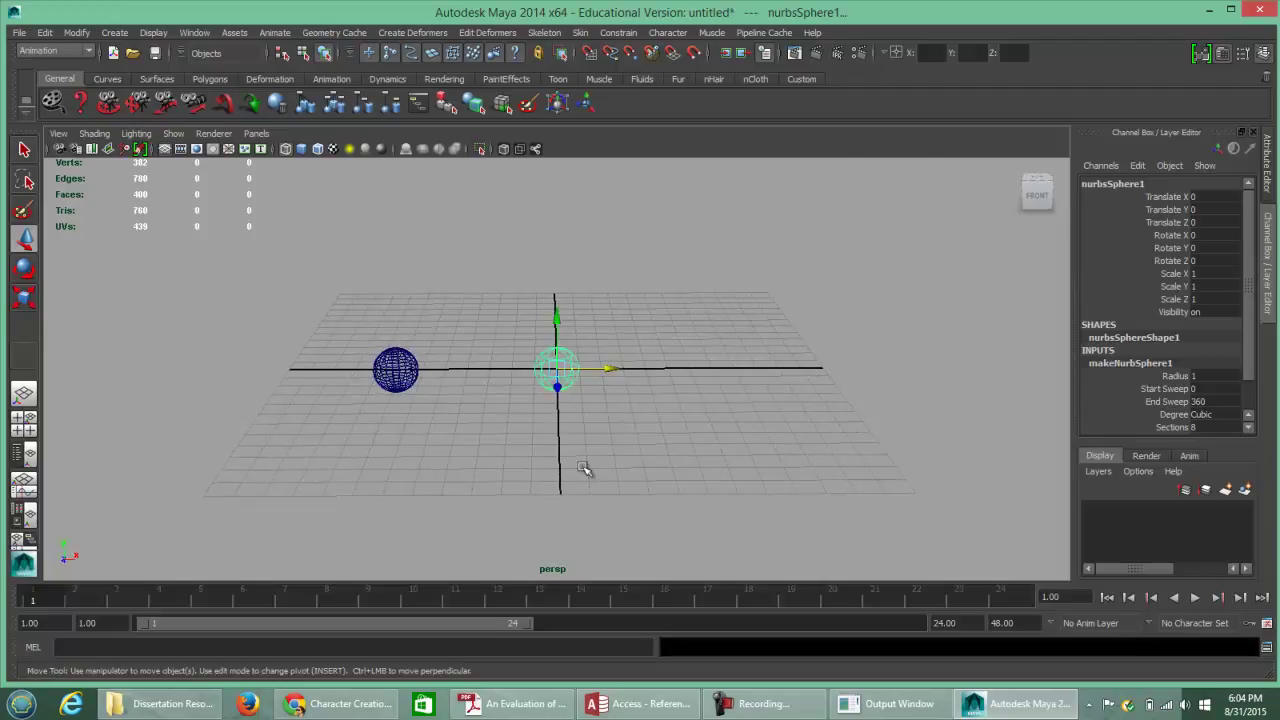
pyautogui.keyDown('alt'); pyautogui.moveTo(480, 451); pyautogui.dragTo(703, 470, button='right'); pyautogui.keyUp('alt')
pyautogui.scroll(3, 703, 470)
pyautogui.scroll(-3, 703, 470)
pyautogui.scroll(2, 703, 470)
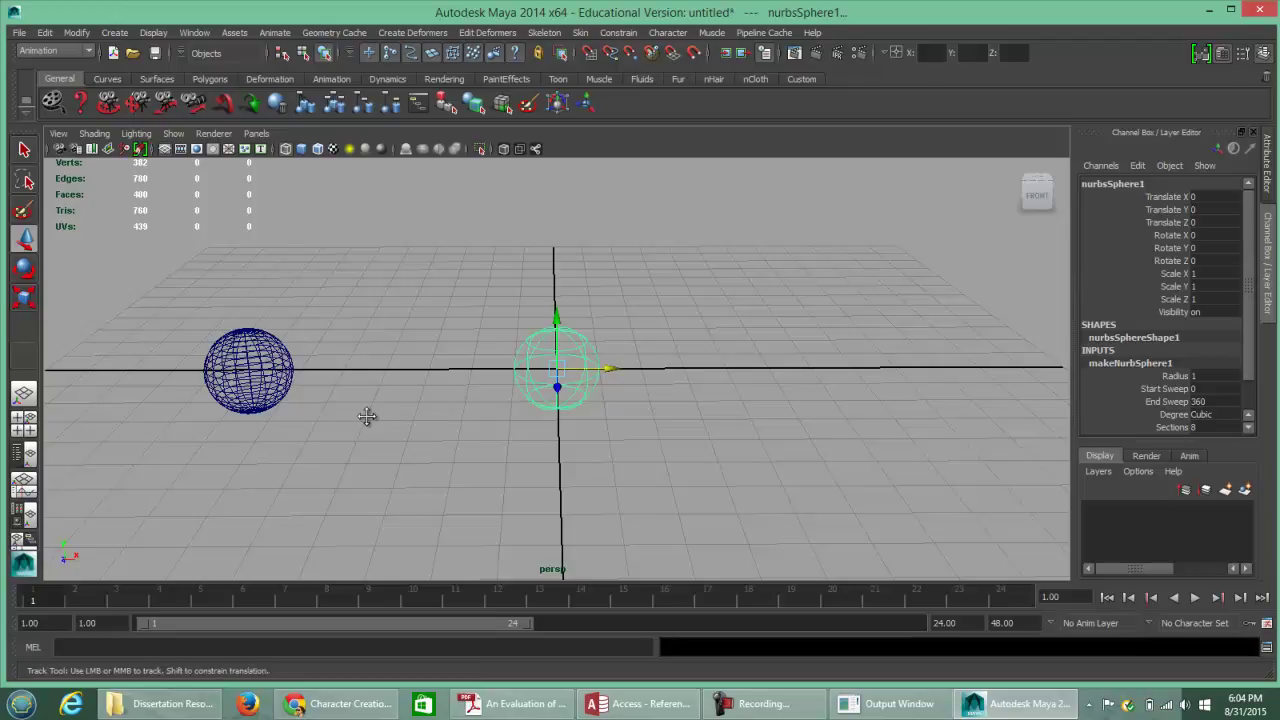
pyautogui.keyDown('alt'); pyautogui.moveTo(368, 418); pyautogui.dragTo(443, 417, button='middle'); pyautogui.keyUp('alt')
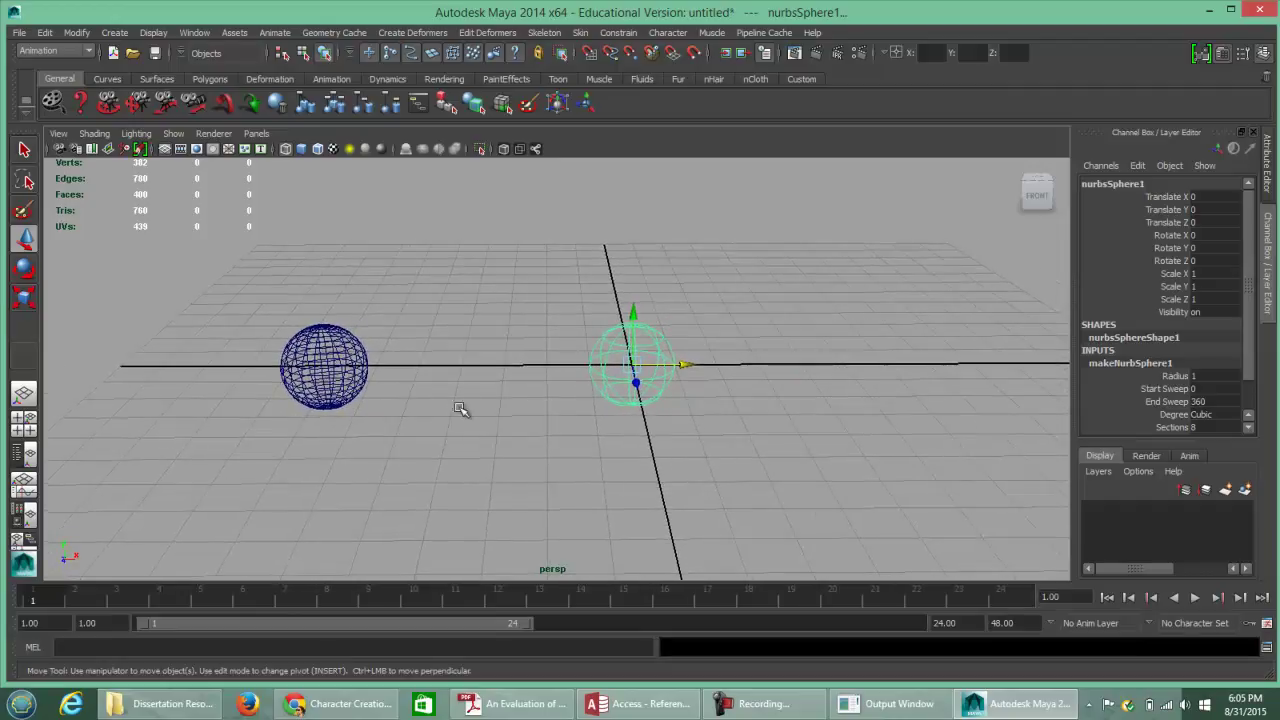
pyautogui.moveTo(511, 452)
pyautogui.keyDown('alt'); pyautogui.mouseDown()
pyautogui.moveTo(509, 434)
pyautogui.moveTo(463, 437)
pyautogui.moveTo(606, 449)
pyautogui.moveTo(510, 447)
pyautogui.mouseUp(); pyautogui.keyUp('alt')
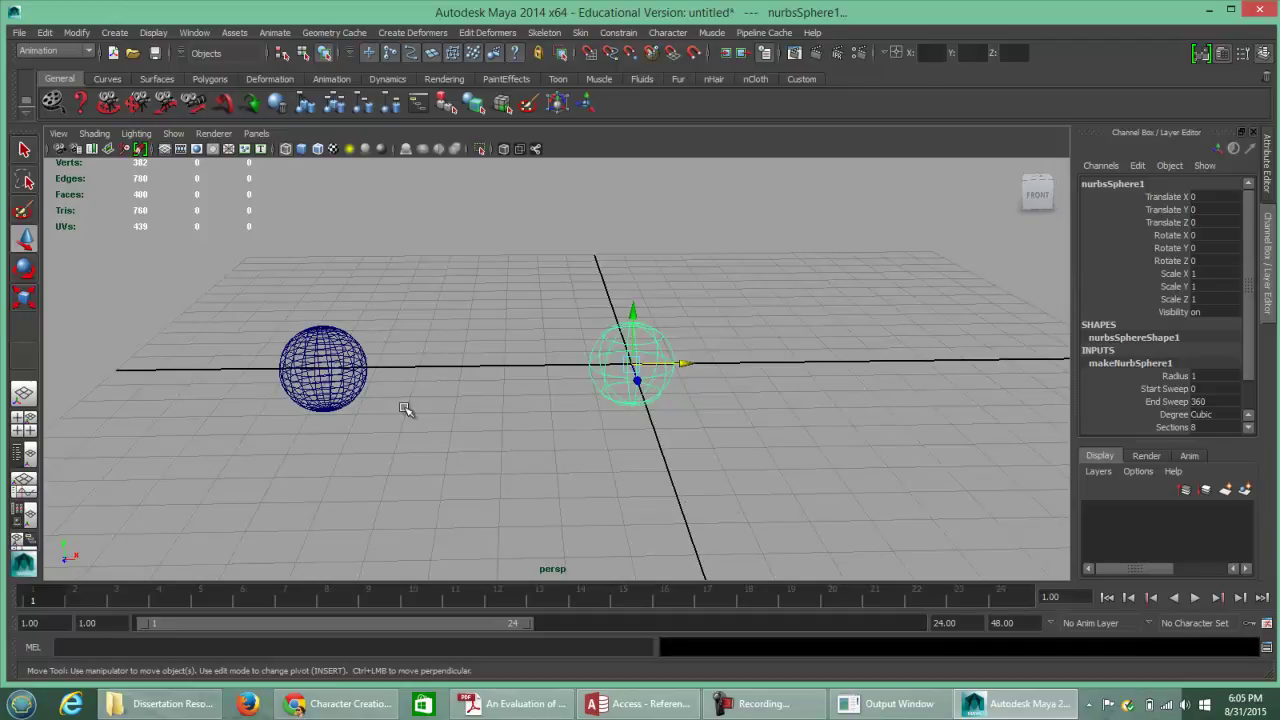
pyautogui.click(330, 362)
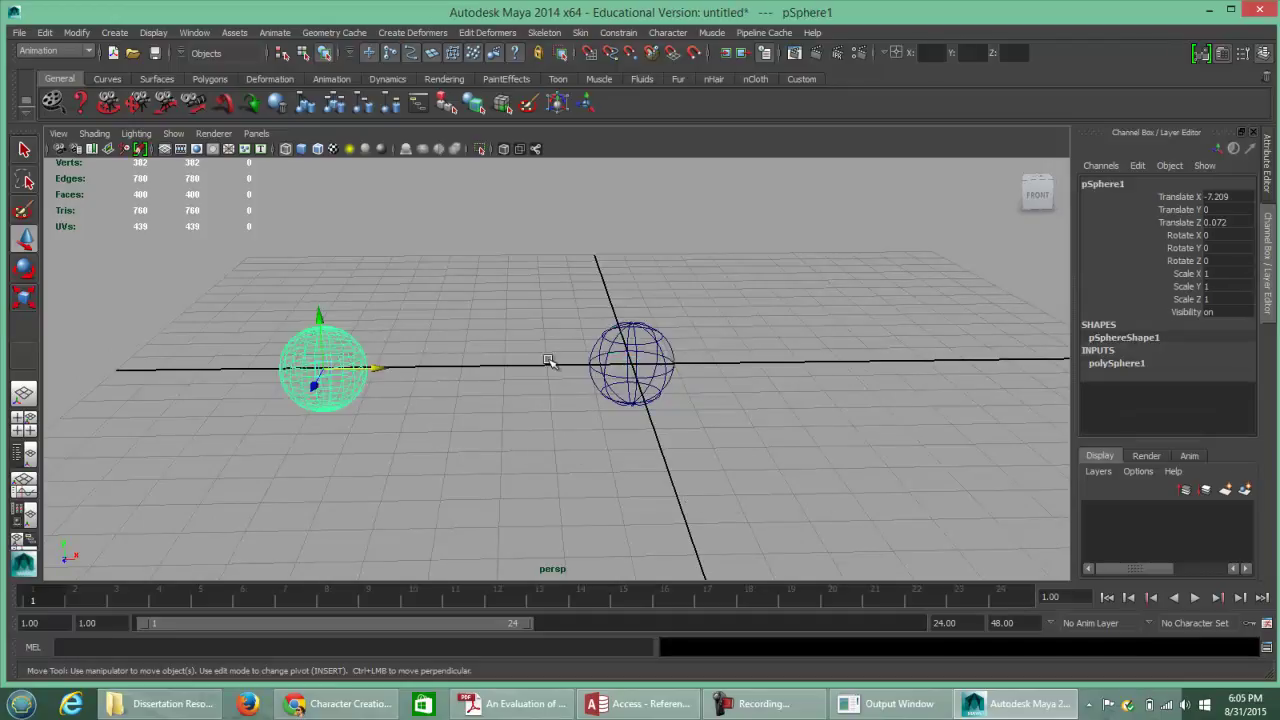
pyautogui.click(644, 346)
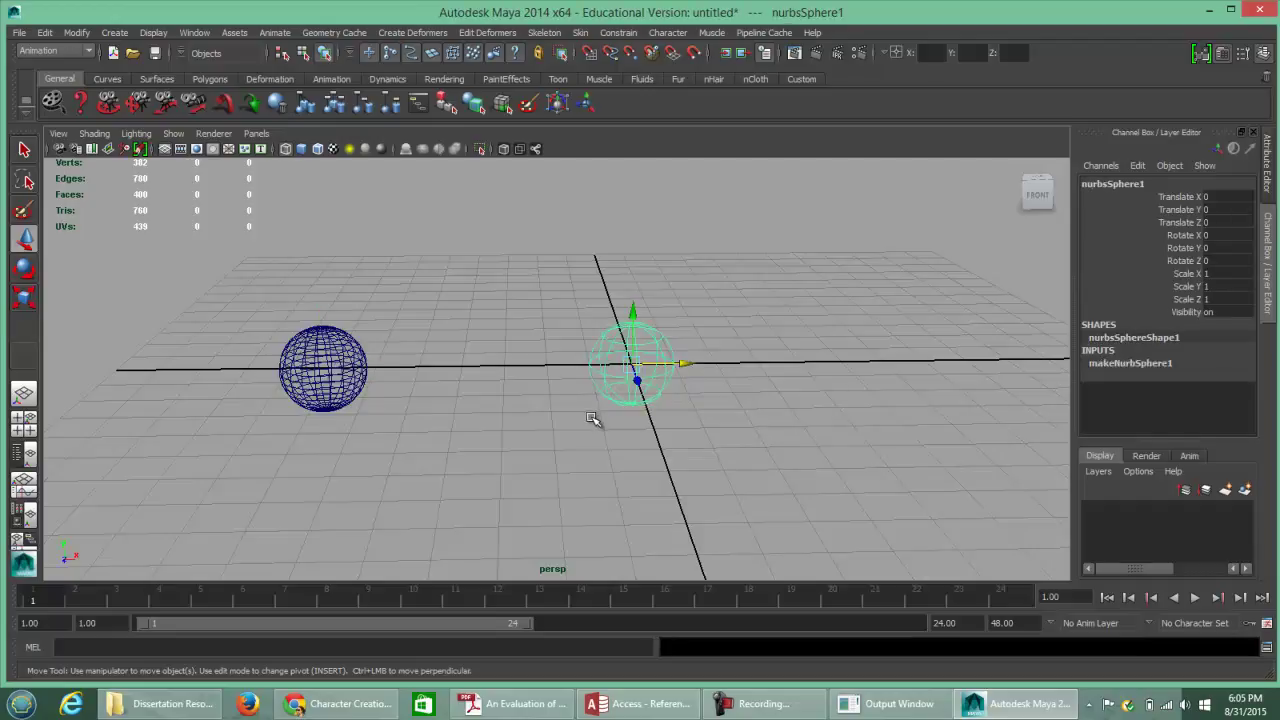
pyautogui.keyDown('alt'); pyautogui.moveTo(486, 437); pyautogui.dragTo(937, 477, button='right'); pyautogui.keyUp('alt')
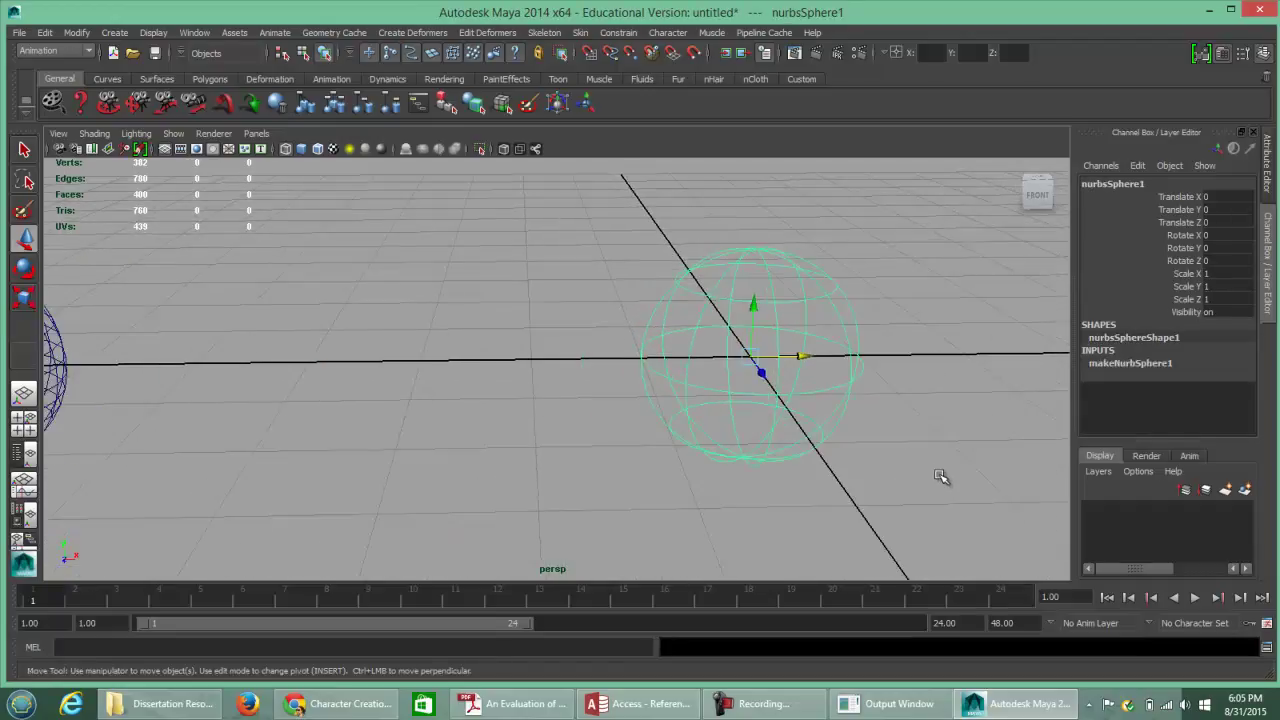
pyautogui.click(937, 477)
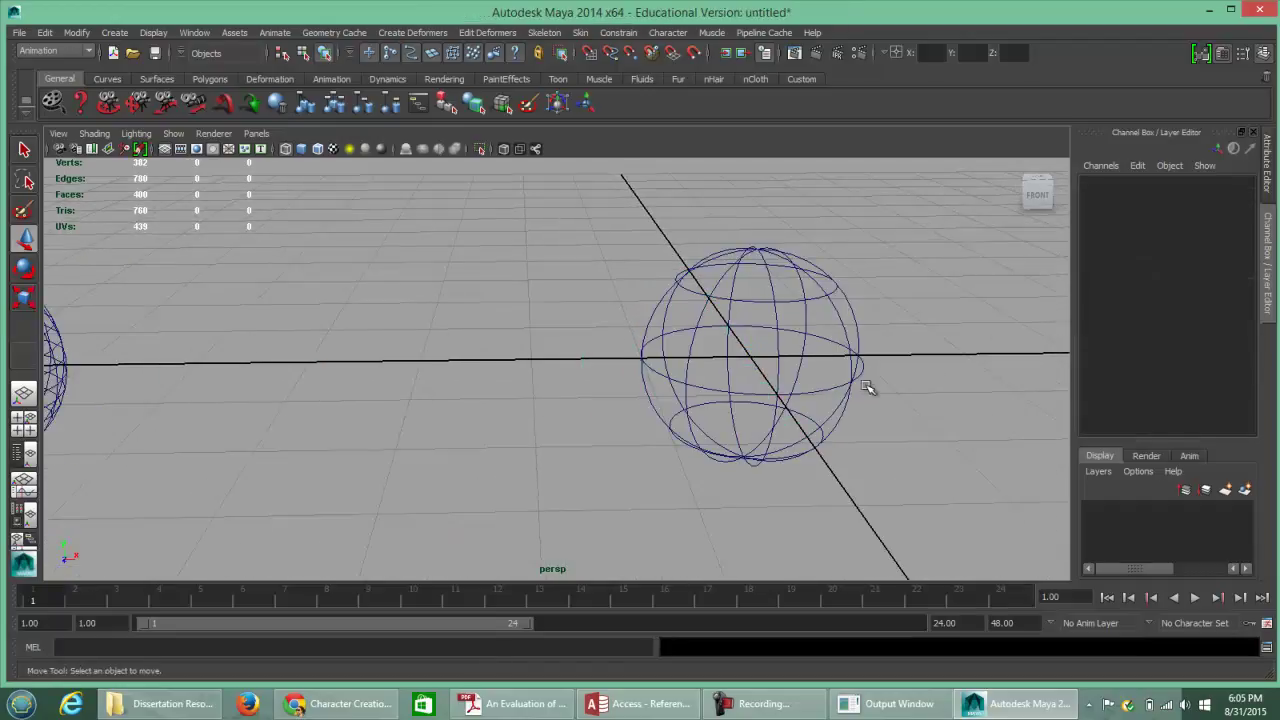
pyautogui.click(829, 341)
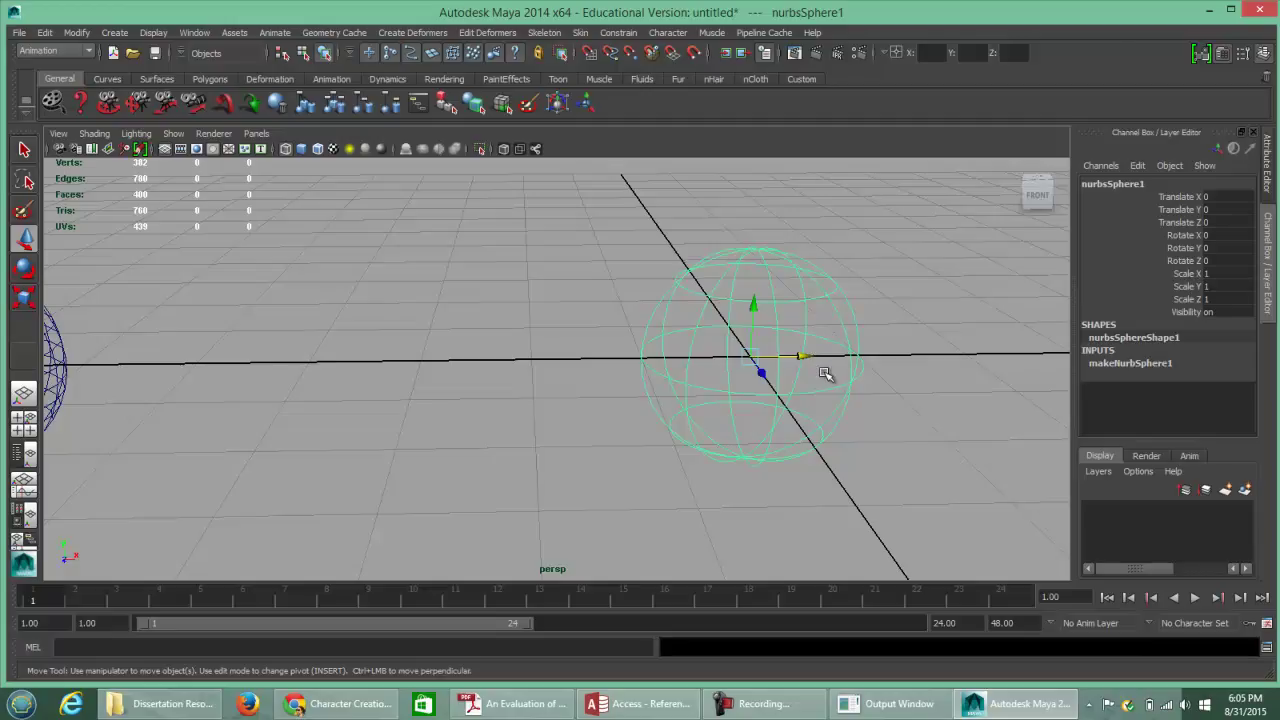
pyautogui.click(825, 371)
pyautogui.click(840, 350)
pyautogui.click(822, 362)
pyautogui.keyDown('alt'); pyautogui.moveTo(400, 368); pyautogui.dragTo(450, 400); pyautogui.keyUp('alt')
pyautogui.keyDown('alt'); pyautogui.moveTo(450, 400); pyautogui.dragTo(680, 403, button='right'); pyautogui.keyUp('alt')
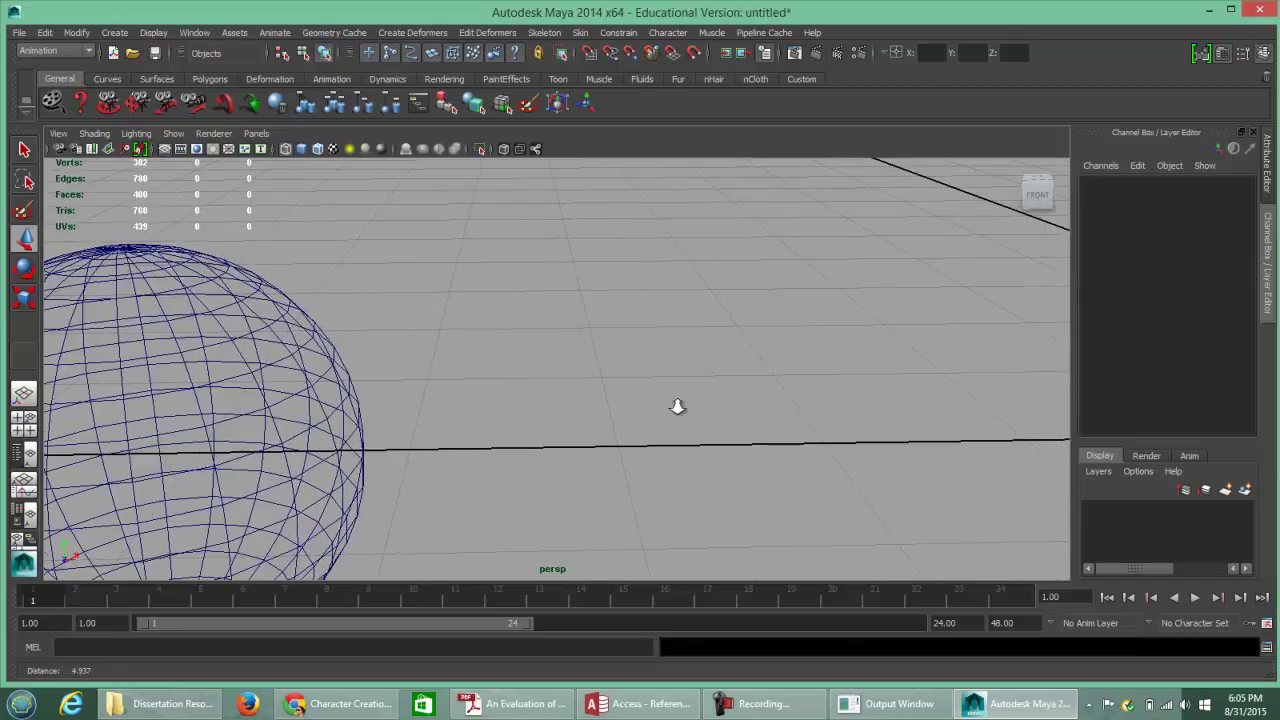
pyautogui.keyDown('alt'); pyautogui.moveTo(457, 397); pyautogui.dragTo(682, 381, button='middle'); pyautogui.keyUp('alt')
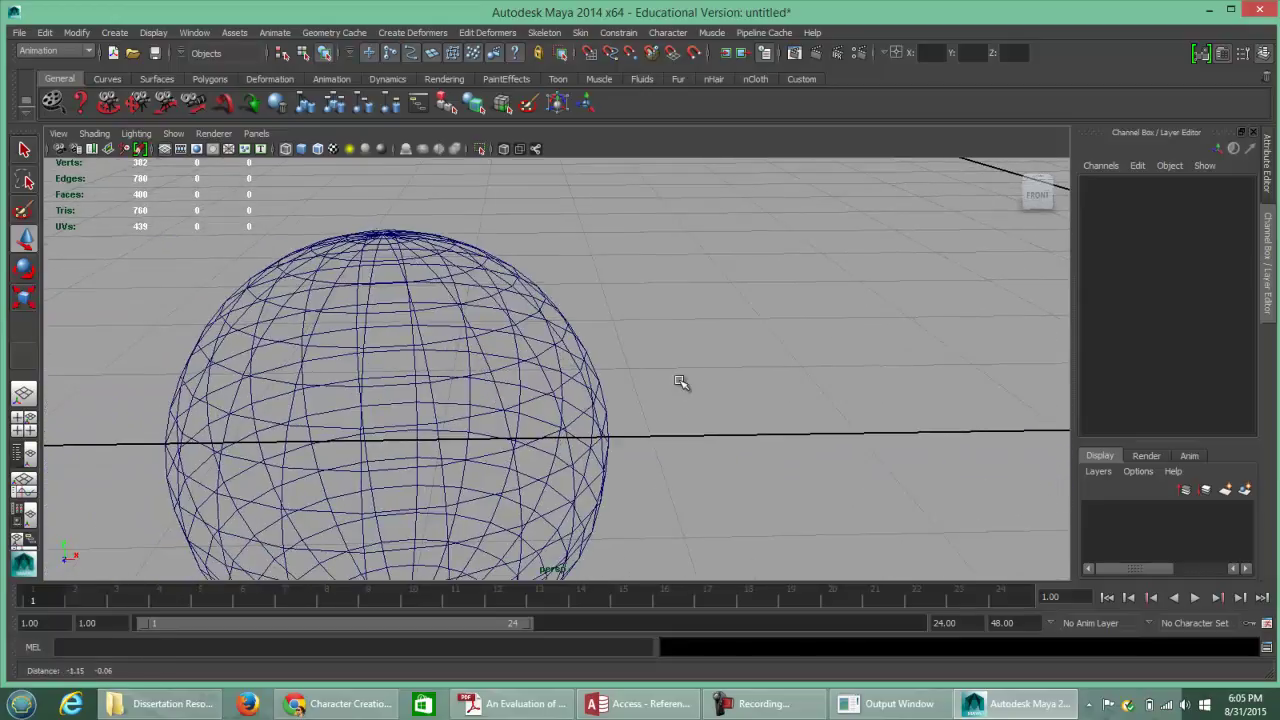
pyautogui.click(524, 361)
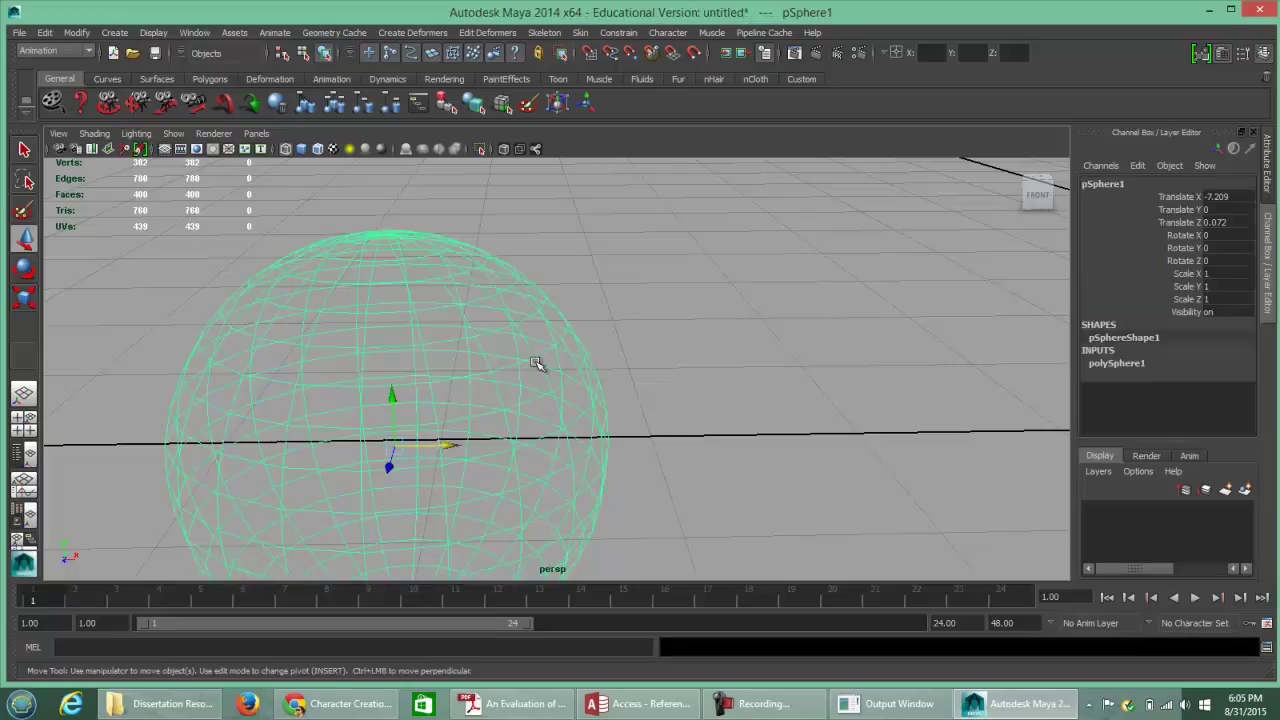
pyautogui.keyDown('alt'); pyautogui.moveTo(871, 423); pyautogui.dragTo(551, 397, button='right'); pyautogui.keyUp('alt')
pyautogui.keyDown('alt'); pyautogui.moveTo(883, 434); pyautogui.dragTo(677, 423, button='middle'); pyautogui.keyUp('alt')
pyautogui.keyDown('alt'); pyautogui.moveTo(808, 429); pyautogui.dragTo(757, 423, button='right'); pyautogui.keyUp('alt')
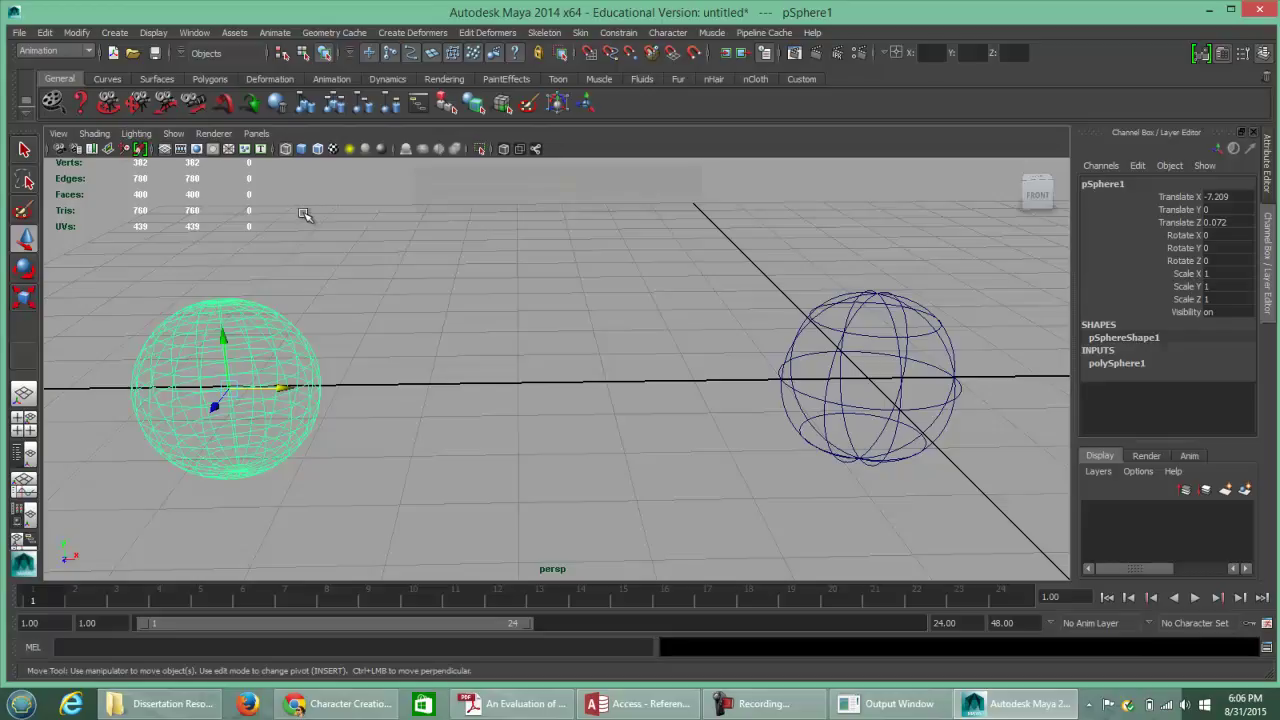
# Compare Smooth Shade All and wireframe display of both spheres using keys 5/4 and the Shading menu
pyautogui.press('5')
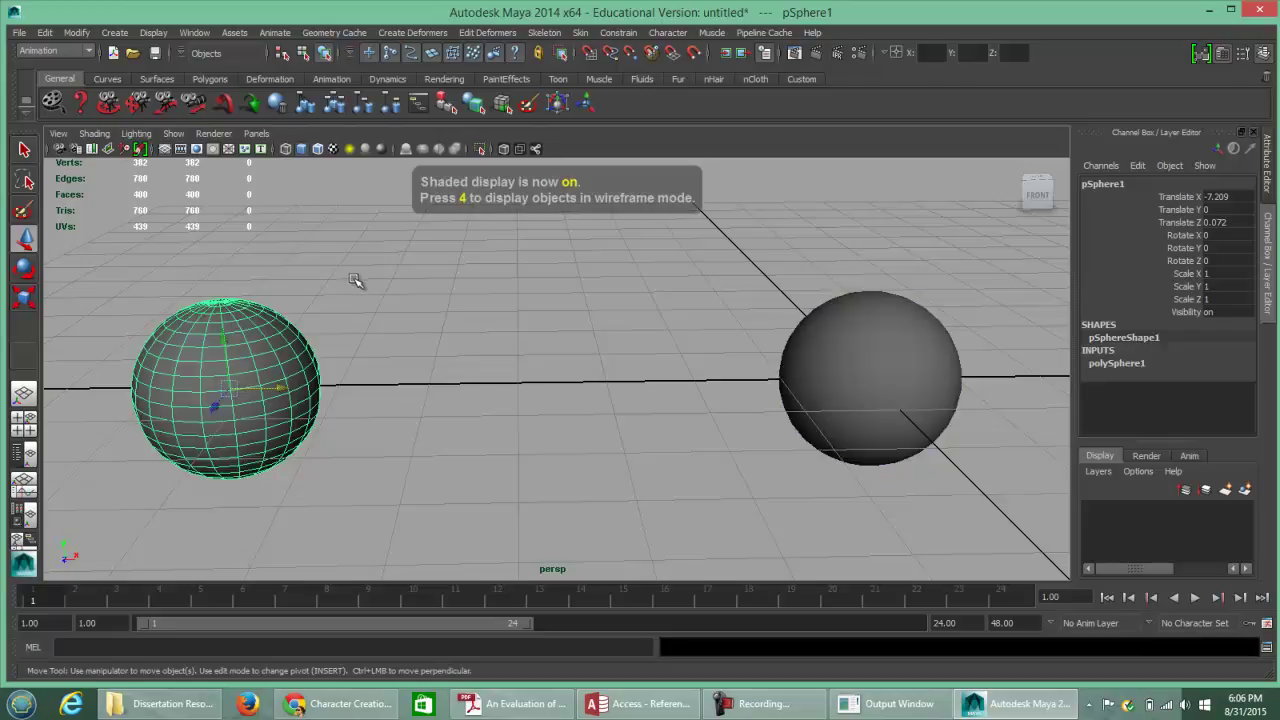
pyautogui.press('4')
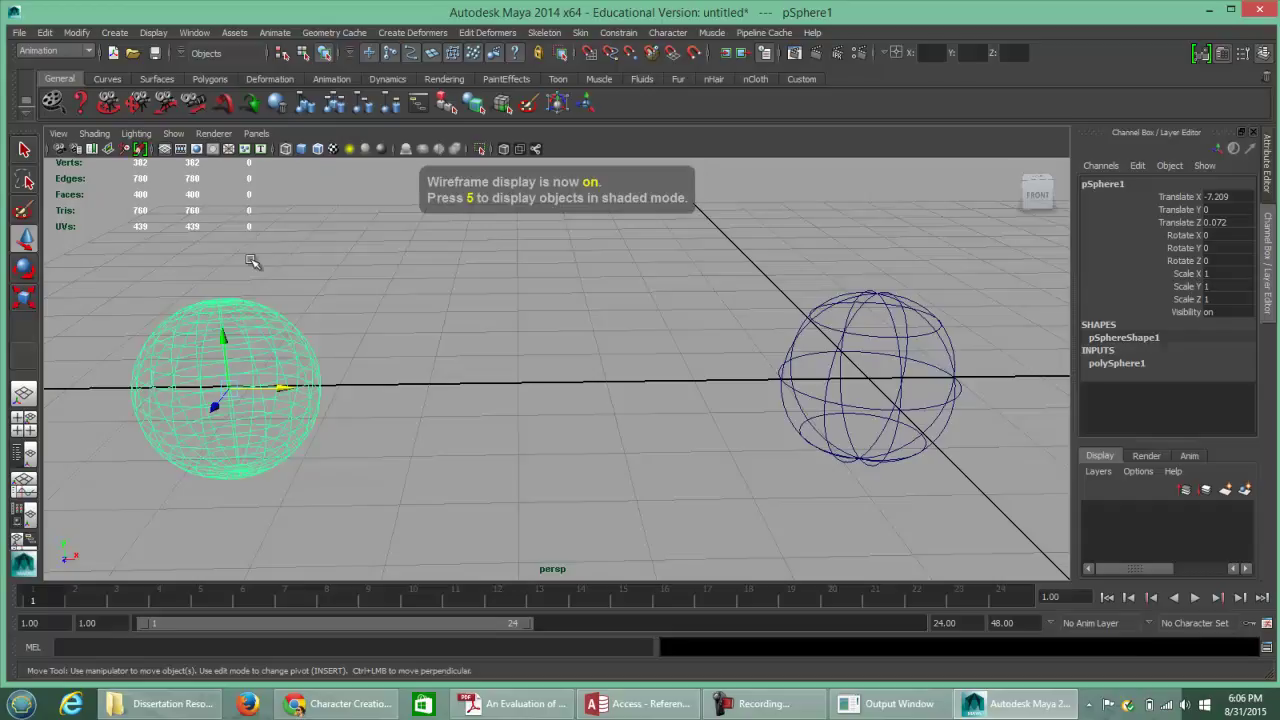
pyautogui.click(94, 133)
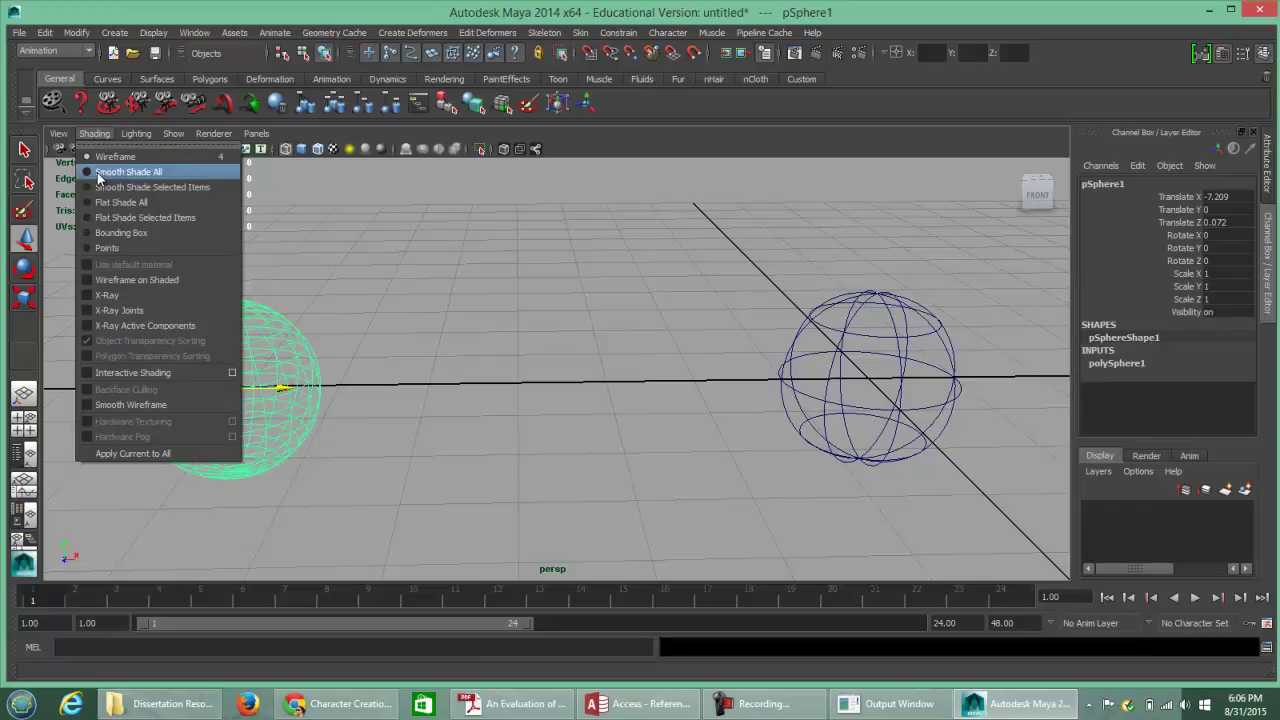
pyautogui.click(99, 174)
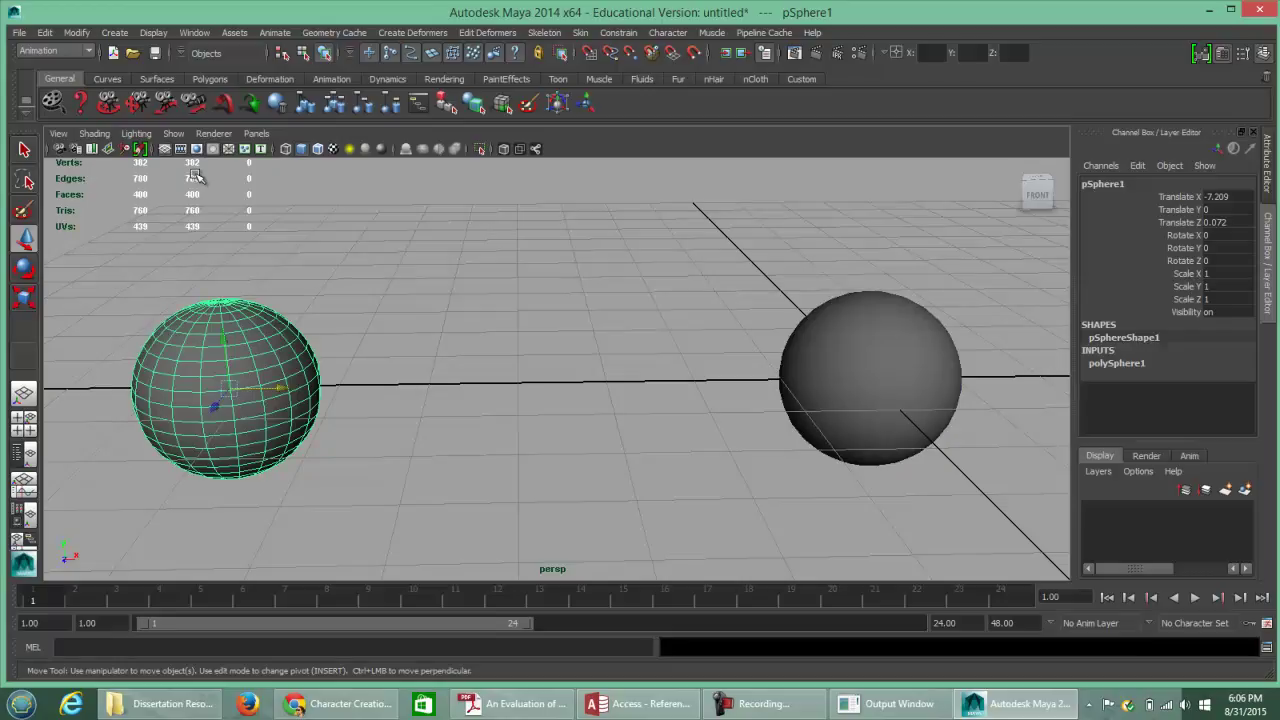
pyautogui.press('4')
pyautogui.press('5')
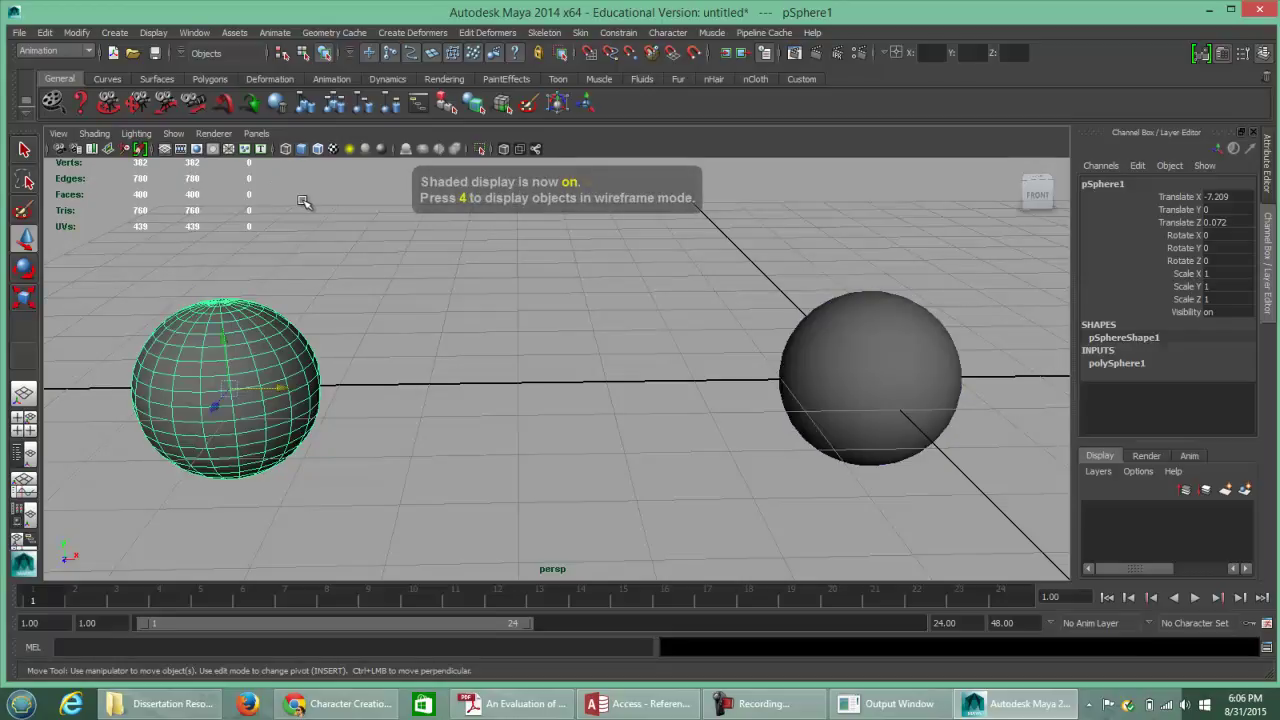
pyautogui.click(95, 134)
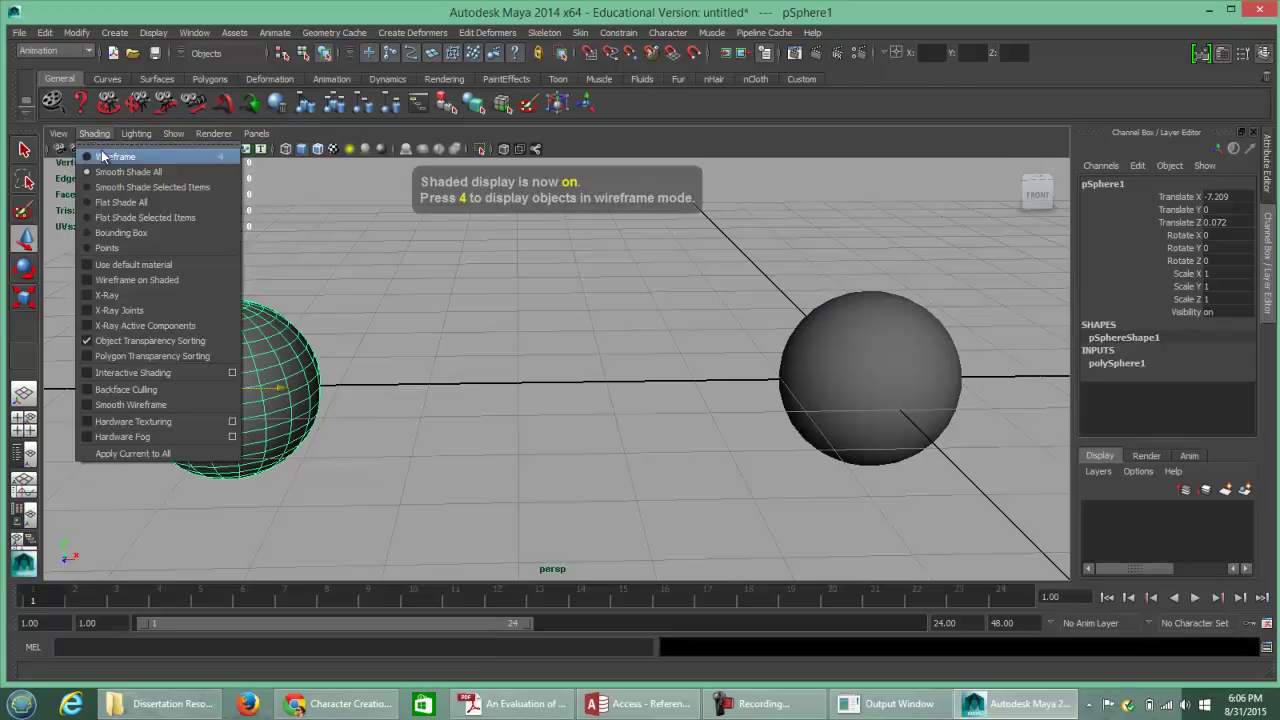
pyautogui.click(101, 158)
pyautogui.click(95, 134)
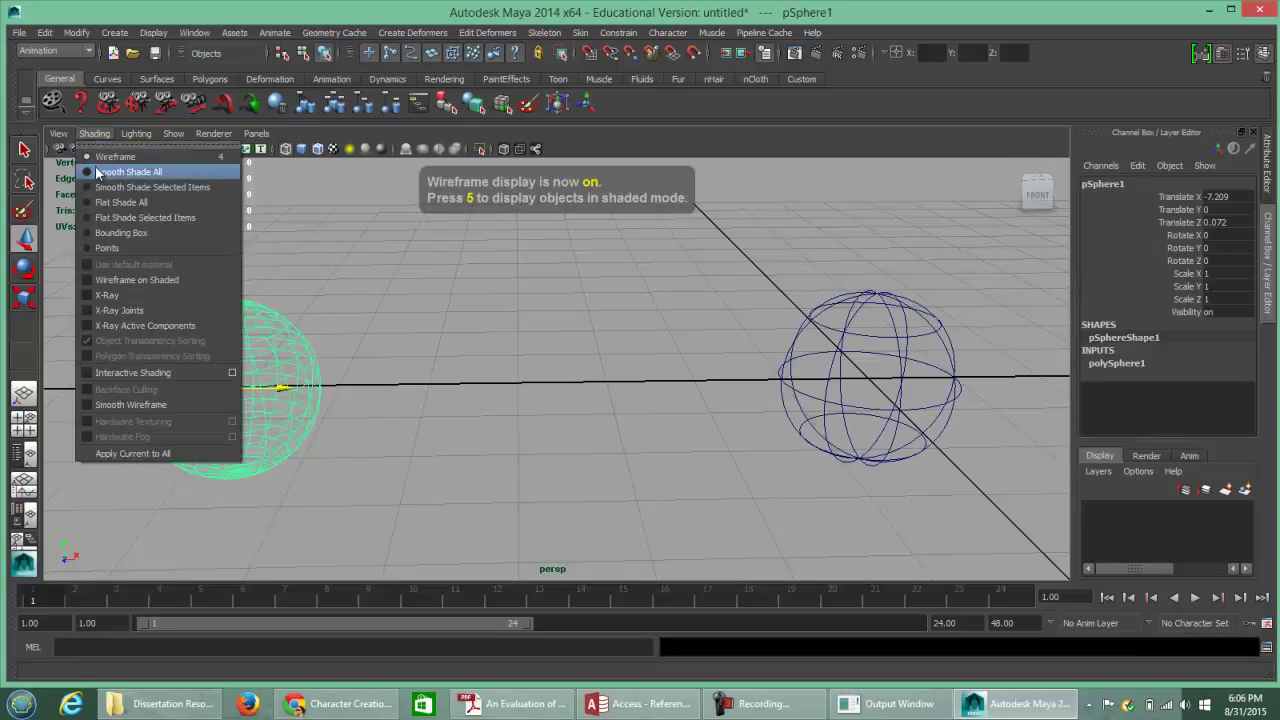
pyautogui.click(96, 172)
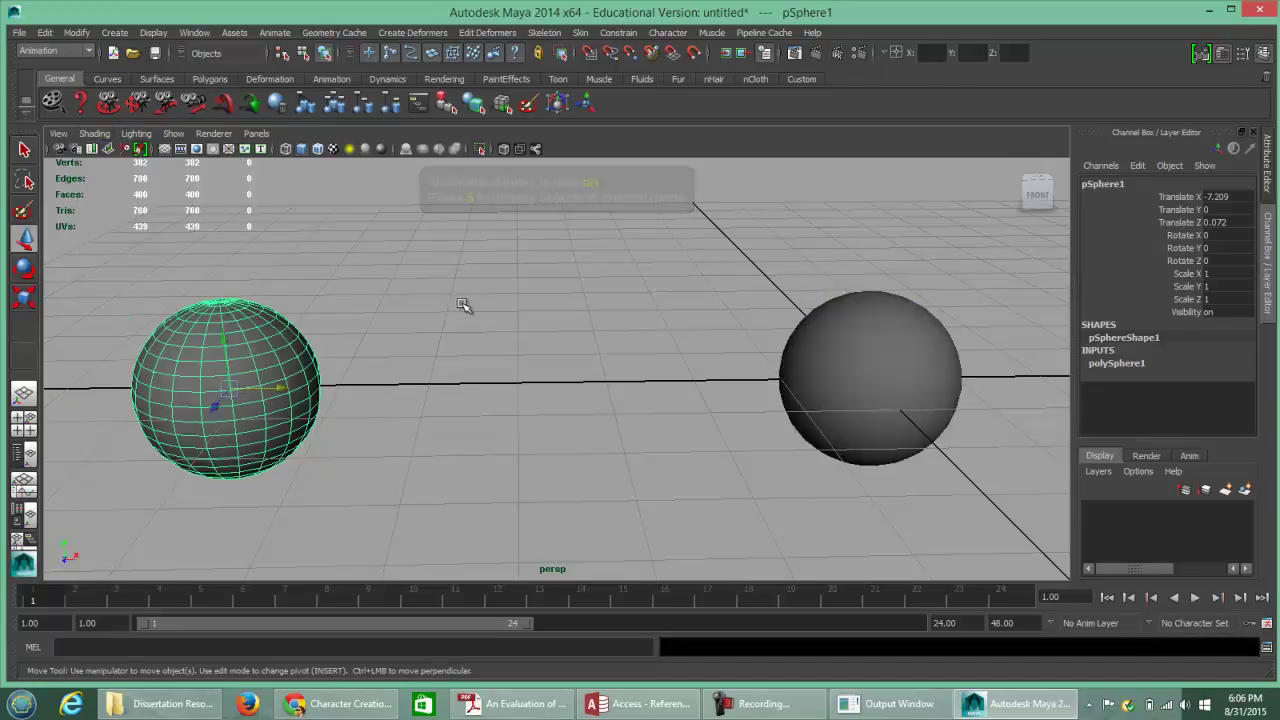
pyautogui.click(906, 389)
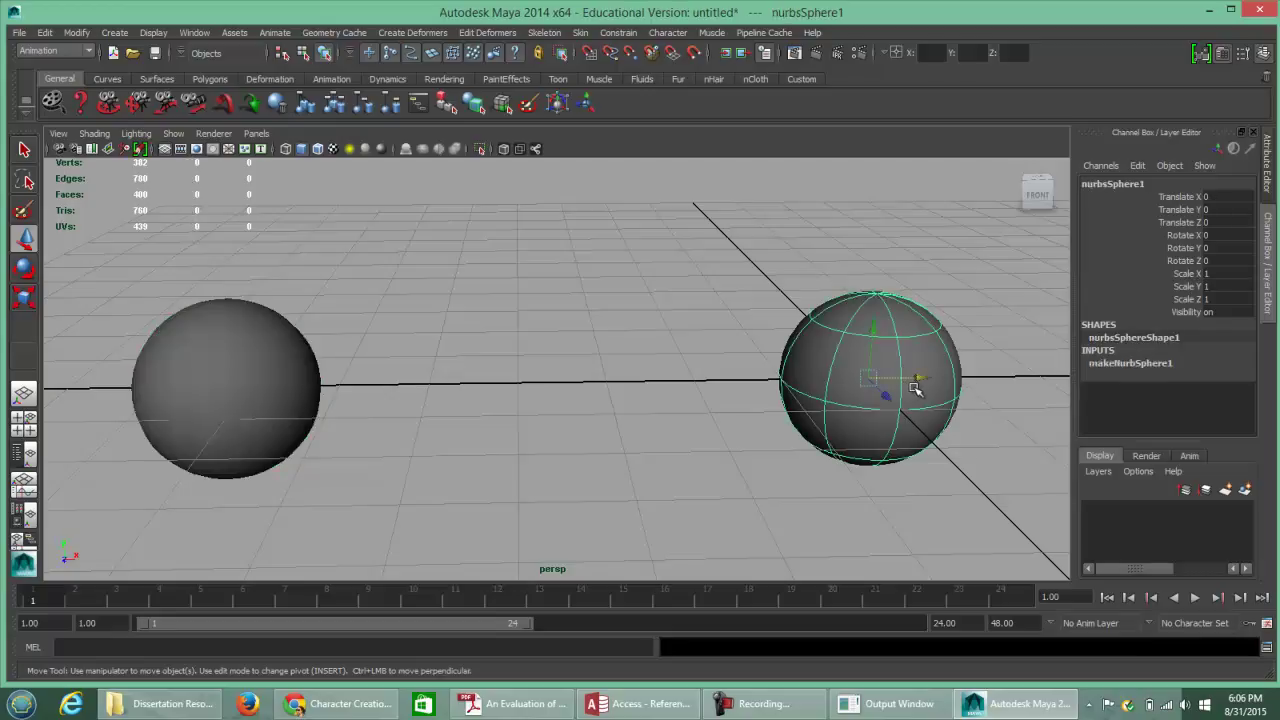
pyautogui.click(276, 383)
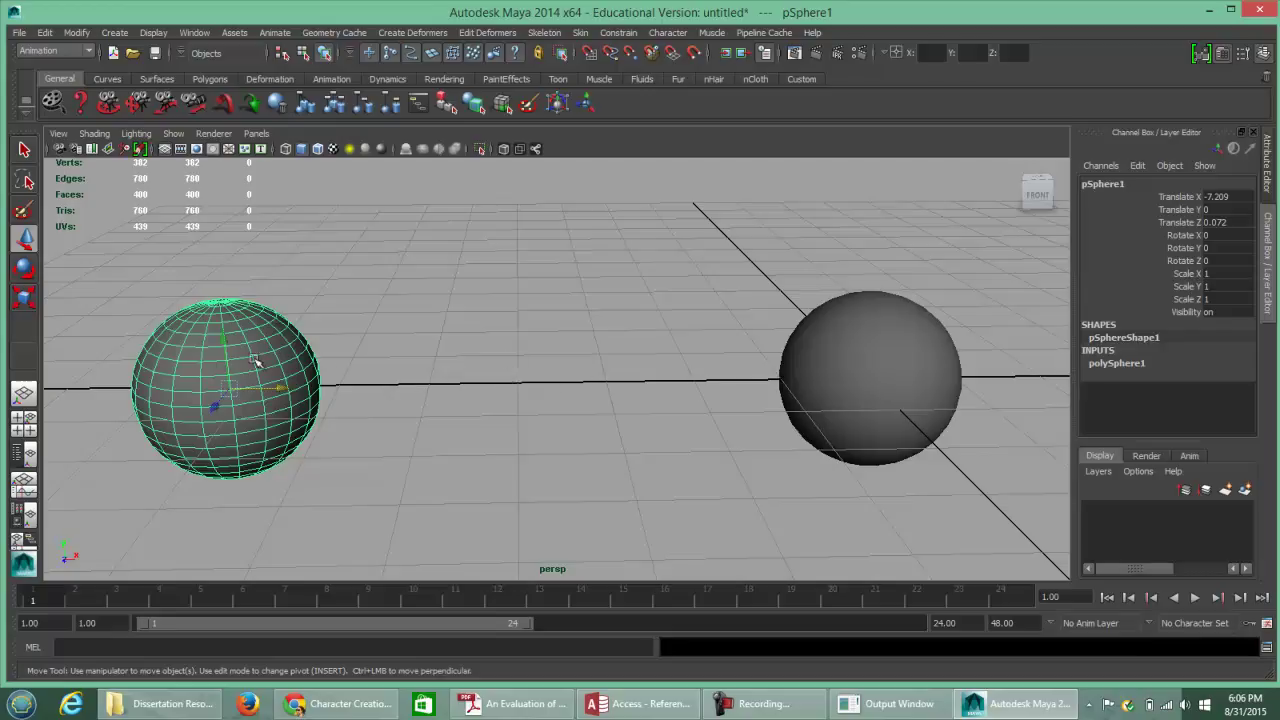
pyautogui.click(836, 402)
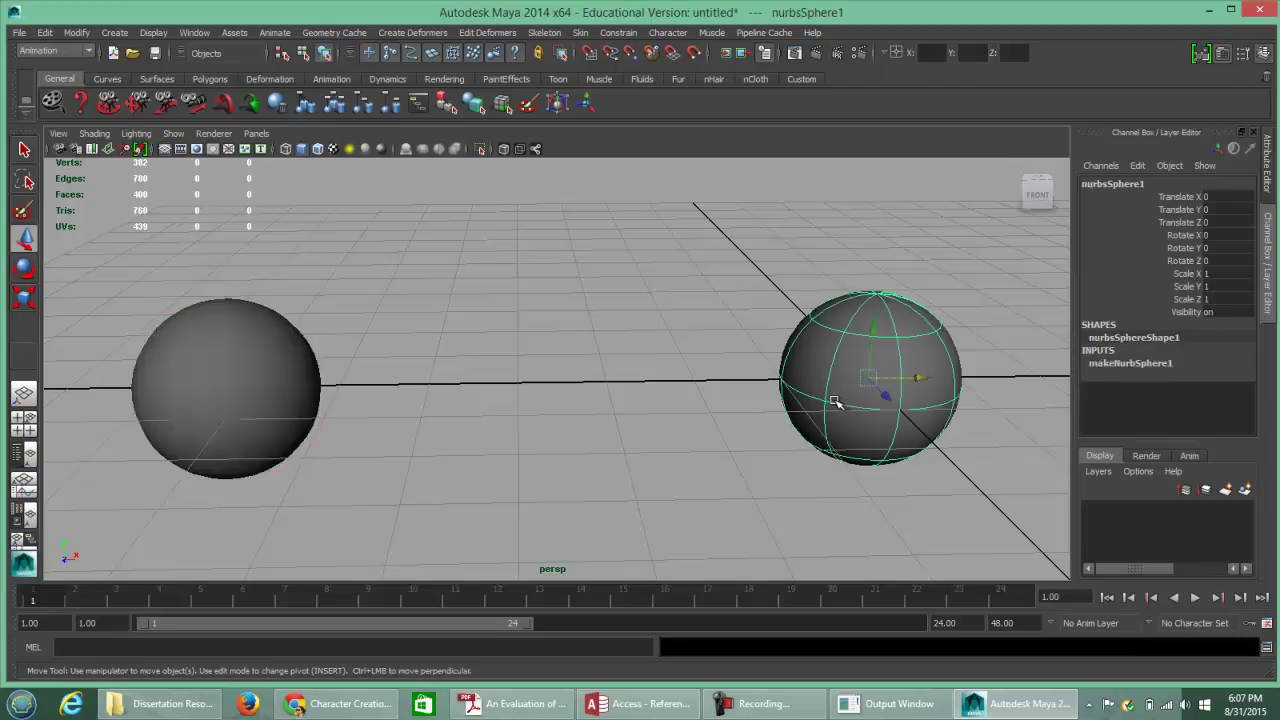
pyautogui.click(226, 338)
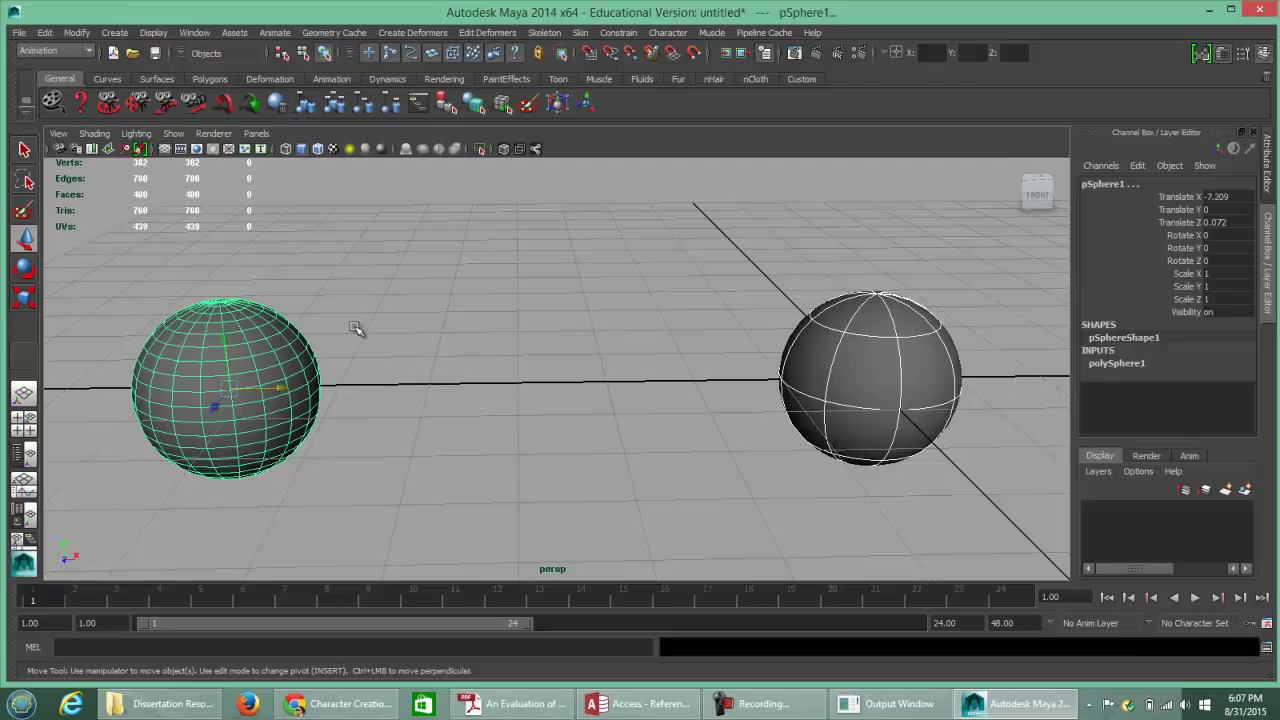
pyautogui.click(414, 423)
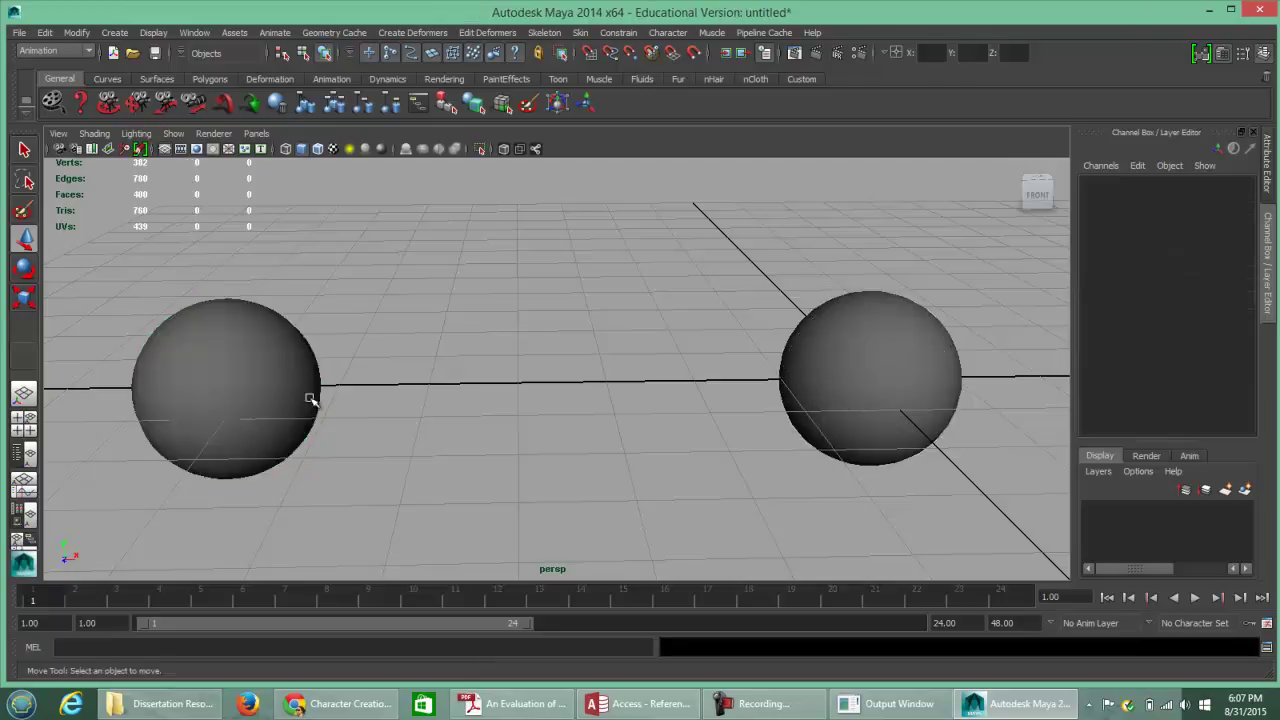
pyautogui.click(335, 373)
pyautogui.keyDown('shift'); pyautogui.click(917, 389); pyautogui.keyUp('shift')
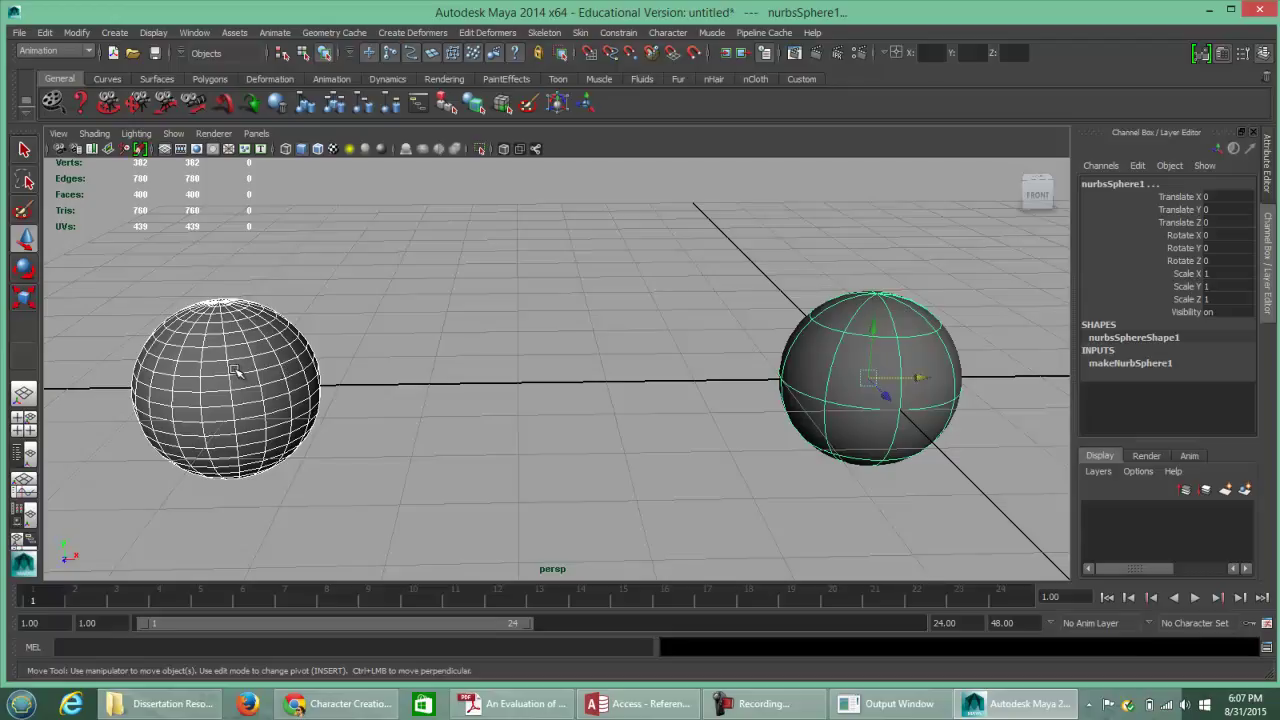
pyautogui.click(270, 363)
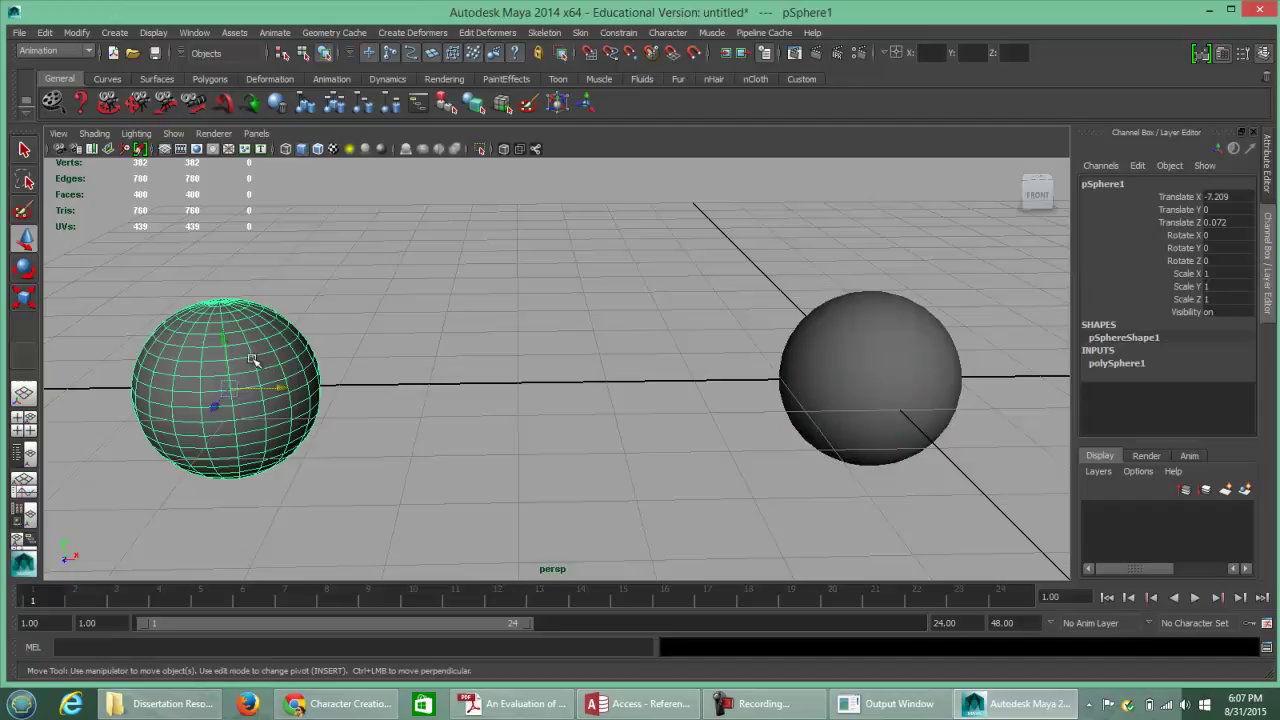
# Zoom in on the polygon sphere and switch it to Face mode from its marking menu
pyautogui.rightClick(258, 352)
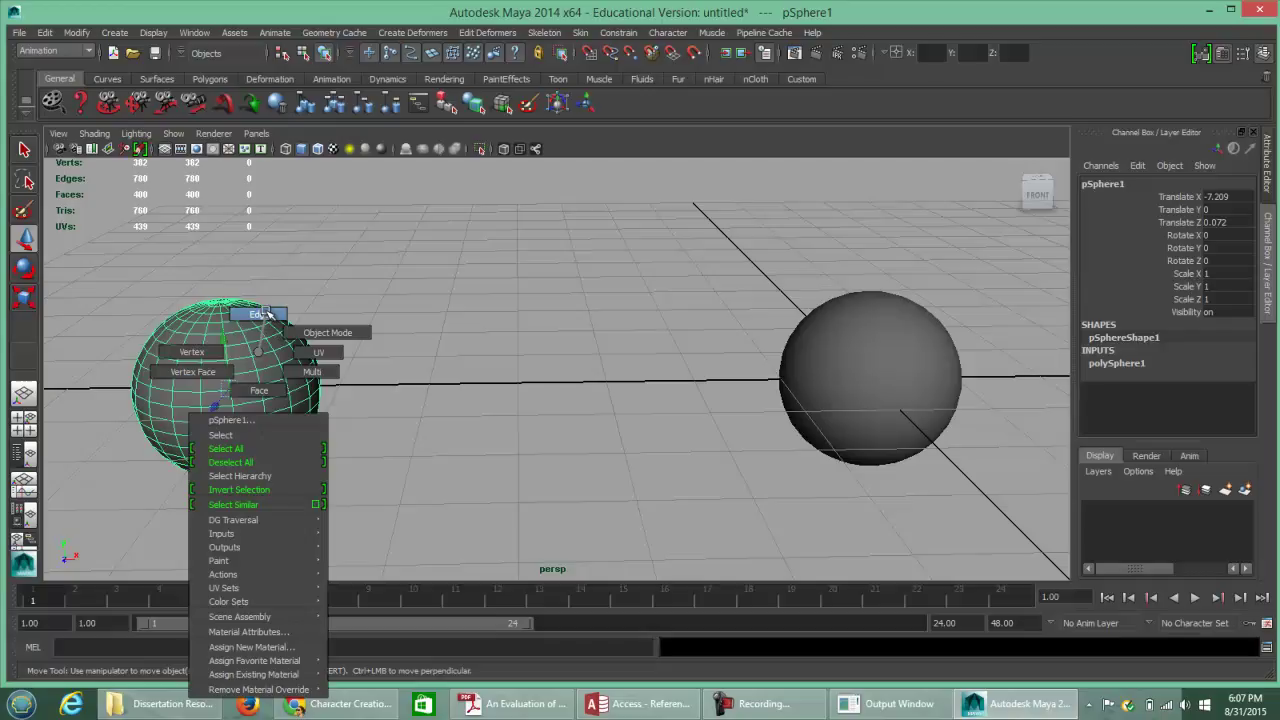
pyautogui.moveTo(268, 315); pyautogui.dragTo(267, 316, button='right')
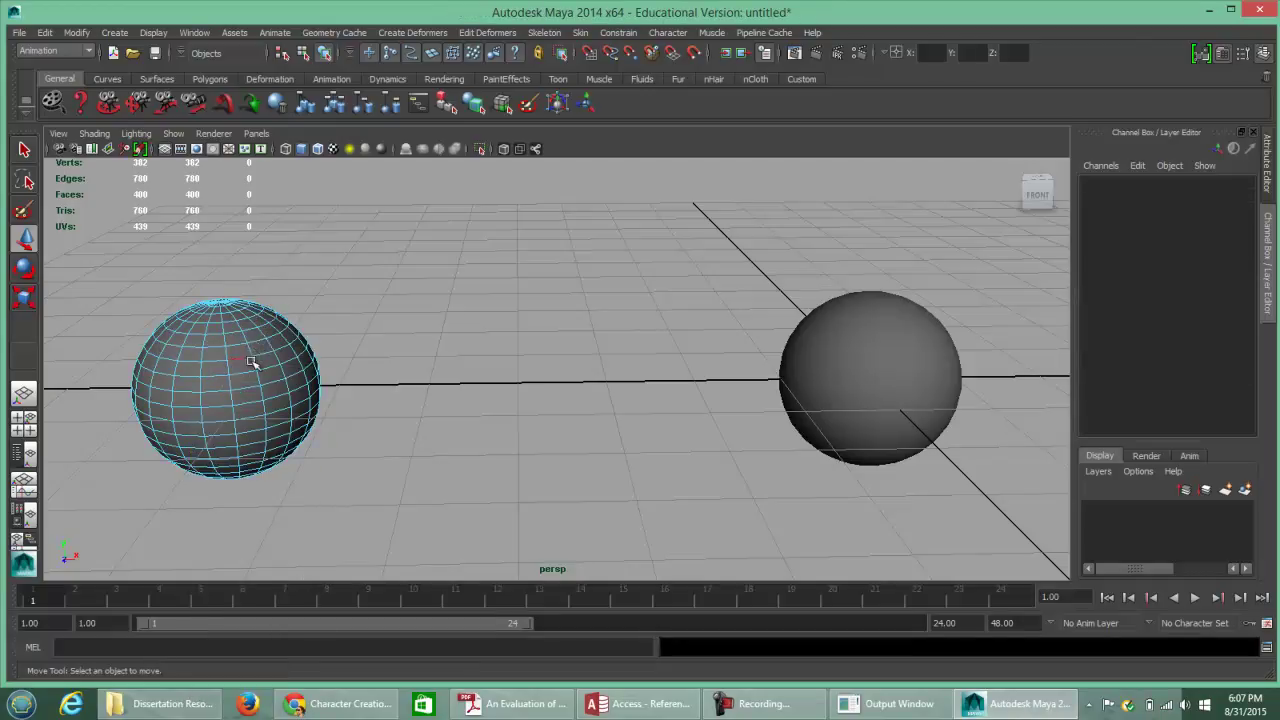
pyautogui.keyDown('alt'); pyautogui.moveTo(277, 374); pyautogui.dragTo(808, 391, button='right'); pyautogui.keyUp('alt')
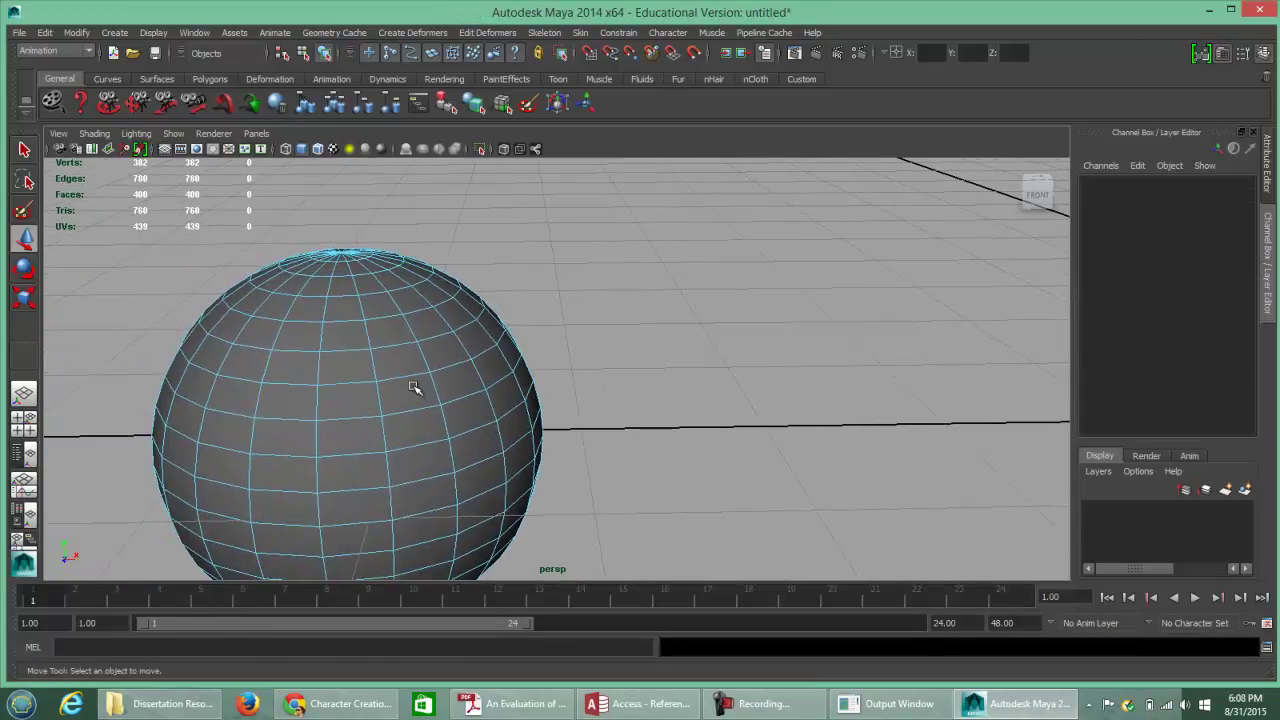
pyautogui.rightClick(344, 399)
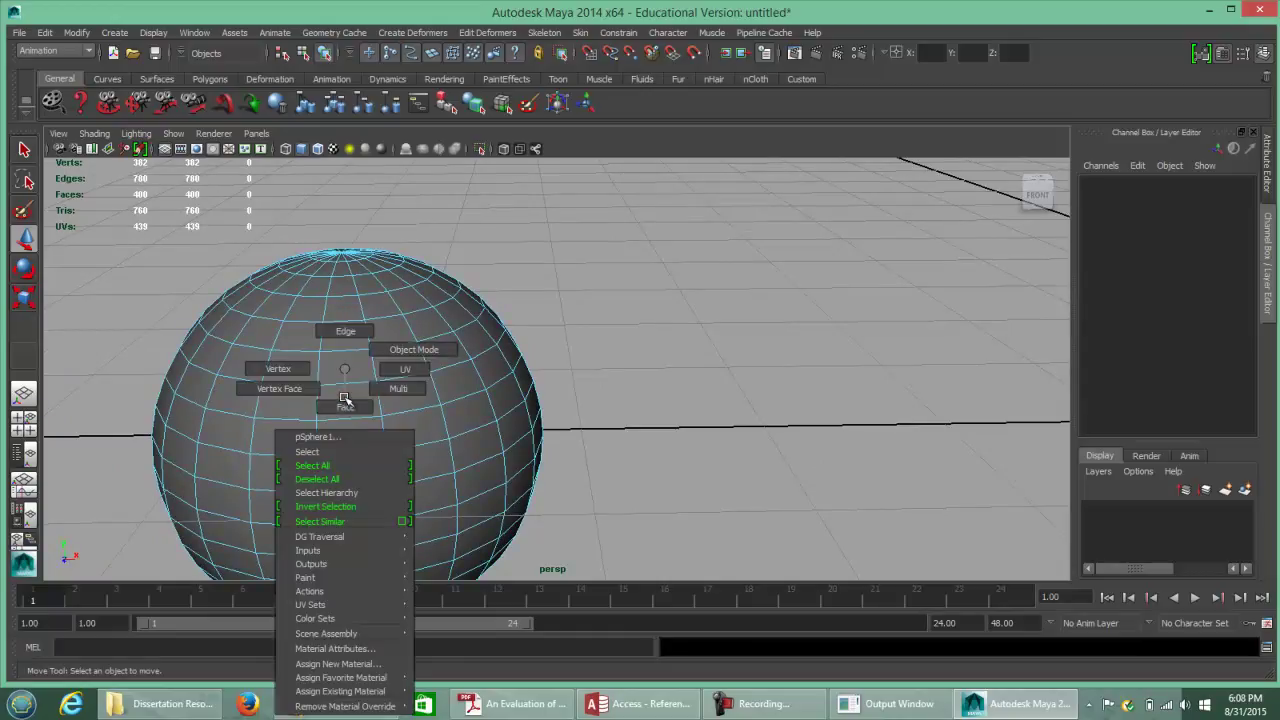
pyautogui.click(322, 366)
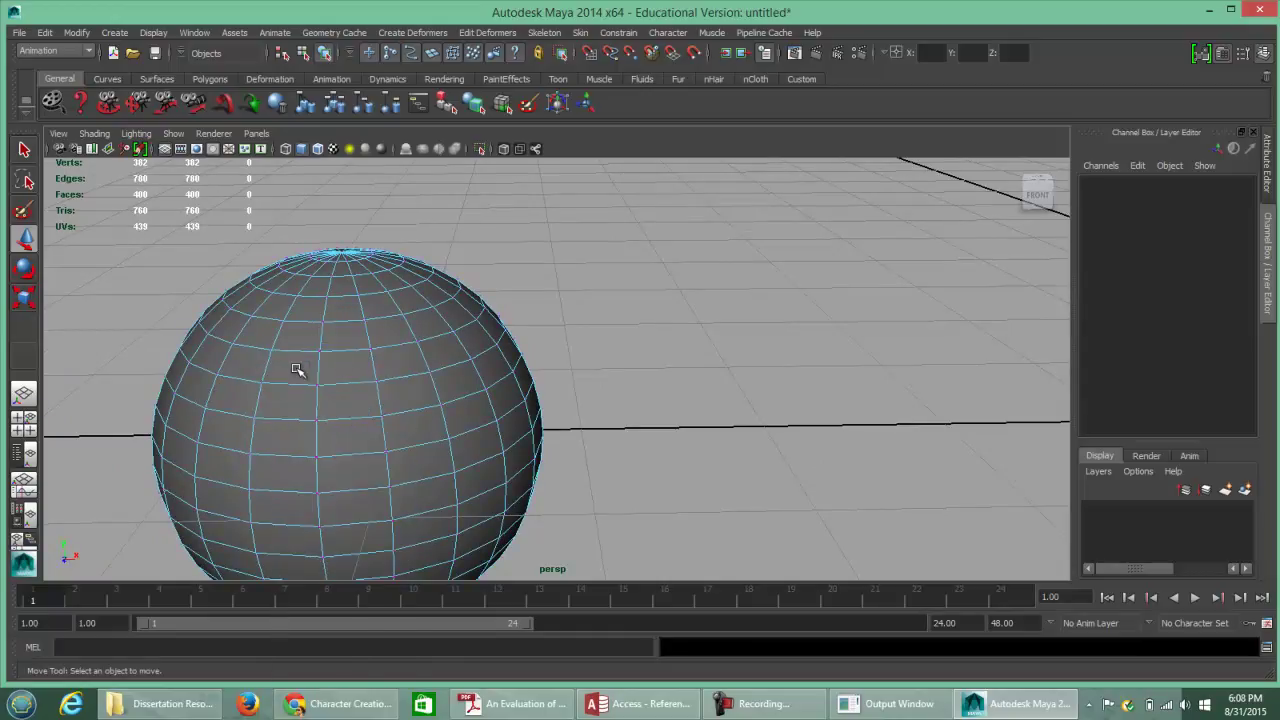
pyautogui.keyDown('alt'); pyautogui.moveTo(311, 436); pyautogui.dragTo(470, 393, button='right'); pyautogui.keyUp('alt')
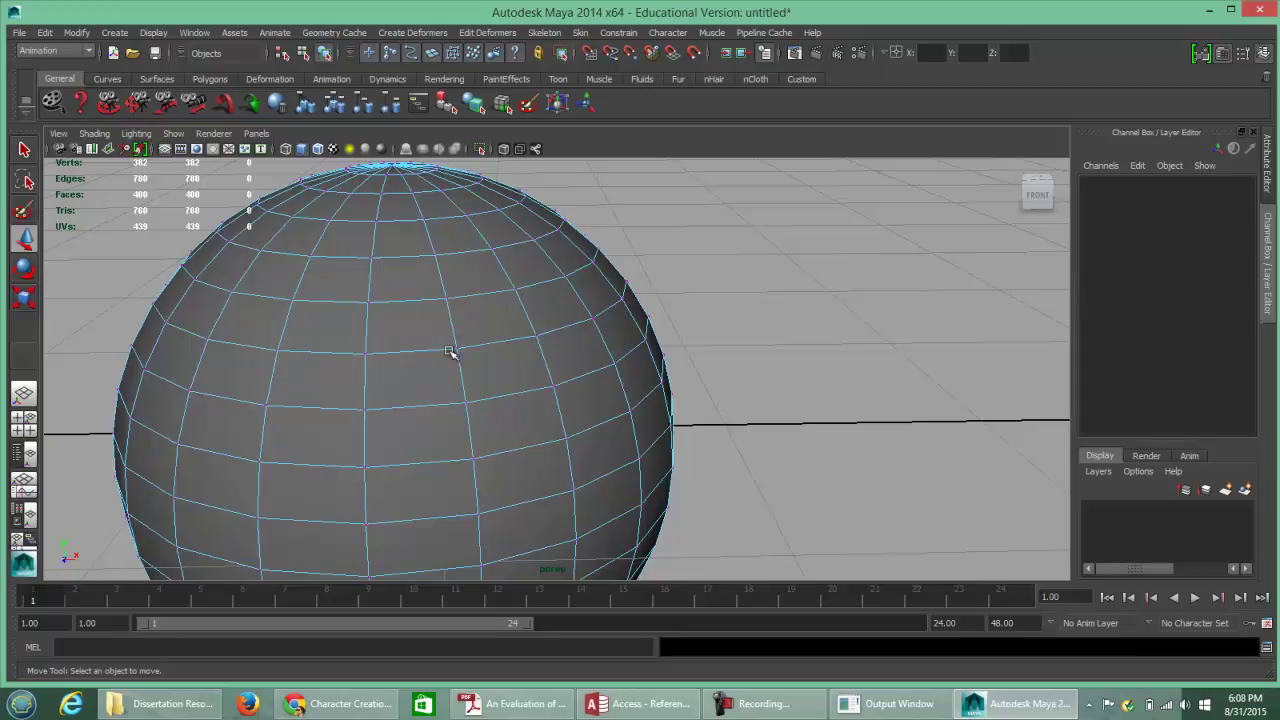
pyautogui.keyDown('alt'); pyautogui.moveTo(455, 384); pyautogui.dragTo(371, 377, button='right'); pyautogui.keyUp('alt')
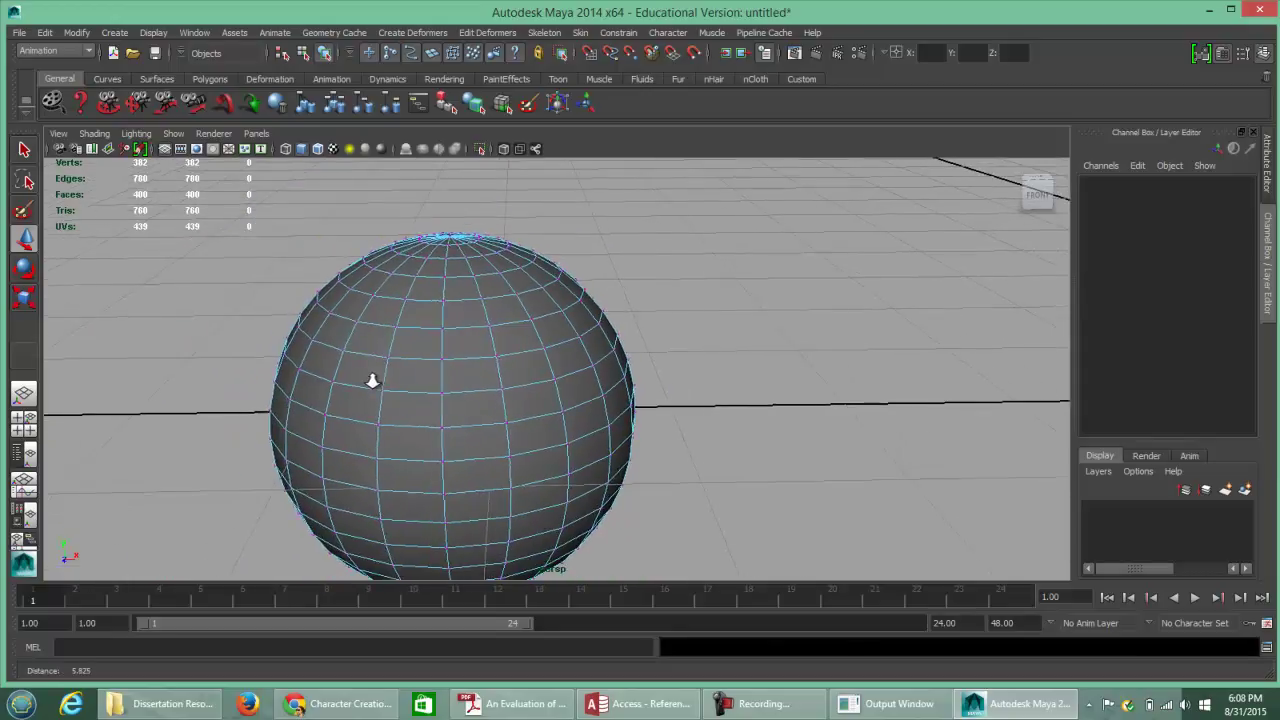
pyautogui.rightClick(475, 376)
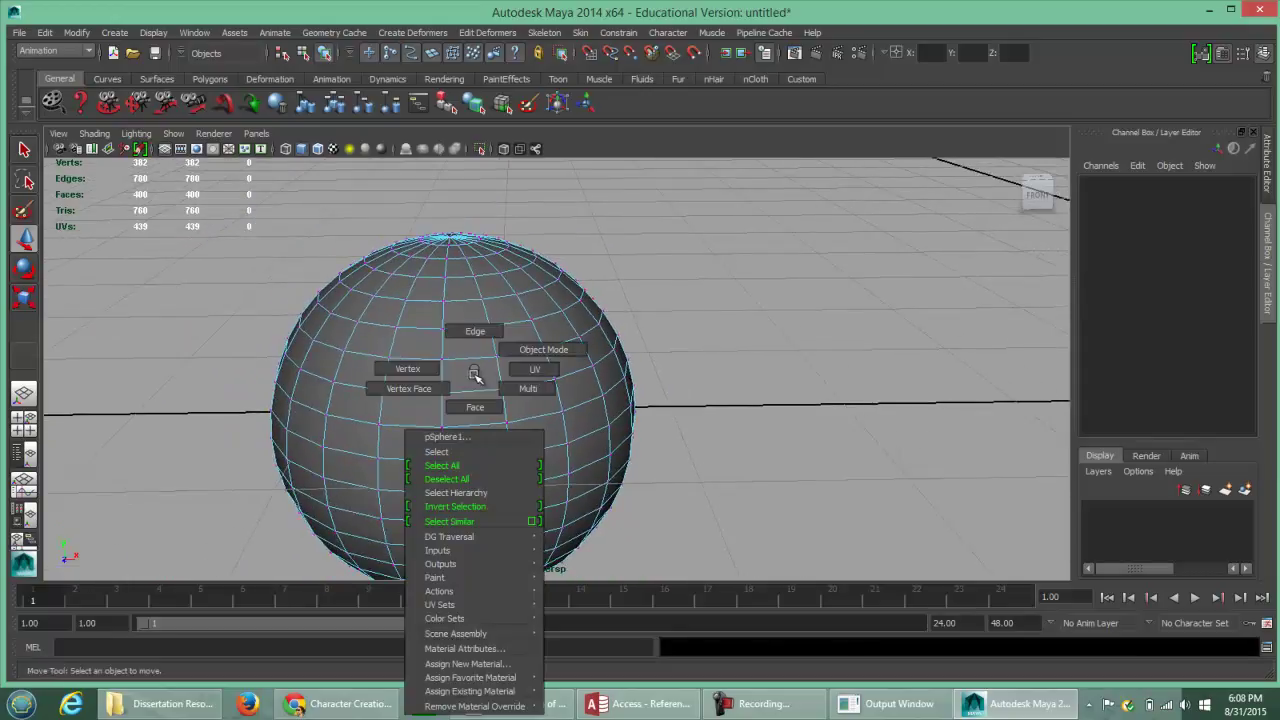
pyautogui.click(475, 408)
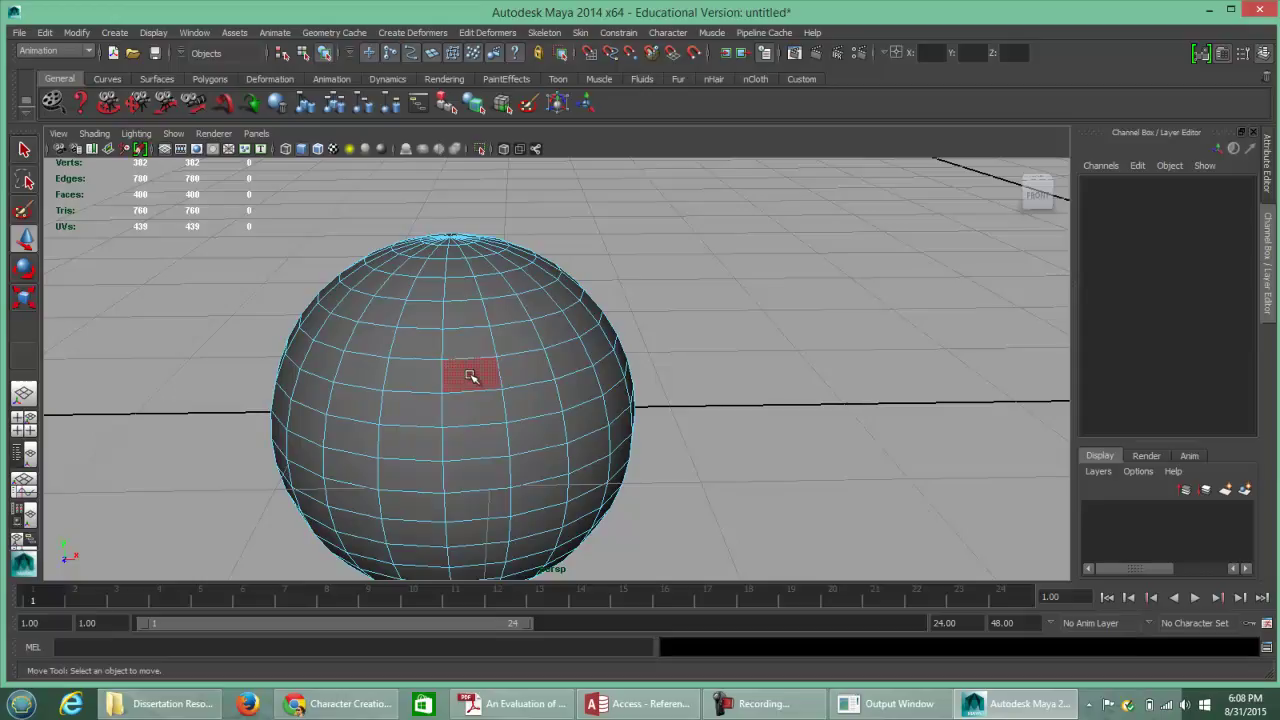
# Select one sphere face, pull it along Z, then undo the move
pyautogui.click(471, 376)
pyautogui.keyDown('alt'); pyautogui.moveTo(414, 423); pyautogui.dragTo(530, 425); pyautogui.keyUp('alt')
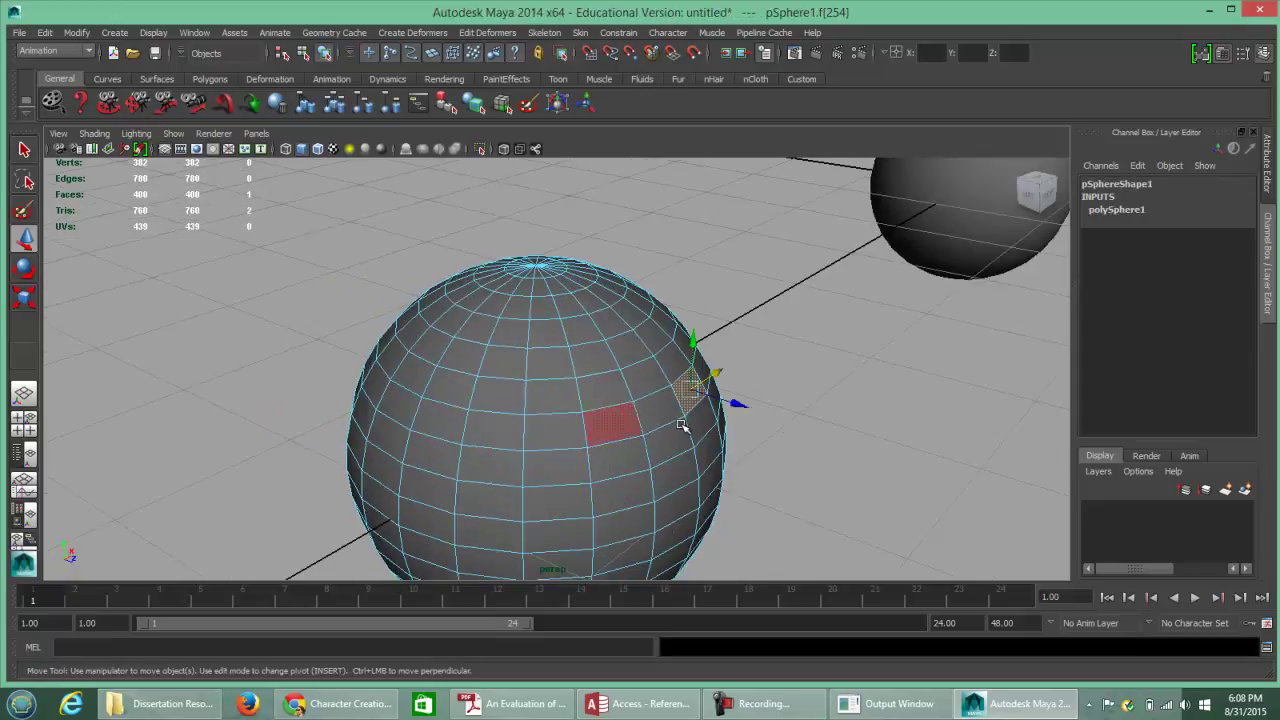
pyautogui.moveTo(737, 402); pyautogui.dragTo(700, 412)
pyautogui.hotkey('ctrl', 'z')
# Reframe both spheres and return the polygon sphere to Object Mode
pyautogui.keyDown('alt'); pyautogui.moveTo(986, 437); pyautogui.dragTo(774, 461, button='middle'); pyautogui.keyUp('alt')
pyautogui.keyDown('alt'); pyautogui.moveTo(774, 461); pyautogui.dragTo(662, 453); pyautogui.keyUp('alt')
pyautogui.keyDown('alt'); pyautogui.moveTo(843, 437); pyautogui.dragTo(737, 426, button='middle'); pyautogui.keyUp('alt')
pyautogui.keyDown('alt'); pyautogui.moveTo(866, 437); pyautogui.dragTo(680, 422, button='right'); pyautogui.keyUp('alt')
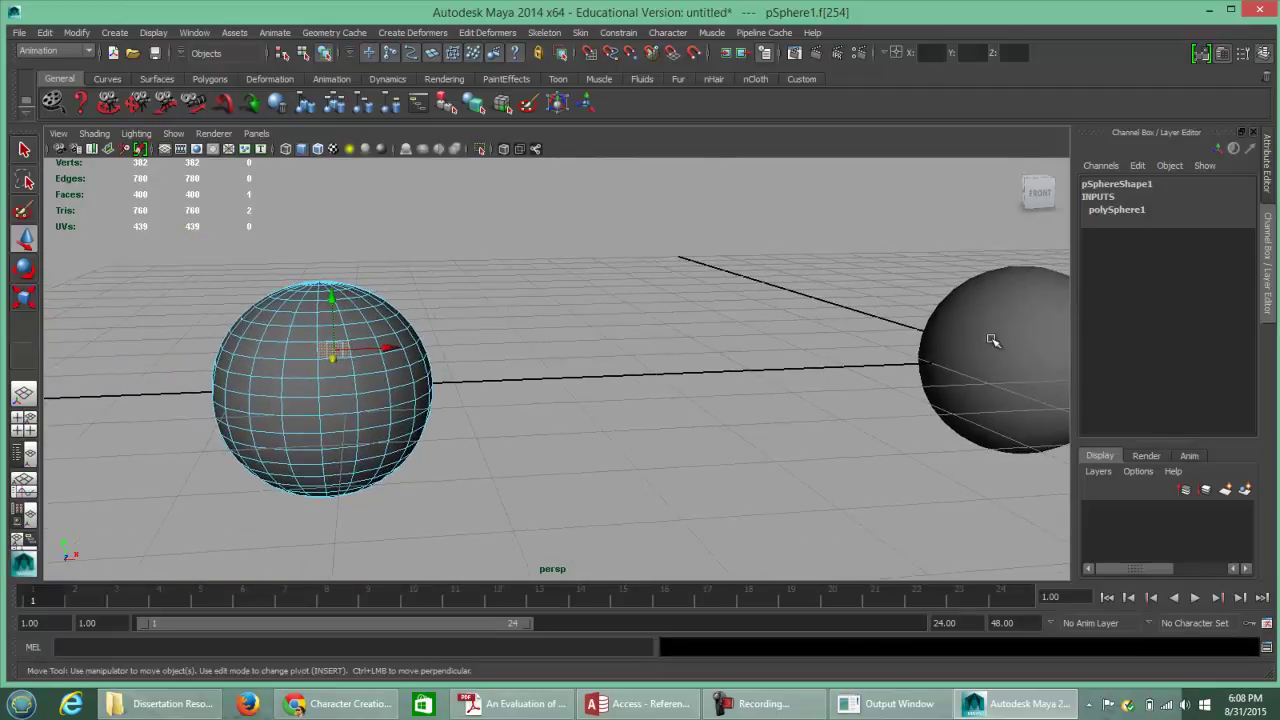
pyautogui.moveTo(400, 370); pyautogui.dragTo(452, 356, button='right')
pyautogui.moveTo(247, 303); pyautogui.dragTo(250, 300, button='right')
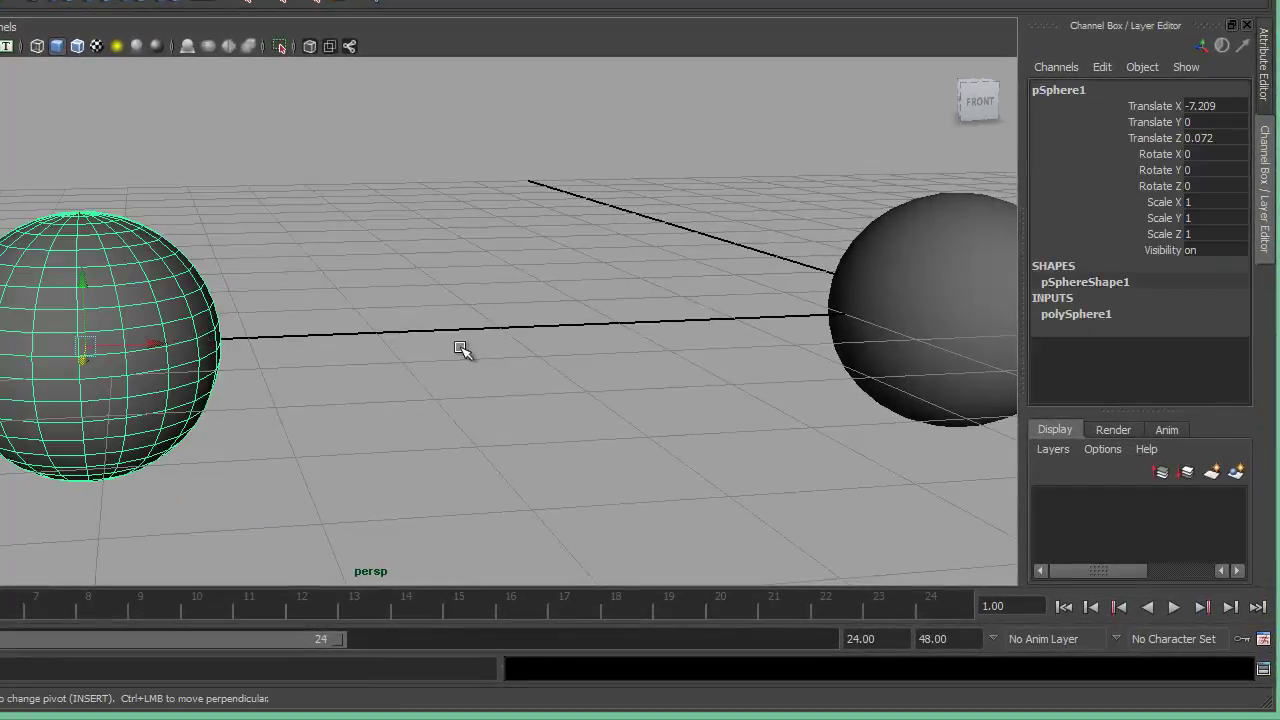
pyautogui.keyDown('alt'); pyautogui.moveTo(665, 440); pyautogui.dragTo(216, 456); pyautogui.keyUp('alt')
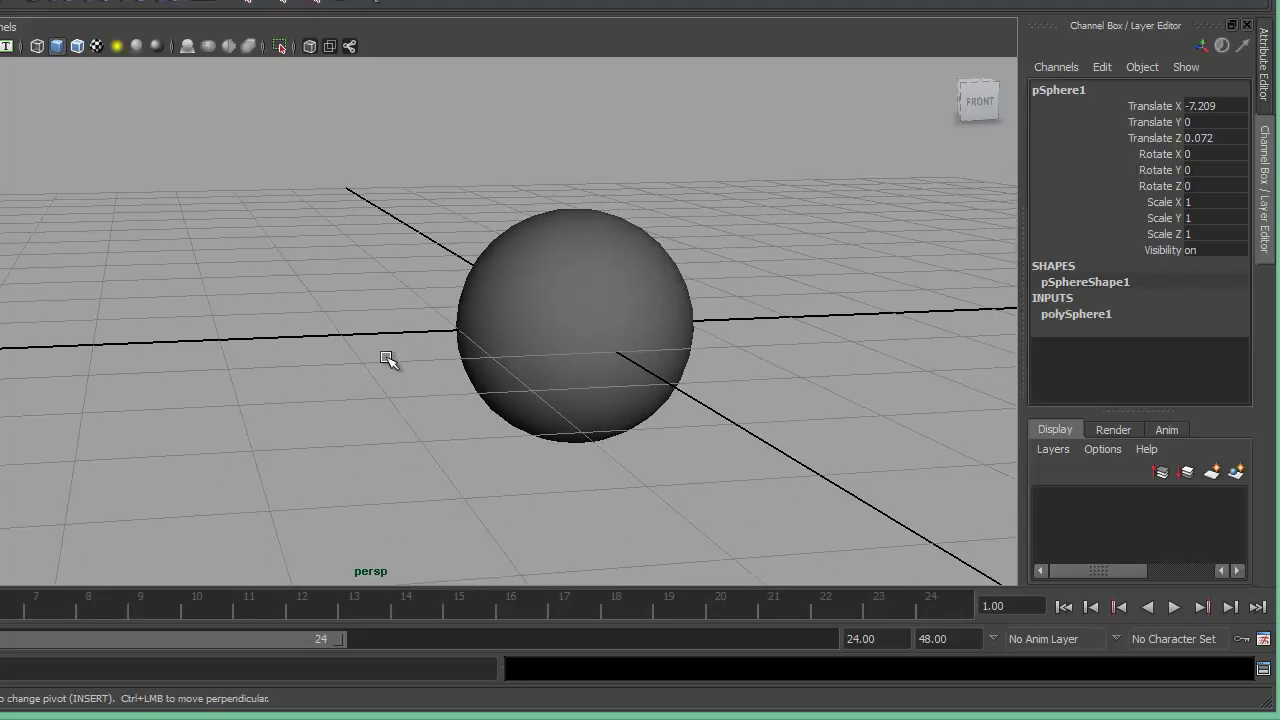
# Select the NURBS sphere and switch it to control-vertex editing
pyautogui.click(570, 325)
pyautogui.keyDown('alt'); pyautogui.moveTo(323, 368); pyautogui.dragTo(657, 423, button='right'); pyautogui.keyUp('alt')
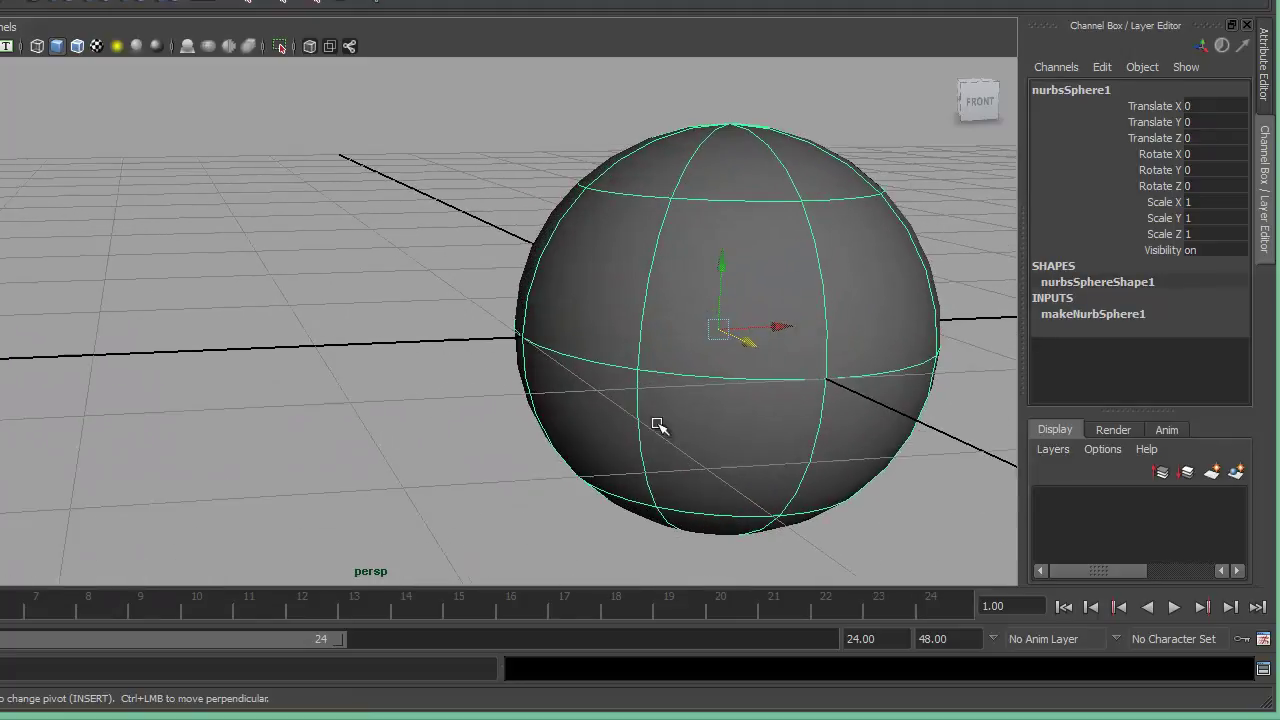
pyautogui.rightClick(634, 274)
pyautogui.moveTo(634, 274); pyautogui.dragTo(572, 272, button='right')
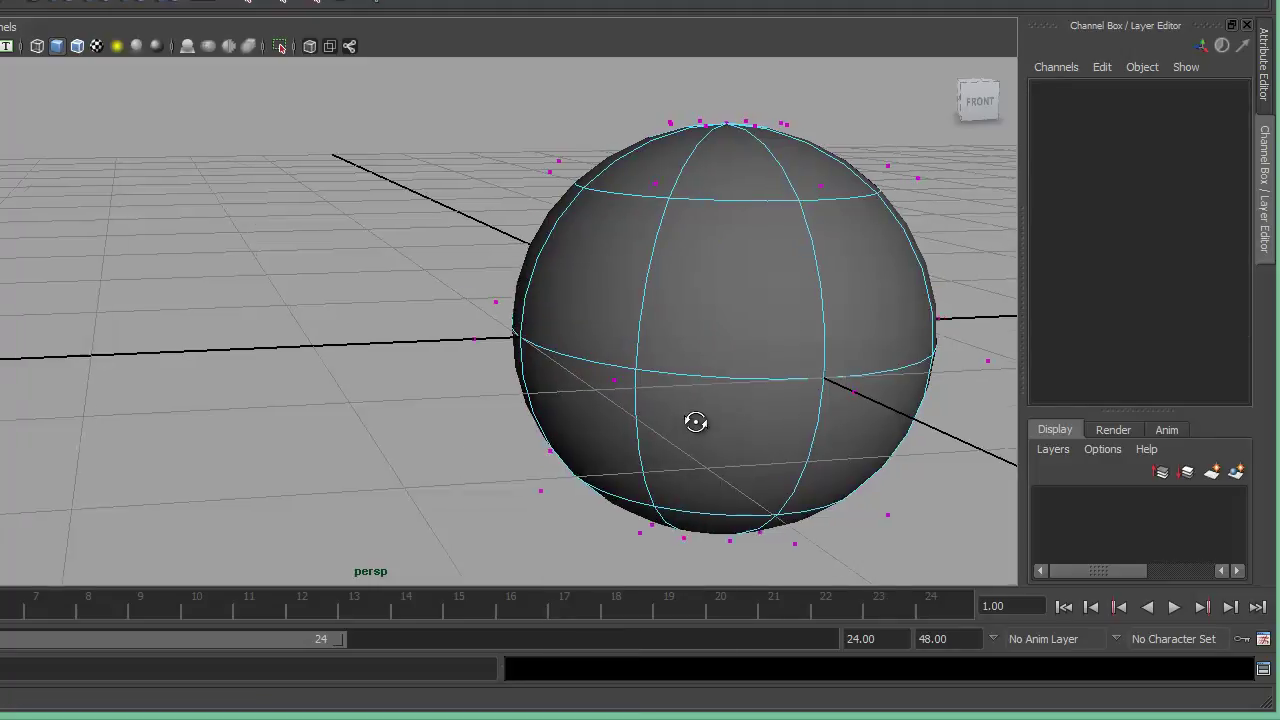
# Drag control vertex cv[3][2] outward along X so the sphere bulges on one side
pyautogui.keyDown('alt'); pyautogui.moveTo(685, 421); pyautogui.dragTo(731, 420); pyautogui.keyUp('alt')
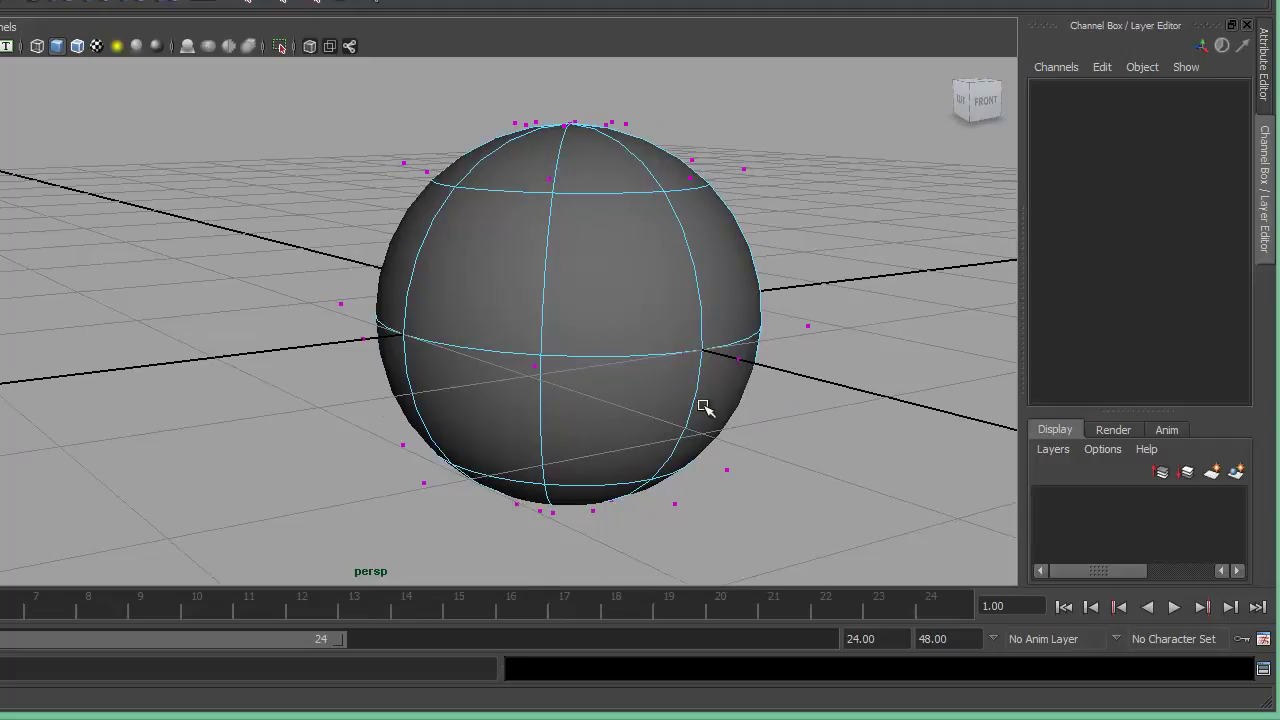
pyautogui.moveTo(798, 316); pyautogui.dragTo(870, 352)
pyautogui.moveTo(917, 387); pyautogui.dragTo(948, 462)
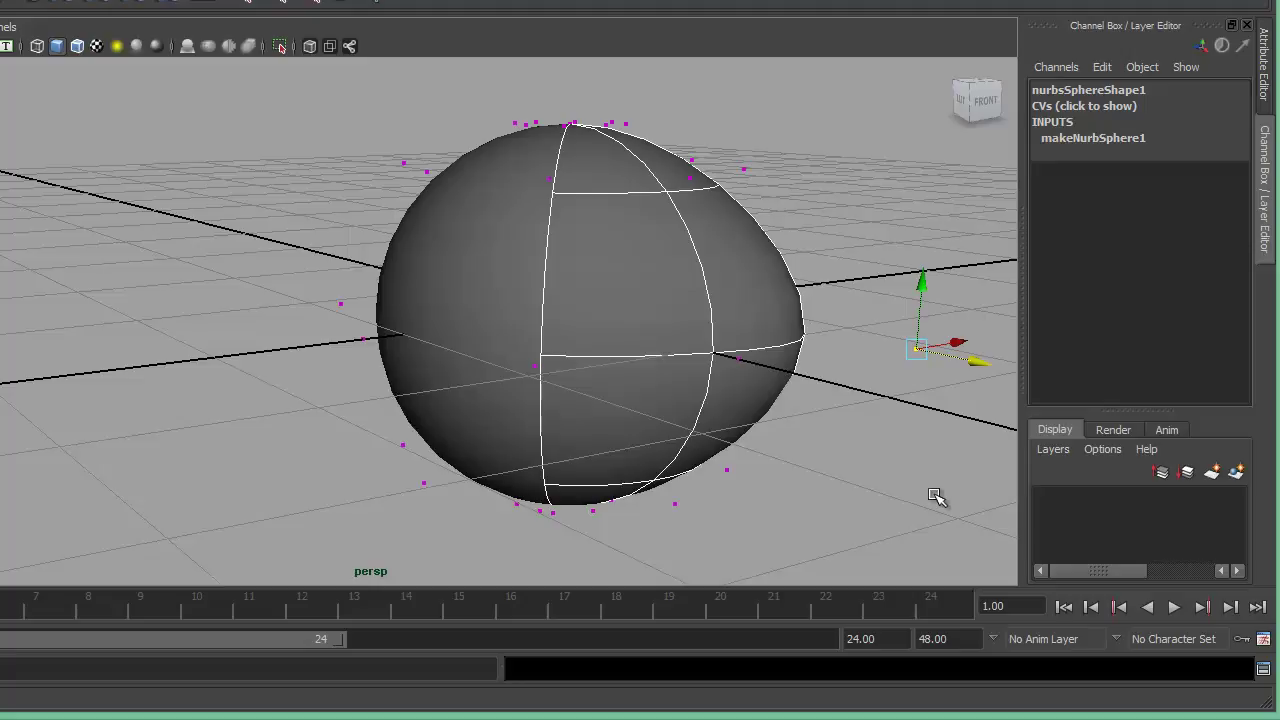
pyautogui.keyDown('alt'); pyautogui.moveTo(829, 517); pyautogui.dragTo(582, 455); pyautogui.keyUp('alt')
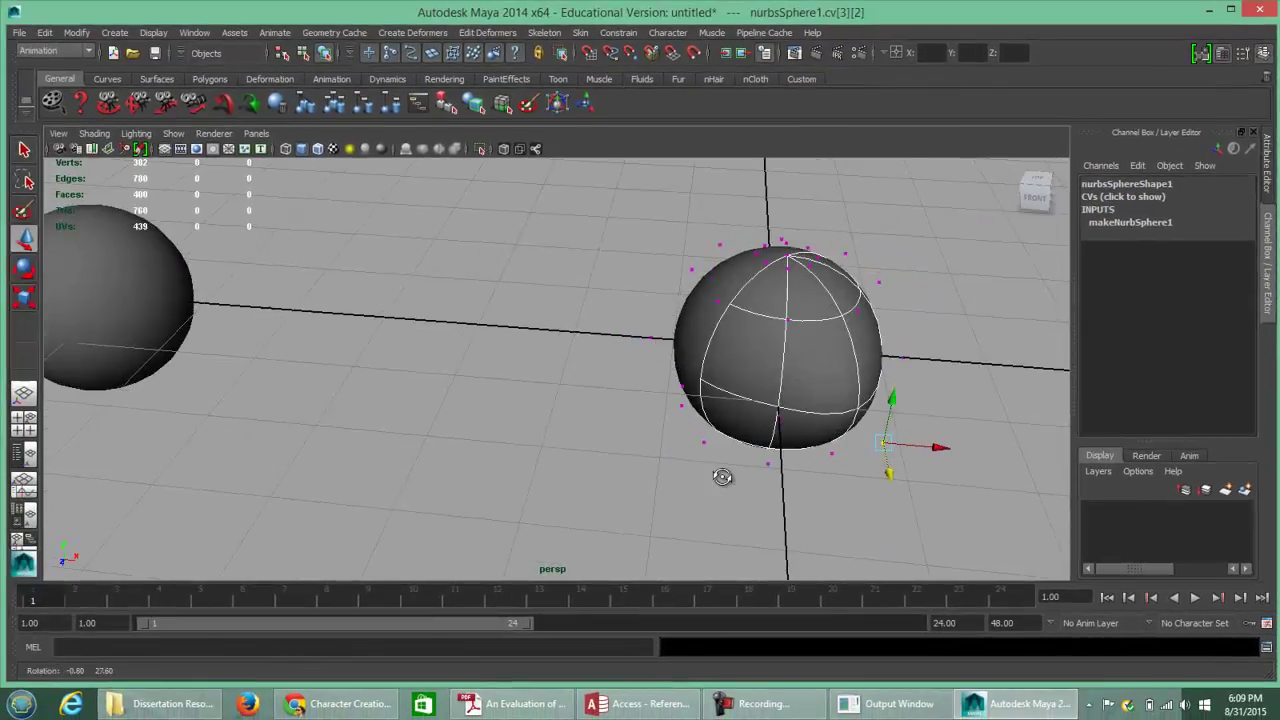
pyautogui.keyDown('alt'); pyautogui.moveTo(722, 476); pyautogui.dragTo(745, 387); pyautogui.keyUp('alt')
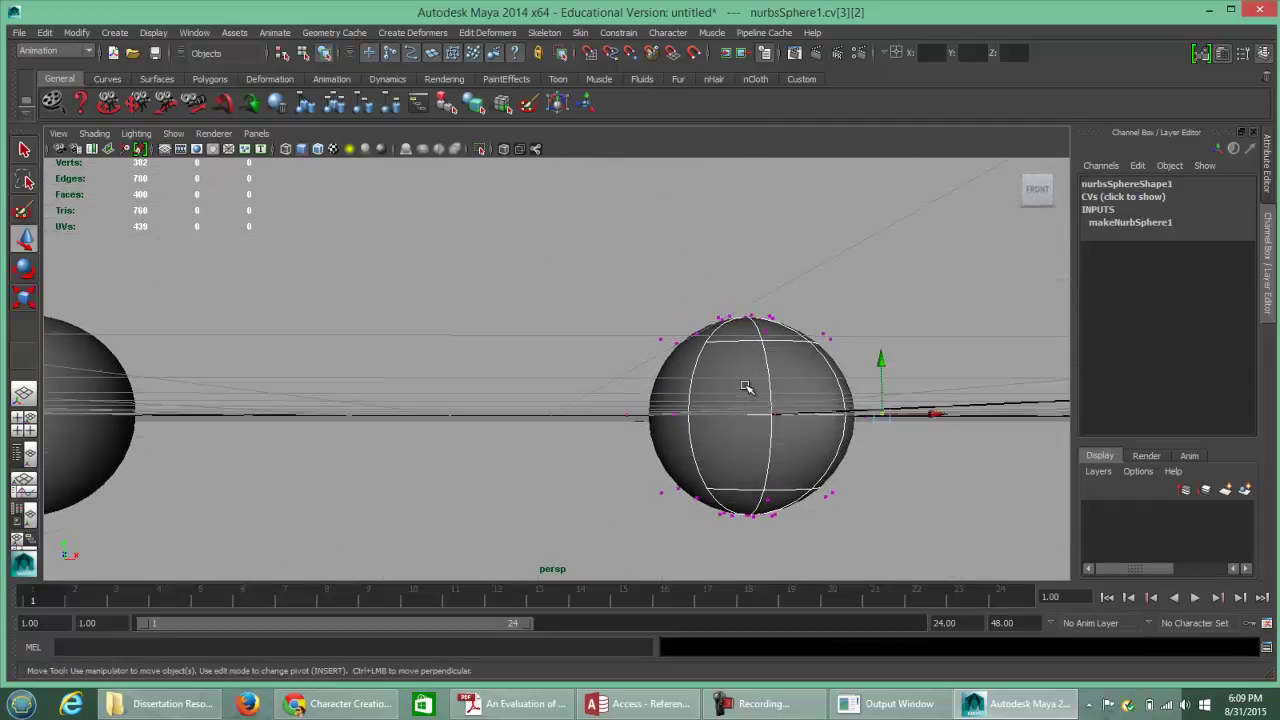
# Pick and slide a surface point on the NURBS sphere, then undo the change
pyautogui.rightClick(745, 387)
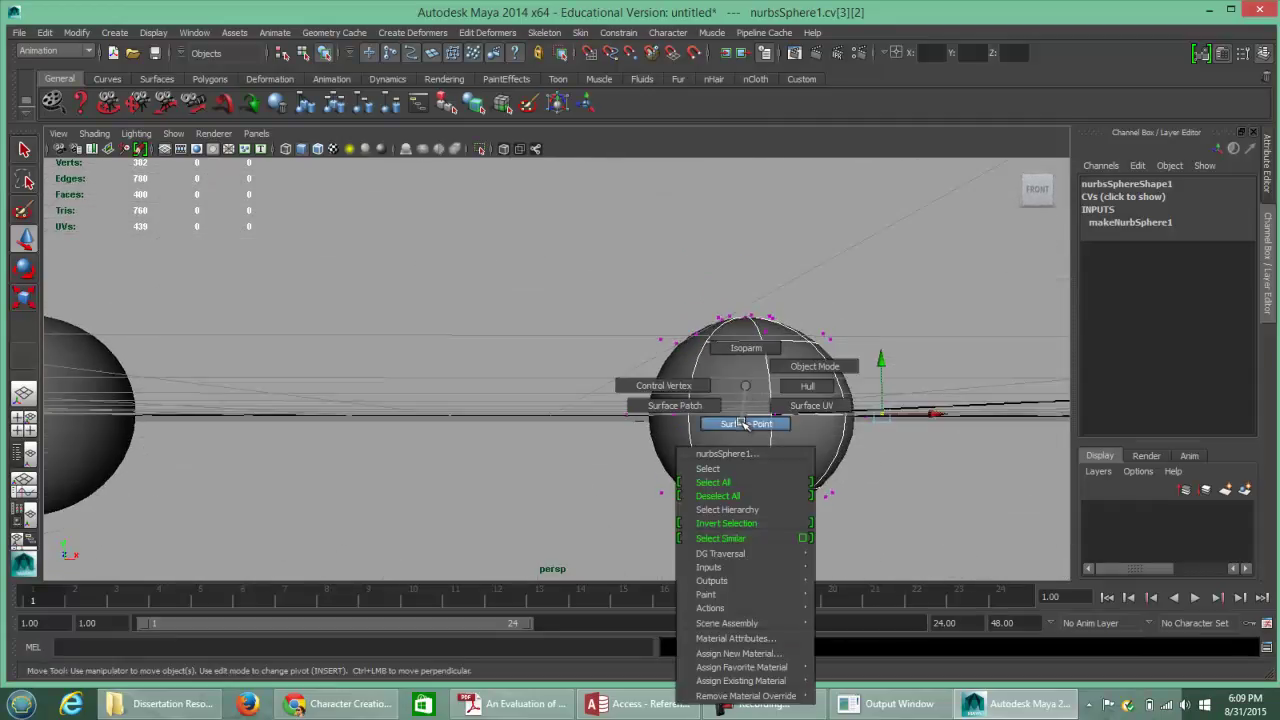
pyautogui.click(741, 423)
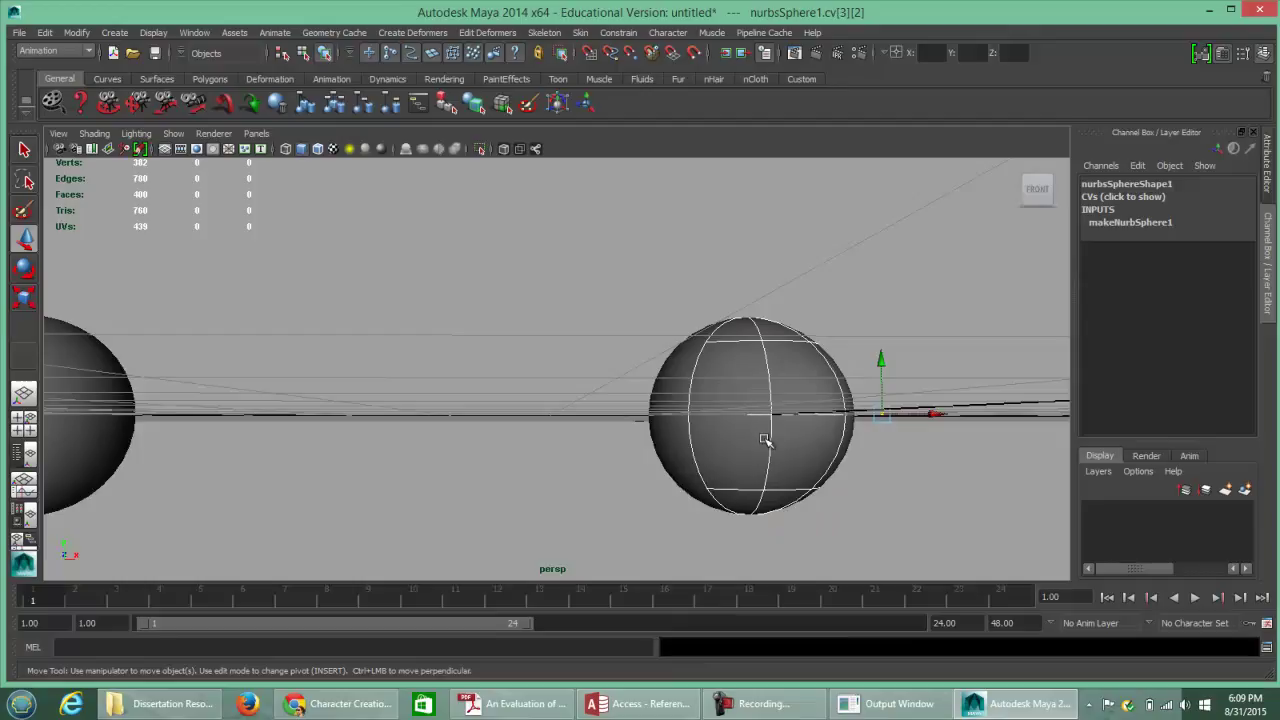
pyautogui.click(744, 443)
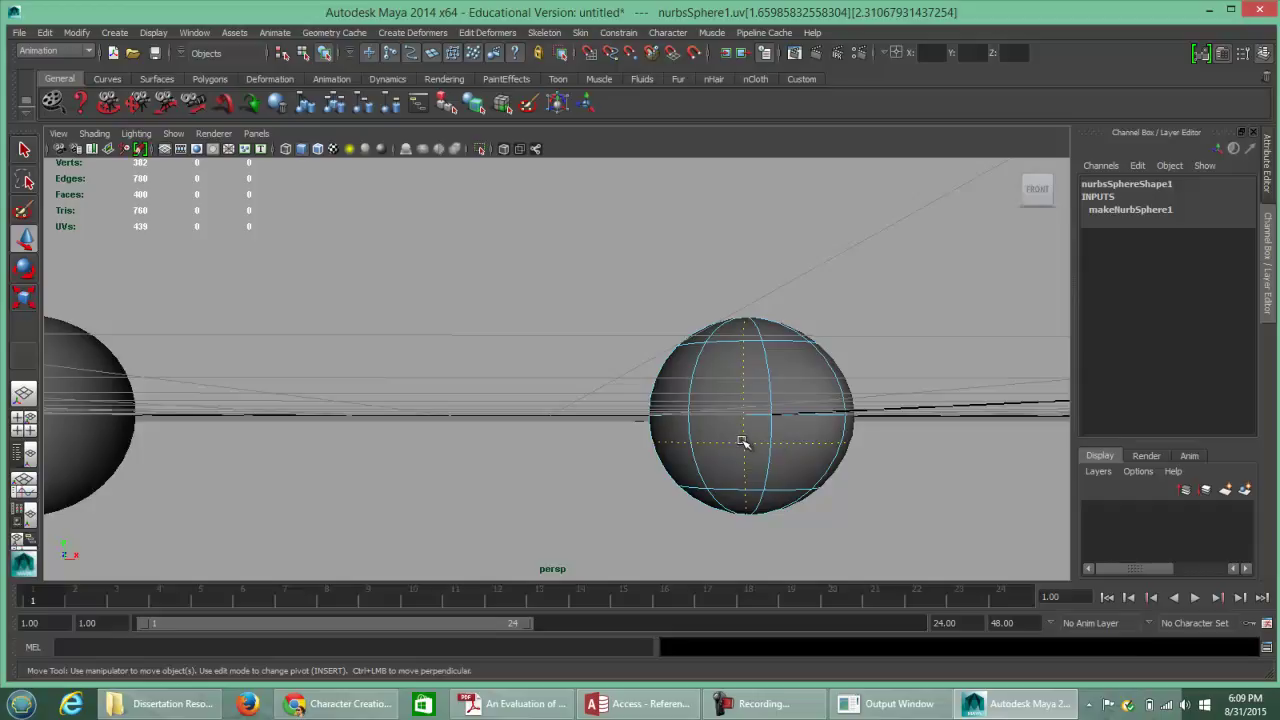
pyautogui.moveTo(744, 447); pyautogui.dragTo(745, 452)
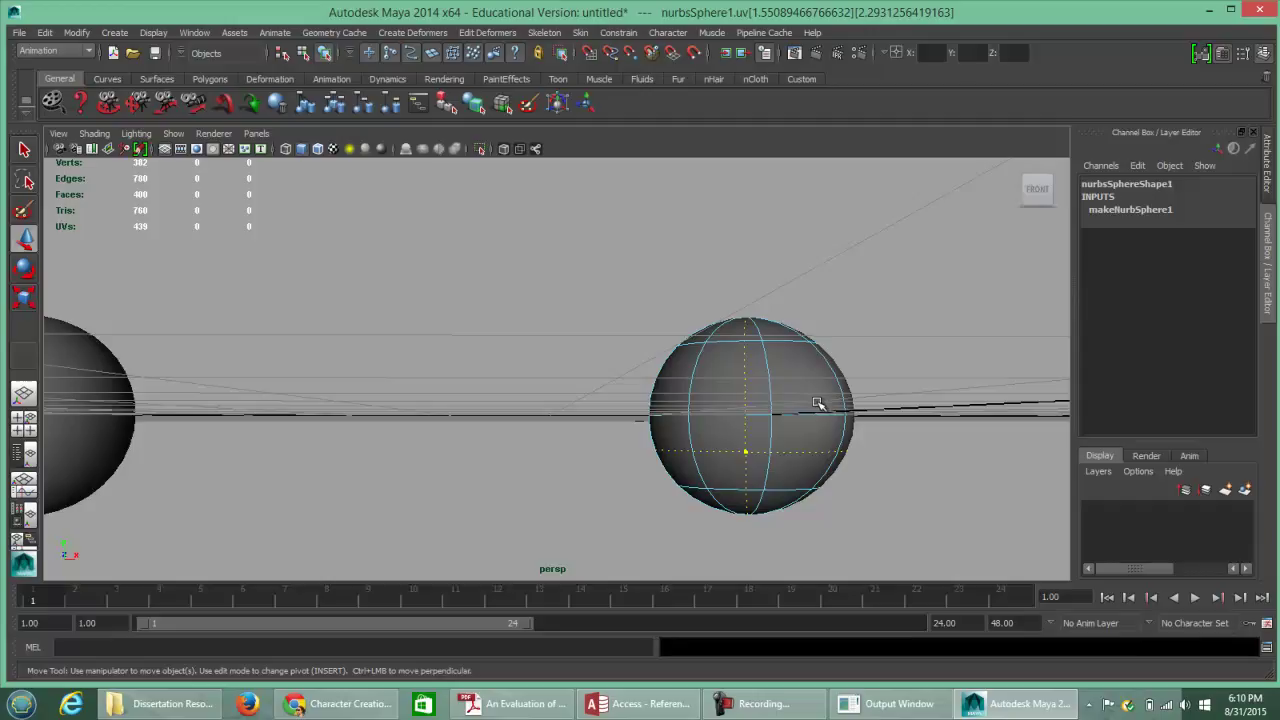
pyautogui.hotkey('ctrl', 'z')
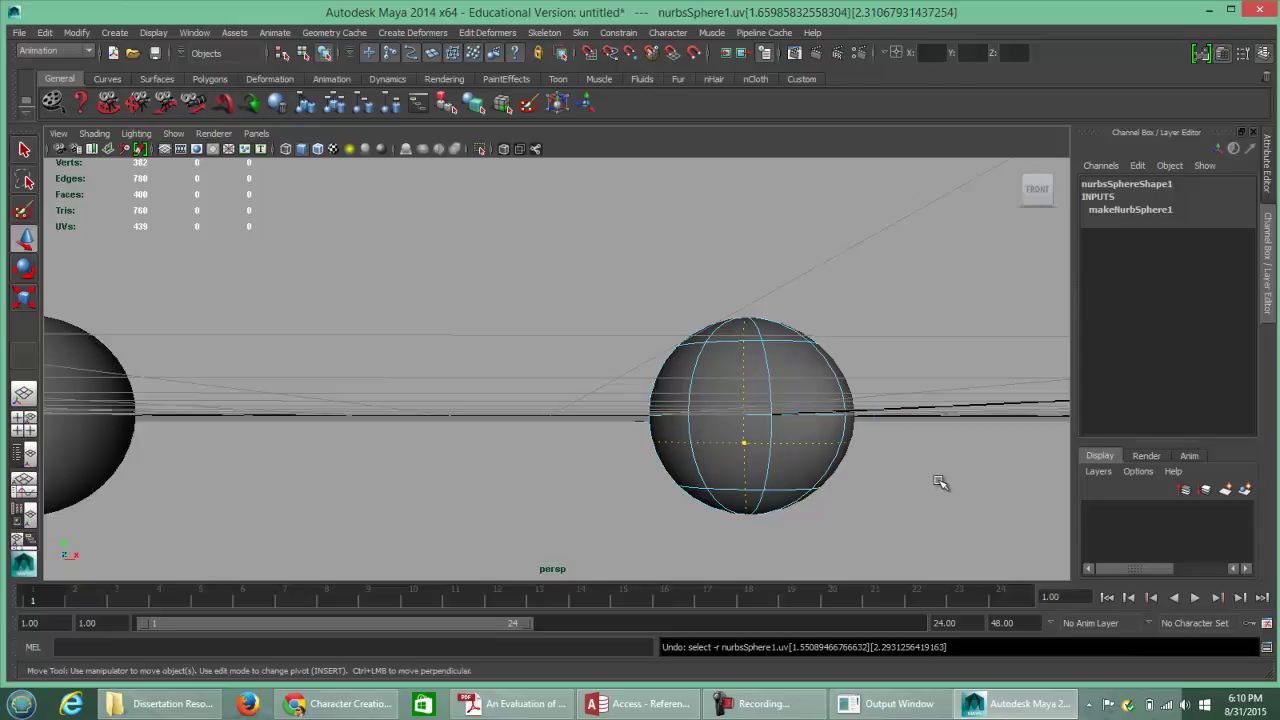
pyautogui.hotkey('ctrl', 'z')
pyautogui.hotkey('ctrl', 'z')
pyautogui.hotkey('ctrl', 'z')
pyautogui.hotkey('ctrl', 'z')
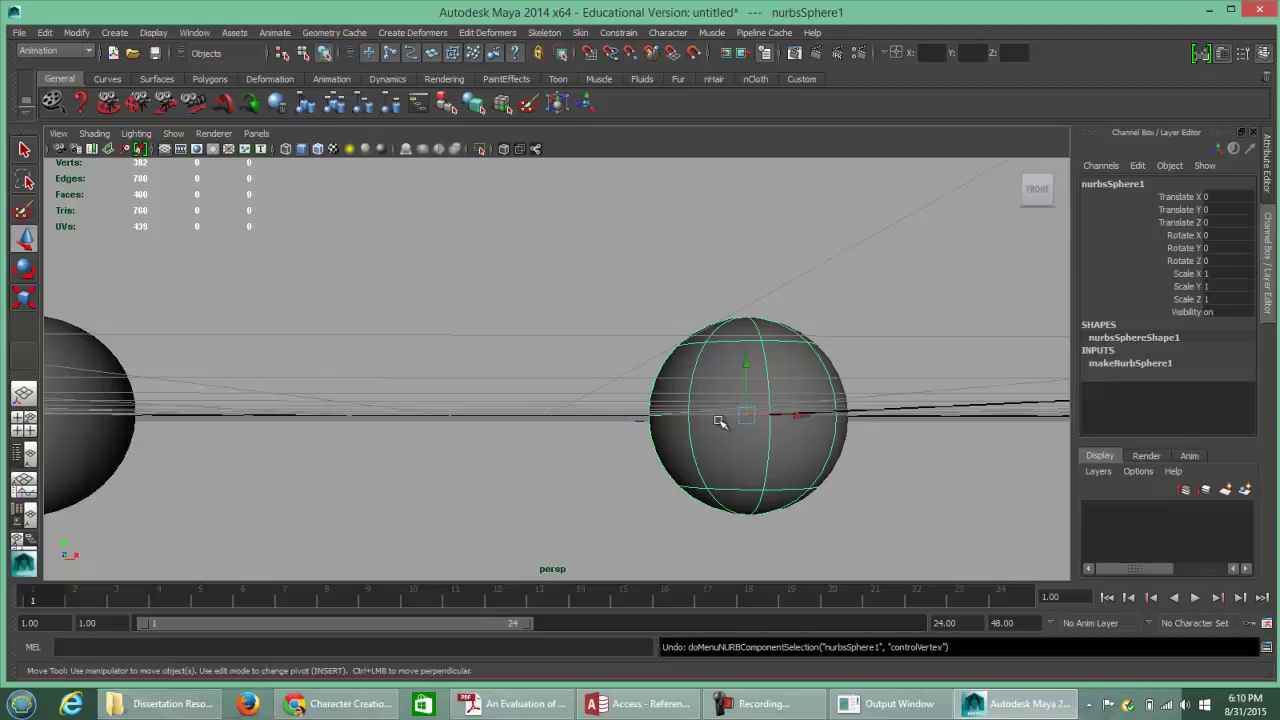
# Slide nurbsSphere1 left along X to -2.945 and reselect it
pyautogui.keyDown('alt'); pyautogui.moveTo(663, 405); pyautogui.dragTo(814, 429); pyautogui.keyUp('alt')
pyautogui.keyDown('alt'); pyautogui.moveTo(814, 429); pyautogui.dragTo(651, 380, button='right'); pyautogui.keyUp('alt')
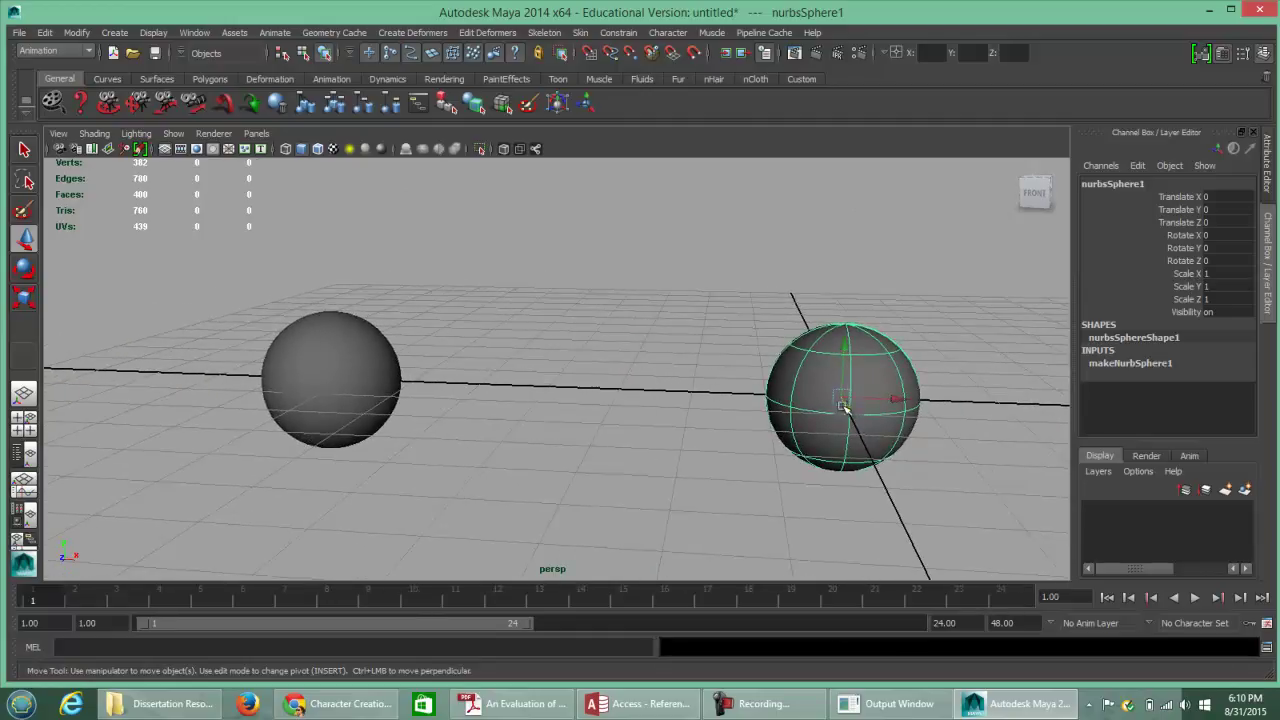
pyautogui.moveTo(891, 400); pyautogui.dragTo(708, 390)
pyautogui.moveTo(257, 300); pyautogui.dragTo(679, 389)
pyautogui.click(786, 387)
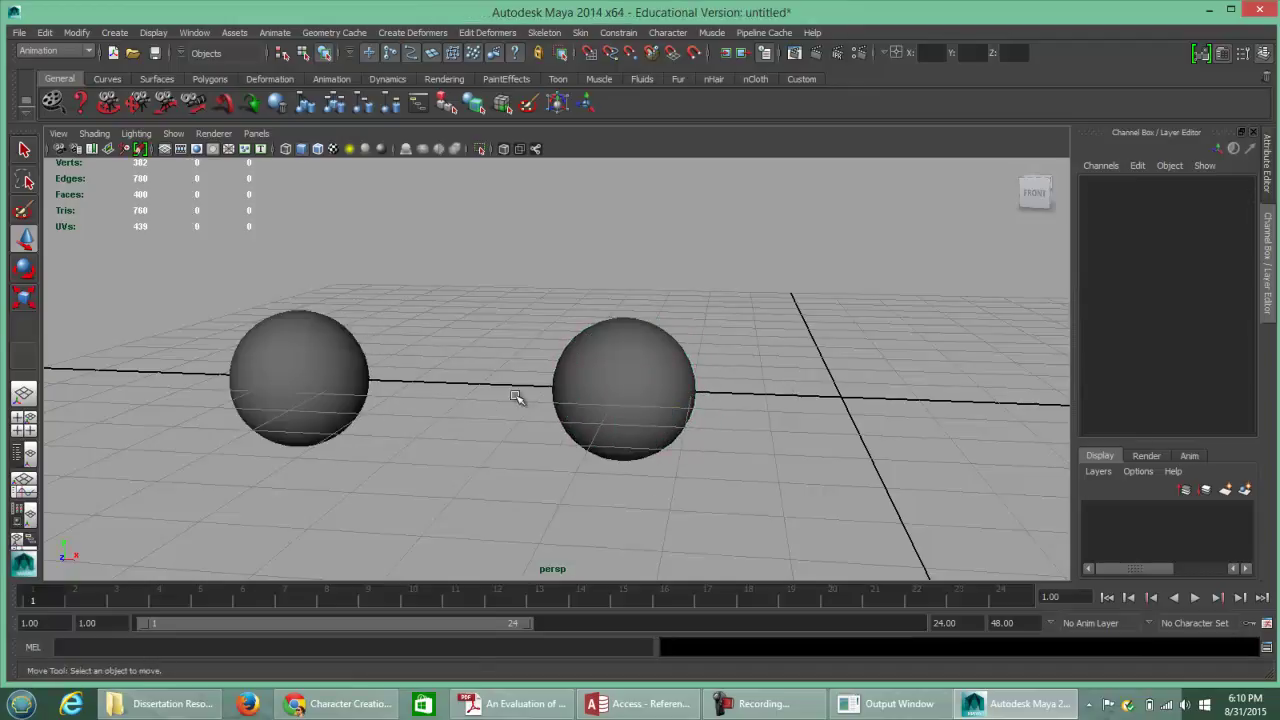
pyautogui.click(620, 380)
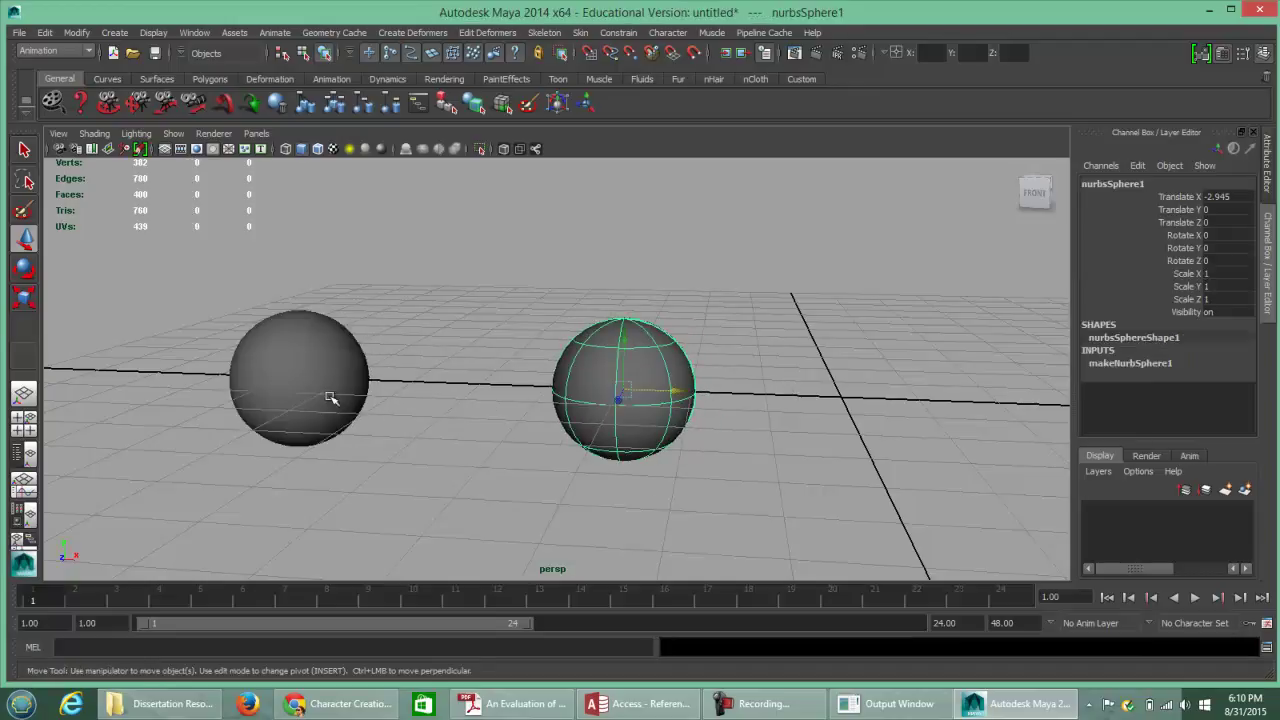
# Scale nurbsSphere1 uniformly to about 2.168, undoing a Z stretch, and pSphere1 uniformly to 1.628
pyautogui.click(24, 298)
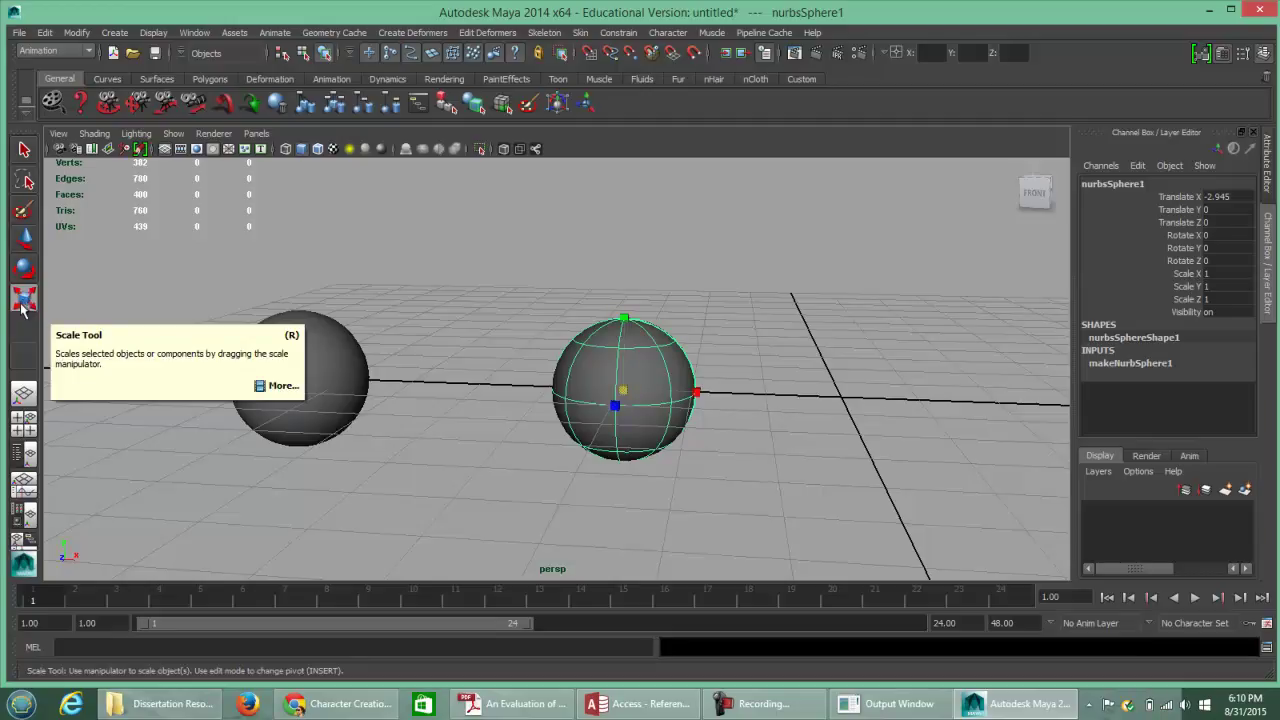
pyautogui.keyDown('alt'); pyautogui.moveTo(714, 457); pyautogui.dragTo(700, 405); pyautogui.keyUp('alt')
pyautogui.click(704, 385)
pyautogui.click(617, 402)
pyautogui.moveTo(617, 402); pyautogui.dragTo(546, 374)
pyautogui.hotkey('ctrl', 'z')
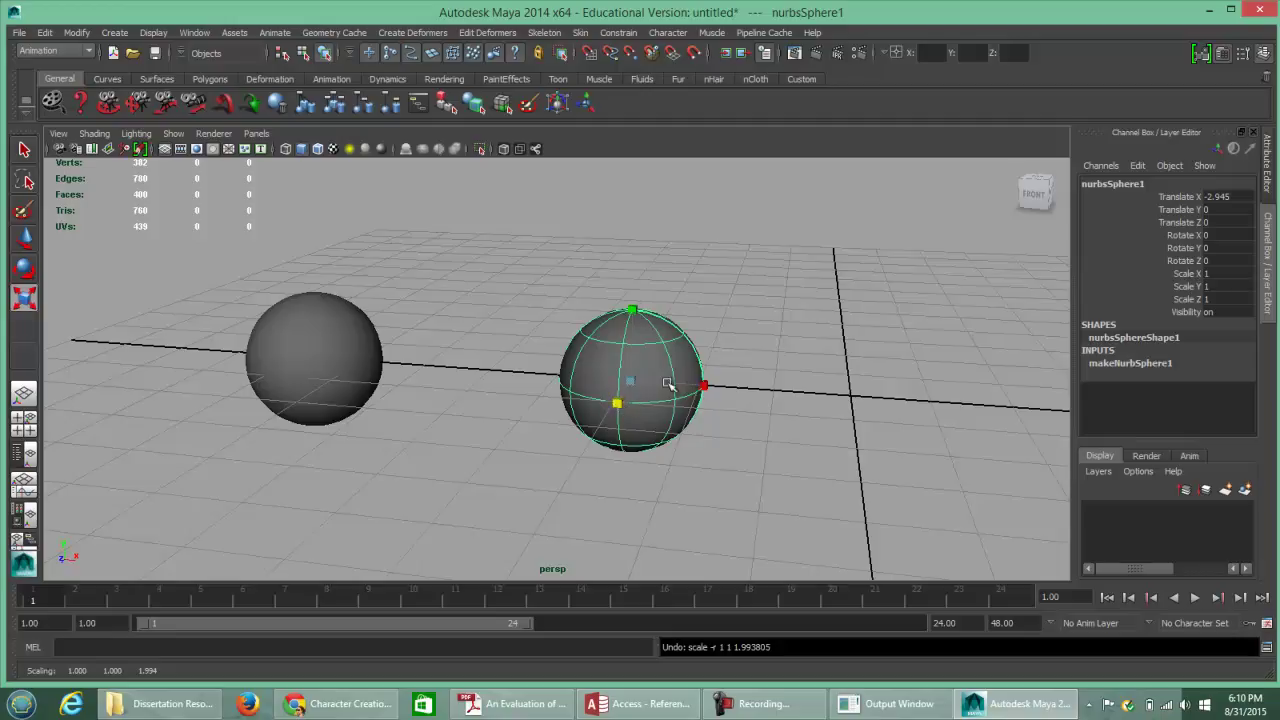
pyautogui.moveTo(634, 381); pyautogui.dragTo(816, 398)
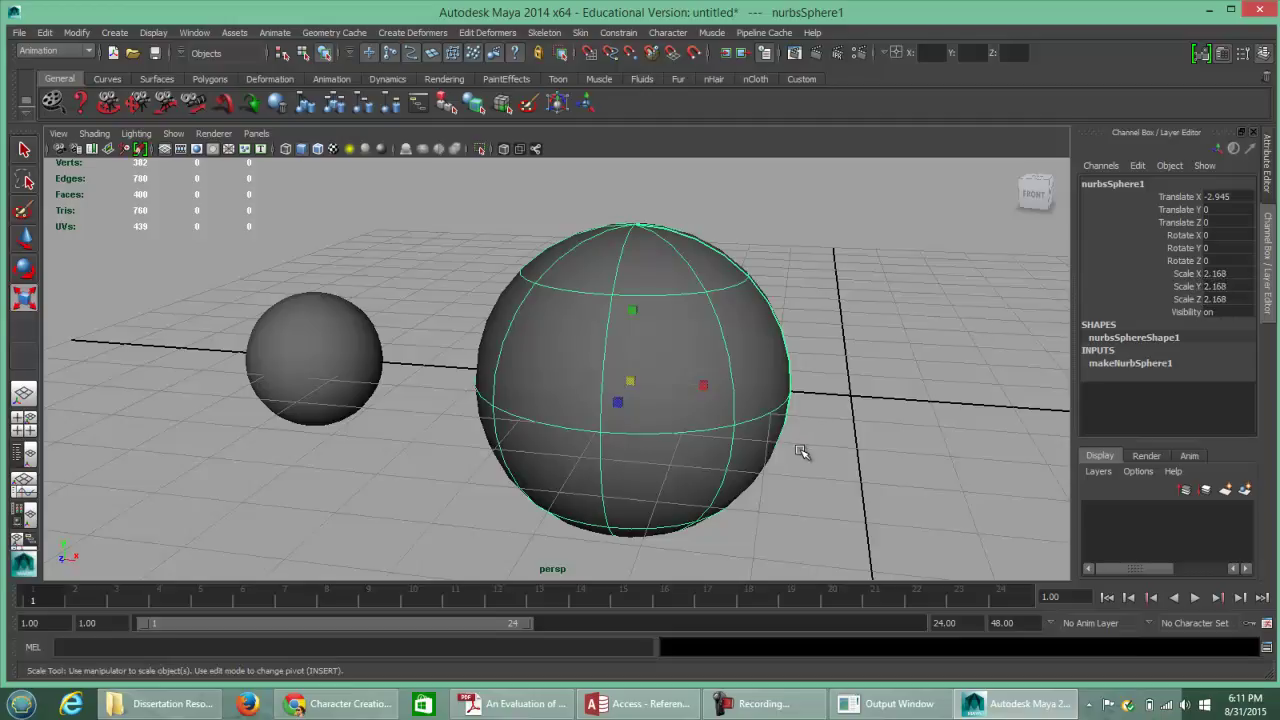
pyautogui.click(302, 357)
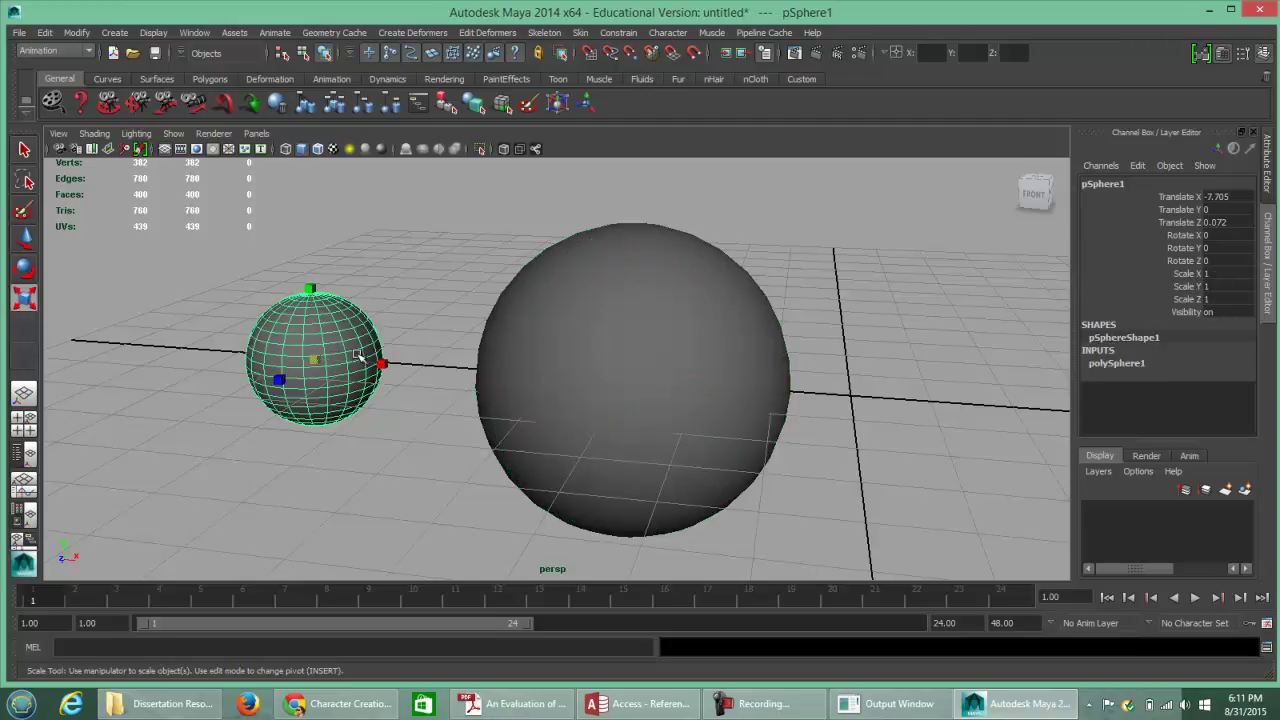
pyautogui.moveTo(322, 360); pyautogui.dragTo(391, 370)
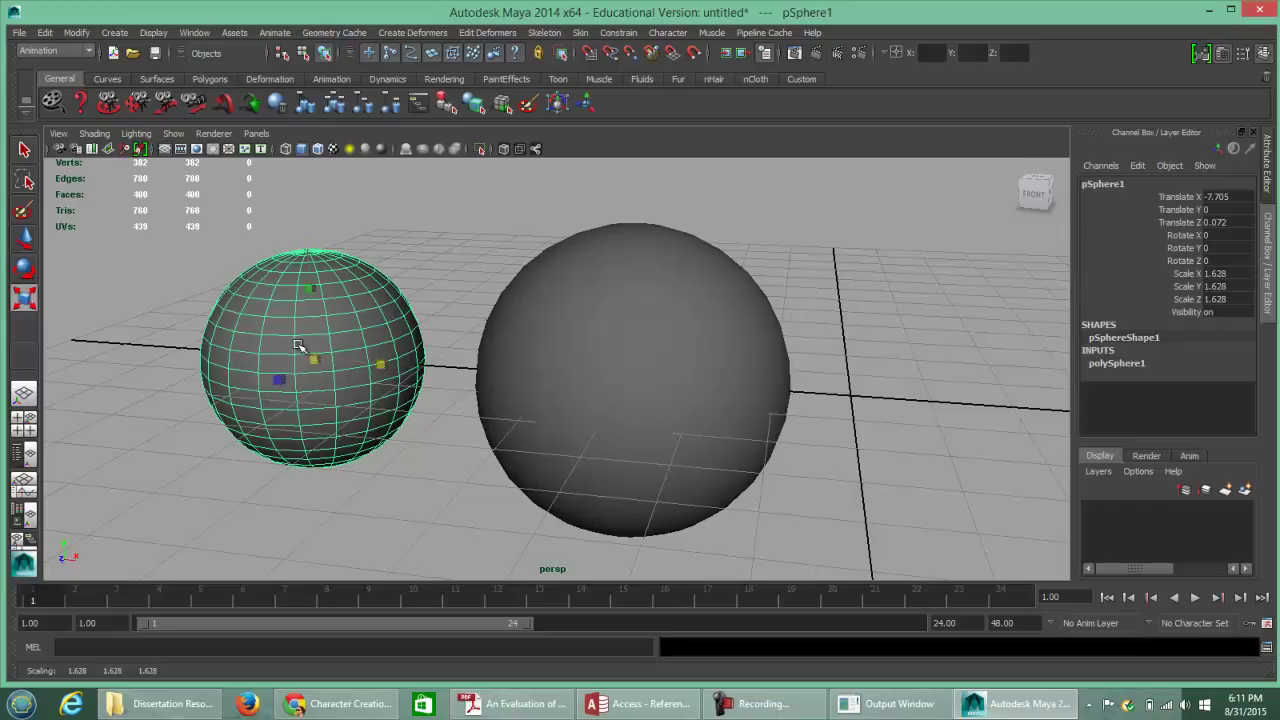
pyautogui.click(25, 270)
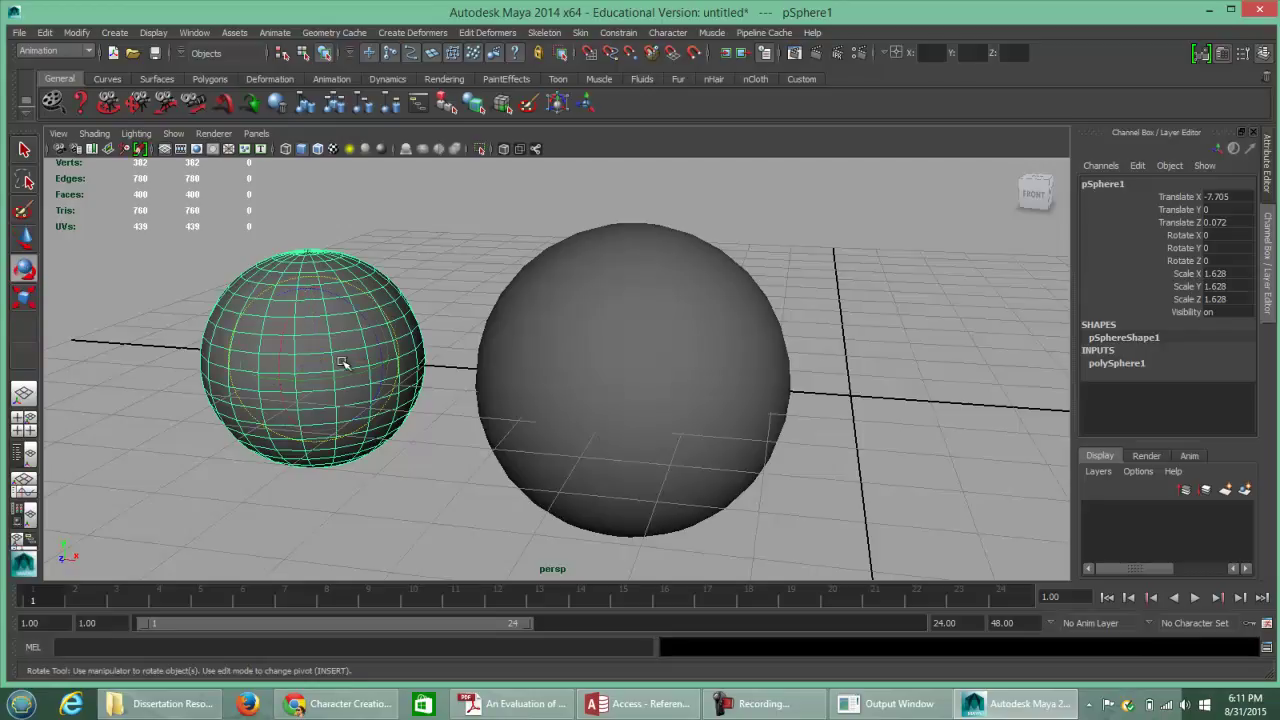
pyautogui.moveTo(337, 343)
pyautogui.keyDown('alt'); pyautogui.mouseDown()
pyautogui.moveTo(314, 366)
pyautogui.moveTo(345, 375)
pyautogui.moveTo(340, 345)
pyautogui.mouseUp(); pyautogui.keyUp('alt')
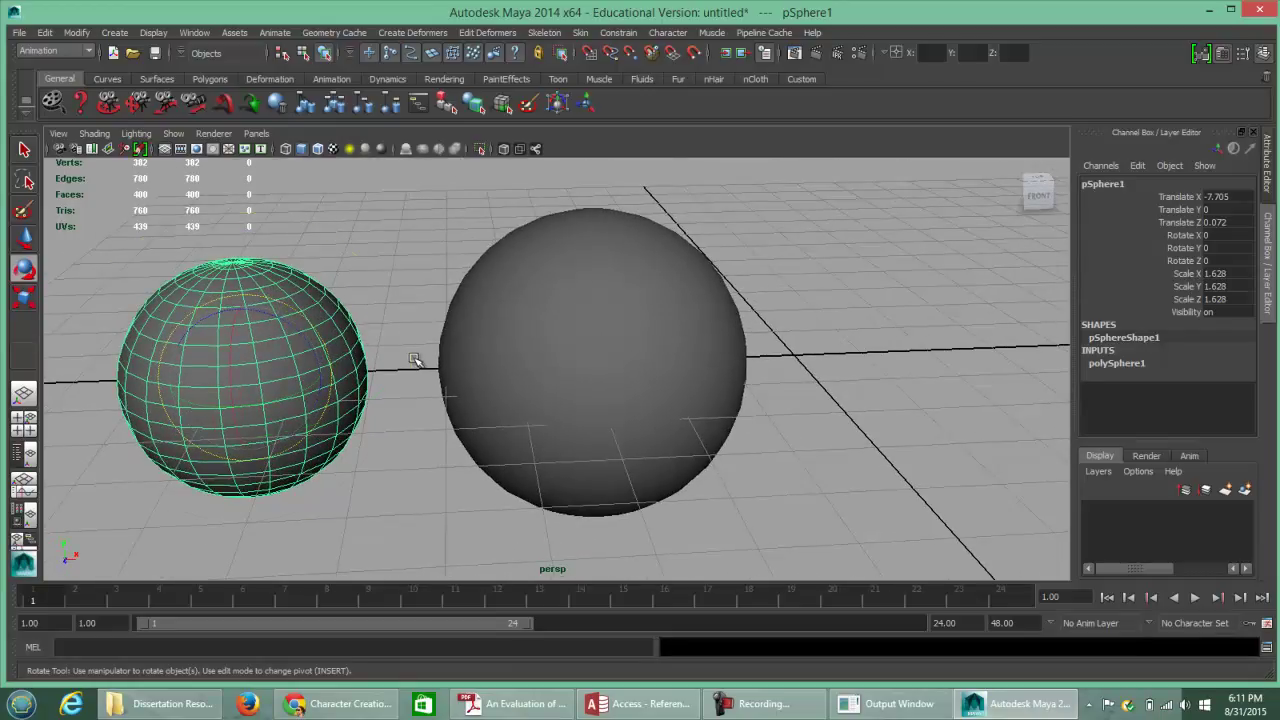
pyautogui.keyDown('alt'); pyautogui.moveTo(343, 409); pyautogui.dragTo(418, 368); pyautogui.keyUp('alt')
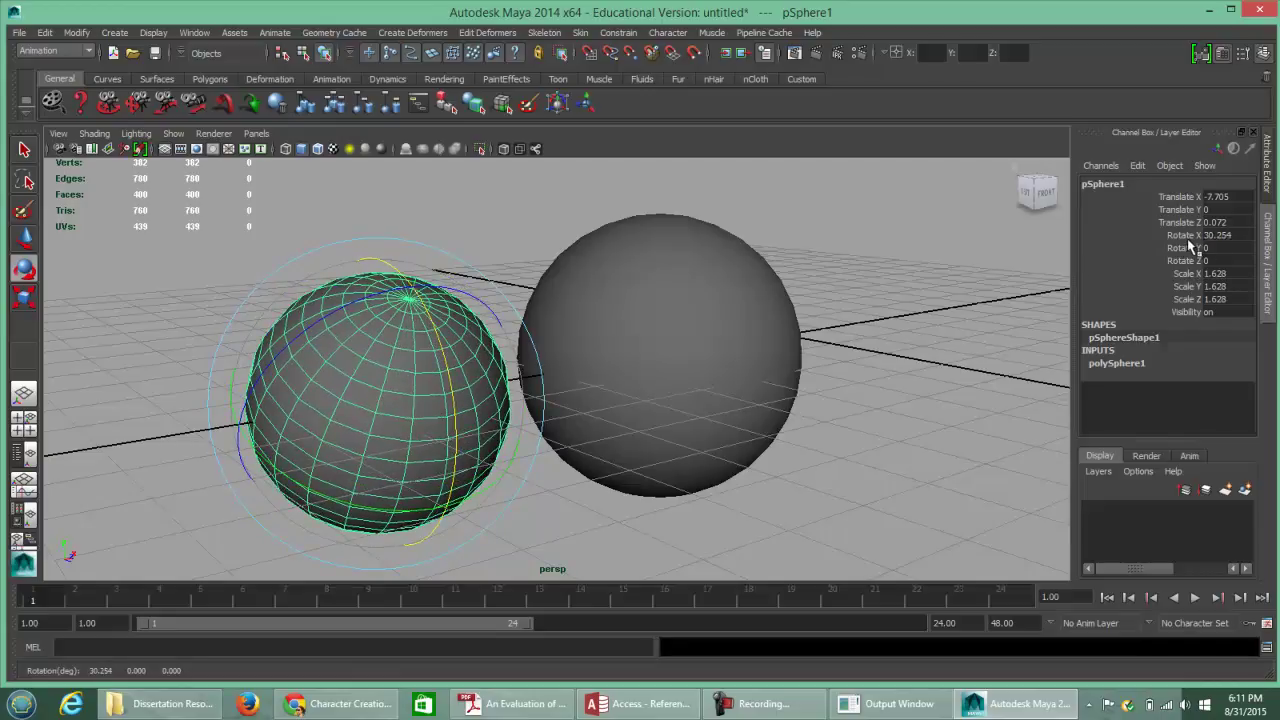
pyautogui.moveTo(474, 298); pyautogui.dragTo(362, 282)
pyautogui.moveTo(476, 281)
pyautogui.mouseDown()
pyautogui.moveTo(417, 275)
pyautogui.moveTo(465, 273)
pyautogui.mouseUp()
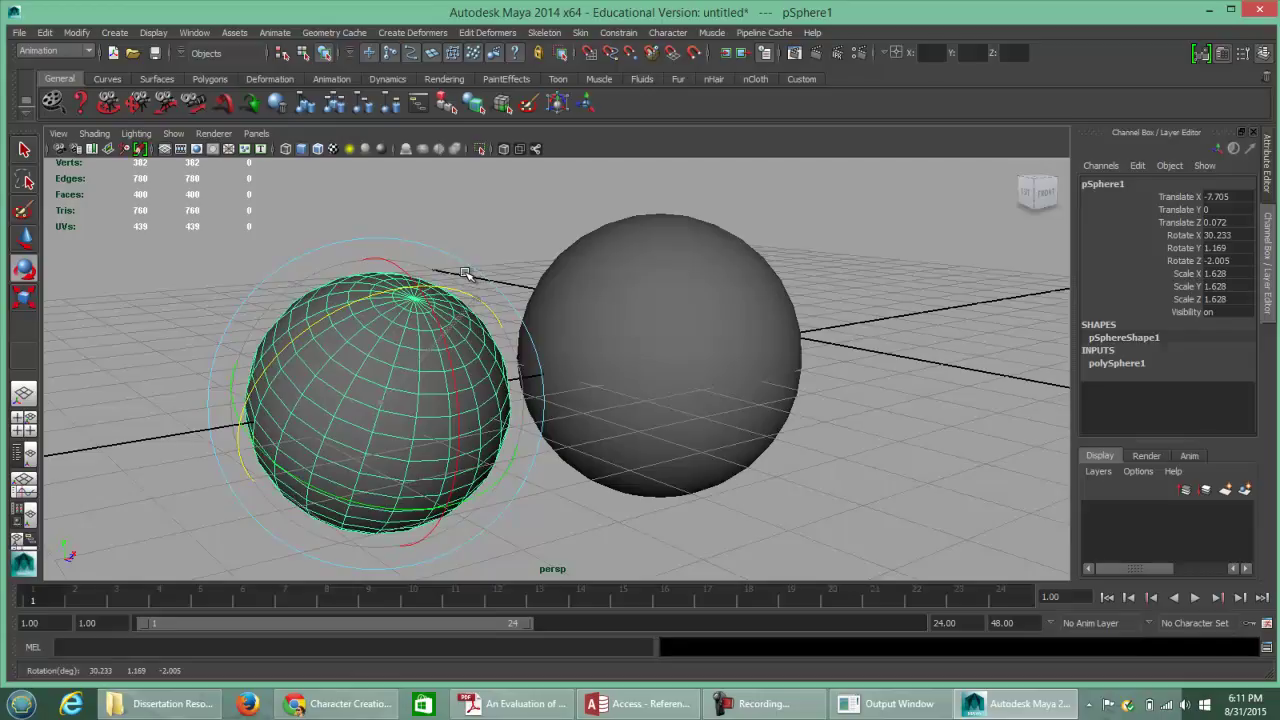
pyautogui.hotkey('ctrl', 'z')
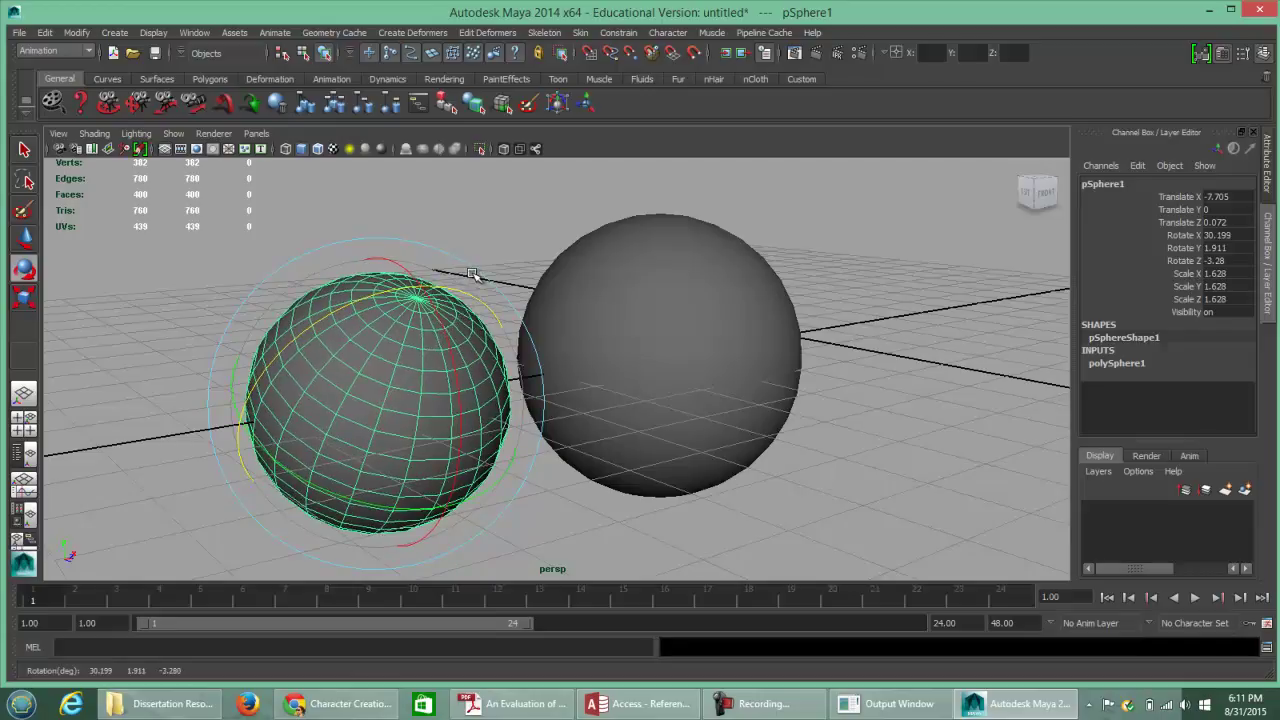
pyautogui.hotkey('ctrl', 'z')
pyautogui.hotkey('ctrl', 'z')
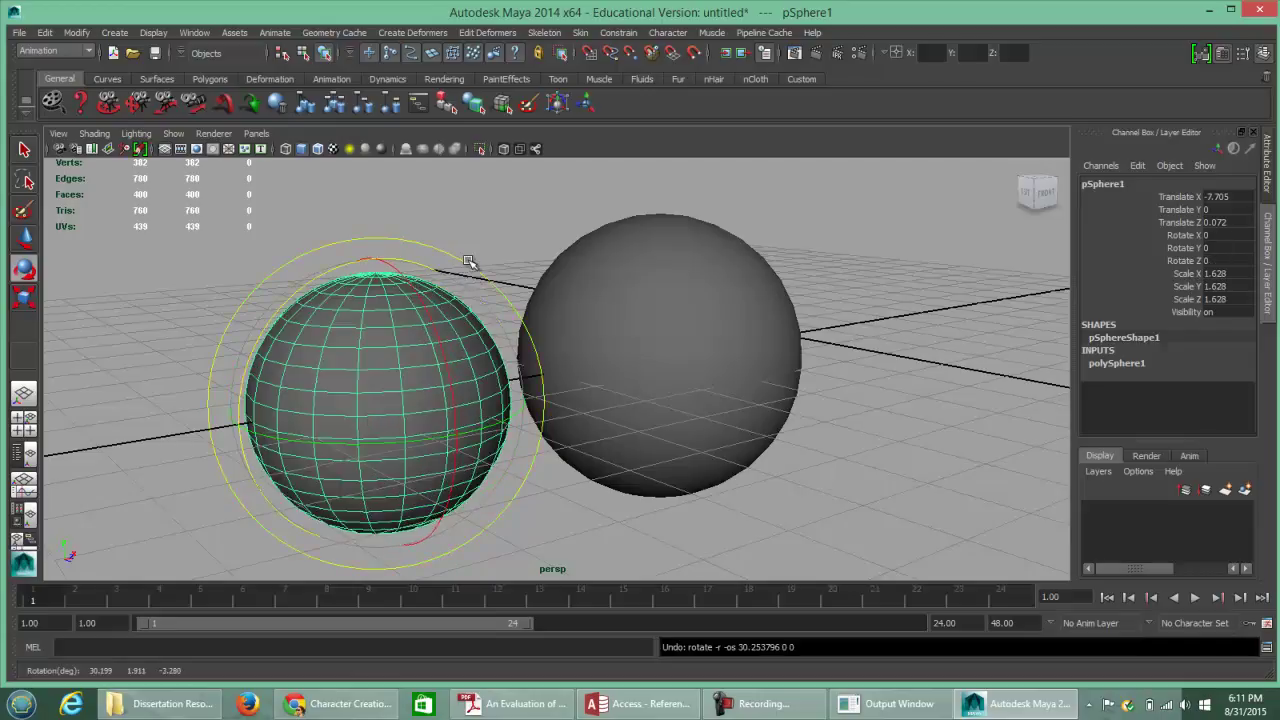
pyautogui.moveTo(354, 263)
pyautogui.mouseDown()
pyautogui.moveTo(314, 265)
pyautogui.moveTo(371, 263)
pyautogui.moveTo(294, 266)
pyautogui.moveTo(369, 268)
pyautogui.mouseUp()
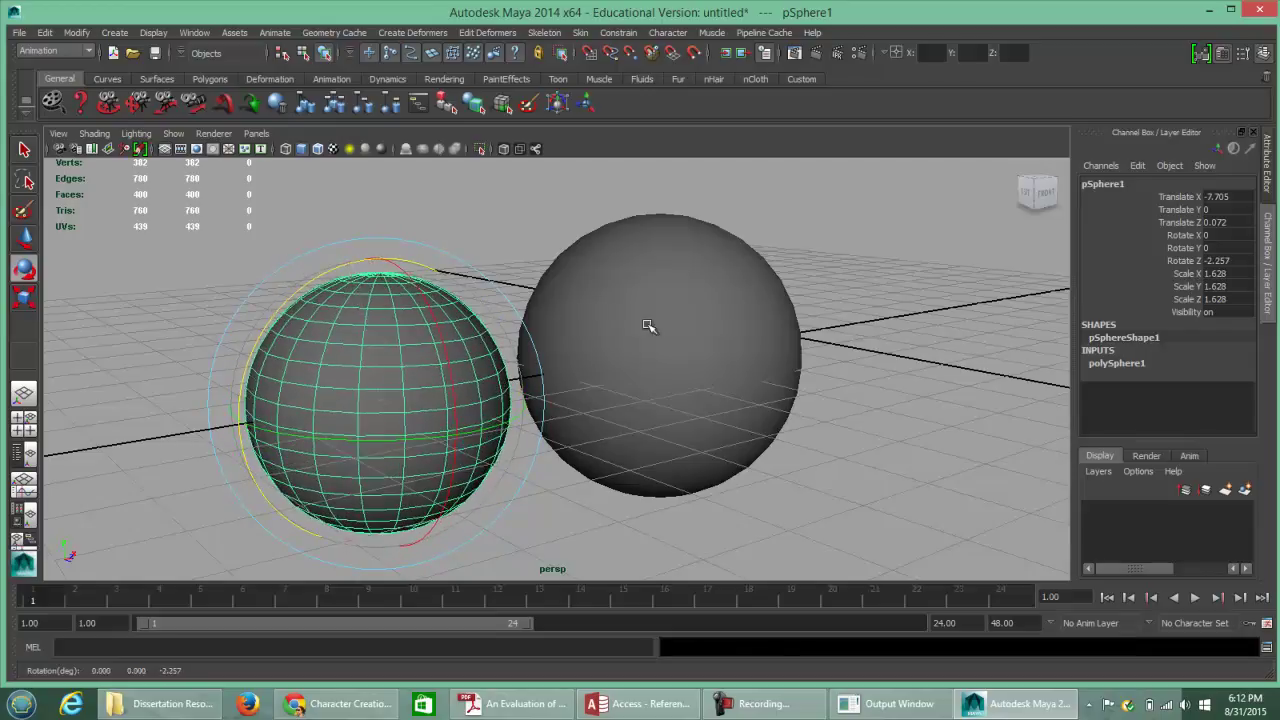
pyautogui.moveTo(398, 437); pyautogui.dragTo(511, 436)
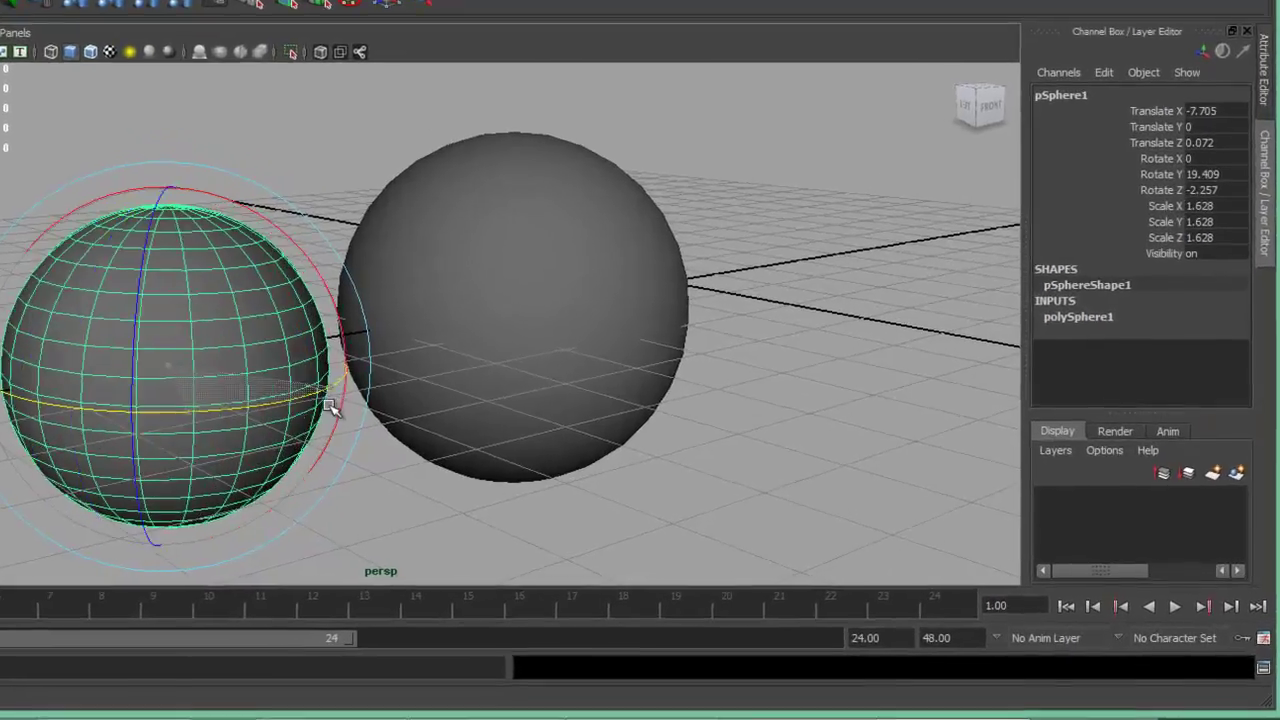
pyautogui.moveTo(330, 408); pyautogui.dragTo(178, 393)
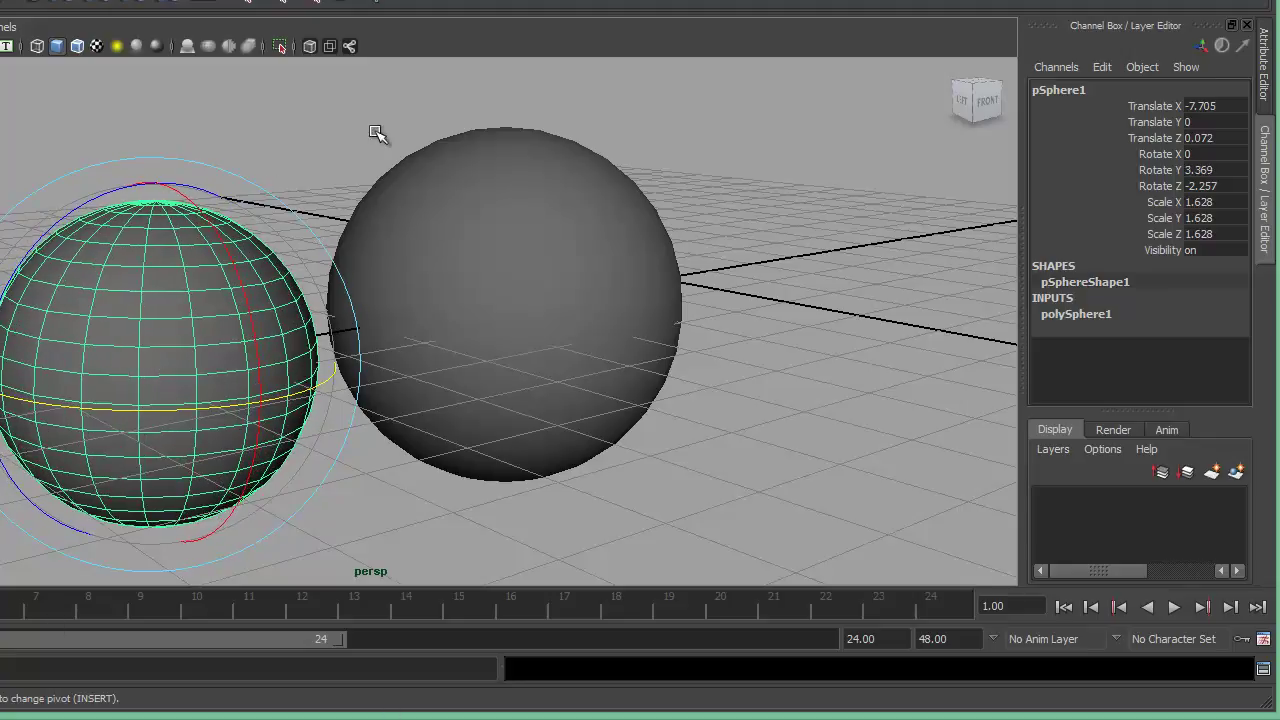
pyautogui.moveTo(105, 160); pyautogui.dragTo(182, 307)
pyautogui.moveTo(172, 210); pyautogui.dragTo(143, 141)
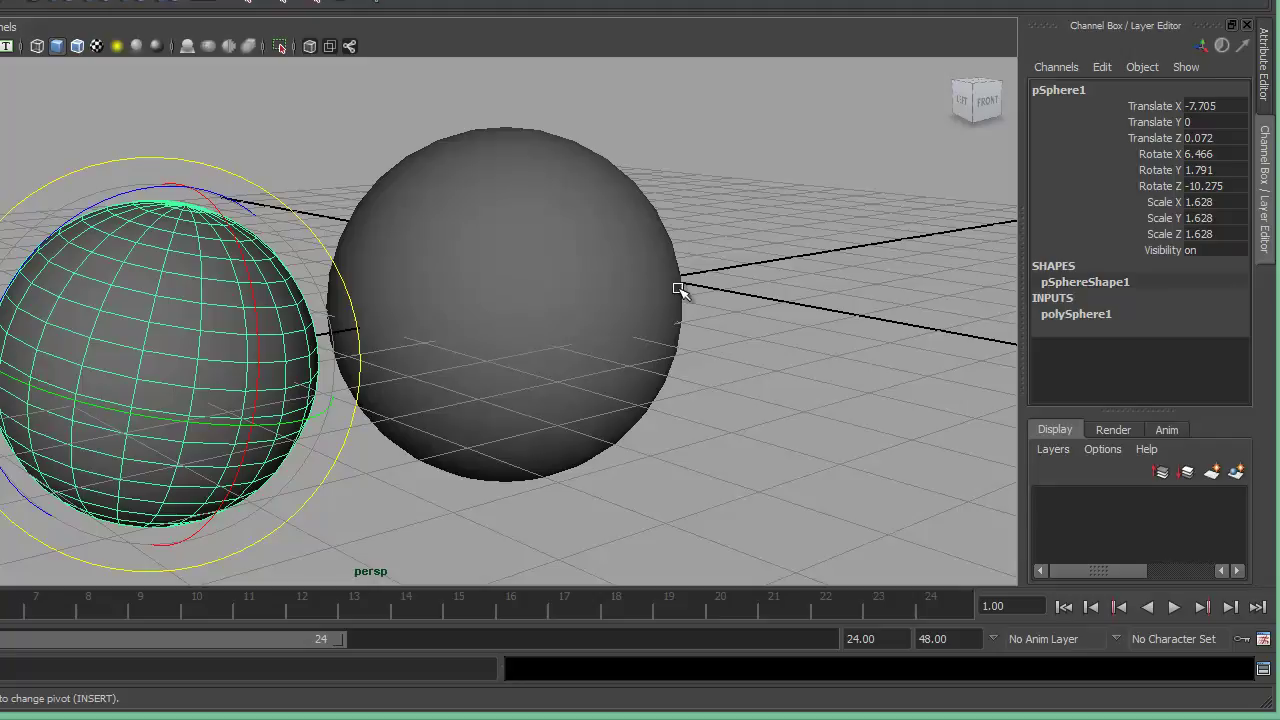
pyautogui.hotkey('ctrl', 'z')
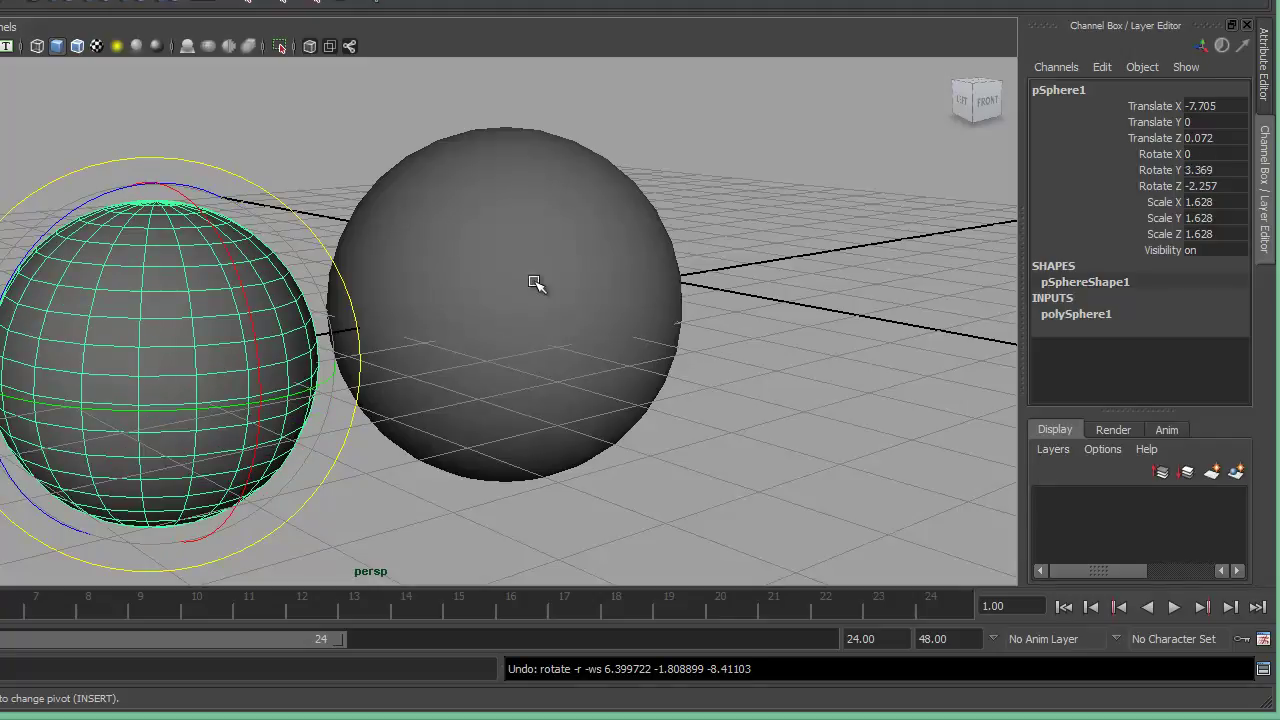
pyautogui.hotkey('ctrl', 'z')
pyautogui.hotkey('ctrl', 'z')
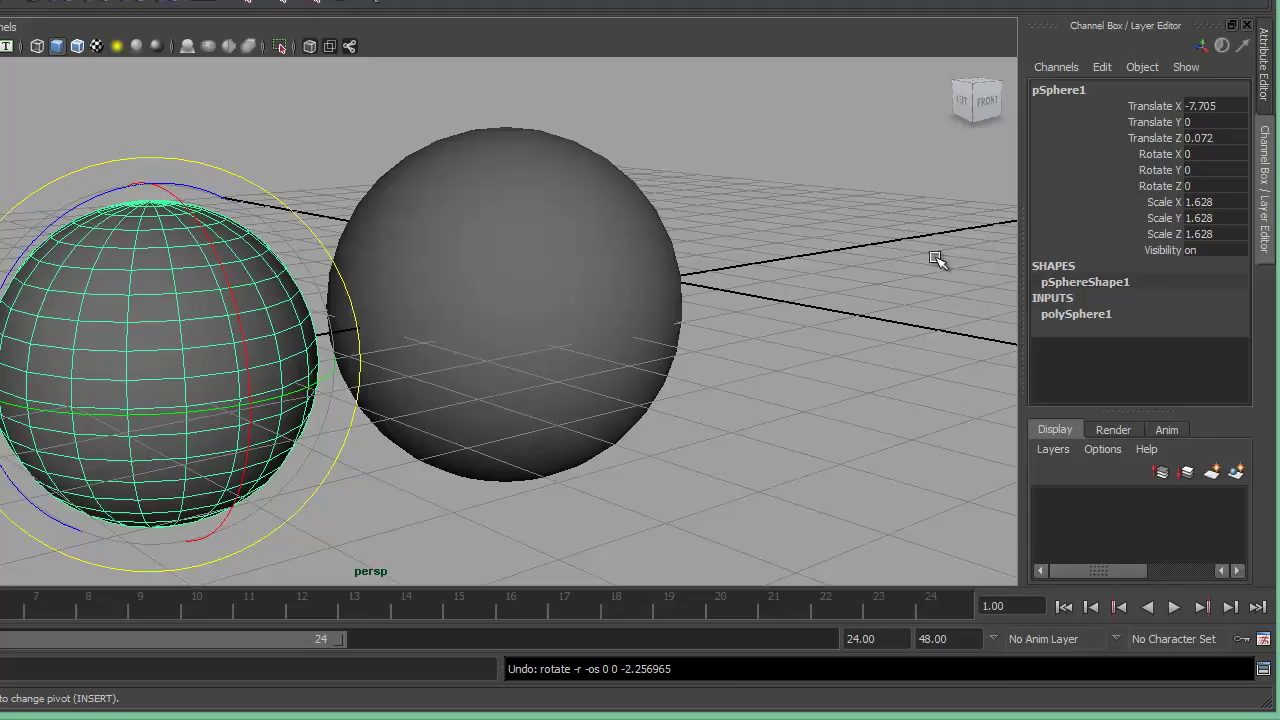
# Set pSphere1's rotation to 30, reset it to 0, then enter 90 for Rotate Z
pyautogui.click(1204, 186)
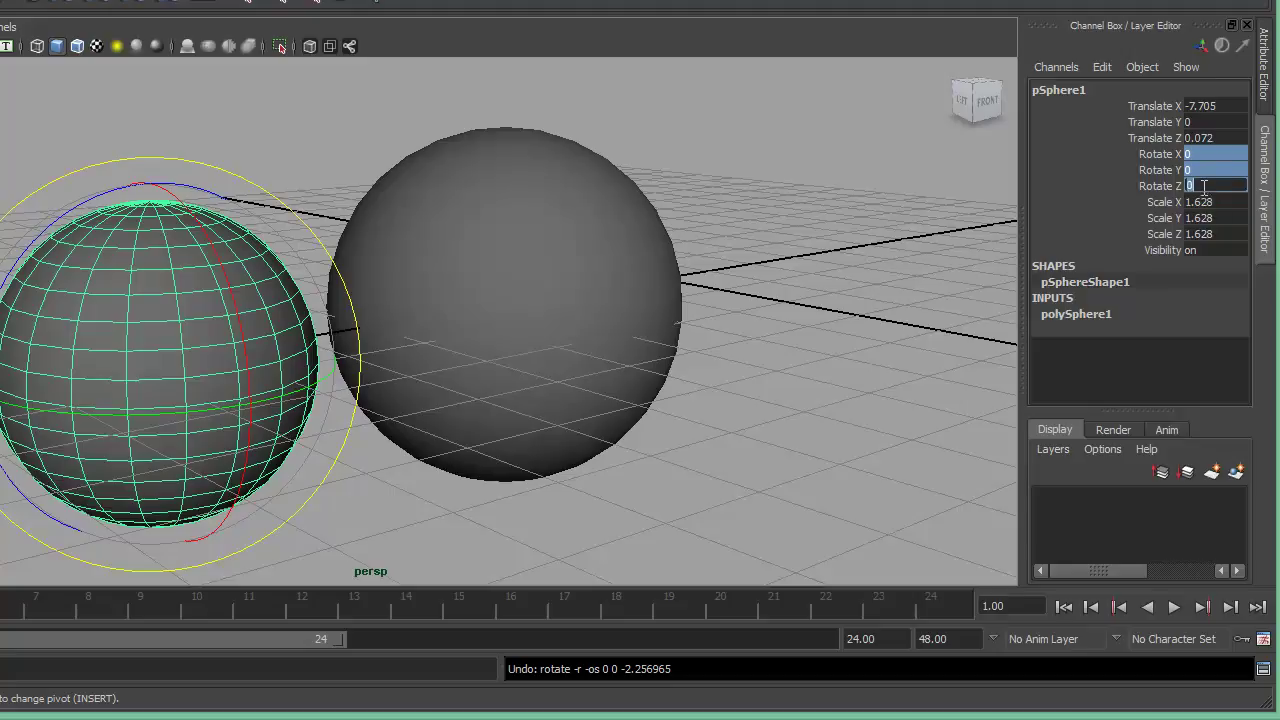
pyautogui.write('30')
pyautogui.press('Return')
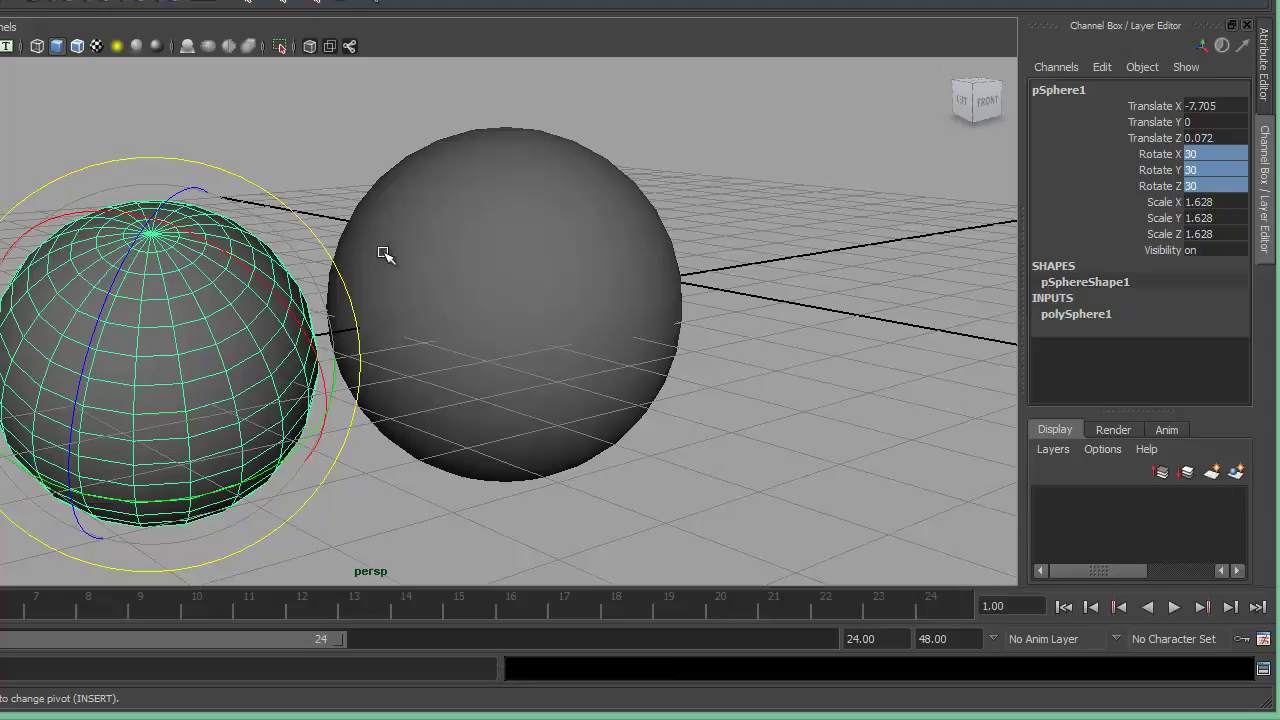
pyautogui.click(1220, 182)
pyautogui.write('0')
pyautogui.press('Return')
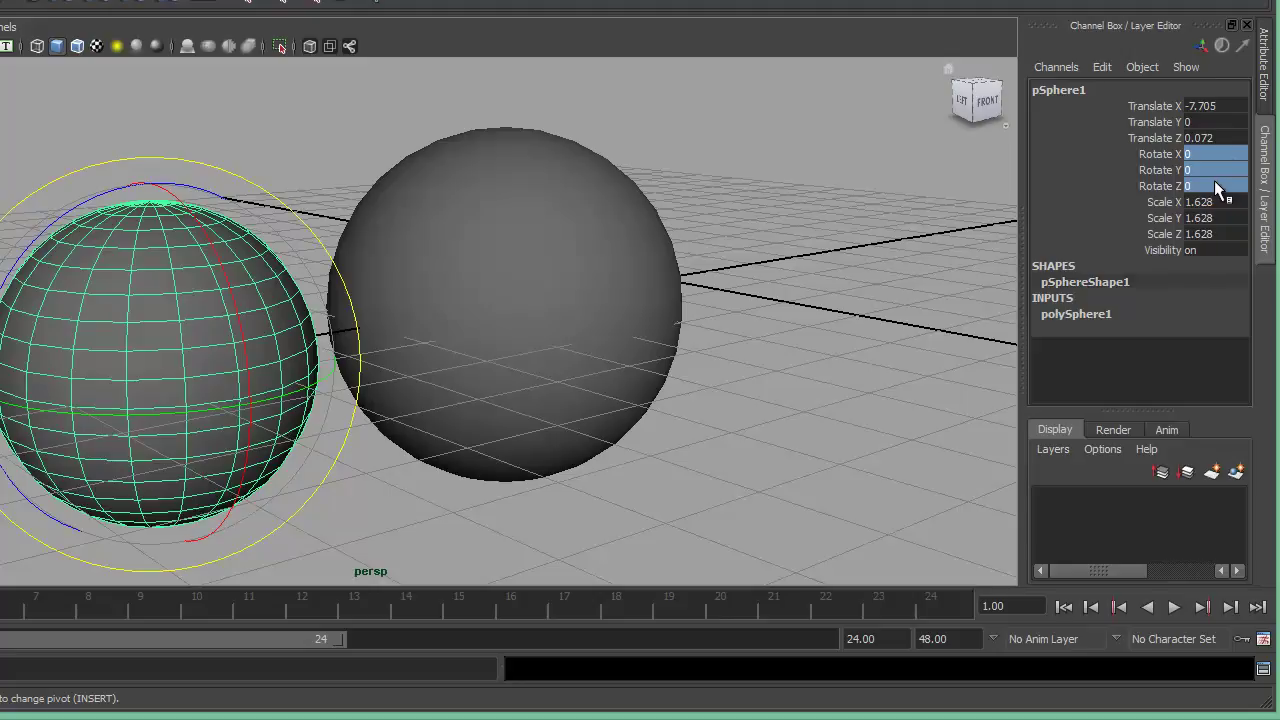
pyautogui.click(1224, 185)
pyautogui.write('9')
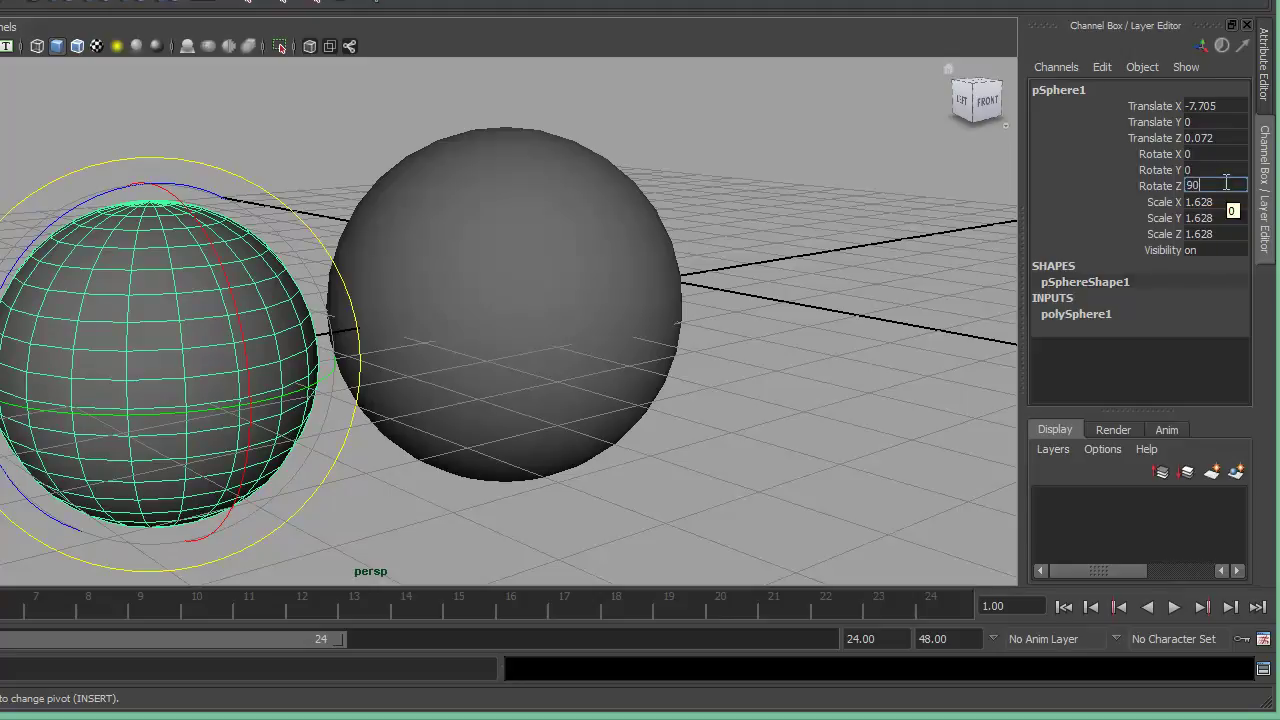
pyautogui.write('0')
pyautogui.press('Return')
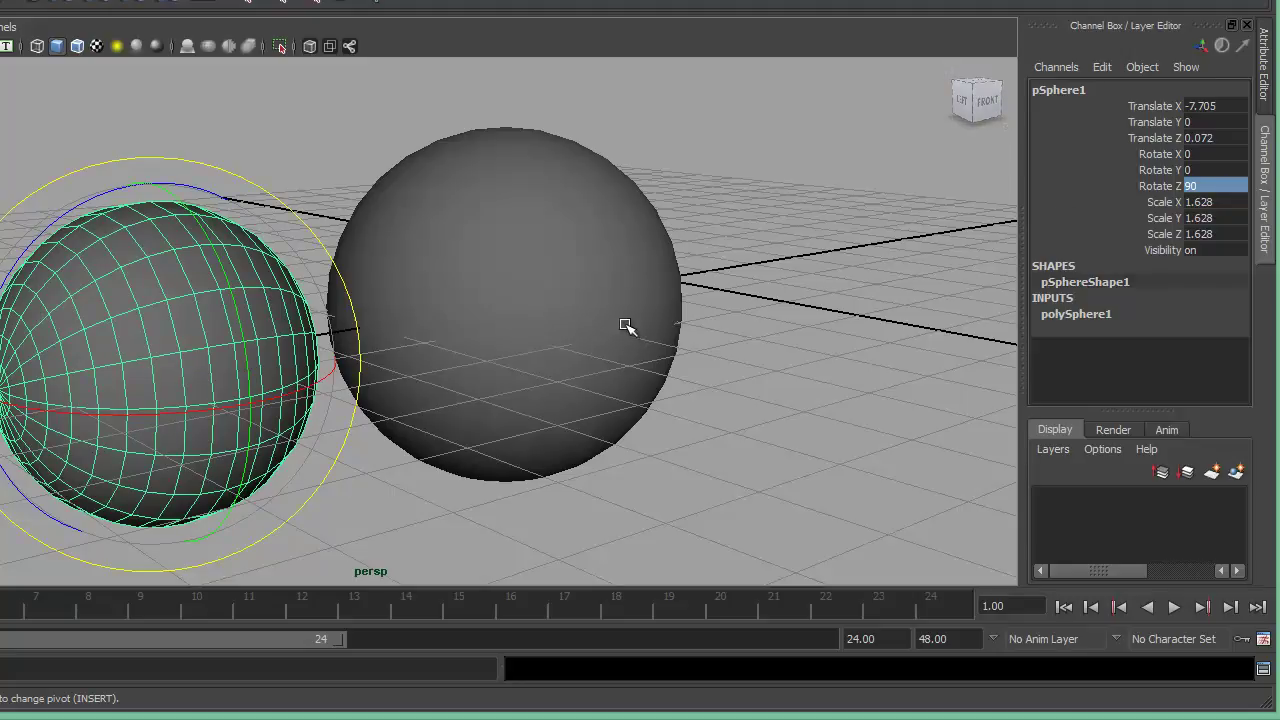
# Toggle wireframe and shaded display, then switch to the Move tool
pyautogui.press('4')
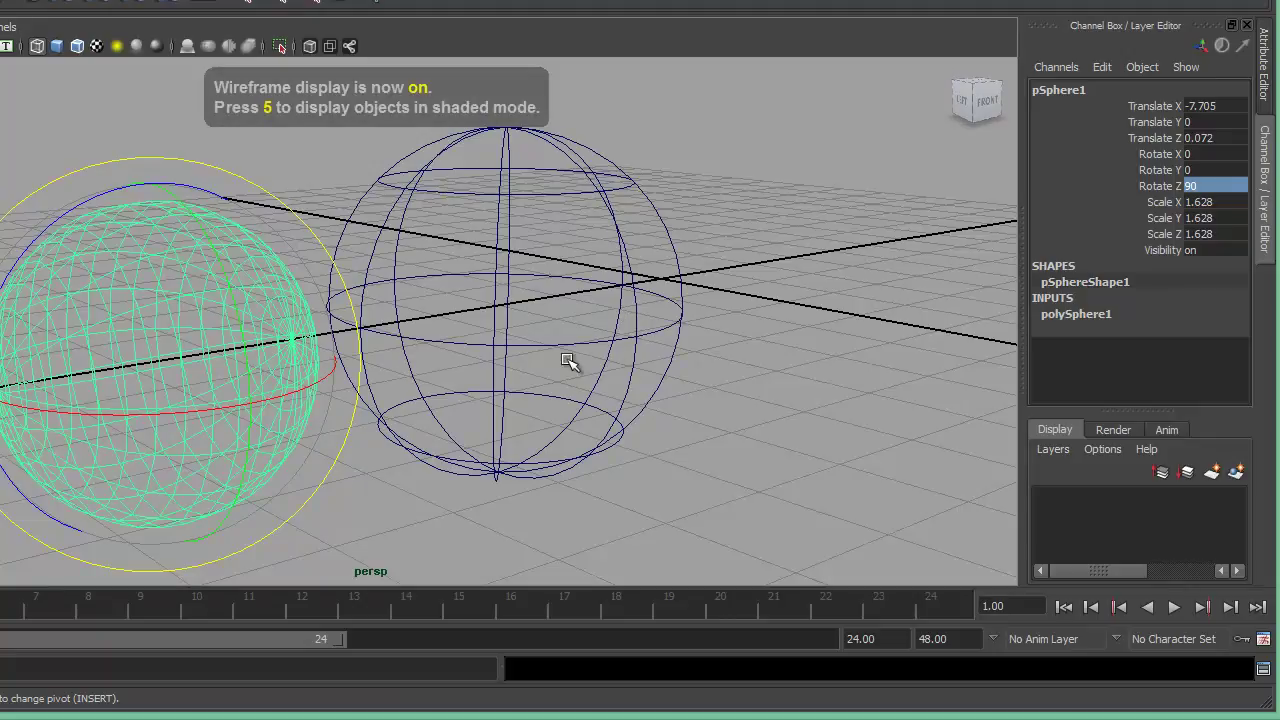
pyautogui.press('5')
pyautogui.press('w')
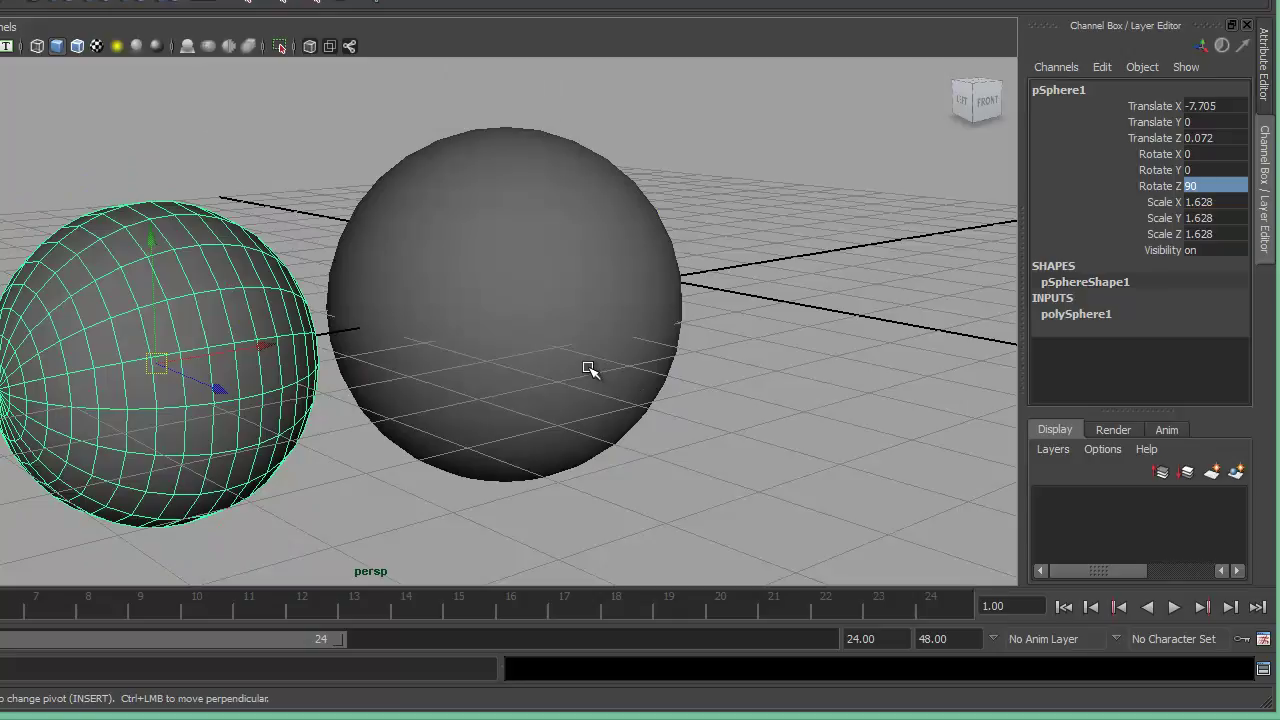
# Cycle the Rotate and Scale tools, orbit, then select and deselect both spheres to inspect them
pyautogui.press('e')
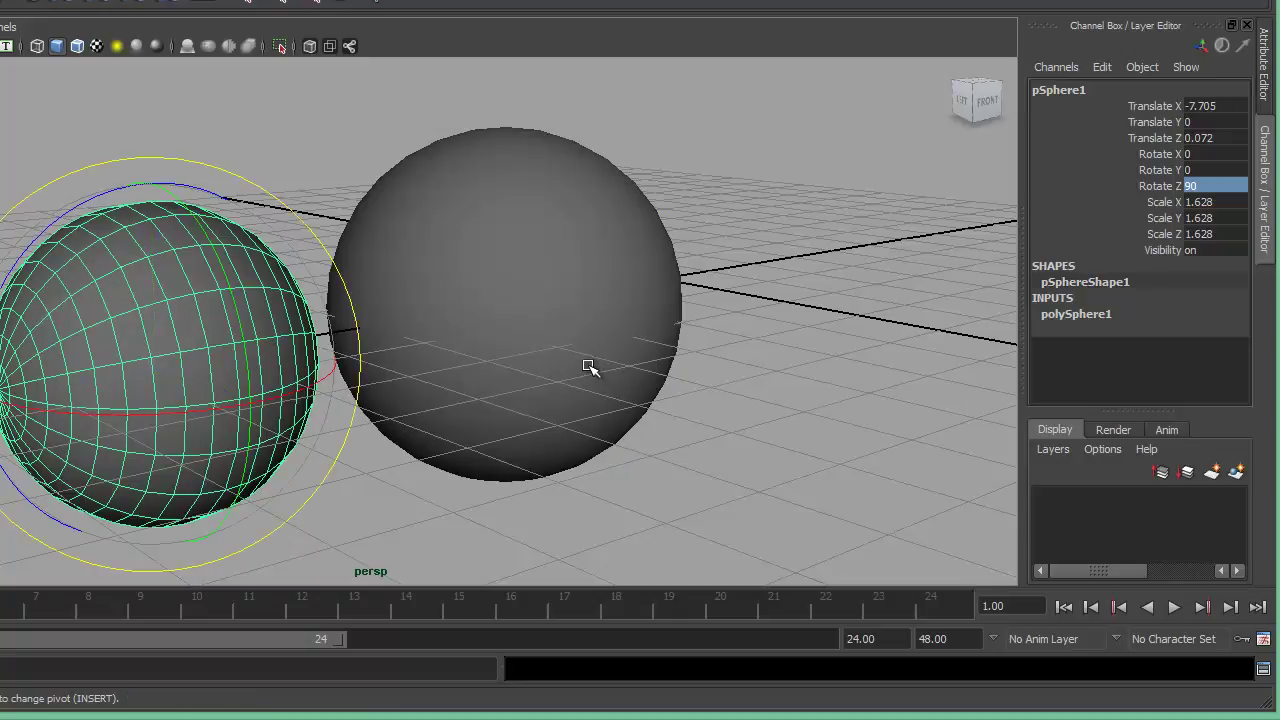
pyautogui.press('r')
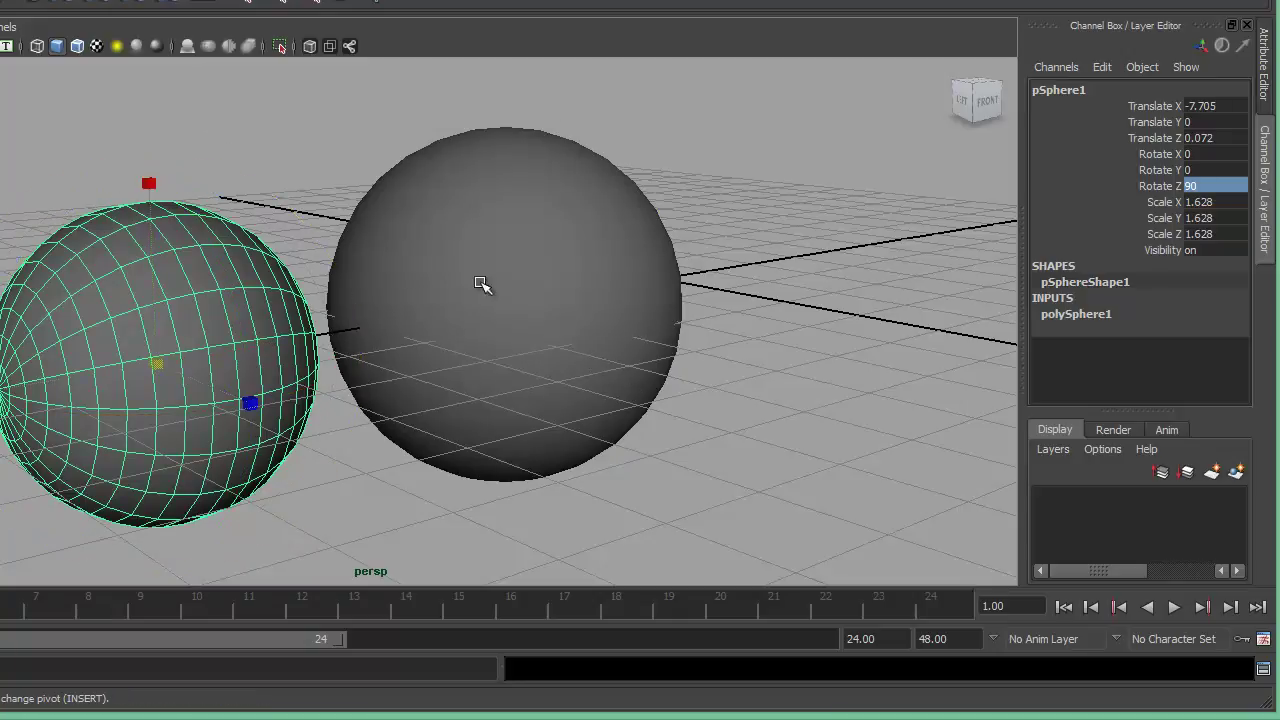
pyautogui.keyDown('alt'); pyautogui.moveTo(507, 384); pyautogui.dragTo(456, 385); pyautogui.keyUp('alt')
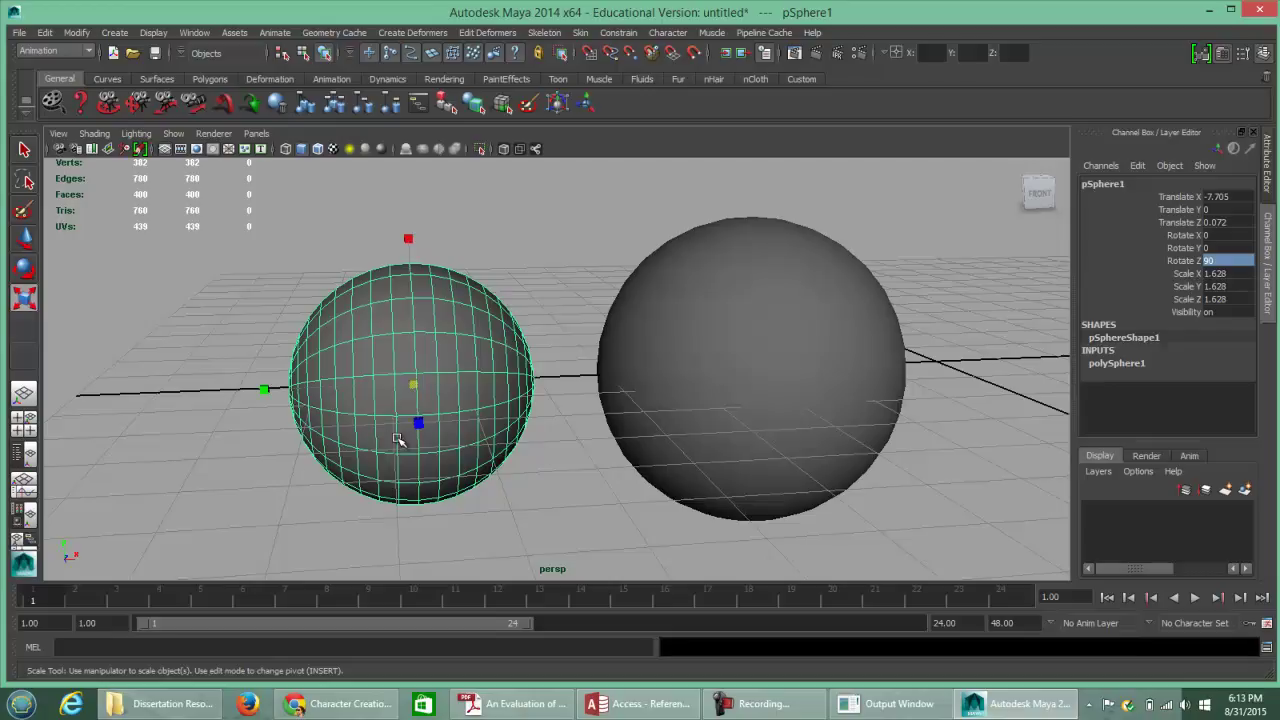
pyautogui.keyDown('alt'); pyautogui.moveTo(386, 443); pyautogui.dragTo(468, 455); pyautogui.keyUp('alt')
pyautogui.press('q')
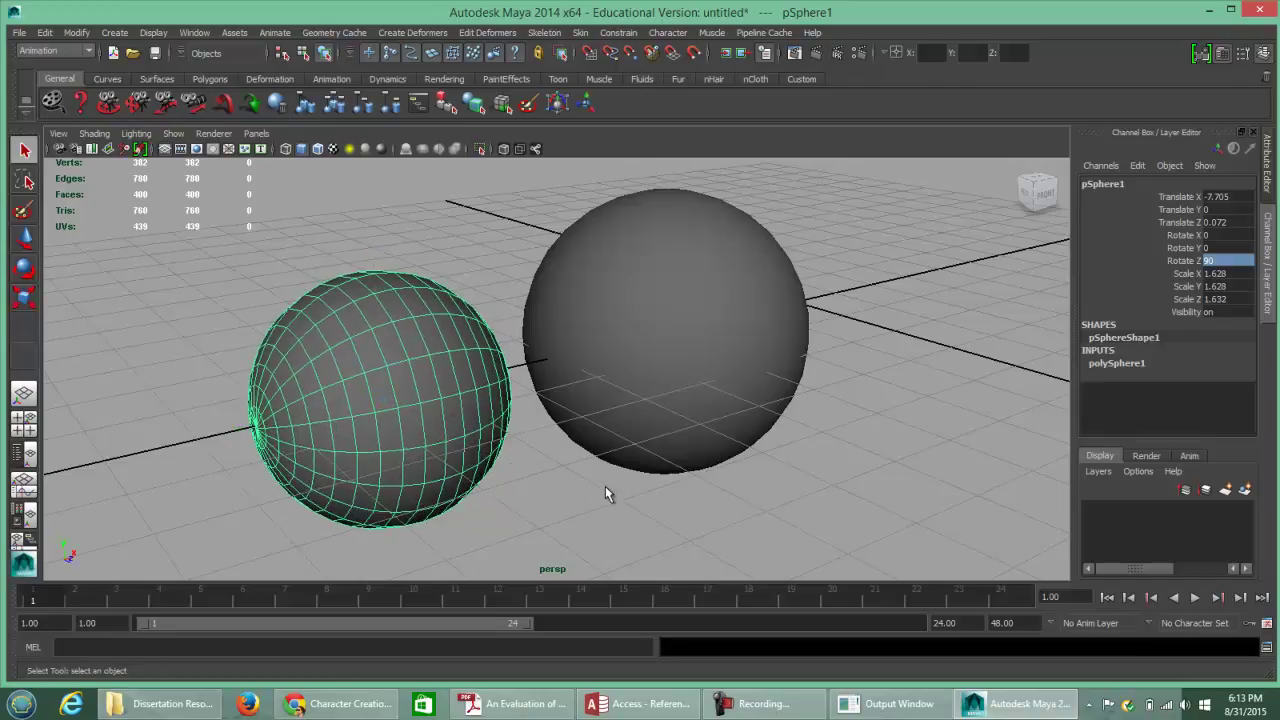
pyautogui.click(646, 543)
pyautogui.click(500, 356)
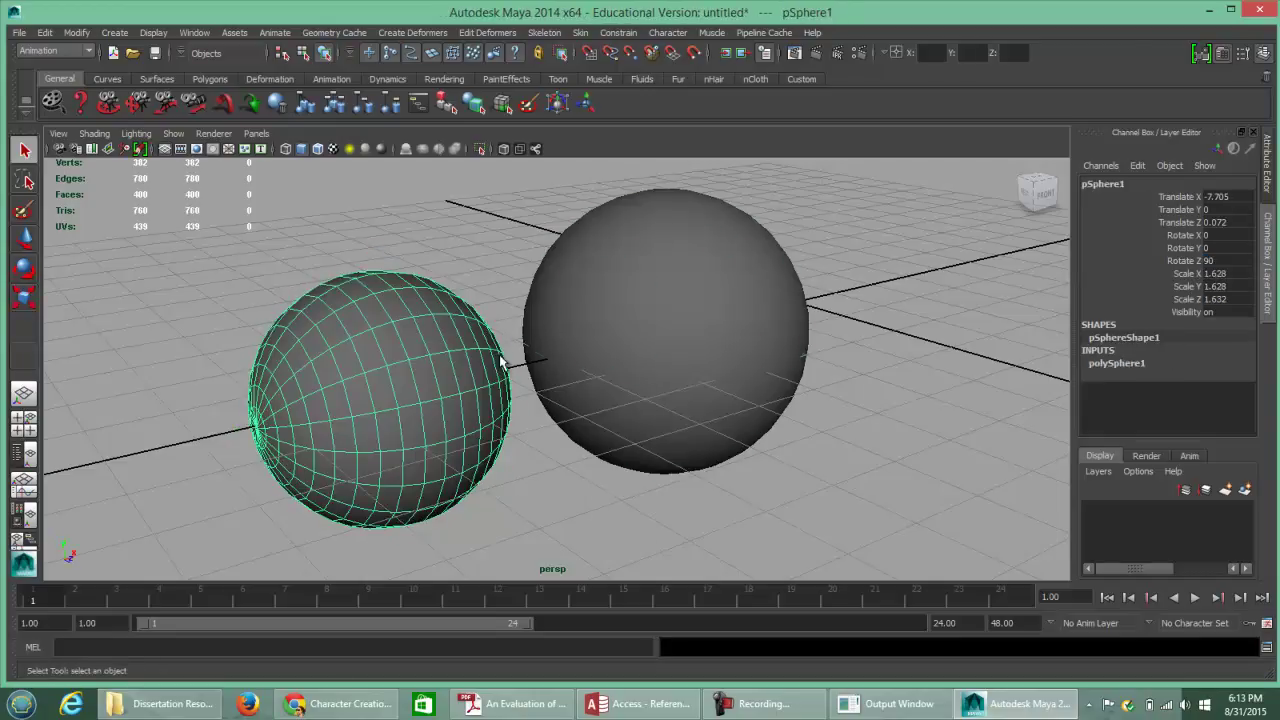
pyautogui.click(715, 371)
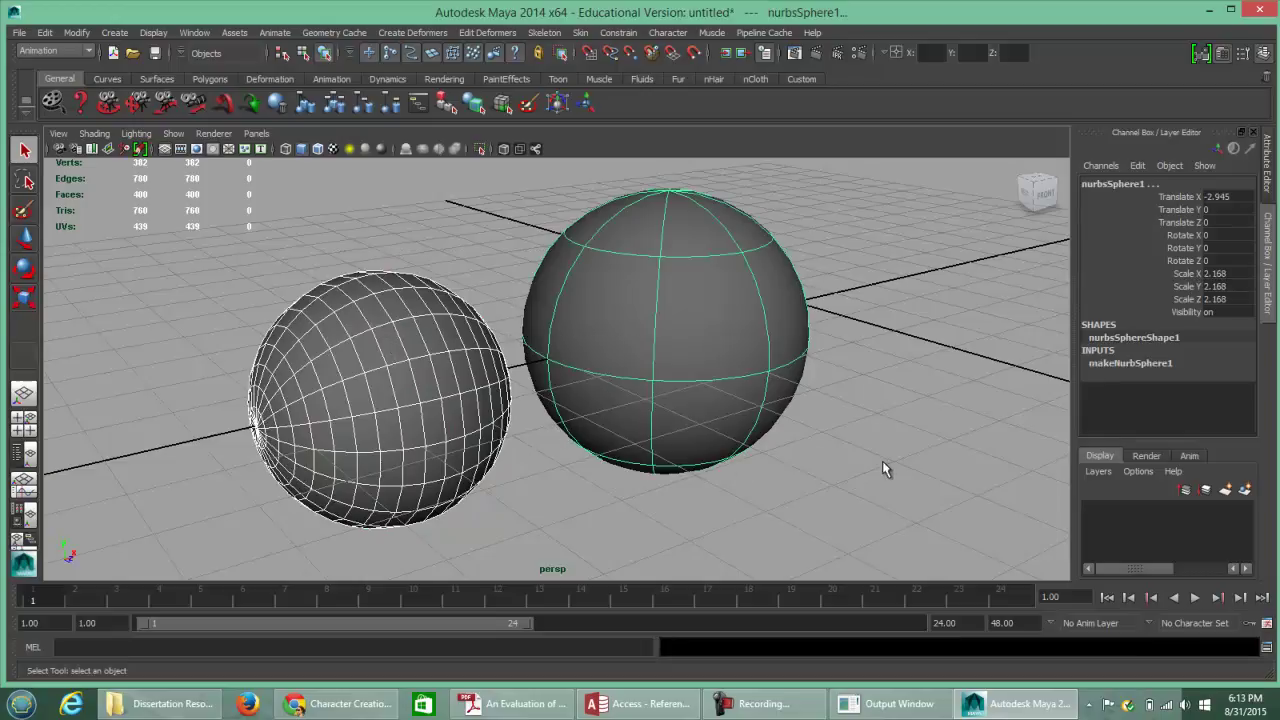
pyautogui.click(928, 516)
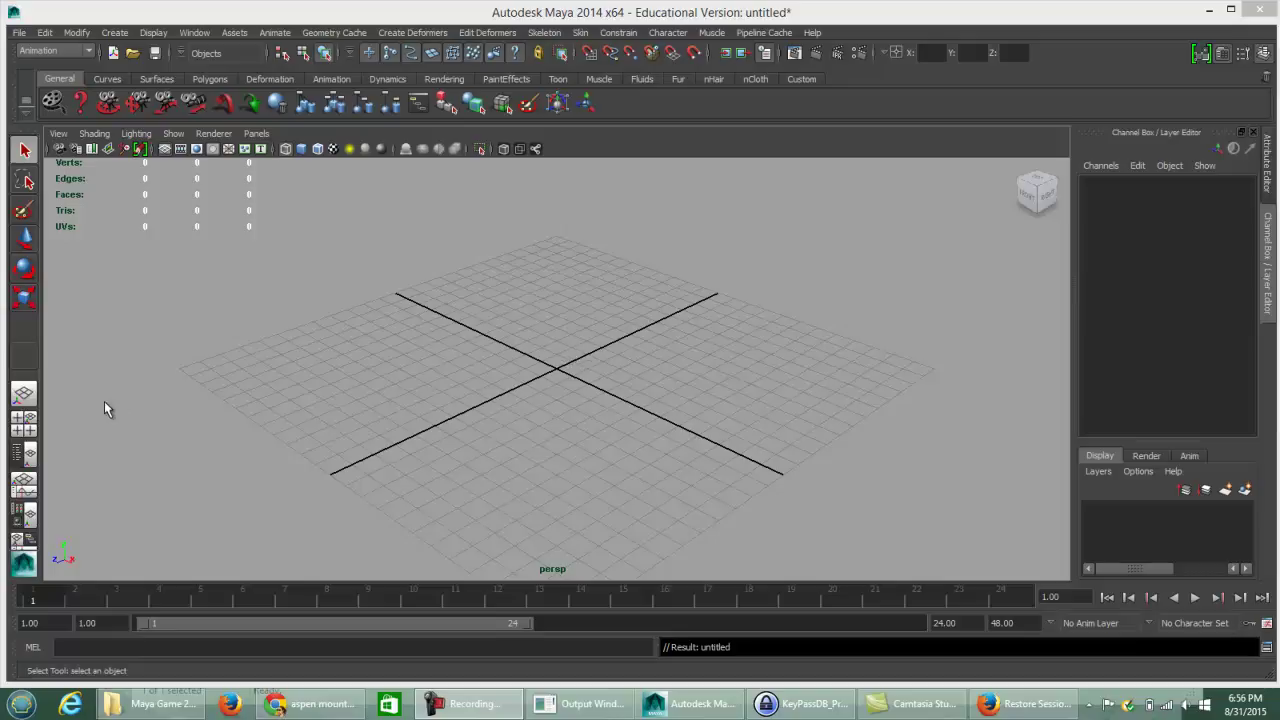
# Create a polygon sphere, pSphere1, at the grid origin from the Polygons shelf
pyautogui.click(114, 33)
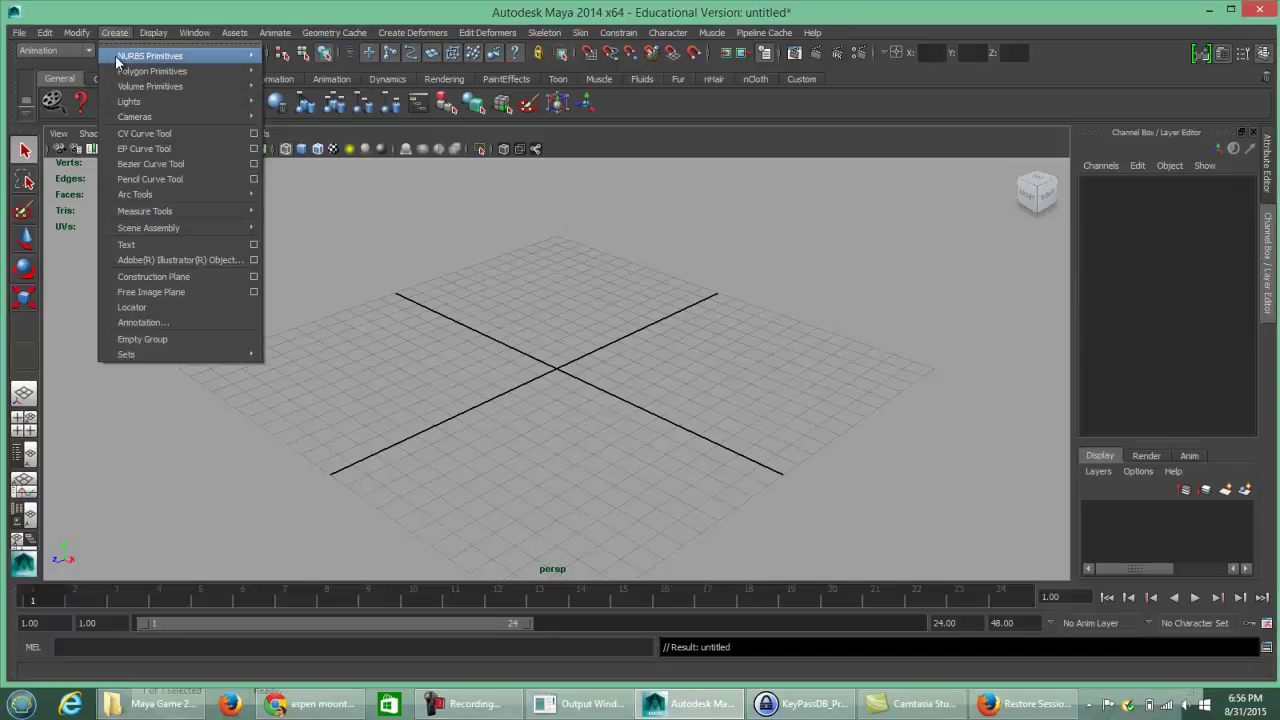
pyautogui.moveTo(118, 75)
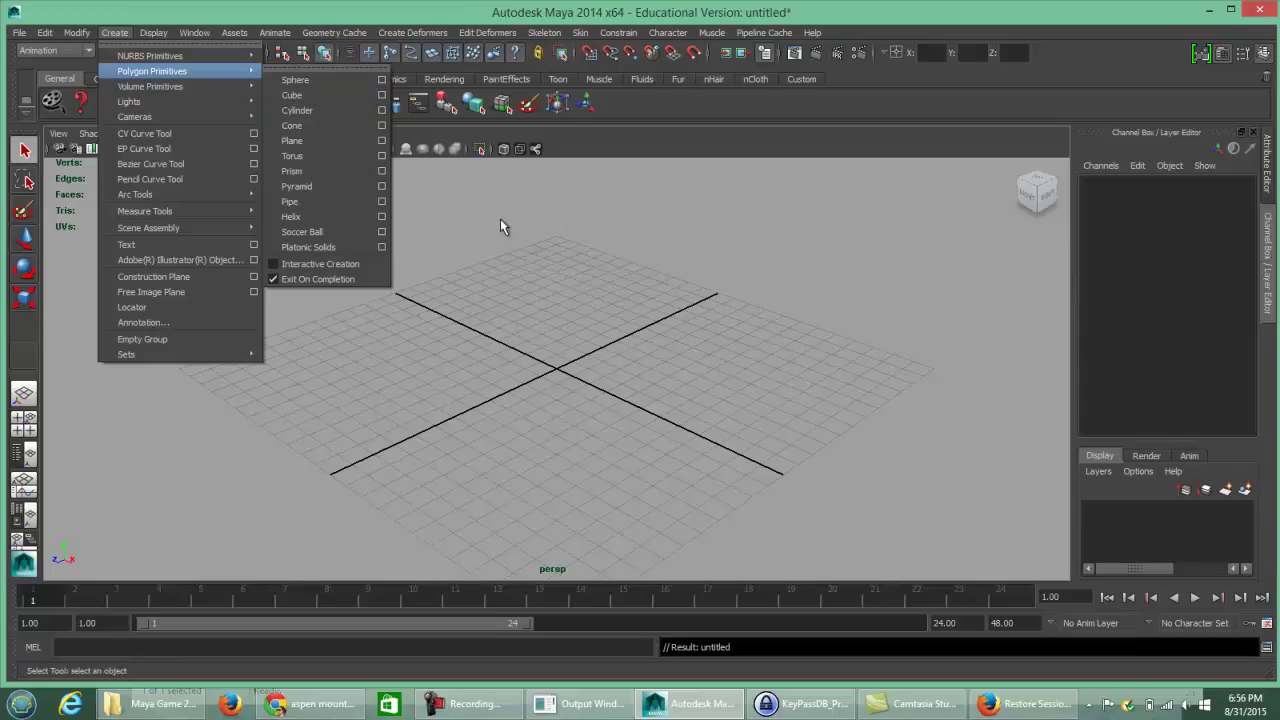
pyautogui.click(535, 223)
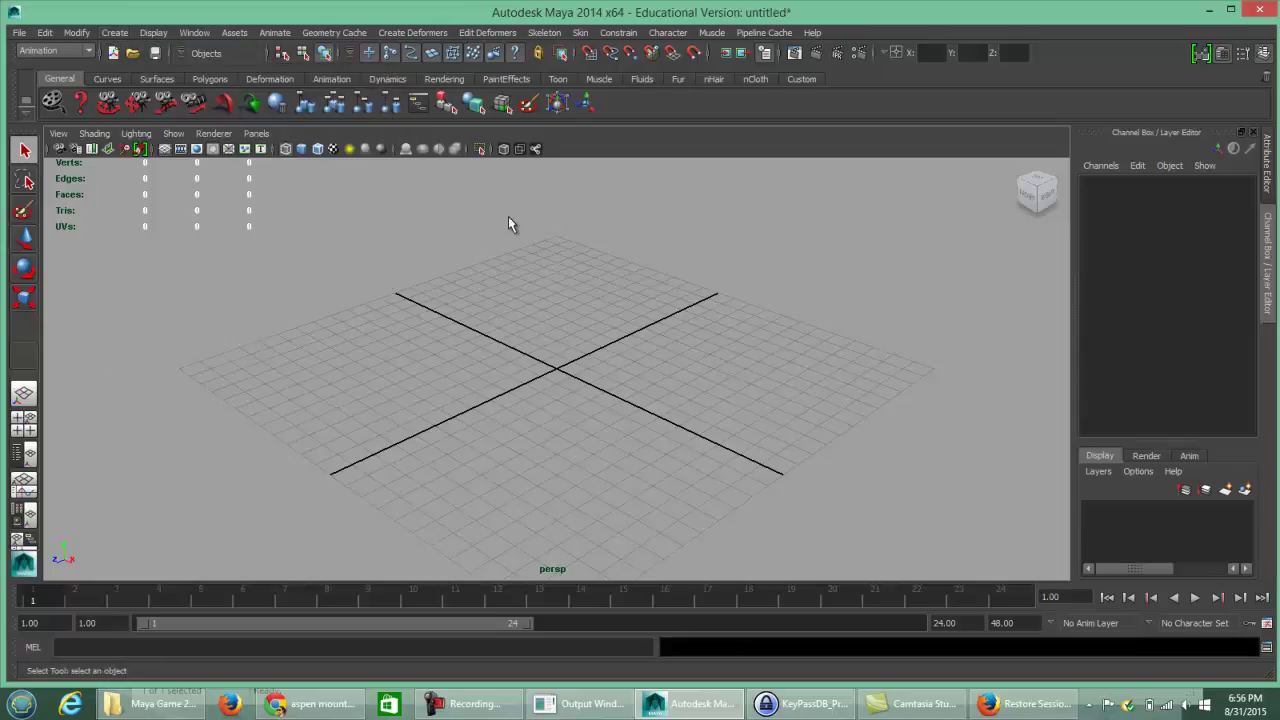
pyautogui.click(205, 80)
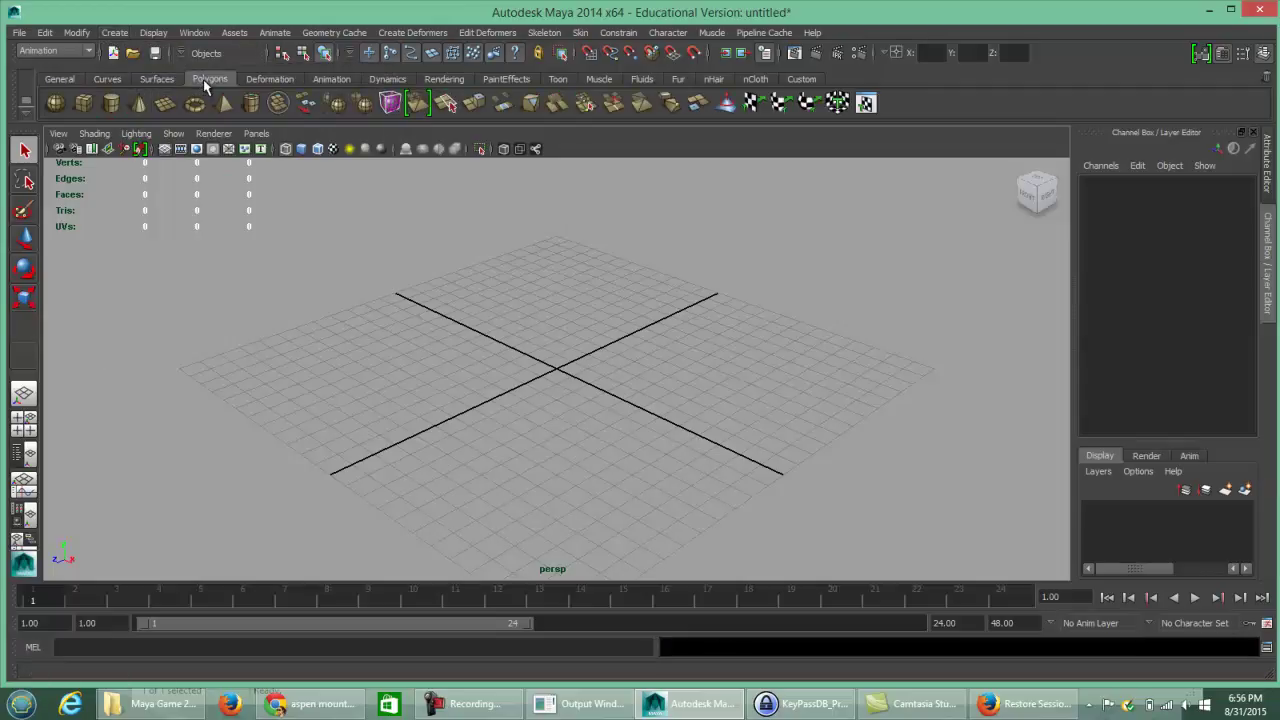
pyautogui.click(55, 104)
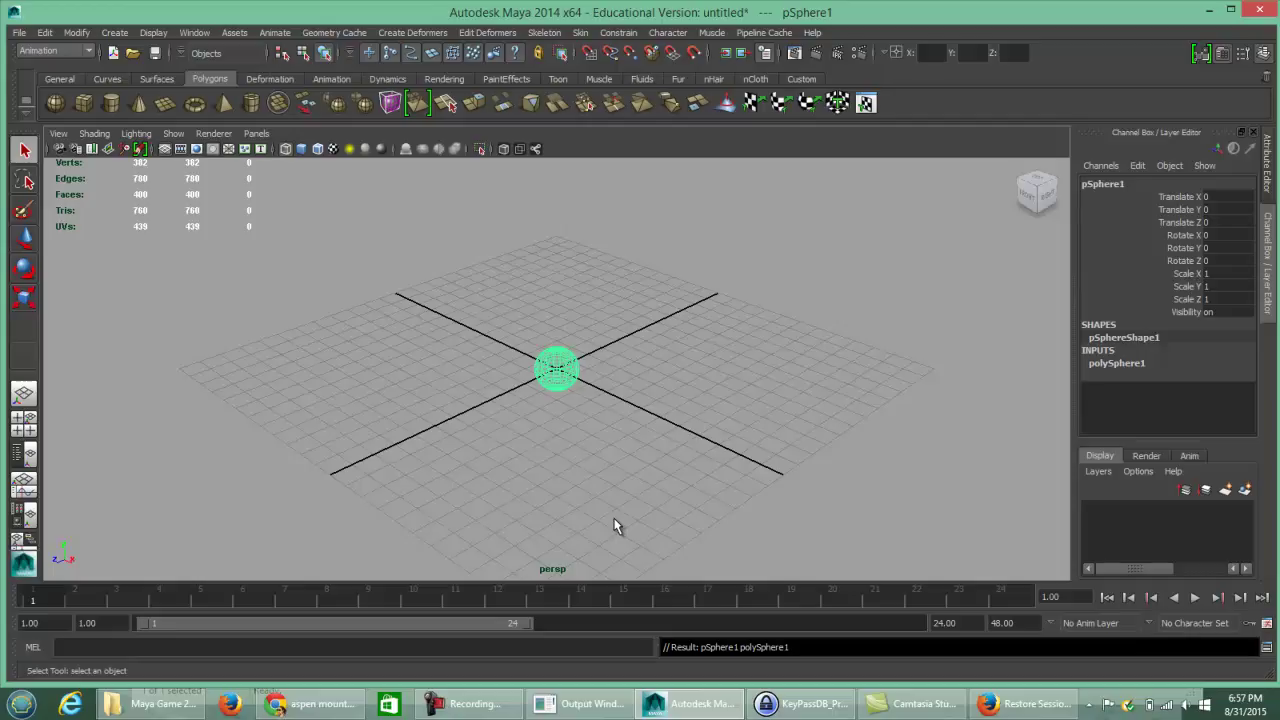
# Turn on Smooth Shade All and compare wireframe with shaded display
pyautogui.click(92, 134)
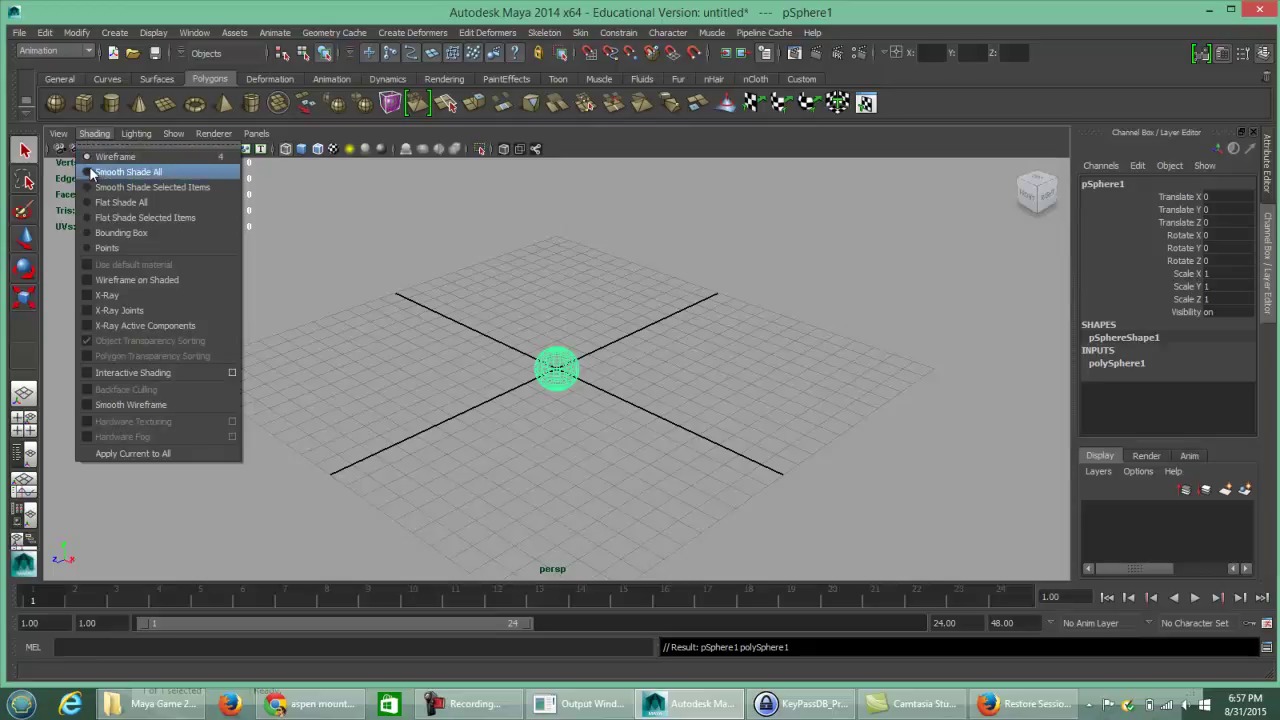
pyautogui.click(89, 172)
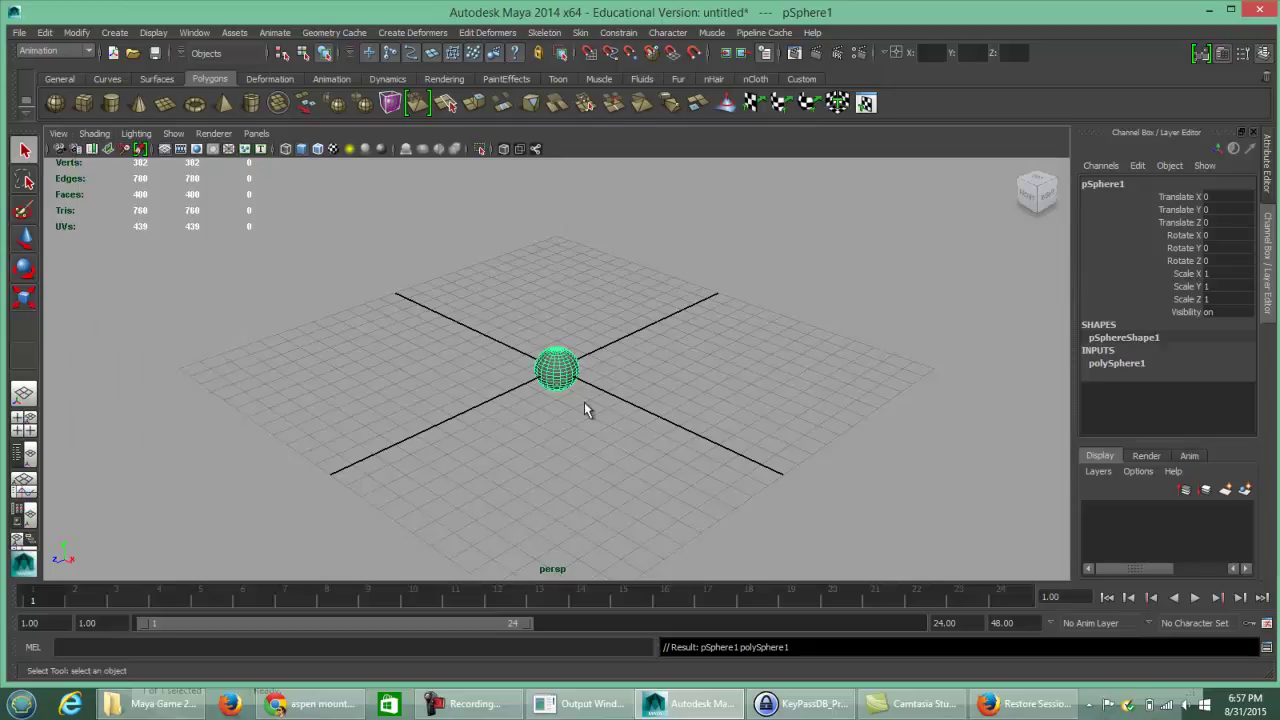
pyautogui.press('4')
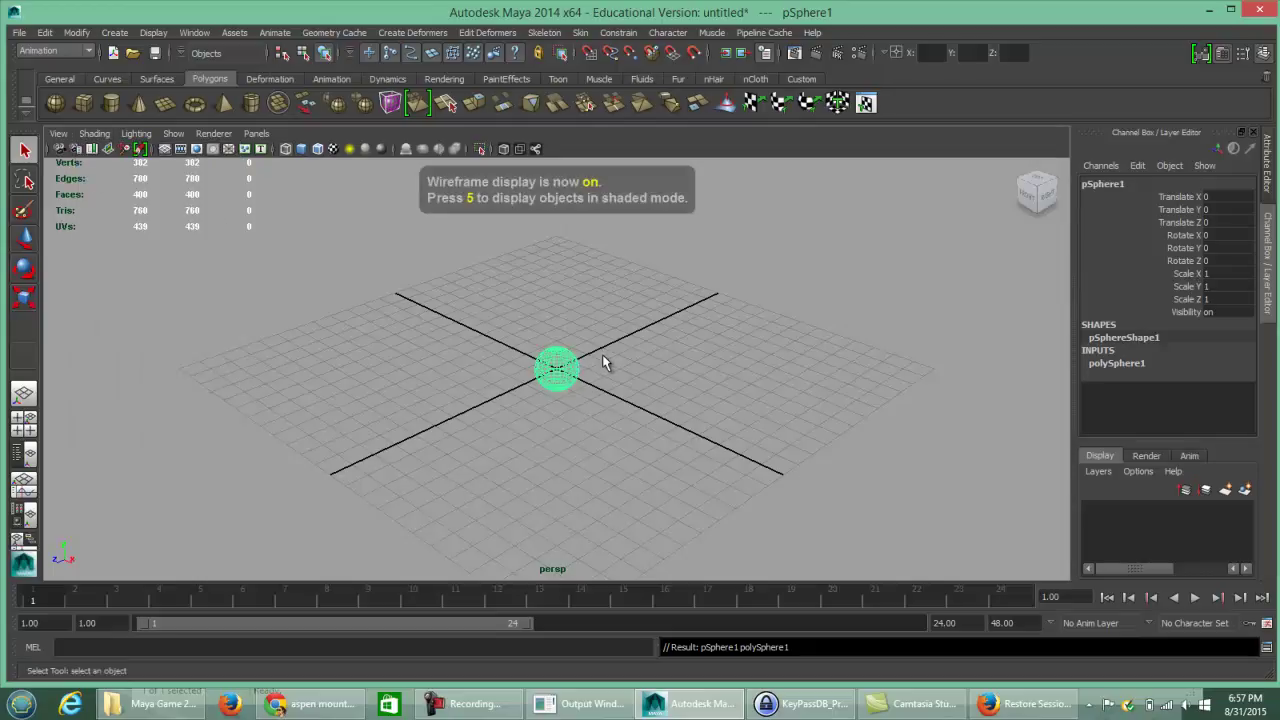
pyautogui.press('5')
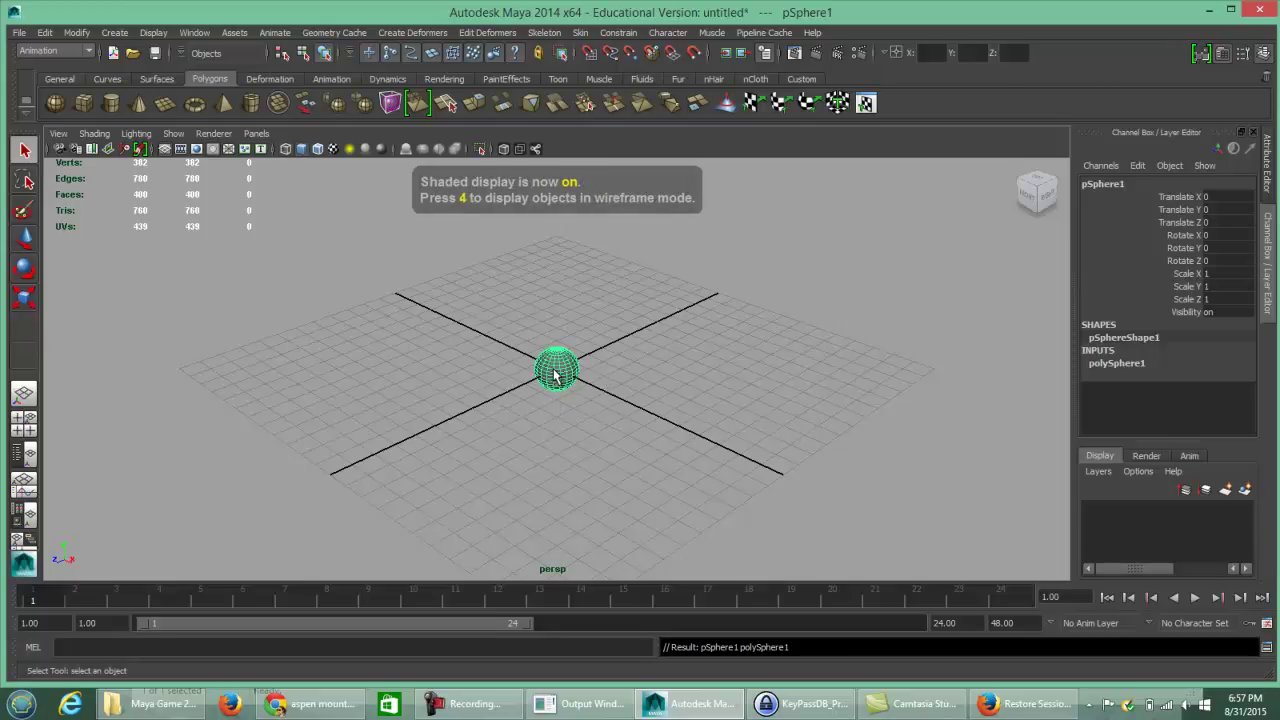
pyautogui.keyDown('alt'); pyautogui.moveTo(534, 443); pyautogui.dragTo(550, 421); pyautogui.keyUp('alt')
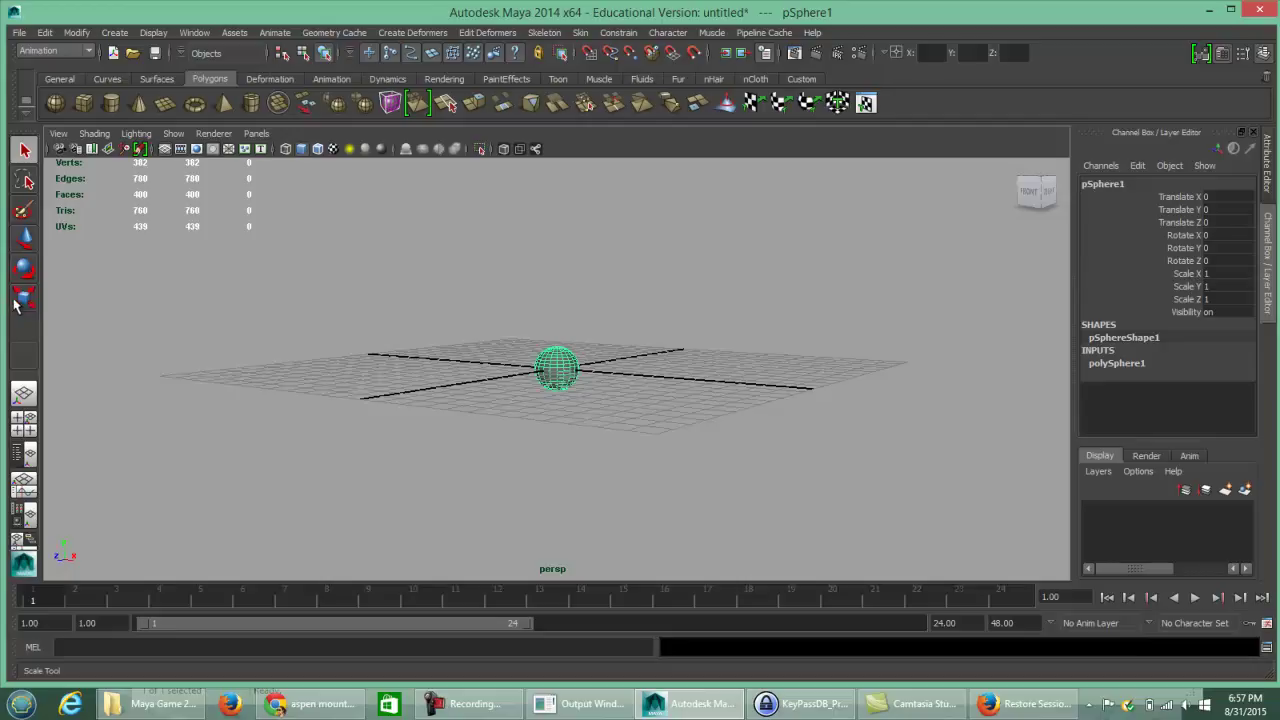
# Scale pSphere1 uniformly to 3.118 on all axes, undoing the sideways stretch
pyautogui.press('r')
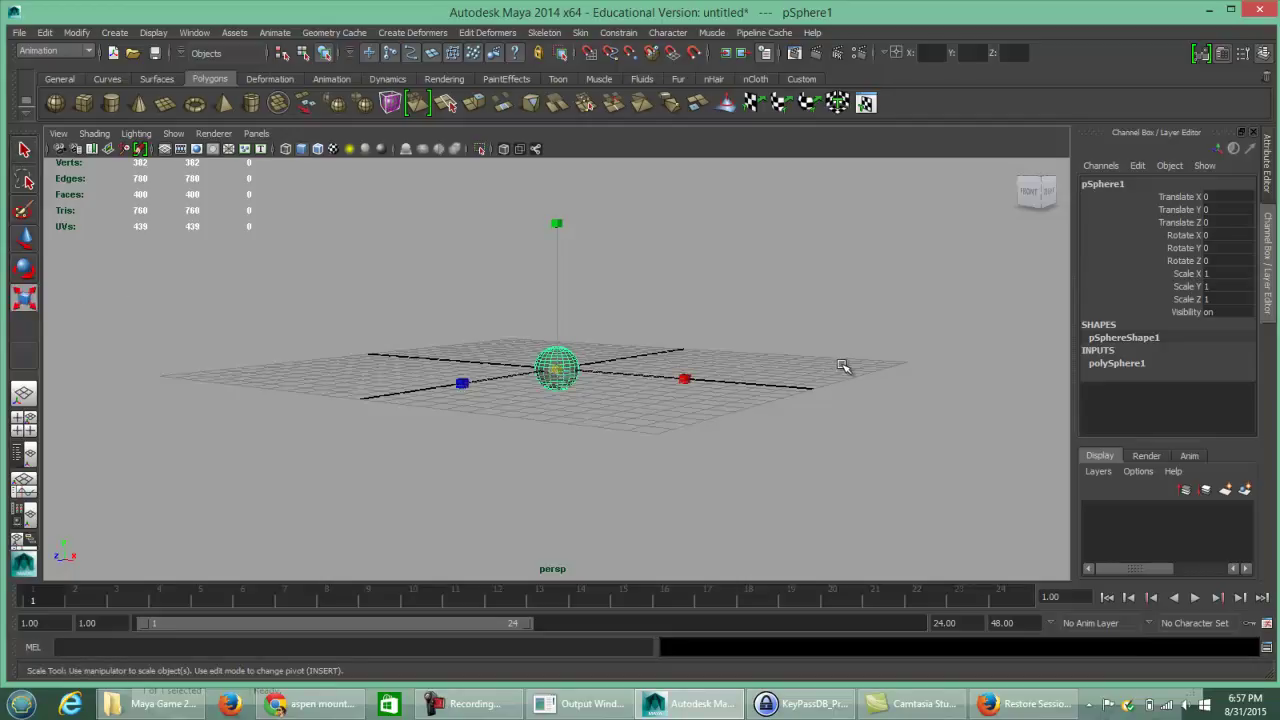
pyautogui.press('-')
pyautogui.press('=')
pyautogui.press('-')
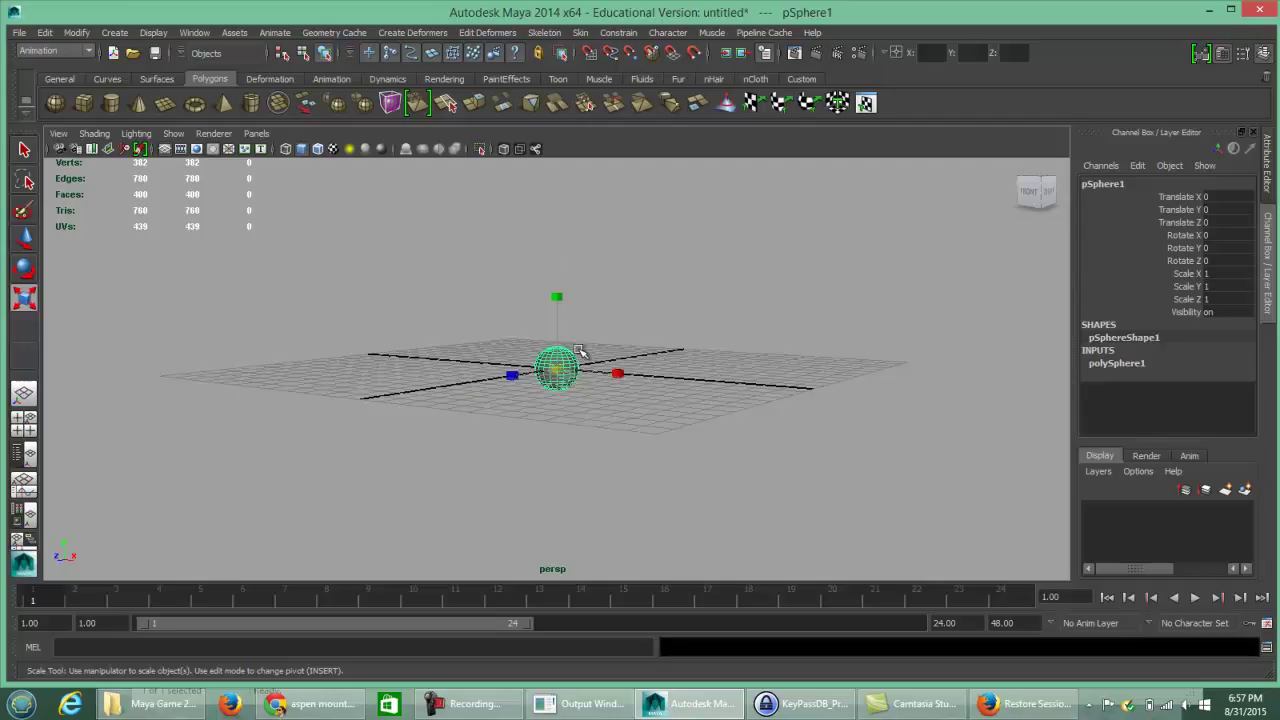
pyautogui.press('alt')
pyautogui.moveTo(565, 439)
pyautogui.keyDown('alt'); pyautogui.mouseDown()
pyautogui.moveTo(566, 471)
pyautogui.moveTo(568, 459)
pyautogui.mouseUp(); pyautogui.keyUp('alt')
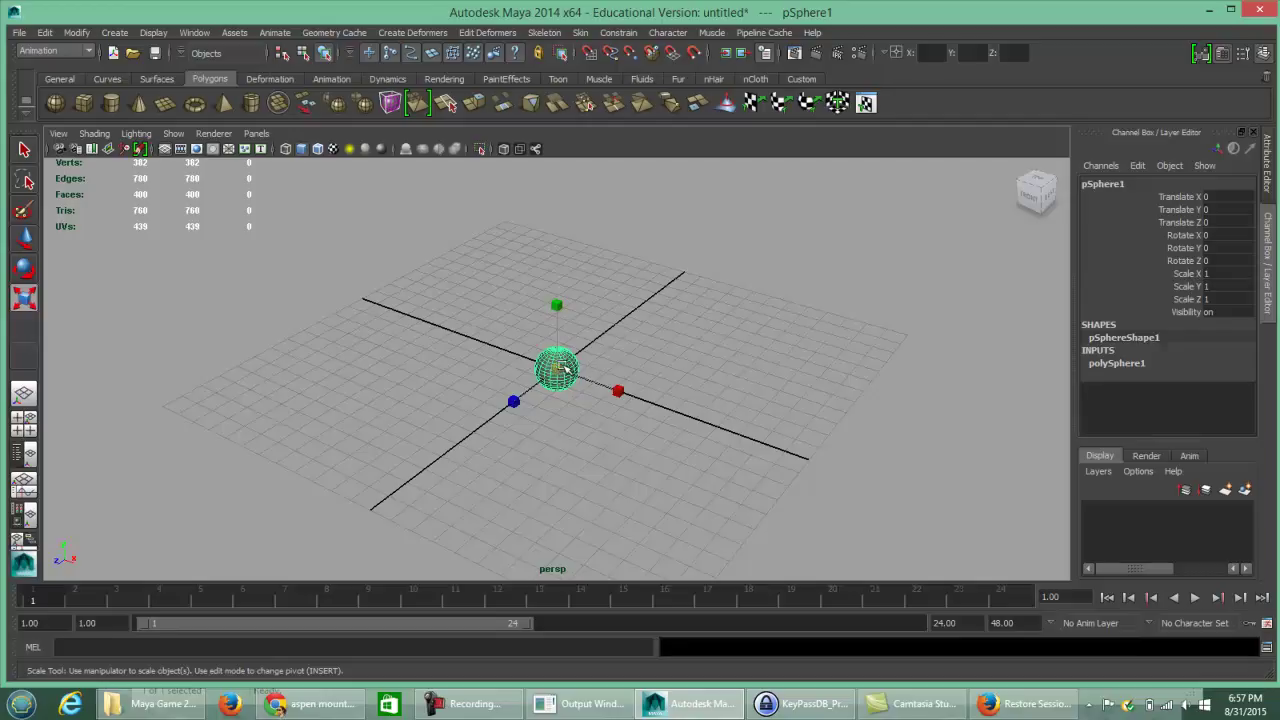
pyautogui.moveTo(558, 370); pyautogui.dragTo(694, 423)
pyautogui.hotkey('ctrl', 'z')
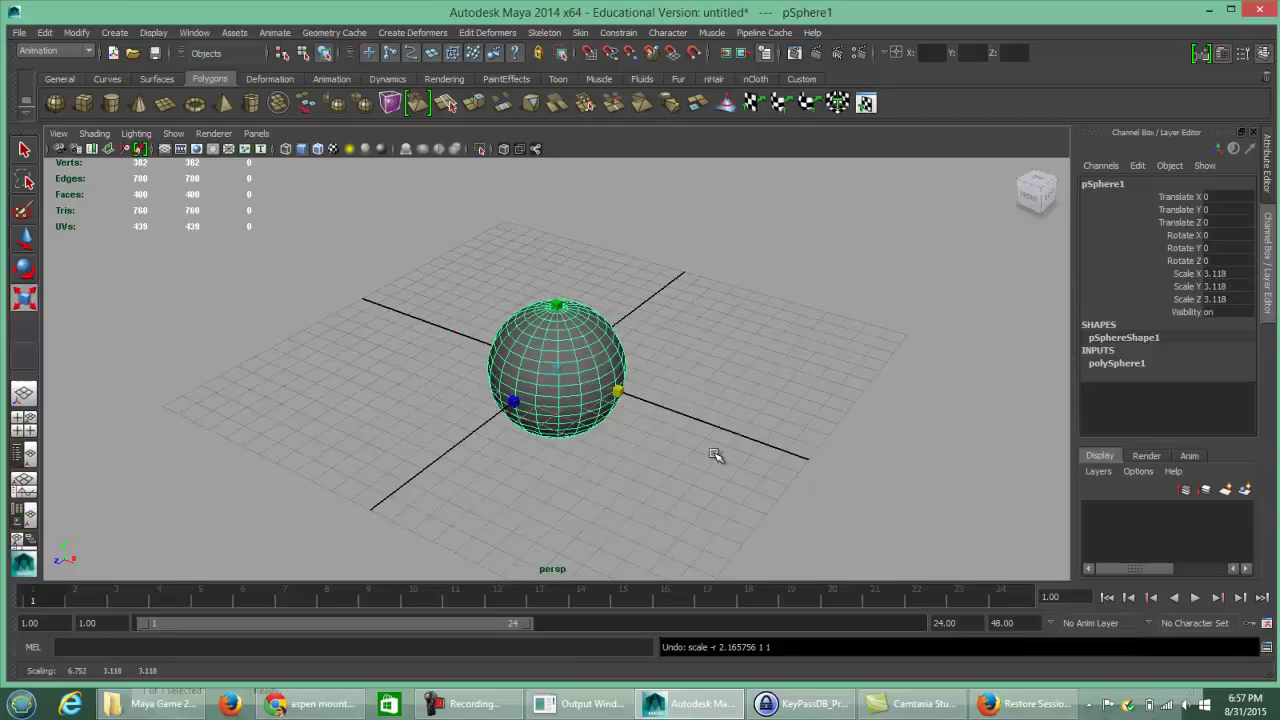
pyautogui.keyDown('alt'); pyautogui.moveTo(640, 474); pyautogui.dragTo(637, 458); pyautogui.keyUp('alt')
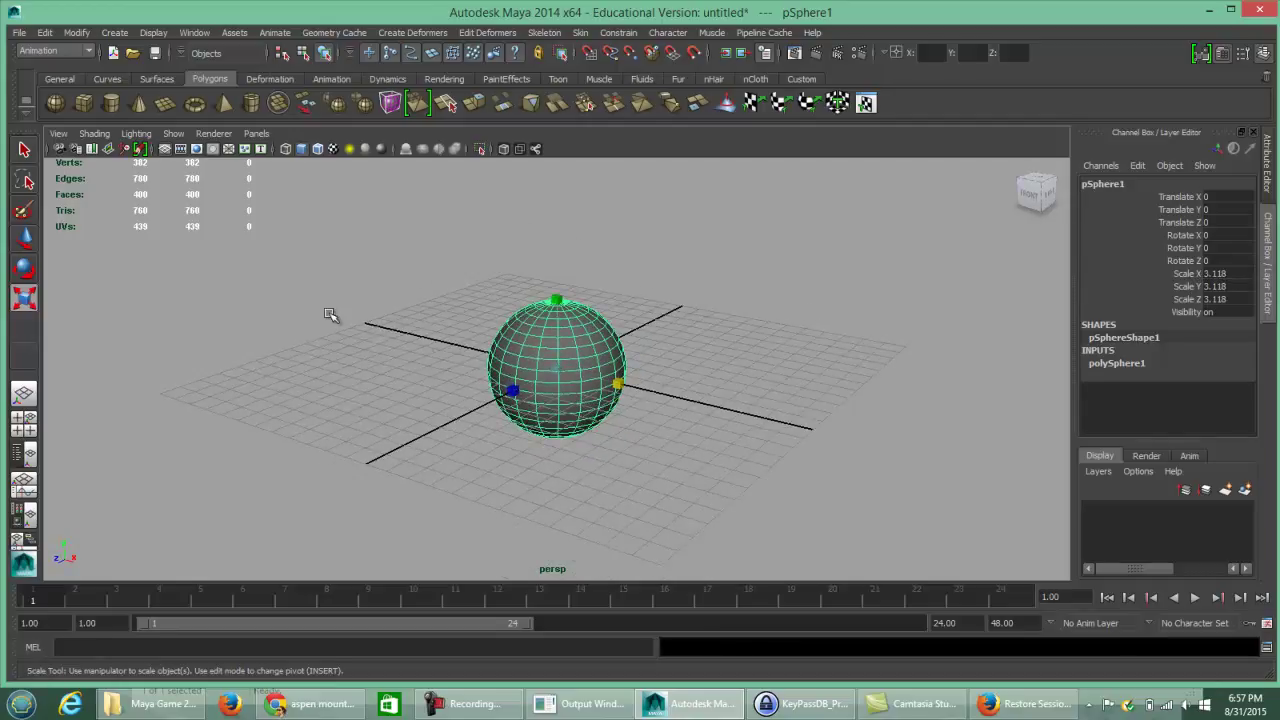
# Create a NURBS circle at the origin and show the scene in wireframe
pyautogui.click(115, 33)
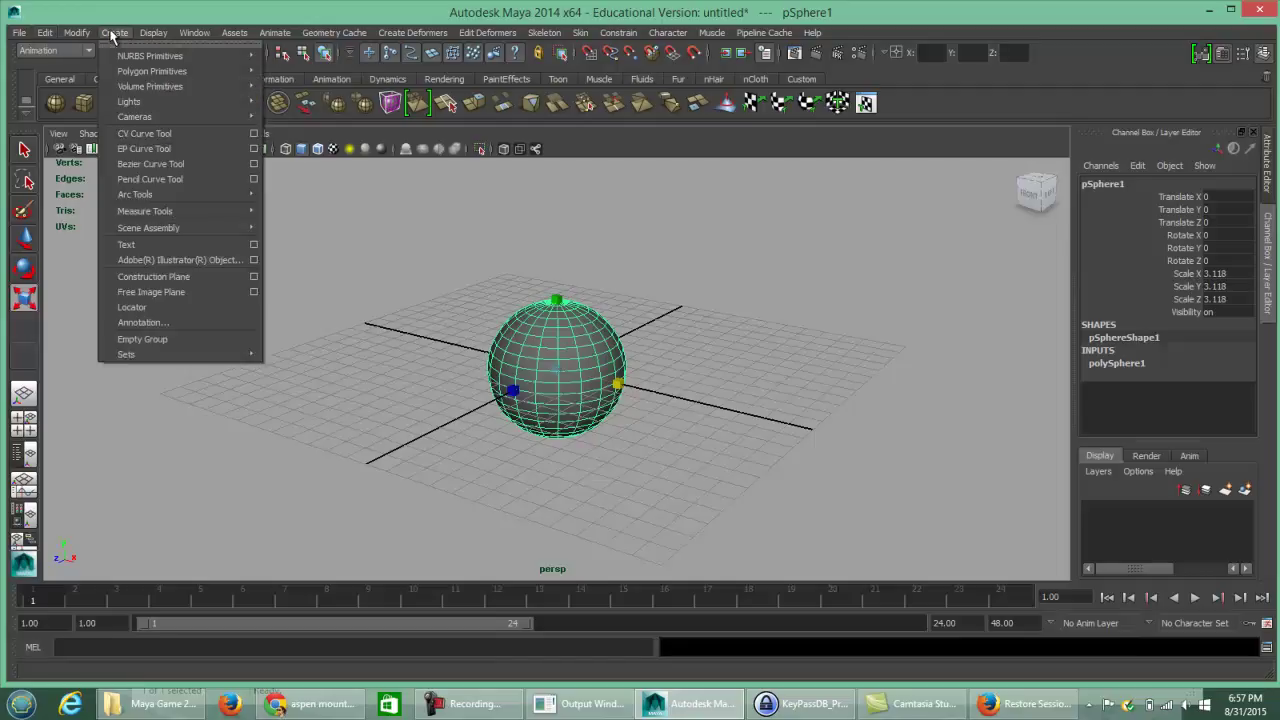
pyautogui.moveTo(117, 56)
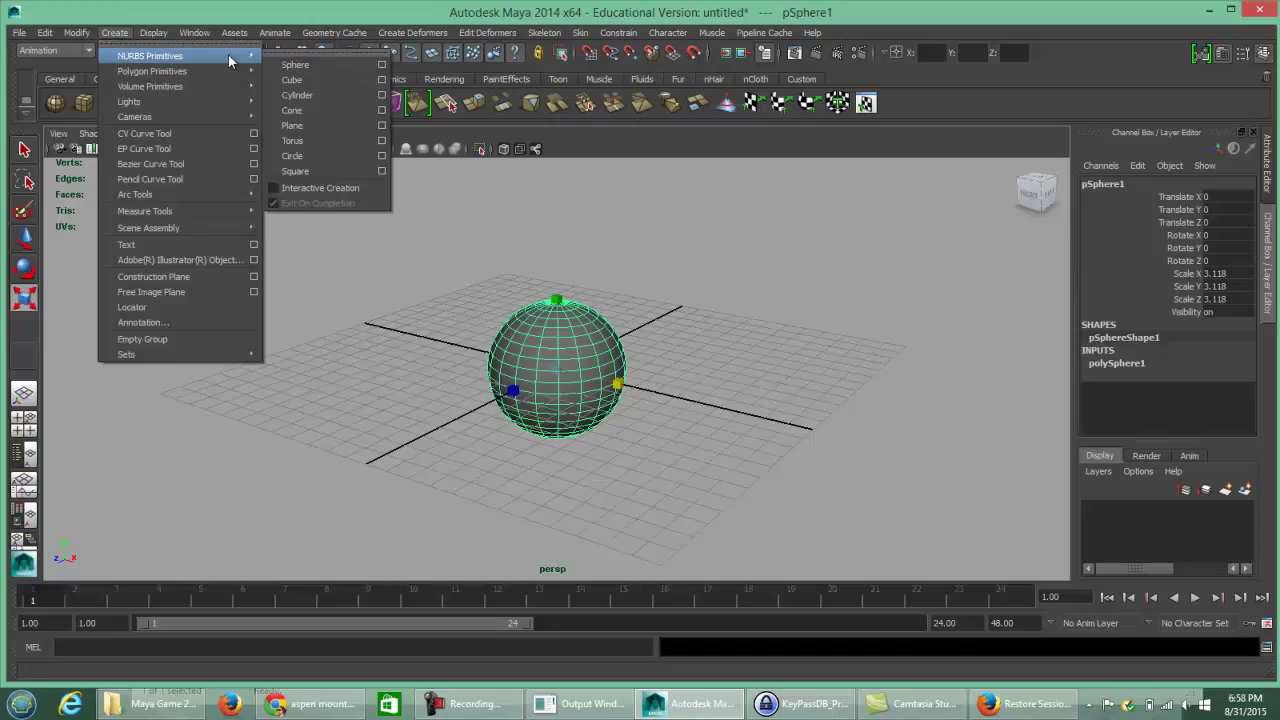
pyautogui.click(293, 159)
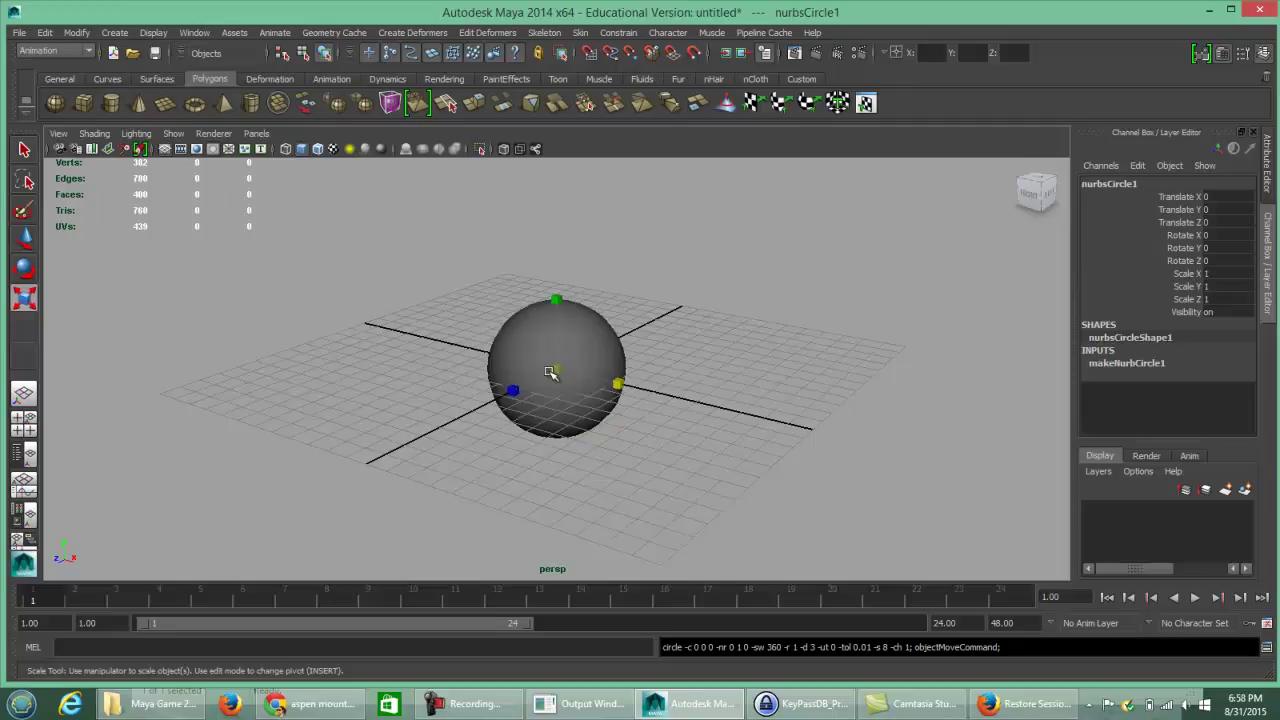
pyautogui.press('4')
pyautogui.keyDown('alt'); pyautogui.moveTo(462, 416); pyautogui.dragTo(900, 461, button='right'); pyautogui.keyUp('alt')
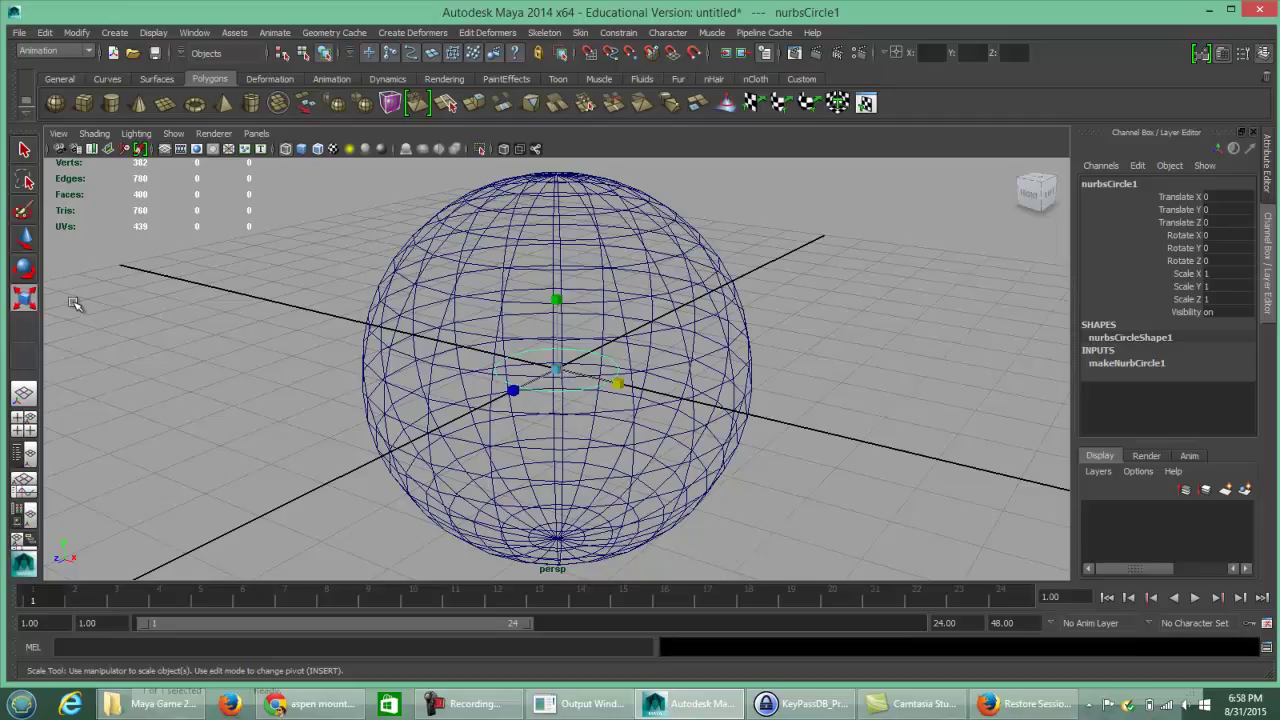
# Scale nurbsCircle1 uniformly to 5.483 so it rings widely around the sphere
pyautogui.moveTo(553, 371); pyautogui.dragTo(899, 488)
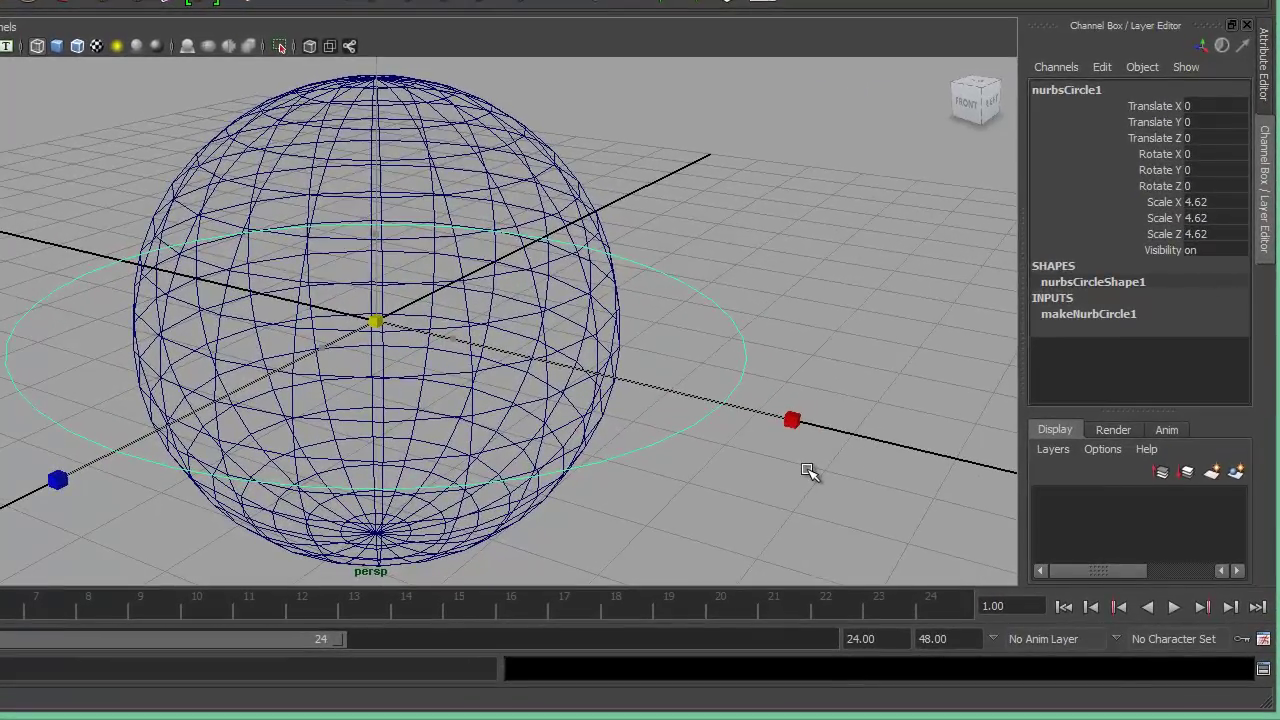
pyautogui.moveTo(808, 471); pyautogui.dragTo(780, 508)
pyautogui.hotkey('ctrl', 'z')
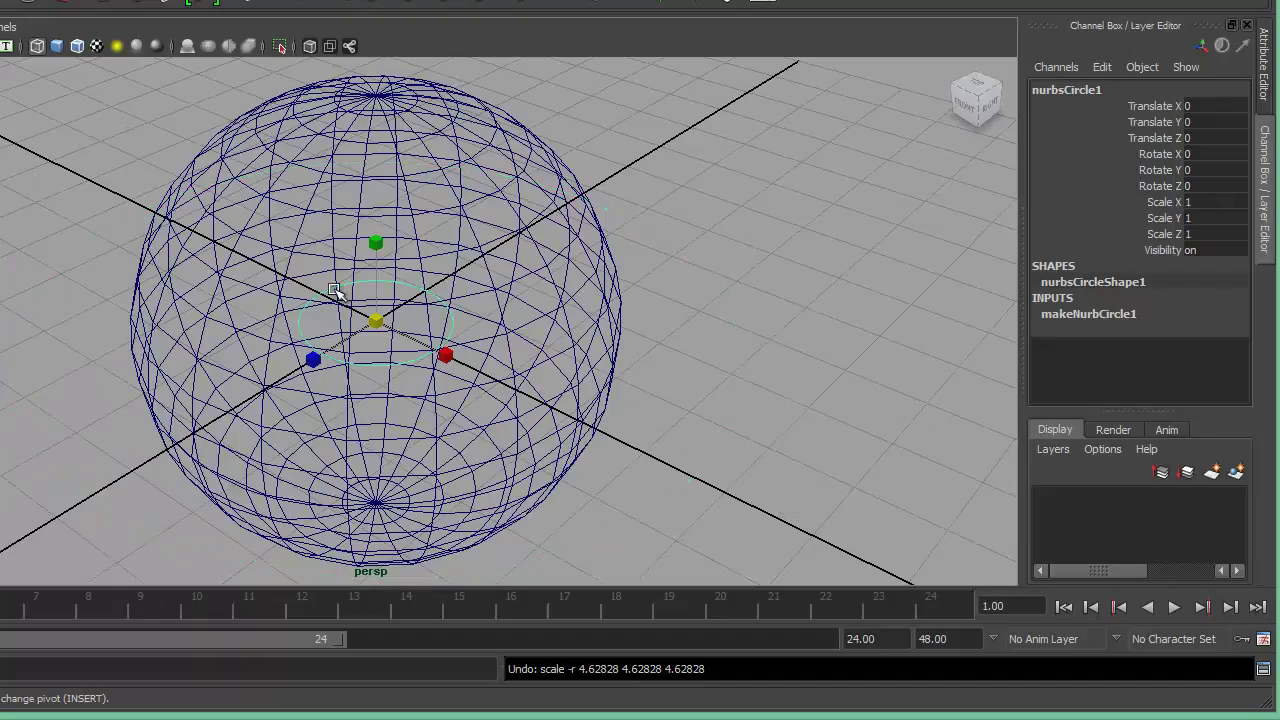
pyautogui.click(745, 350)
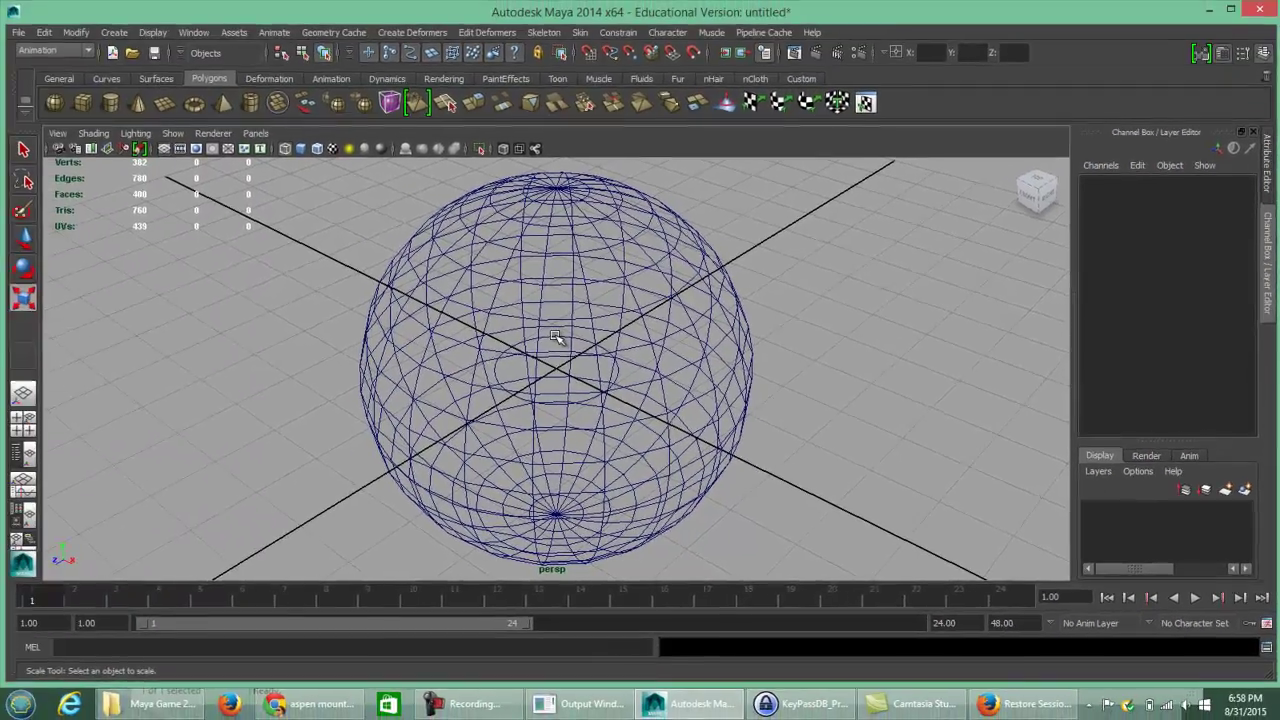
pyautogui.click(376, 282)
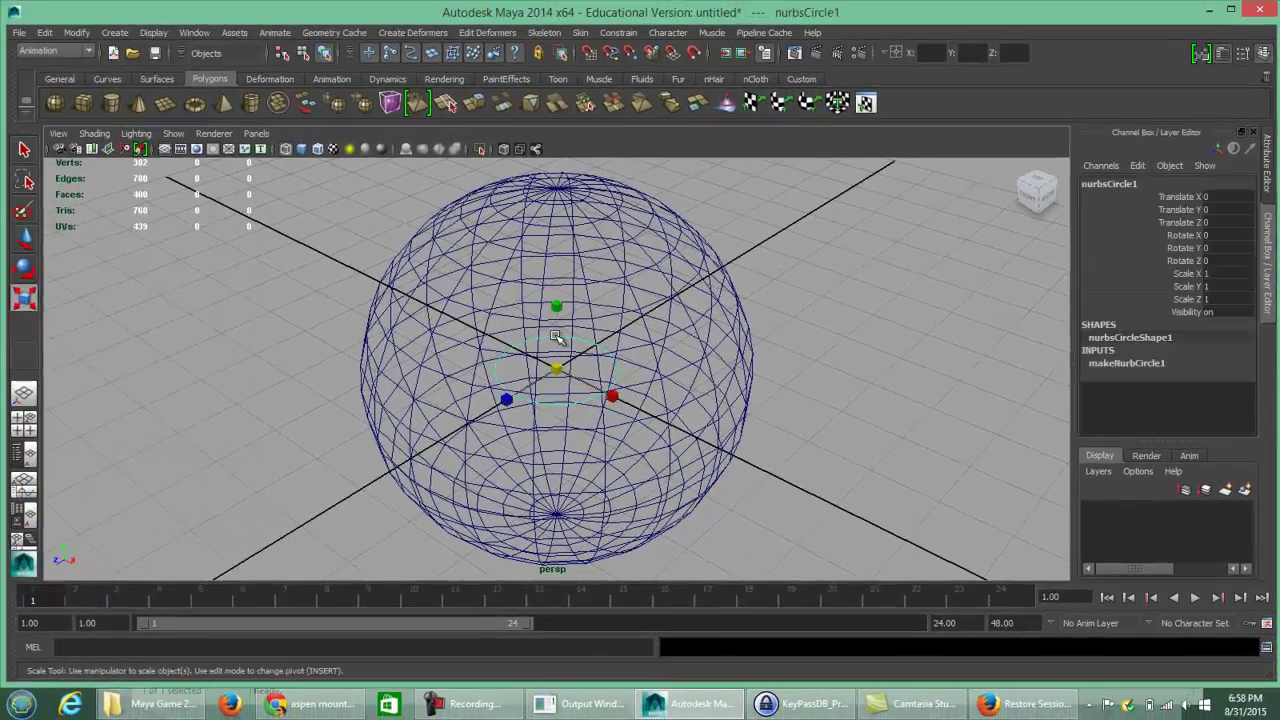
pyautogui.moveTo(558, 370); pyautogui.dragTo(975, 457)
pyautogui.keyDown('alt'); pyautogui.moveTo(975, 457); pyautogui.dragTo(800, 449, button='right'); pyautogui.keyUp('alt')
pyautogui.keyDown('alt'); pyautogui.moveTo(800, 449); pyautogui.dragTo(780, 470); pyautogui.keyUp('alt')
pyautogui.moveTo(557, 368); pyautogui.dragTo(604, 375)
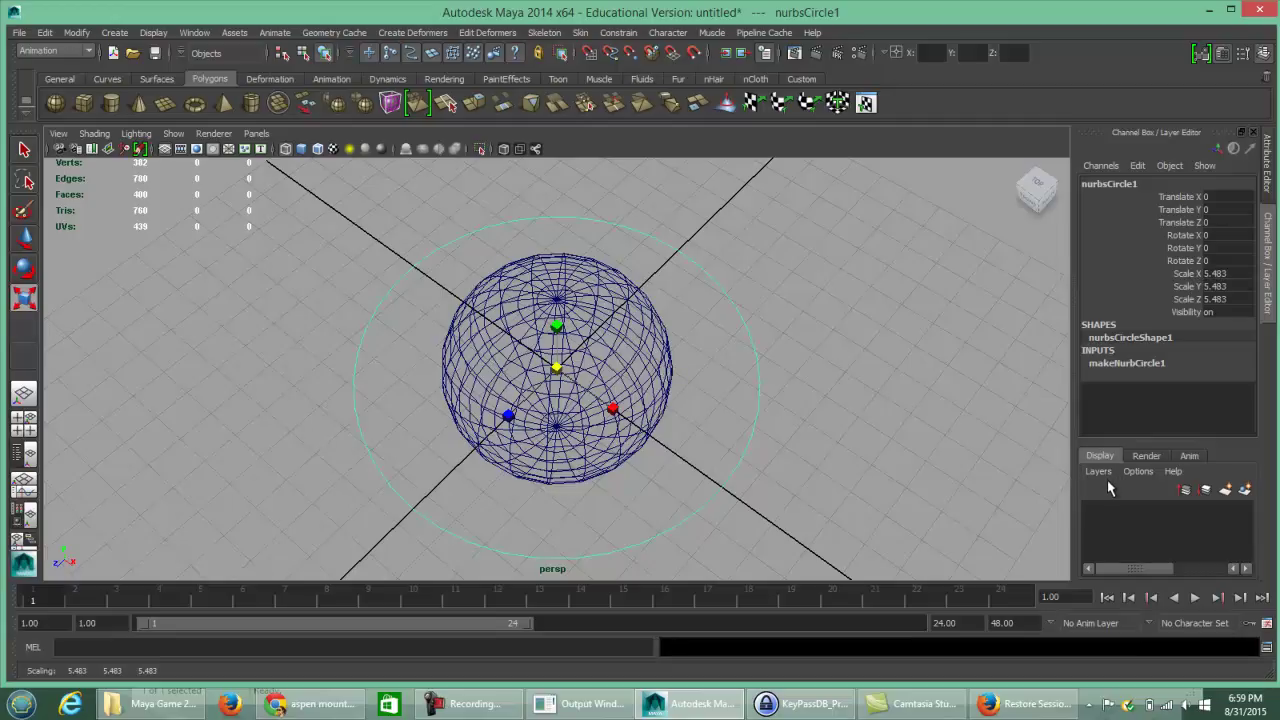
# Duplicate the orbit circle and scale nurbsCircle2 uniformly to about 7.28
pyautogui.click(44, 32)
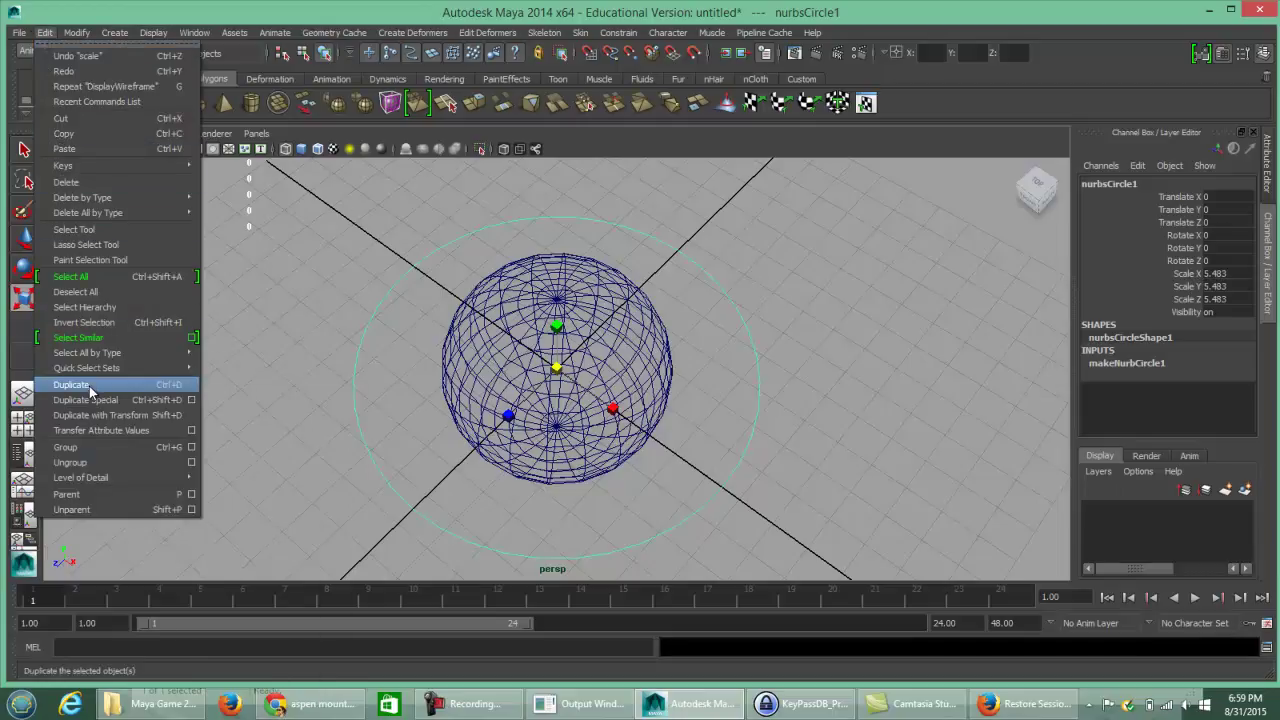
pyautogui.click(170, 393)
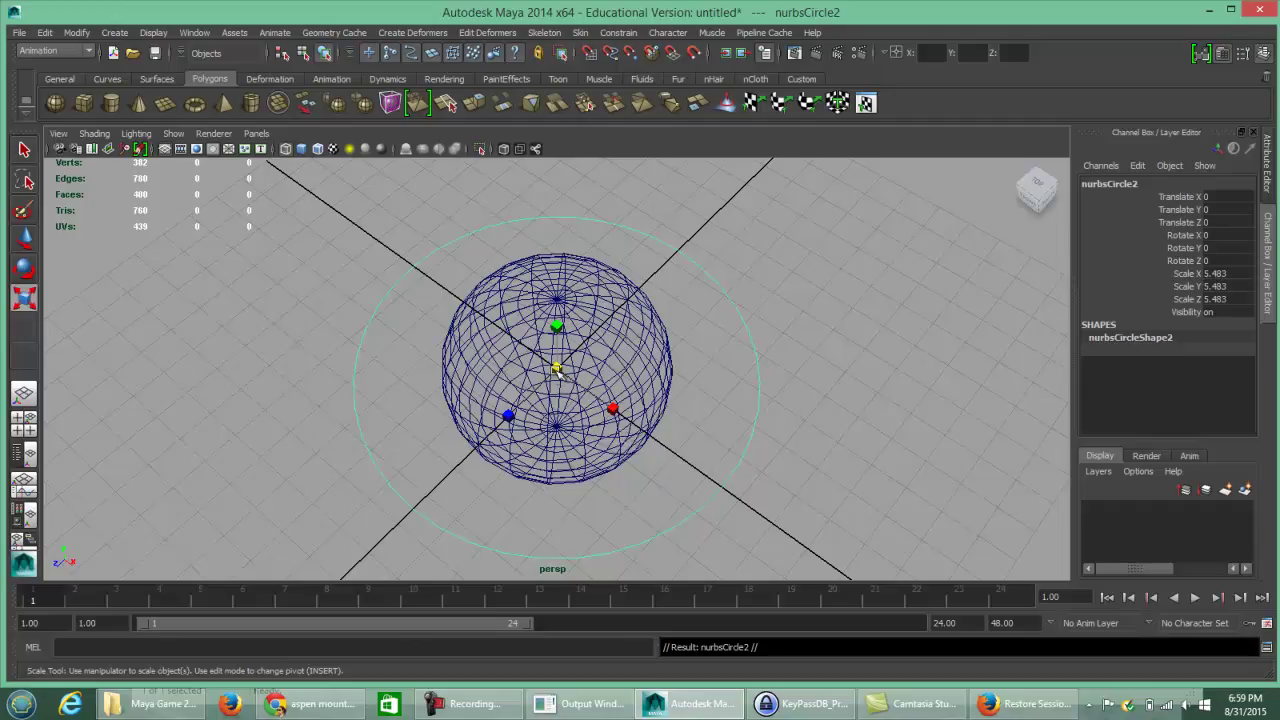
pyautogui.moveTo(557, 368); pyautogui.dragTo(662, 385)
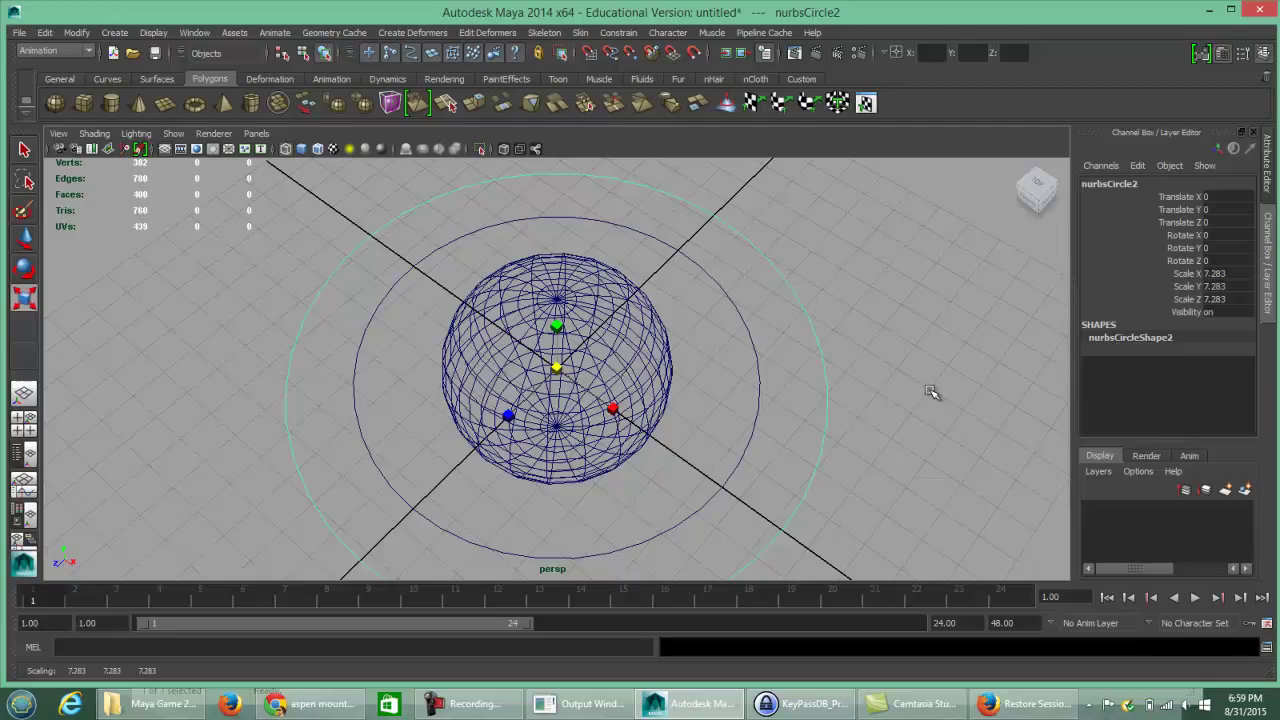
# Rename the sphere to pSun in the Channel Box
pyautogui.click(22, 149)
pyautogui.click(568, 376)
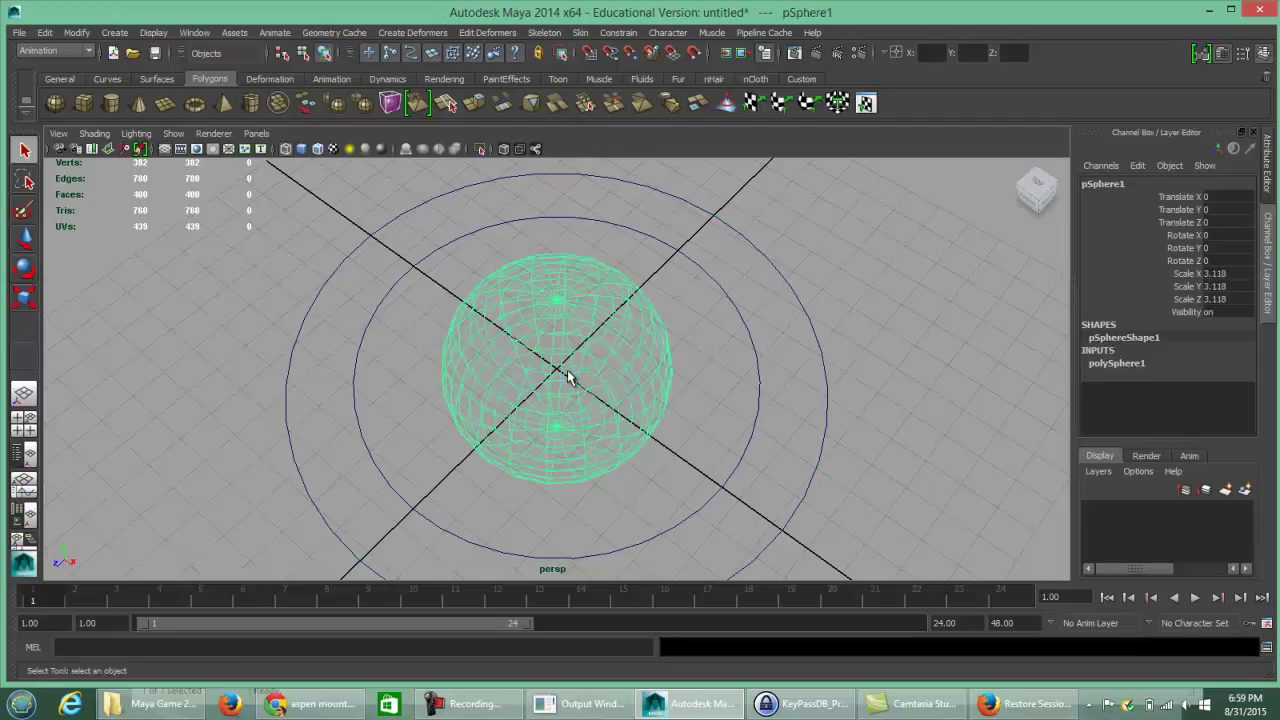
pyautogui.click(1112, 186)
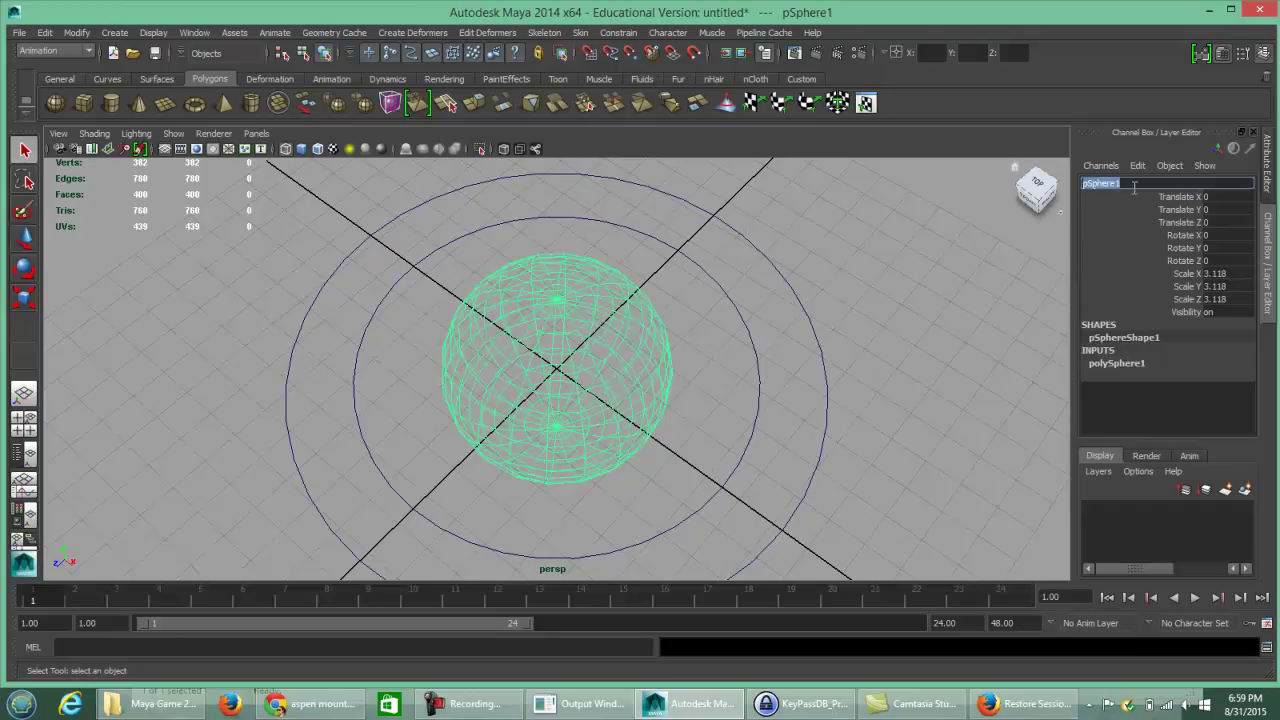
pyautogui.write('pSun')
pyautogui.press('Return')
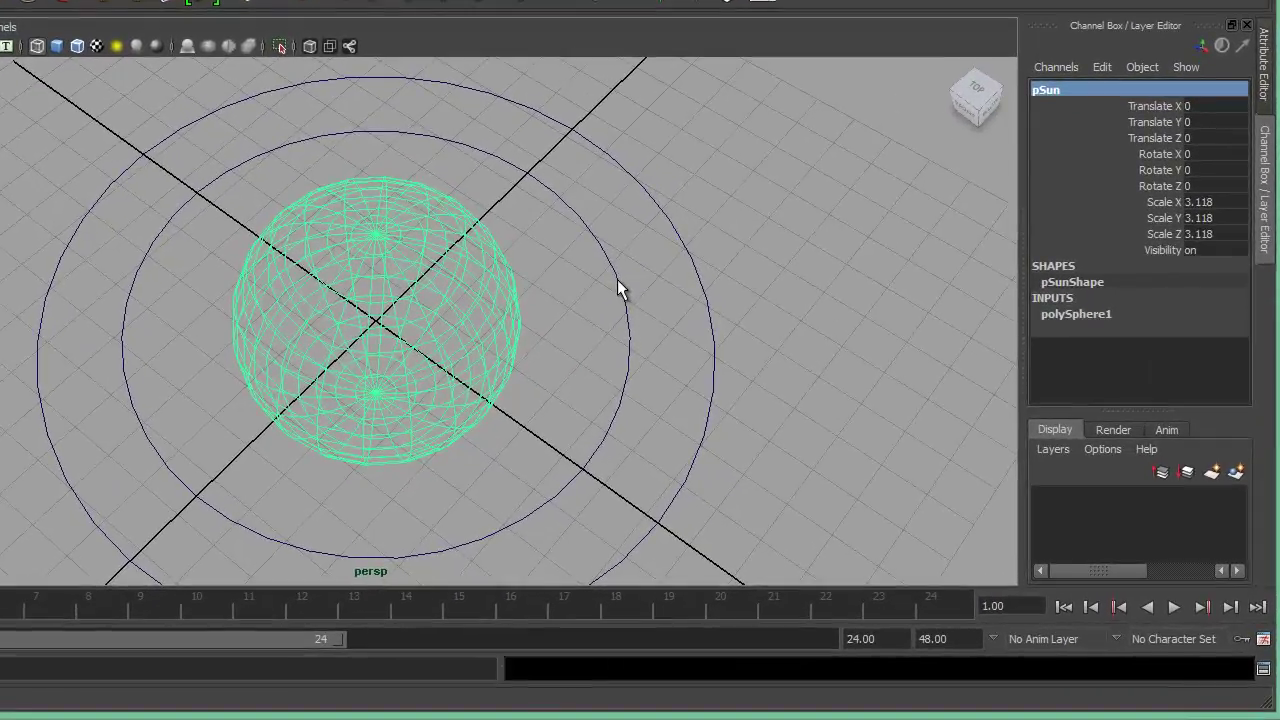
# Rename the inner orbit circle nurbsCircle1 to nMercury, then select the outer circle
pyautogui.click(617, 282)
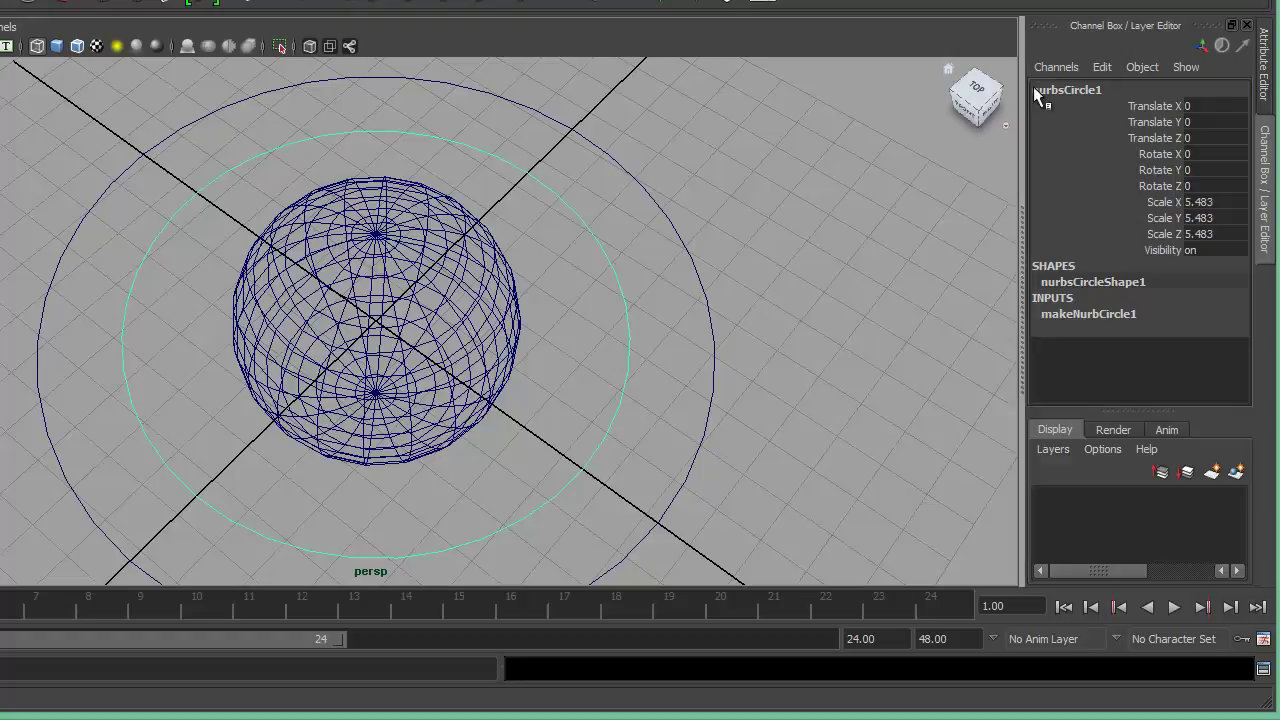
pyautogui.doubleClick(1115, 88)
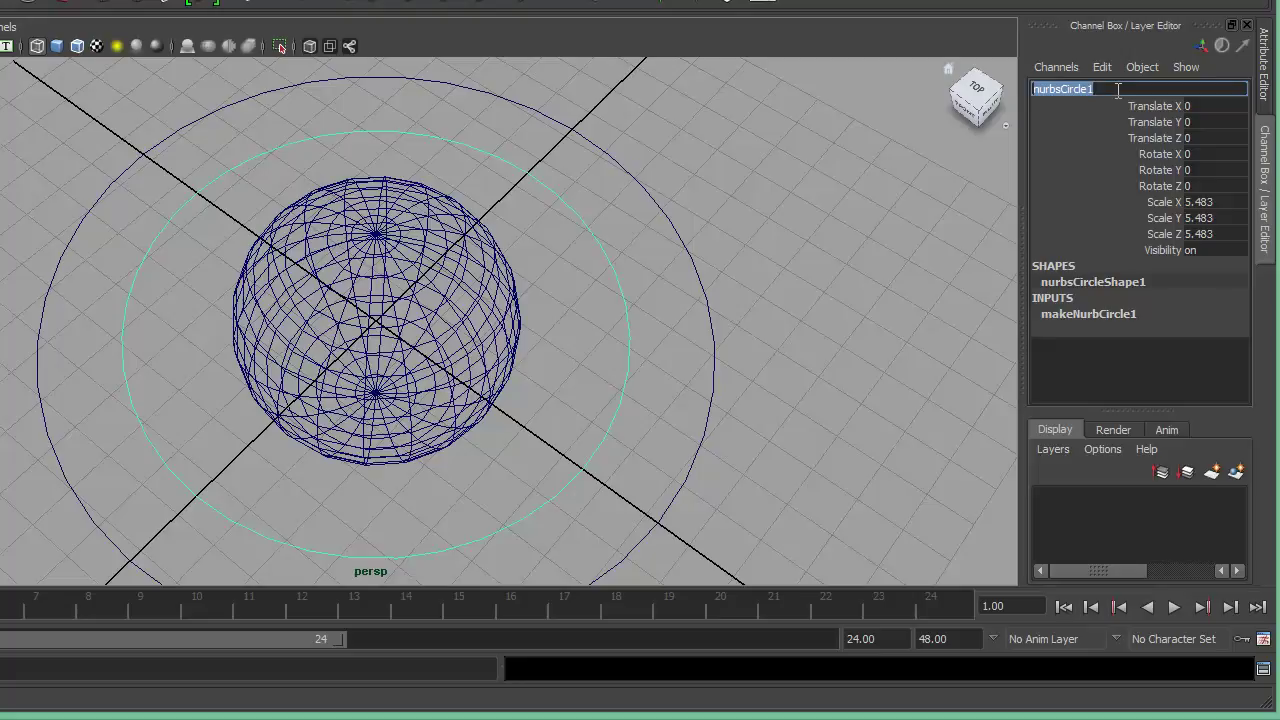
pyautogui.write('nMercury')
pyautogui.press('Return')
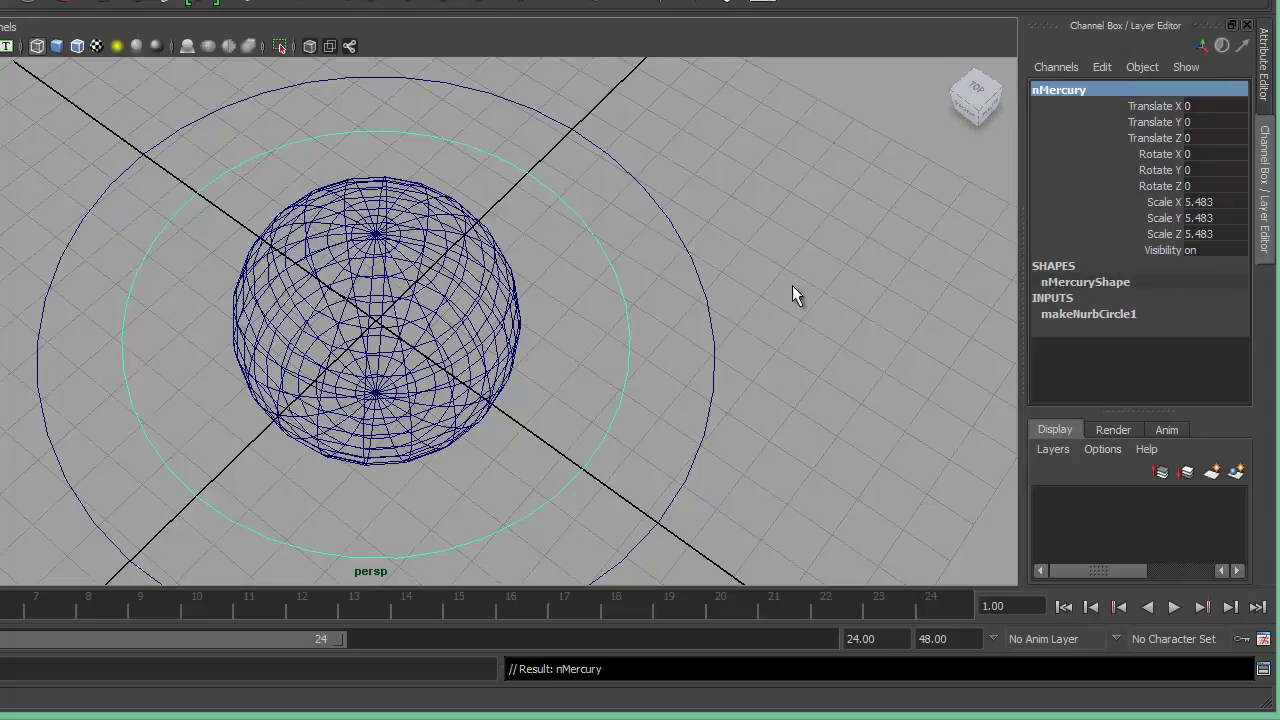
pyautogui.click(700, 240)
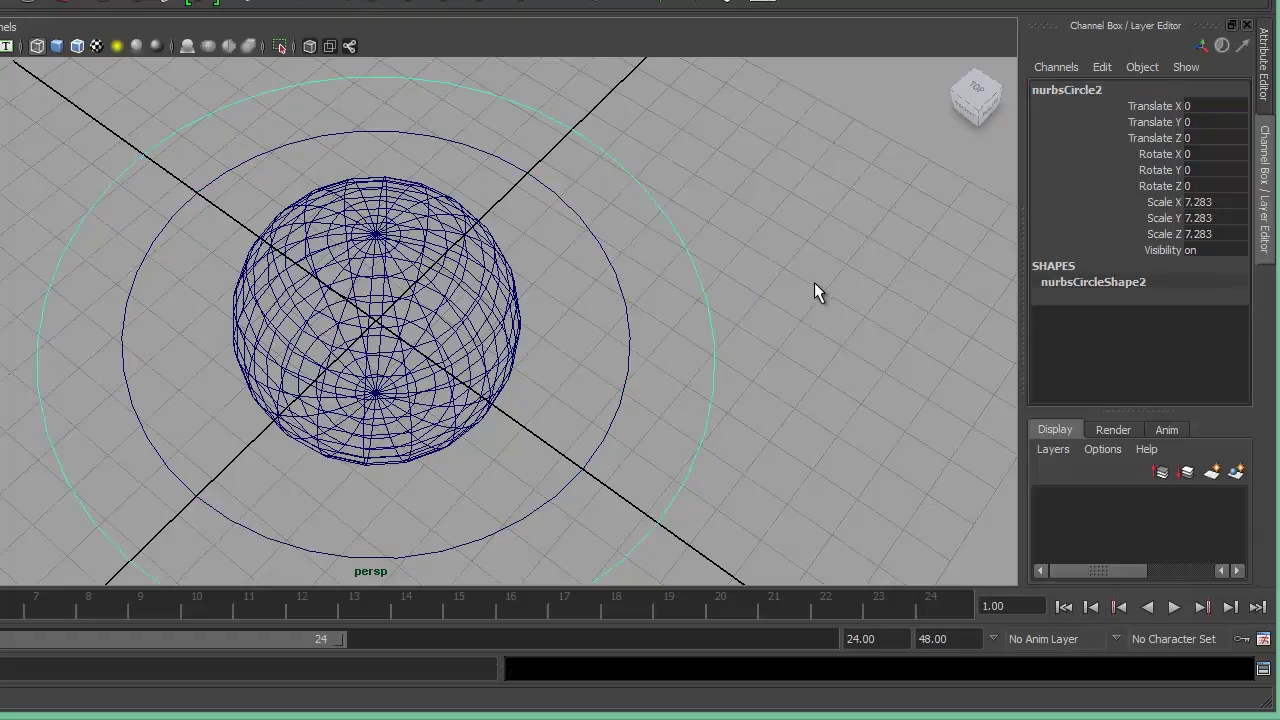
# Turn on smooth shading and pull back so pSun, nMercury and nurbsCircle2 are all in view
pyautogui.keyDown('alt'); pyautogui.moveTo(820, 332); pyautogui.dragTo(535, 288, button='right'); pyautogui.keyUp('alt')
pyautogui.press('5')
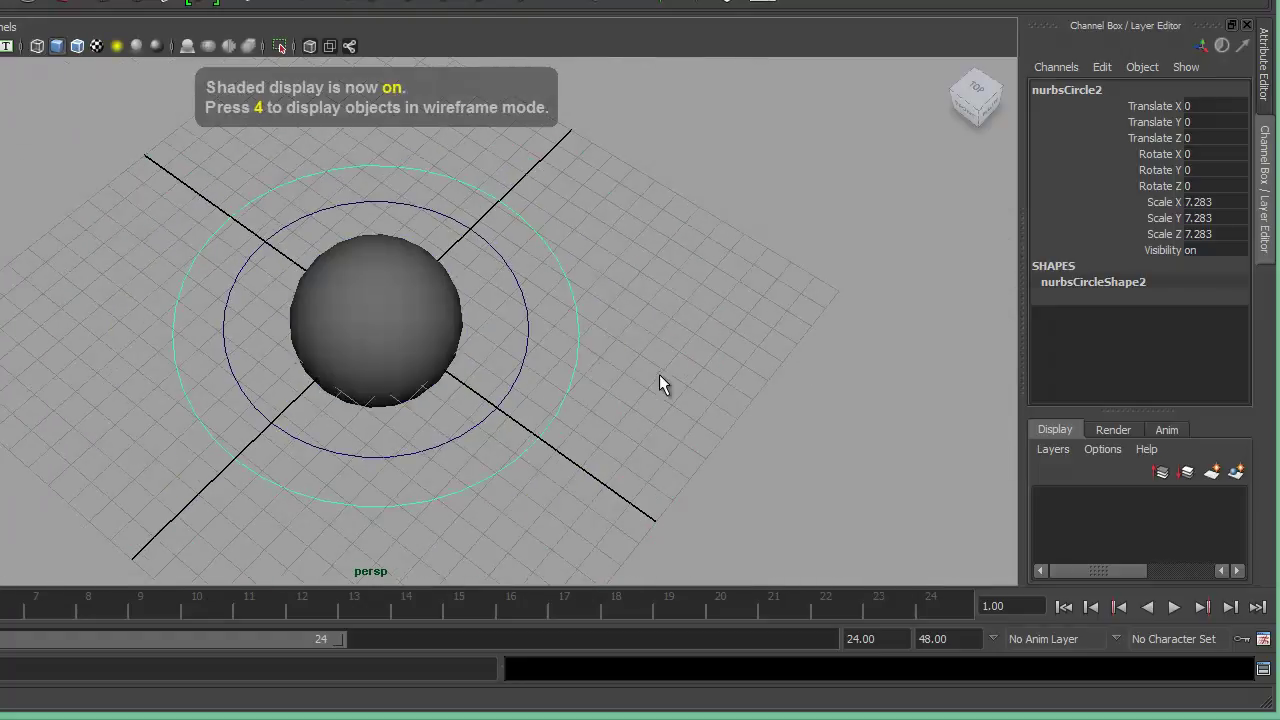
pyautogui.keyDown('alt'); pyautogui.moveTo(700, 428); pyautogui.dragTo(708, 376); pyautogui.keyUp('alt')
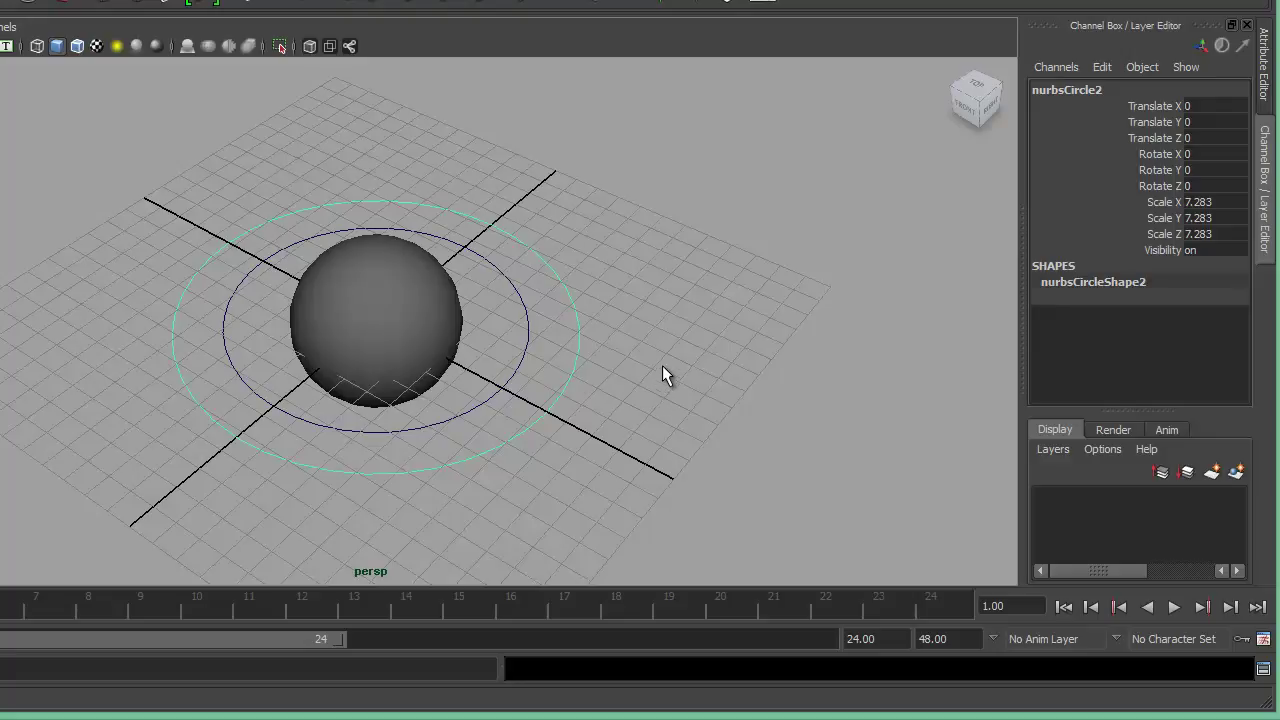
pyautogui.keyDown('alt'); pyautogui.moveTo(660, 366); pyautogui.dragTo(676, 408, button='middle'); pyautogui.keyUp('alt')
pyautogui.keyDown('alt'); pyautogui.moveTo(654, 397); pyautogui.dragTo(575, 372); pyautogui.keyUp('alt')
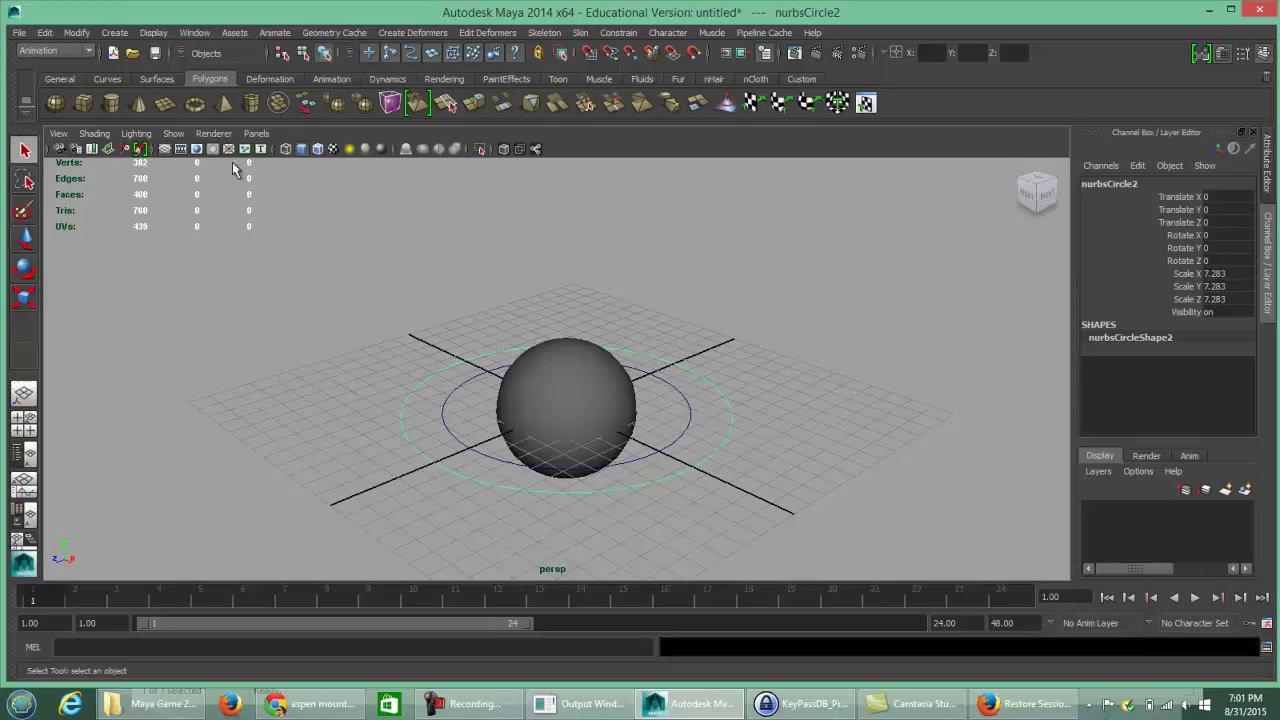
# Create the text SUN as Times New Roman curves, grouped as Text_SUN_1, beside the sun
pyautogui.click(114, 37)
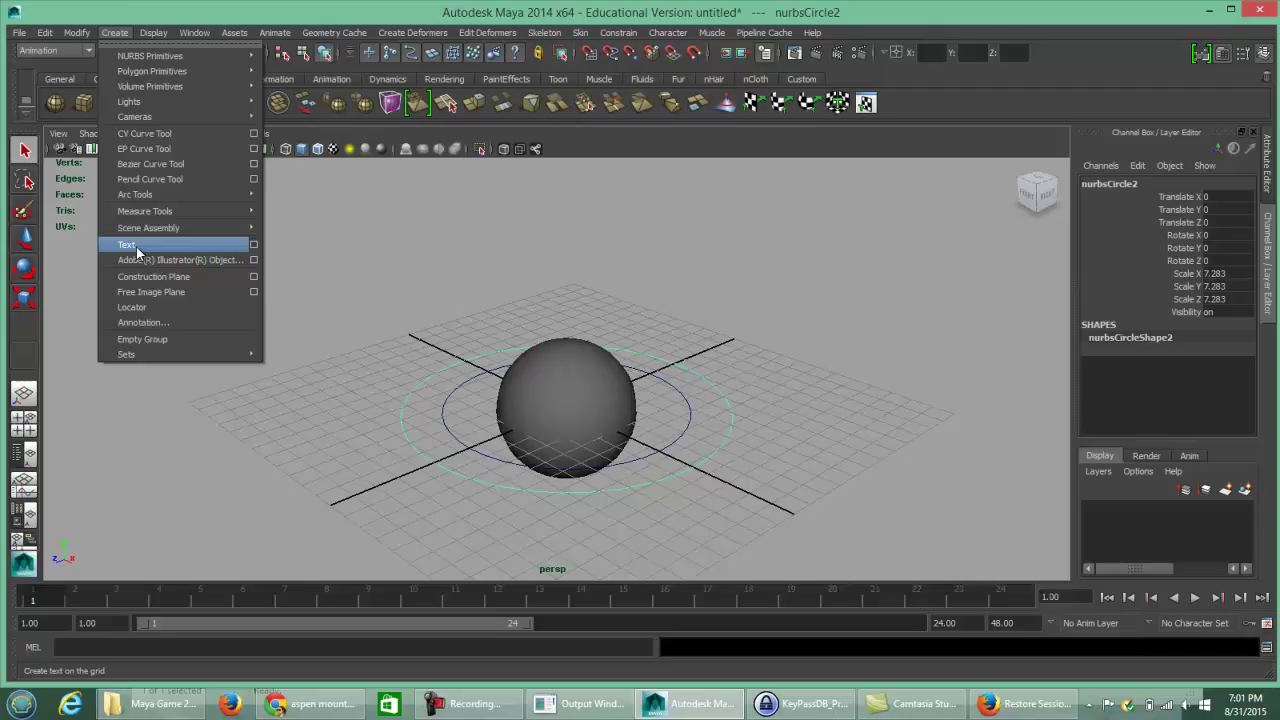
pyautogui.click(254, 245)
pyautogui.moveTo(608, 287); pyautogui.dragTo(559, 286)
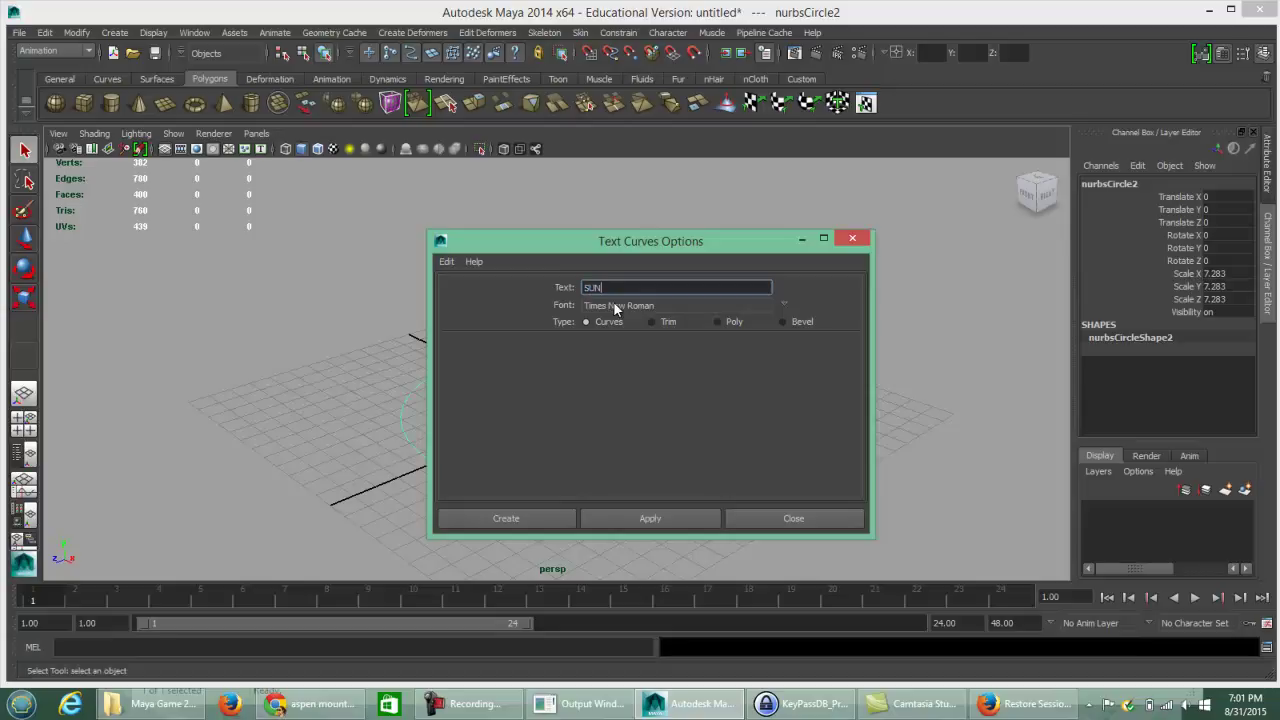
pyautogui.moveTo(643, 236); pyautogui.dragTo(535, 66)
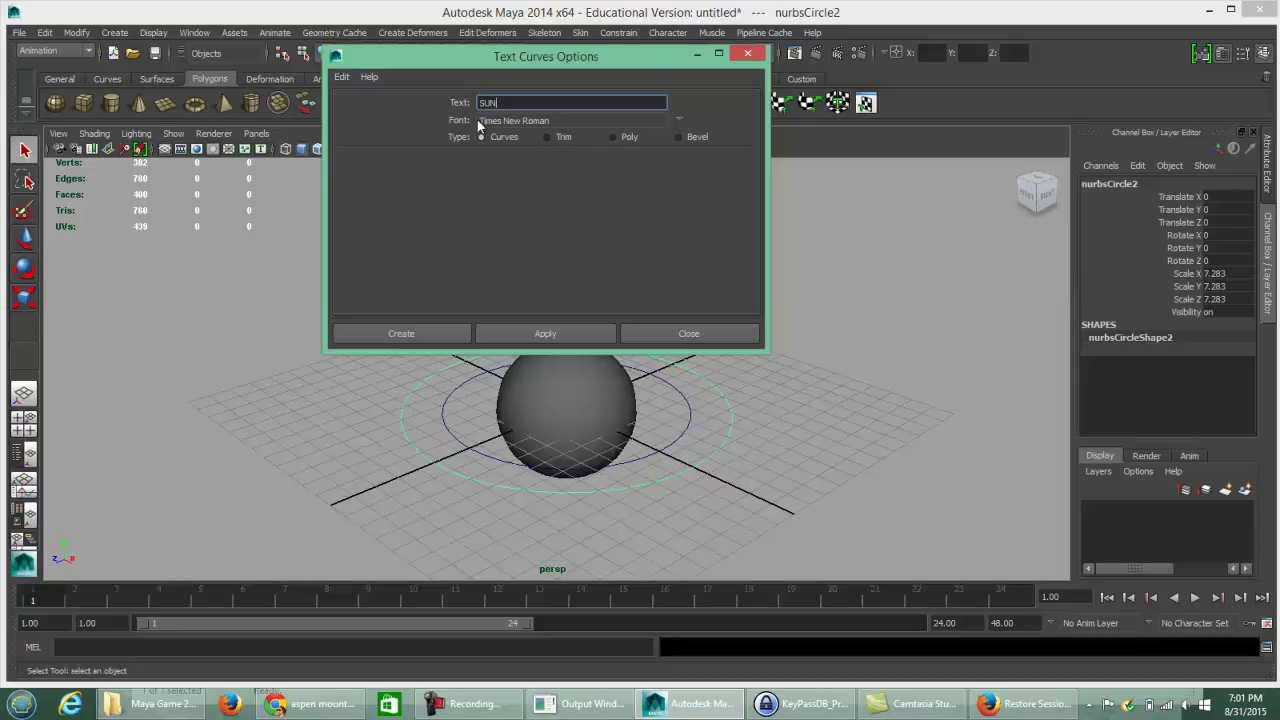
pyautogui.click(402, 334)
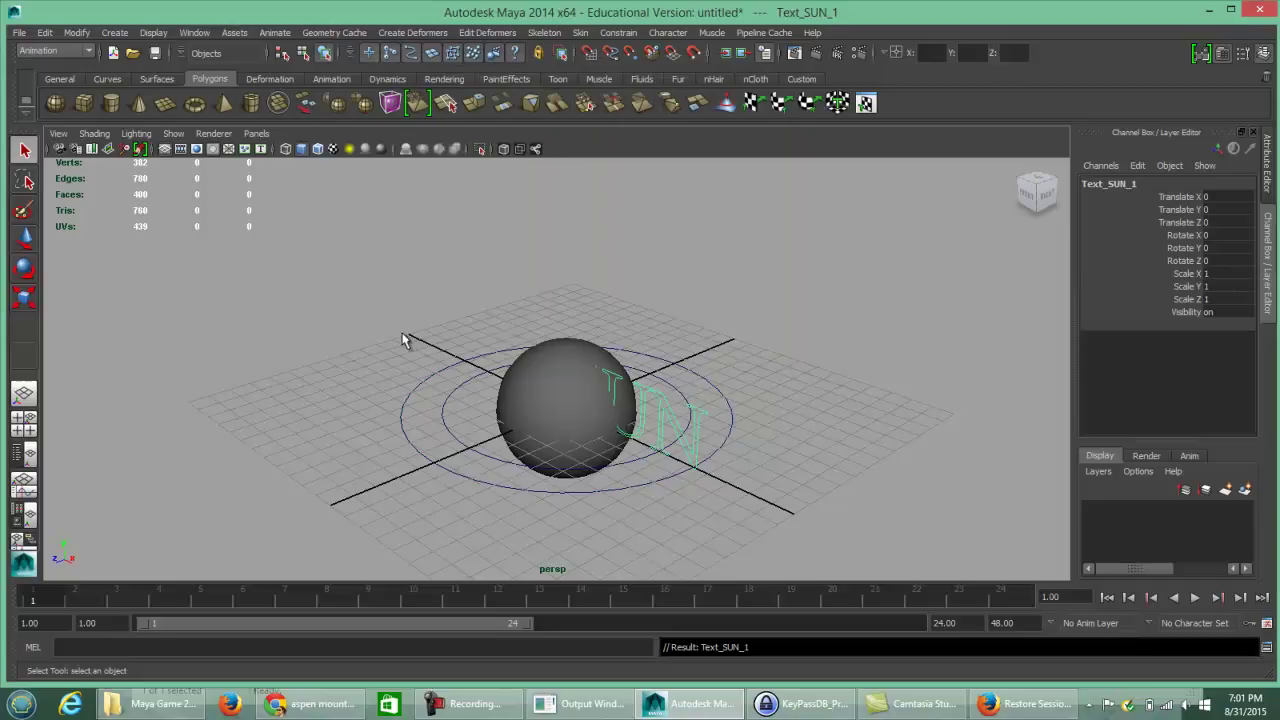
# Show the Outliner, expand Text_SUN_1 into Char_S_1, Char_U_1, Char_N_1, and select the group
pyautogui.click(30, 460)
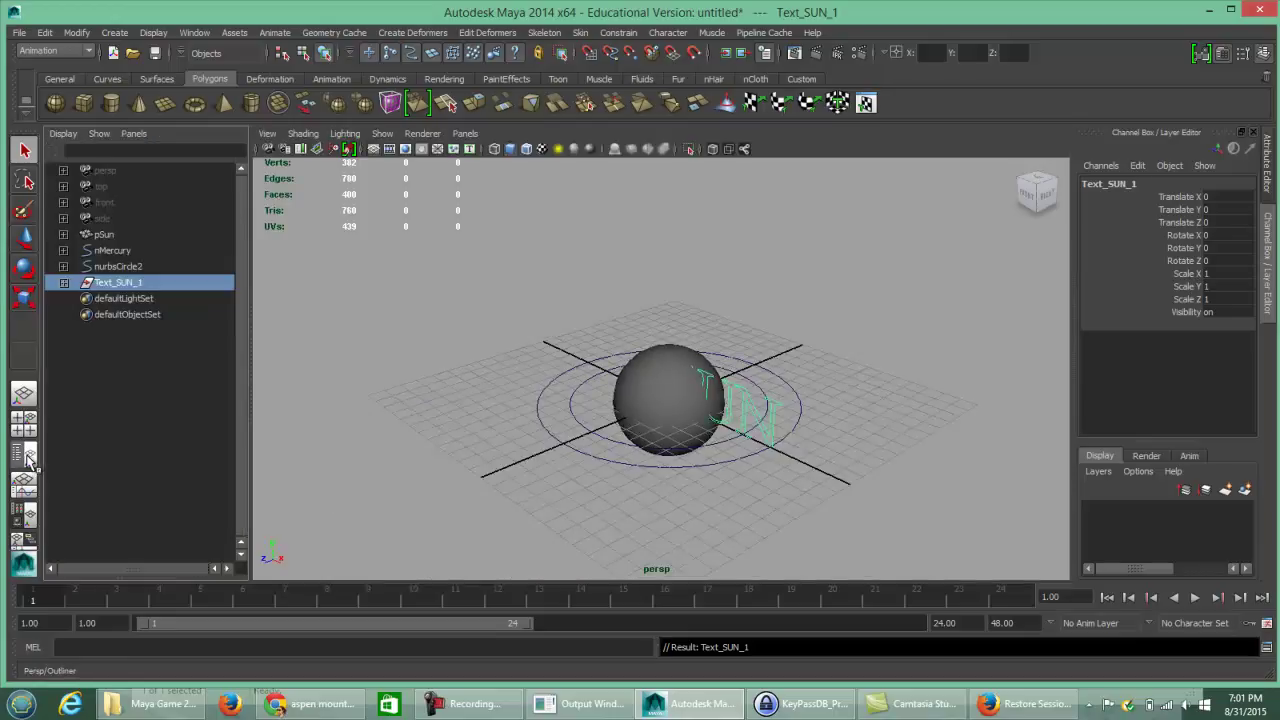
pyautogui.click(64, 284)
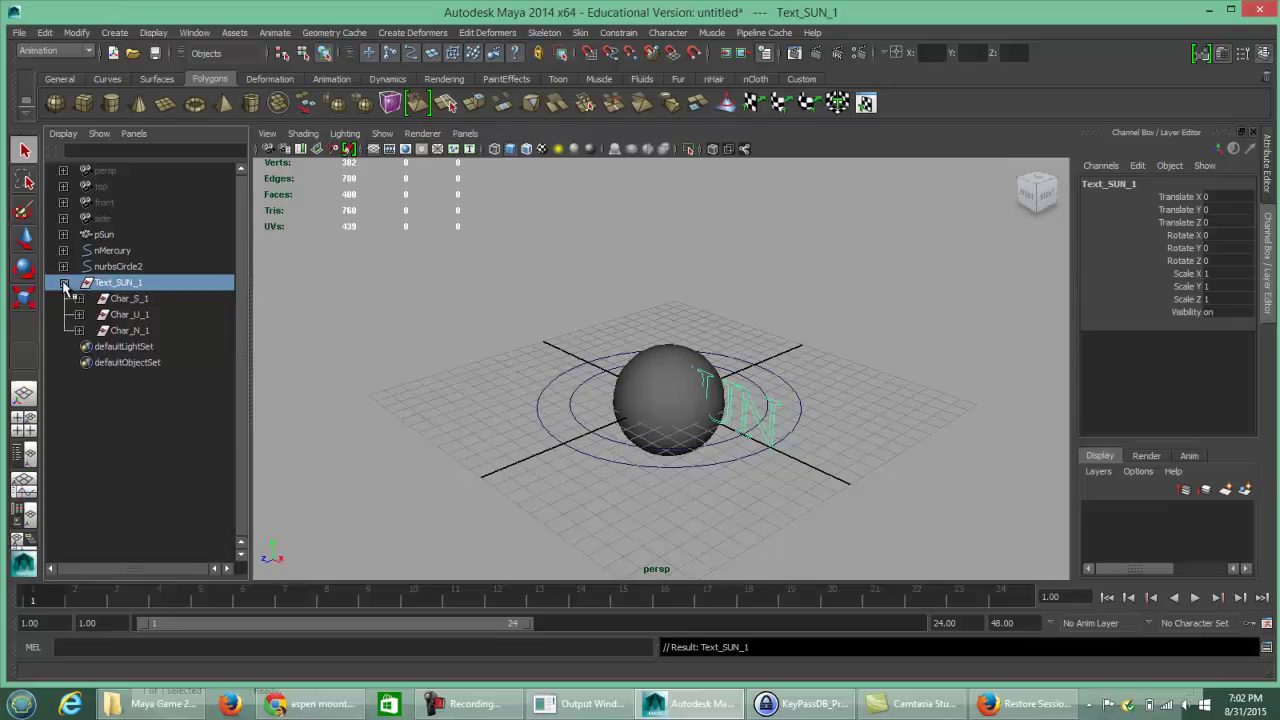
pyautogui.click(145, 300)
pyautogui.click(146, 315)
pyautogui.click(150, 331)
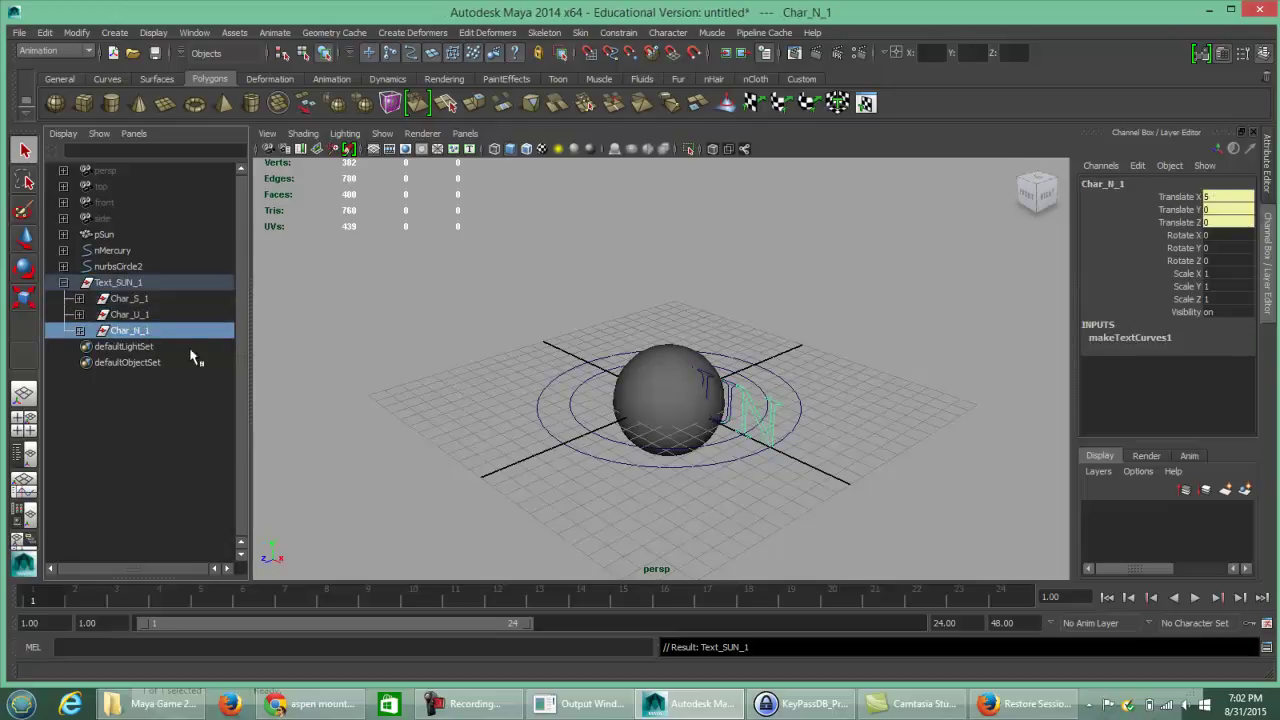
pyautogui.click(132, 284)
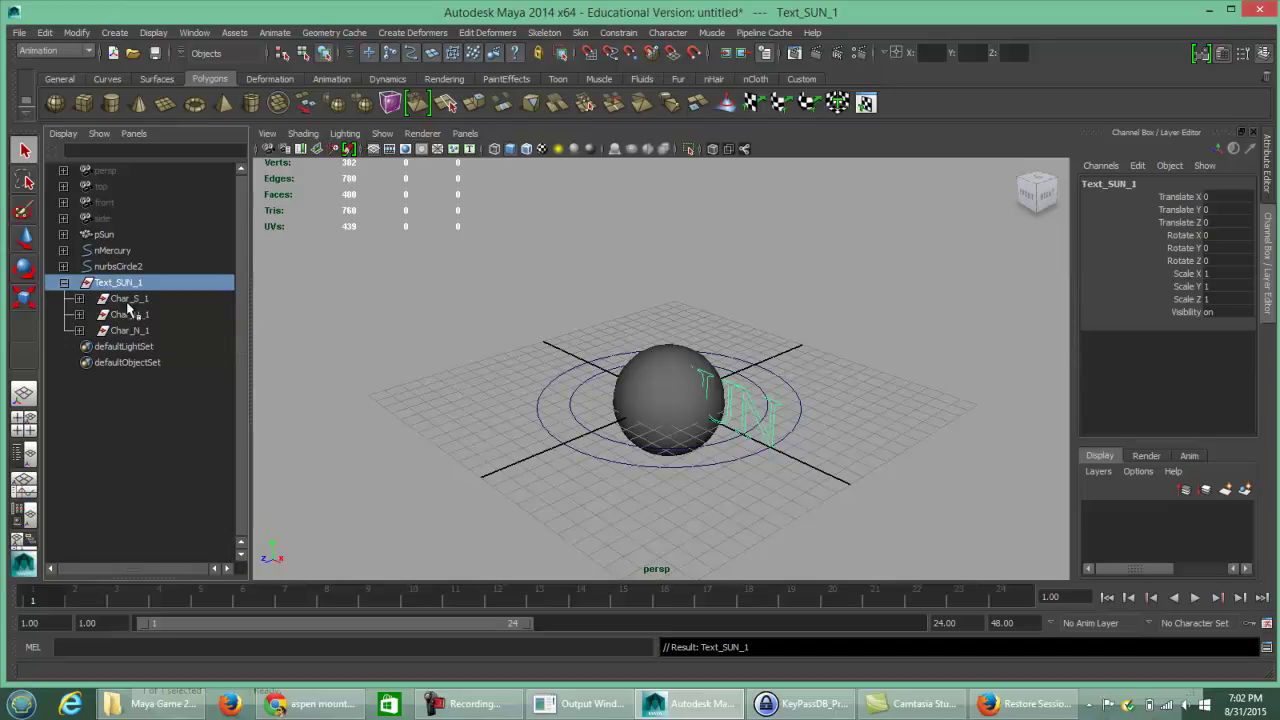
pyautogui.click(777, 415)
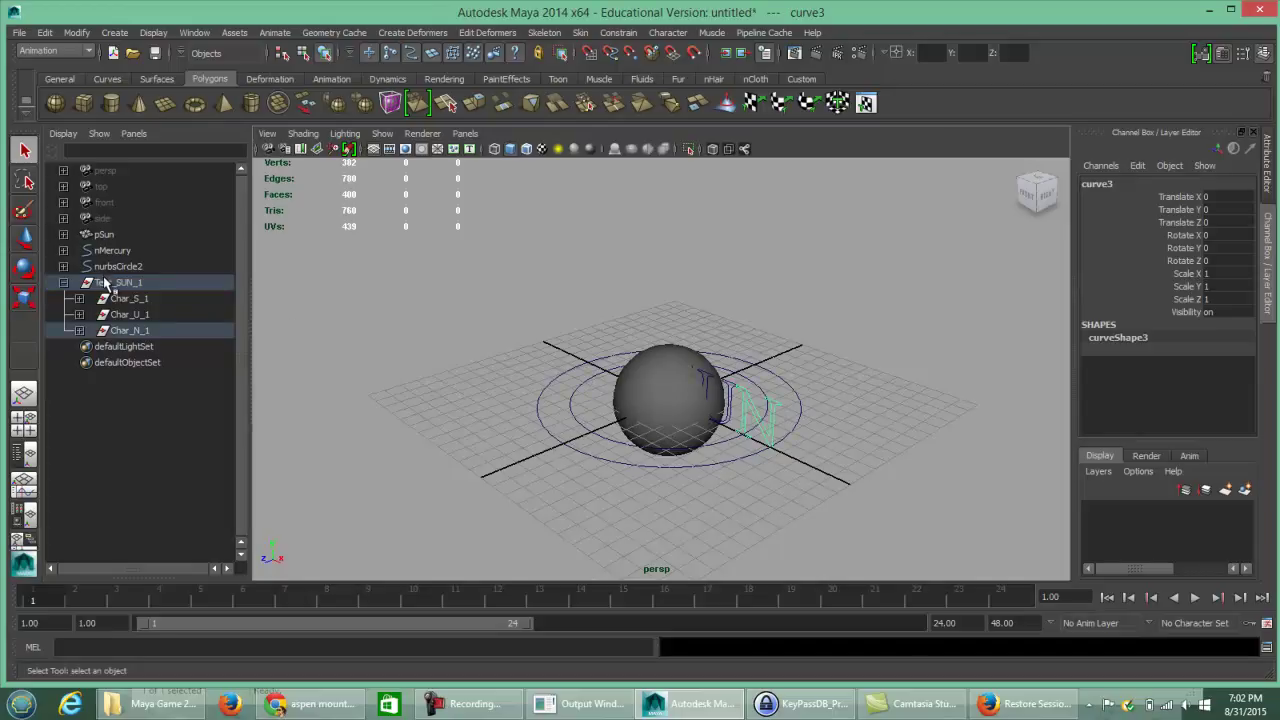
pyautogui.click(107, 286)
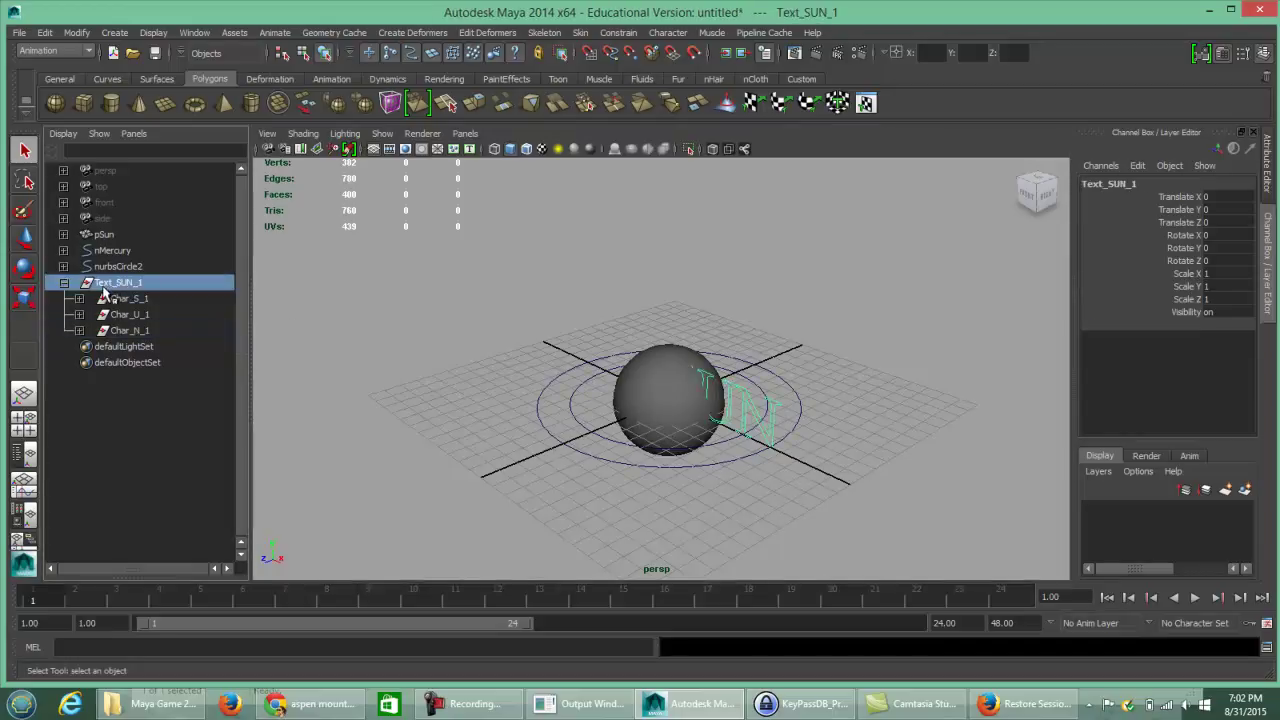
# Raise the SUN text above the sun sphere and shift it left over it
pyautogui.press('w')
pyautogui.moveTo(669, 348); pyautogui.dragTo(669, 230)
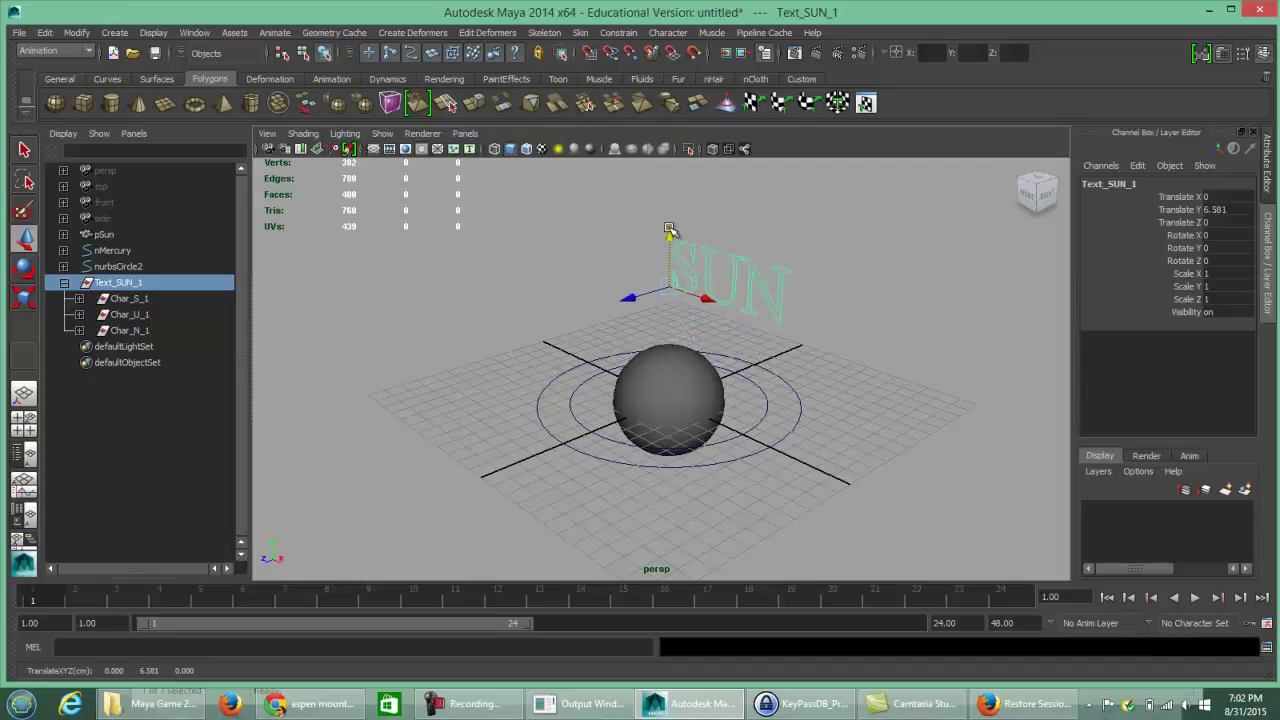
pyautogui.keyDown('alt'); pyautogui.moveTo(571, 371); pyautogui.dragTo(660, 354); pyautogui.keyUp('alt')
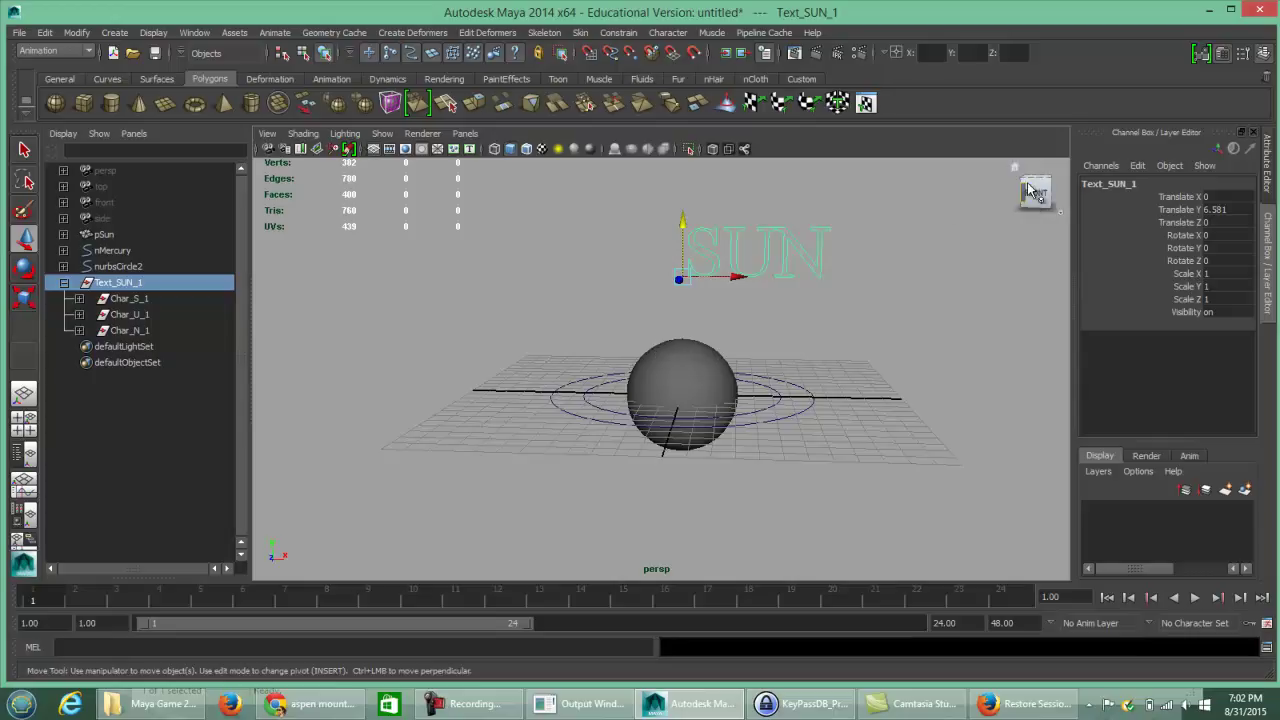
pyautogui.moveTo(745, 285); pyautogui.dragTo(604, 260)
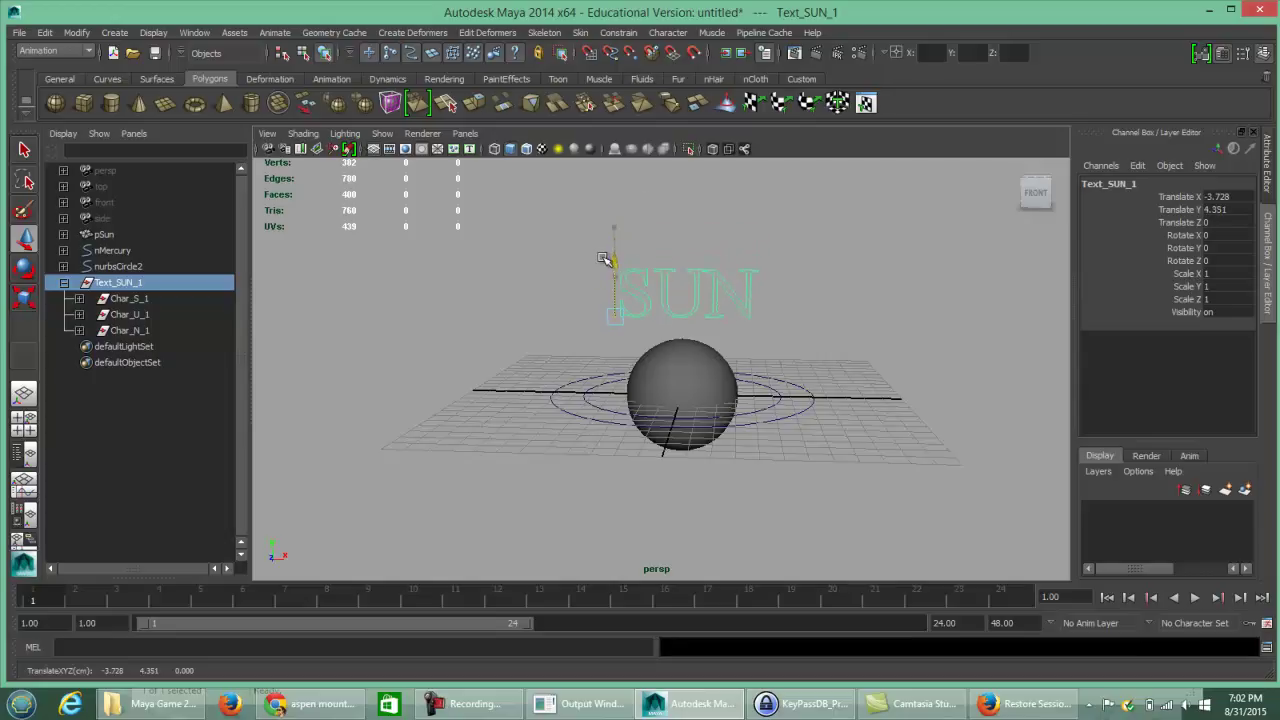
# Reselect all SUN text curves, try a further left shift, then undo it
pyautogui.click(143, 297)
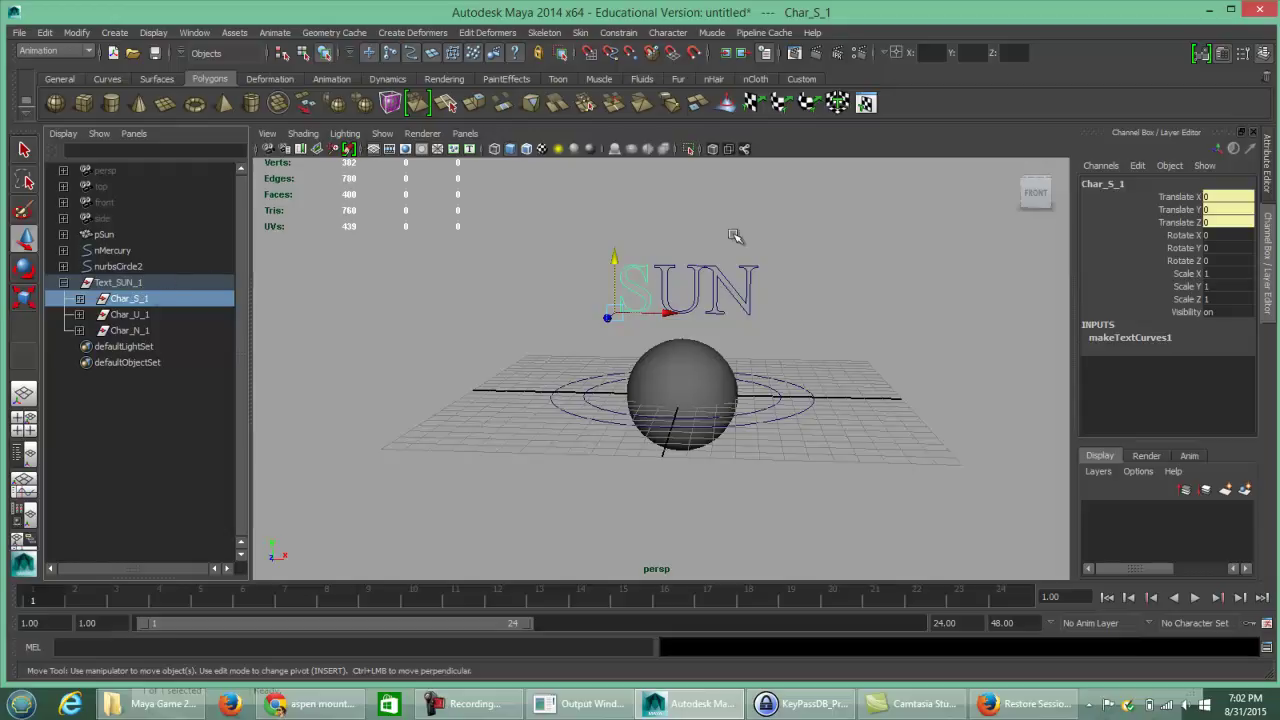
pyautogui.click(812, 262)
pyautogui.moveTo(604, 238); pyautogui.dragTo(800, 288)
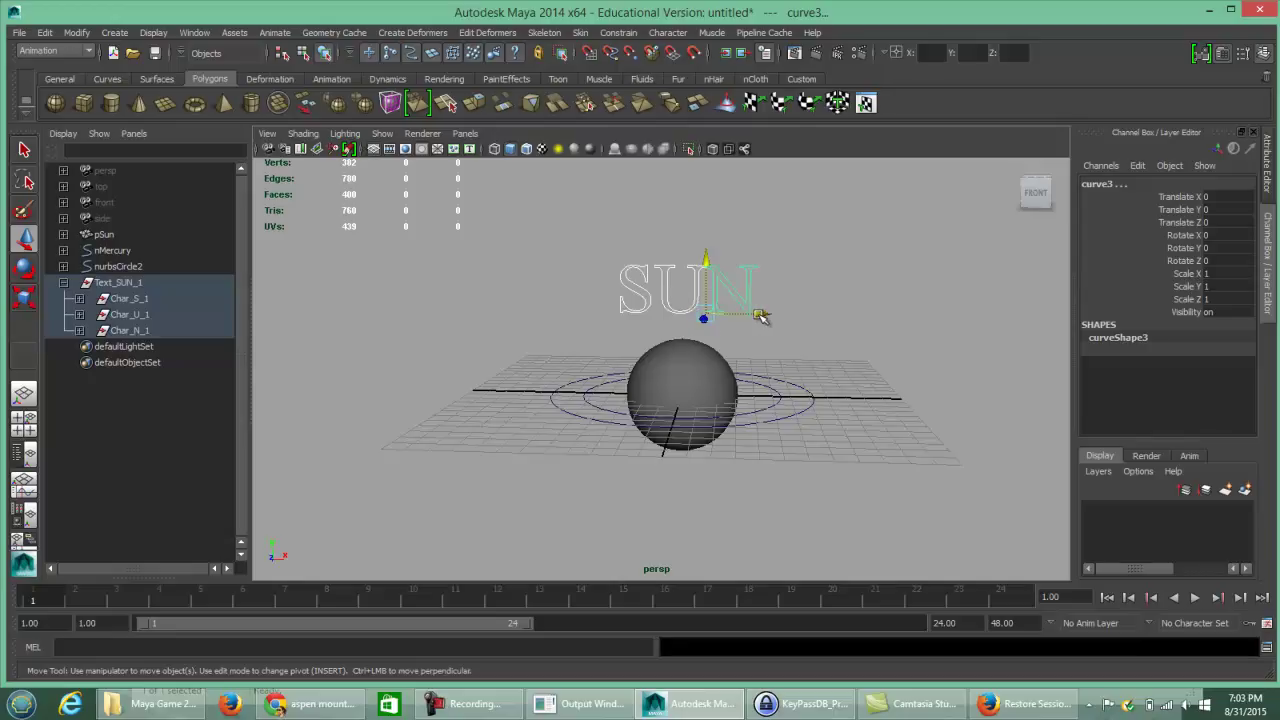
pyautogui.moveTo(760, 314)
pyautogui.mouseDown()
pyautogui.moveTo(729, 310)
pyautogui.moveTo(741, 310)
pyautogui.mouseUp()
pyautogui.hotkey('ctrl', 'z')
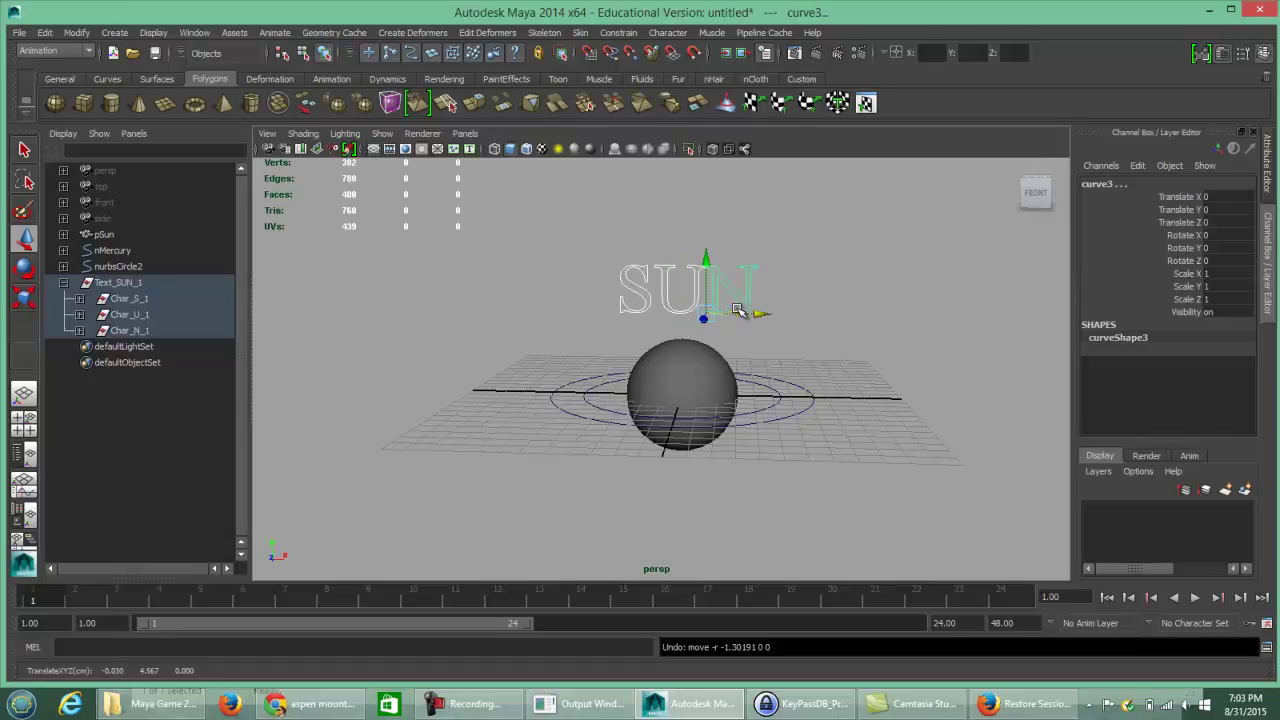
# Try shrinking the SUN text uniformly, then undo the scale
pyautogui.click(24, 298)
pyautogui.keyDown('alt'); pyautogui.moveTo(720, 390); pyautogui.dragTo(720, 408); pyautogui.keyUp('alt')
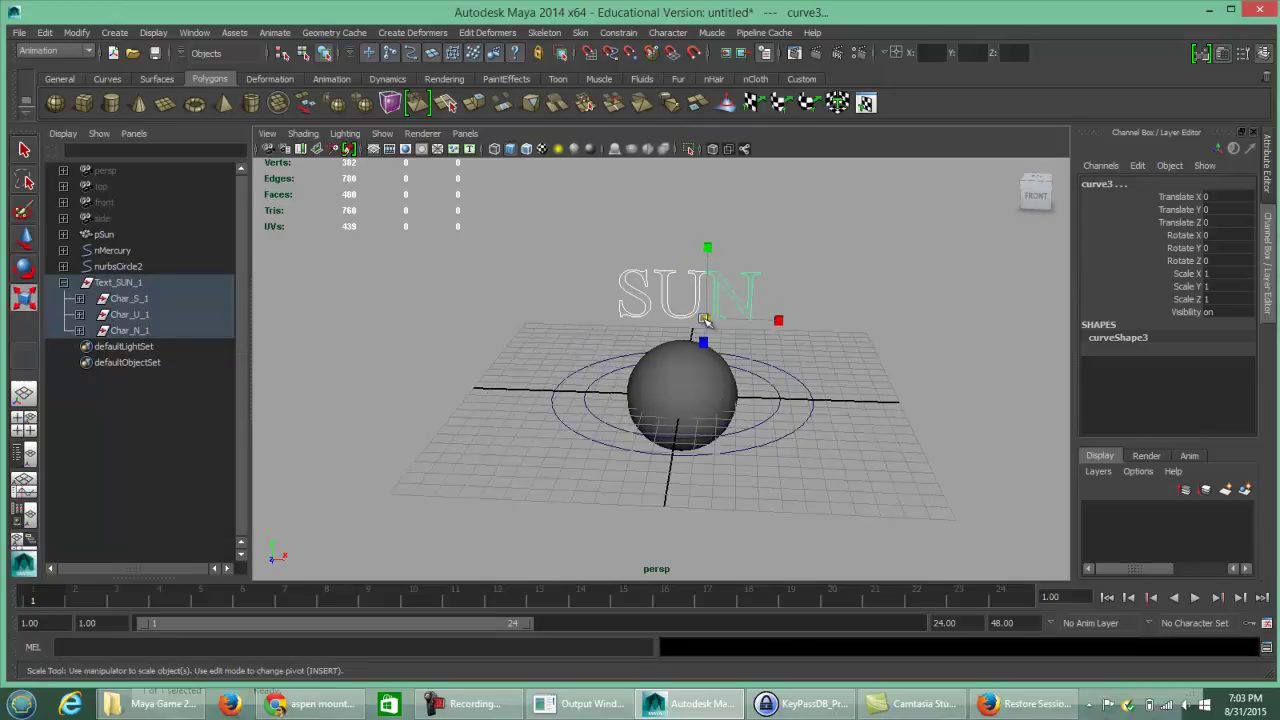
pyautogui.moveTo(706, 319); pyautogui.dragTo(830, 335)
pyautogui.hotkey('ctrl', 'z')
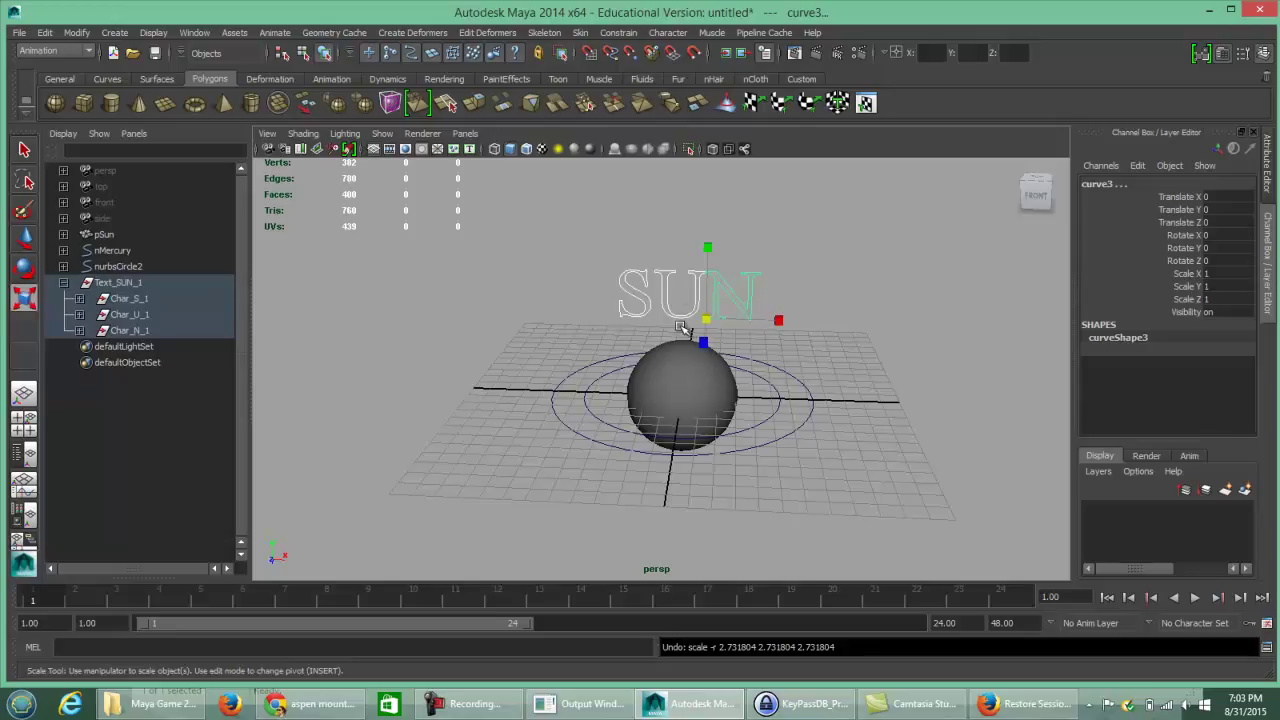
# Select the whole Text_SUN_1 group and scale it uniformly to 1.186
pyautogui.press('Down')
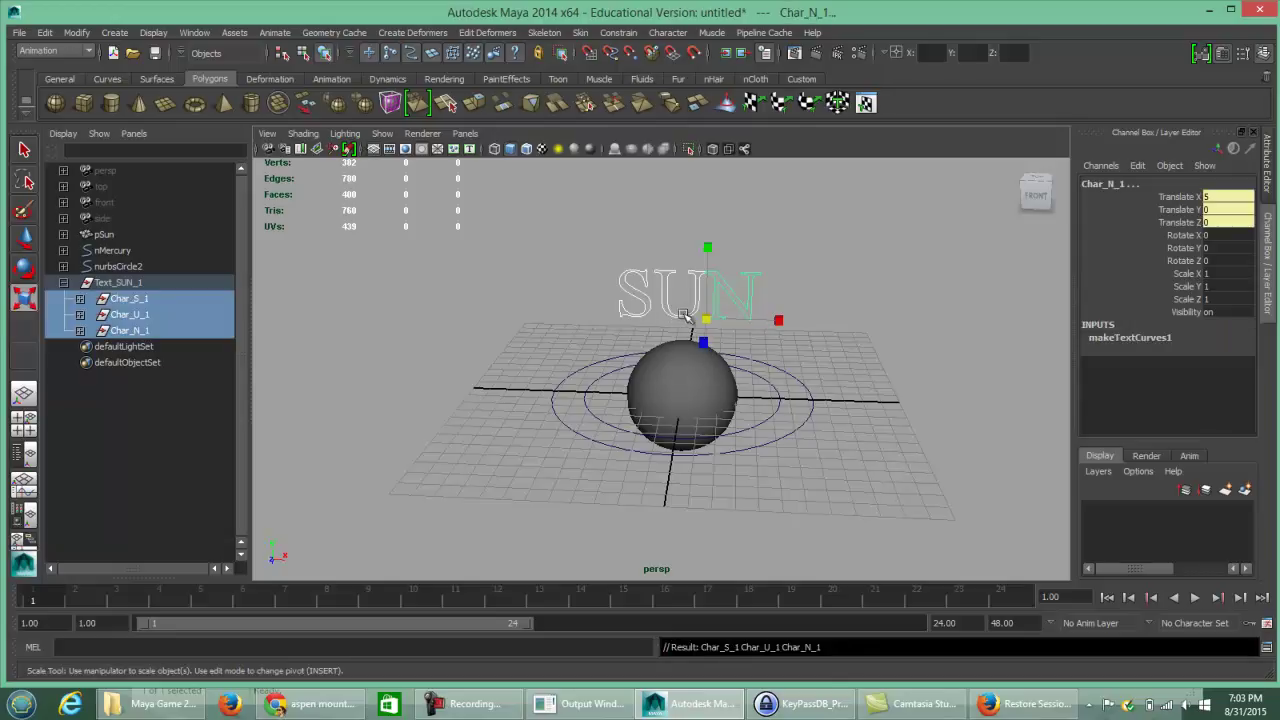
pyautogui.click(851, 304)
pyautogui.click(768, 281)
pyautogui.press('Up')
pyautogui.press('Up')
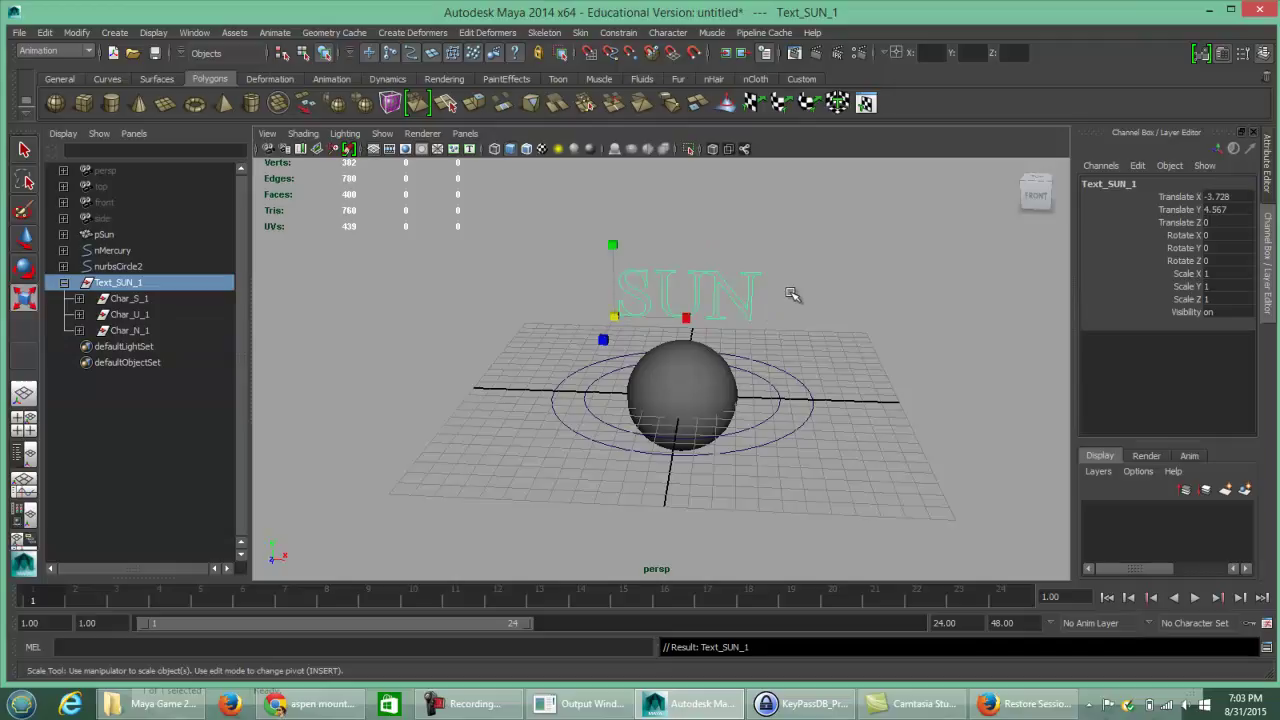
pyautogui.click(816, 301)
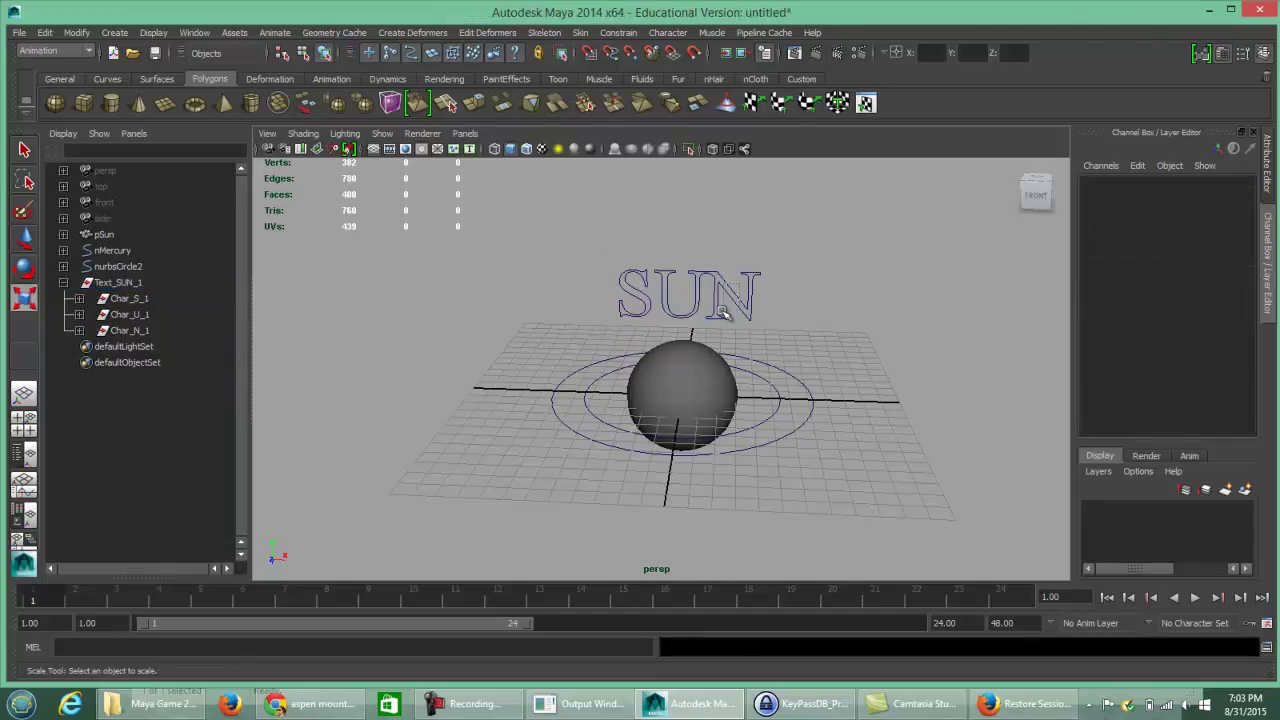
pyautogui.click(740, 292)
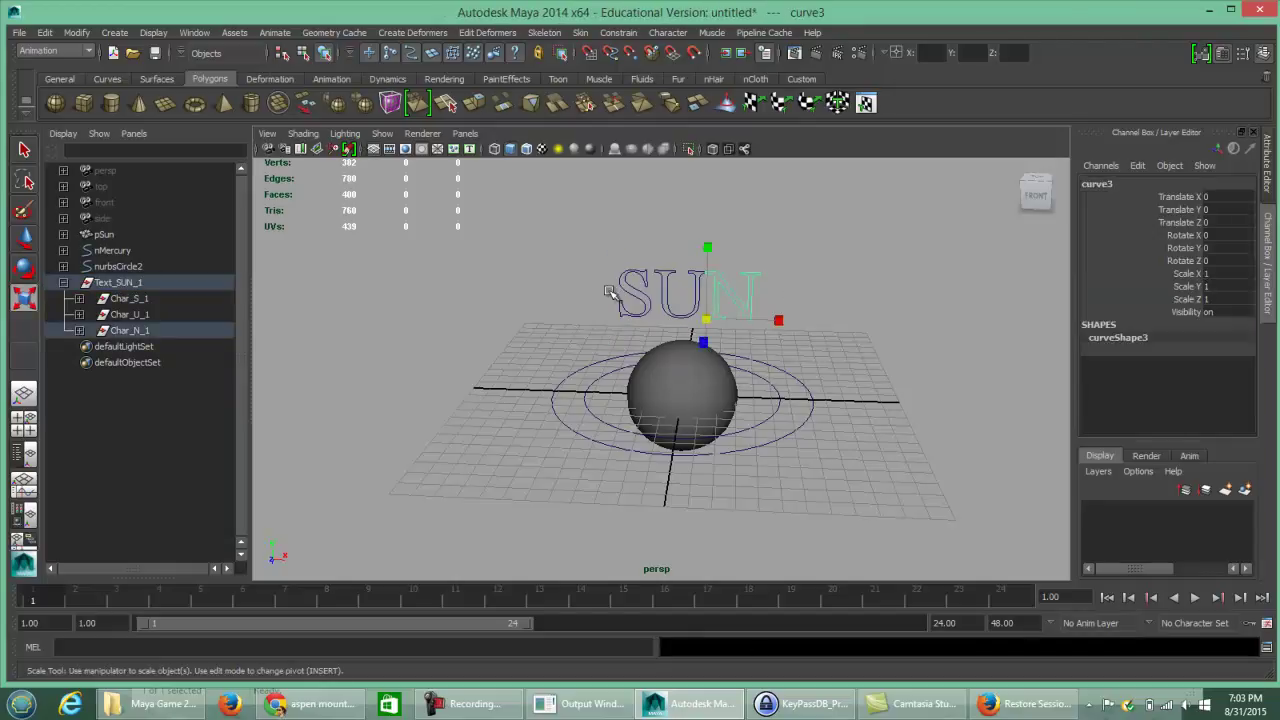
pyautogui.click(135, 285)
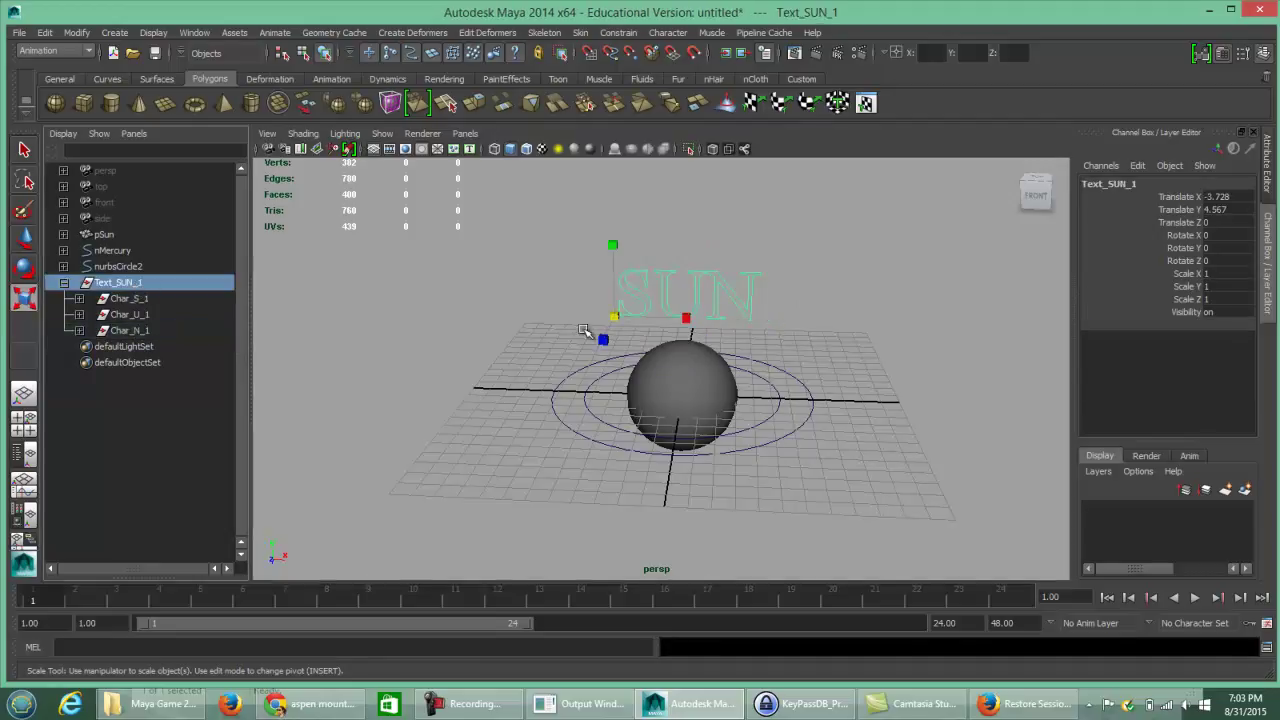
pyautogui.moveTo(618, 318)
pyautogui.mouseDown()
pyautogui.moveTo(651, 314)
pyautogui.moveTo(566, 314)
pyautogui.moveTo(750, 312)
pyautogui.moveTo(580, 308)
pyautogui.moveTo(727, 317)
pyautogui.moveTo(625, 316)
pyautogui.moveTo(643, 318)
pyautogui.mouseUp()
# Raise Text_SUN_1 to Translate Y 11.688, high above pSun
pyautogui.press('w')
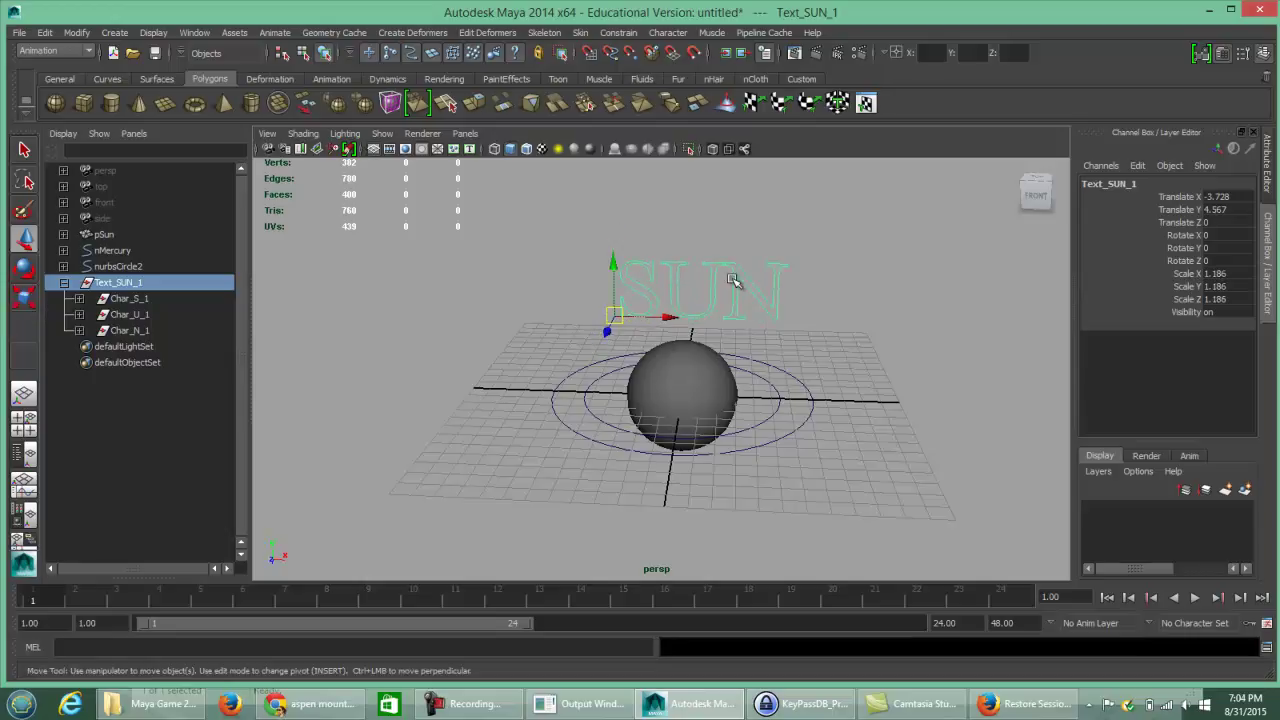
pyautogui.moveTo(619, 268); pyautogui.dragTo(643, 197)
pyautogui.keyDown('alt'); pyautogui.moveTo(795, 442); pyautogui.dragTo(760, 500); pyautogui.keyUp('alt')
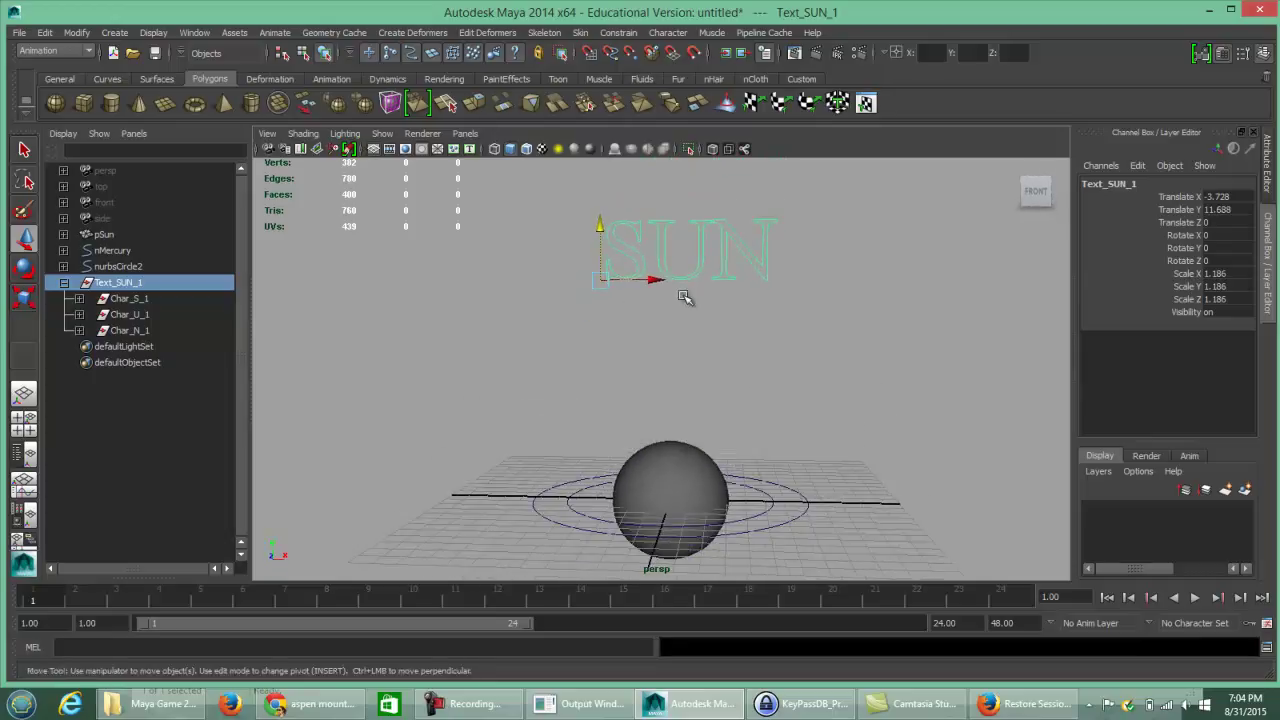
# Create a second SUN text with Type set to Poly and the Tahoma font
pyautogui.click(116, 33)
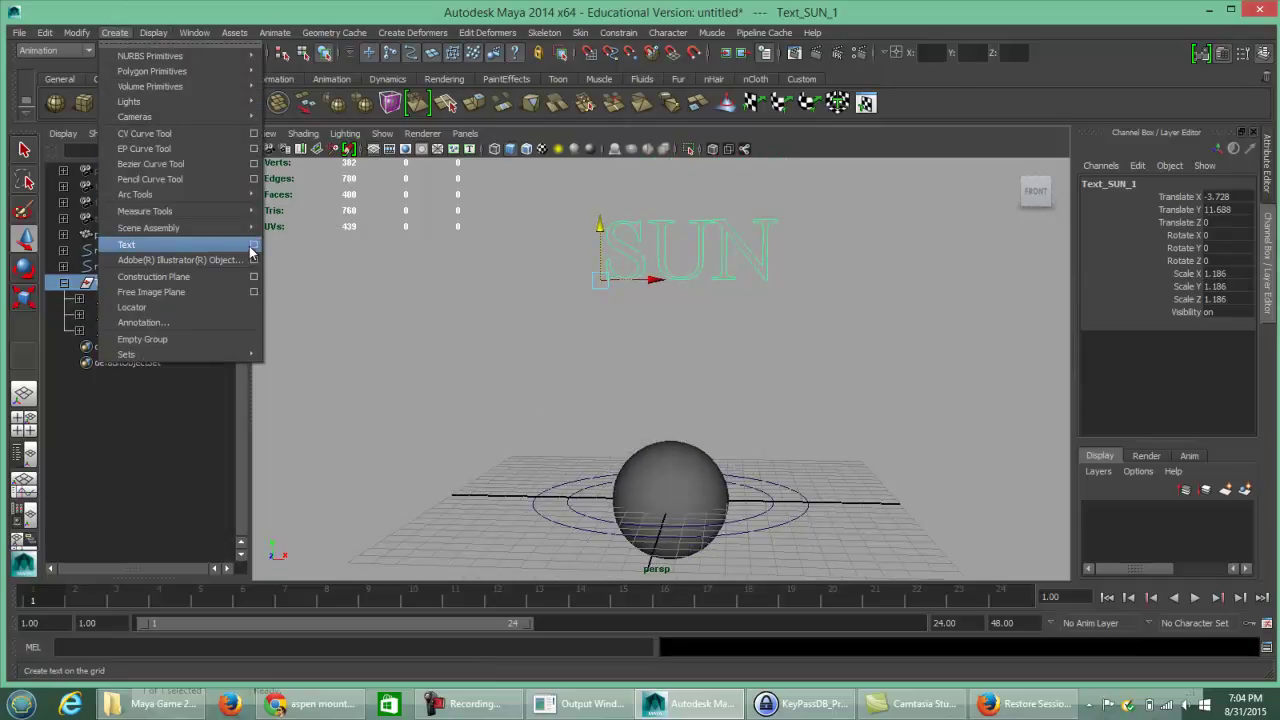
pyautogui.click(257, 247)
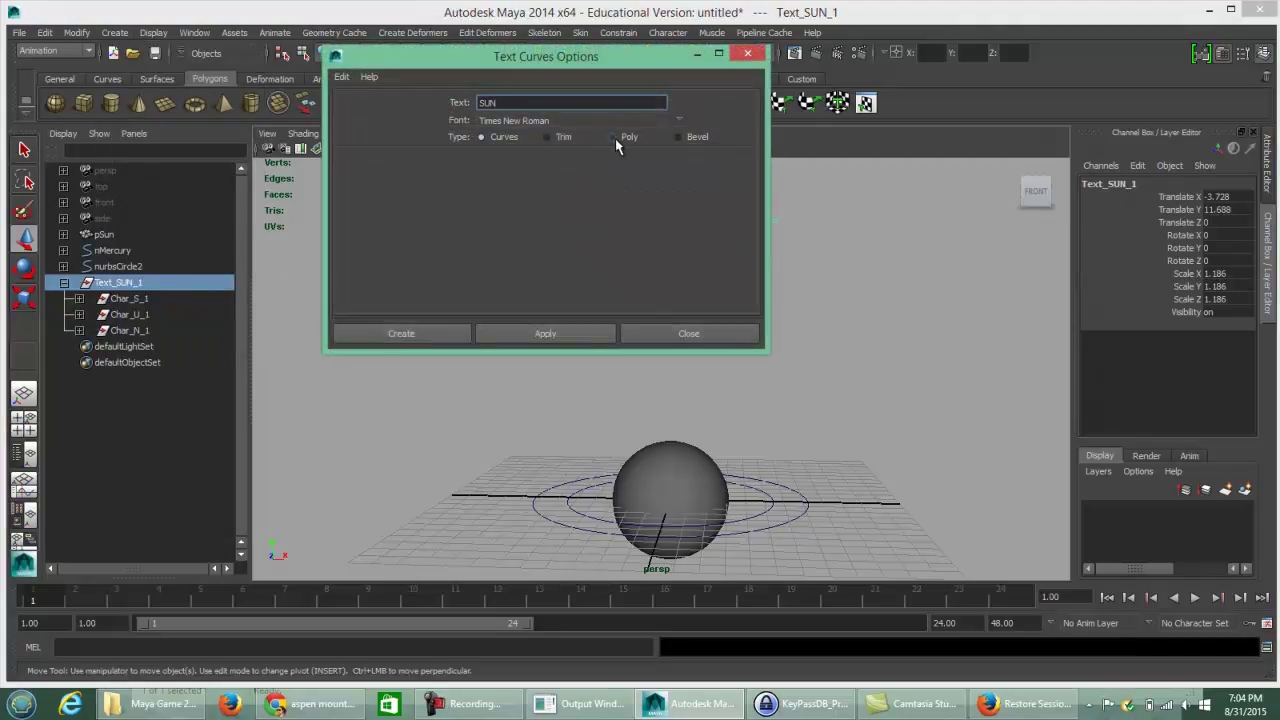
pyautogui.click(615, 136)
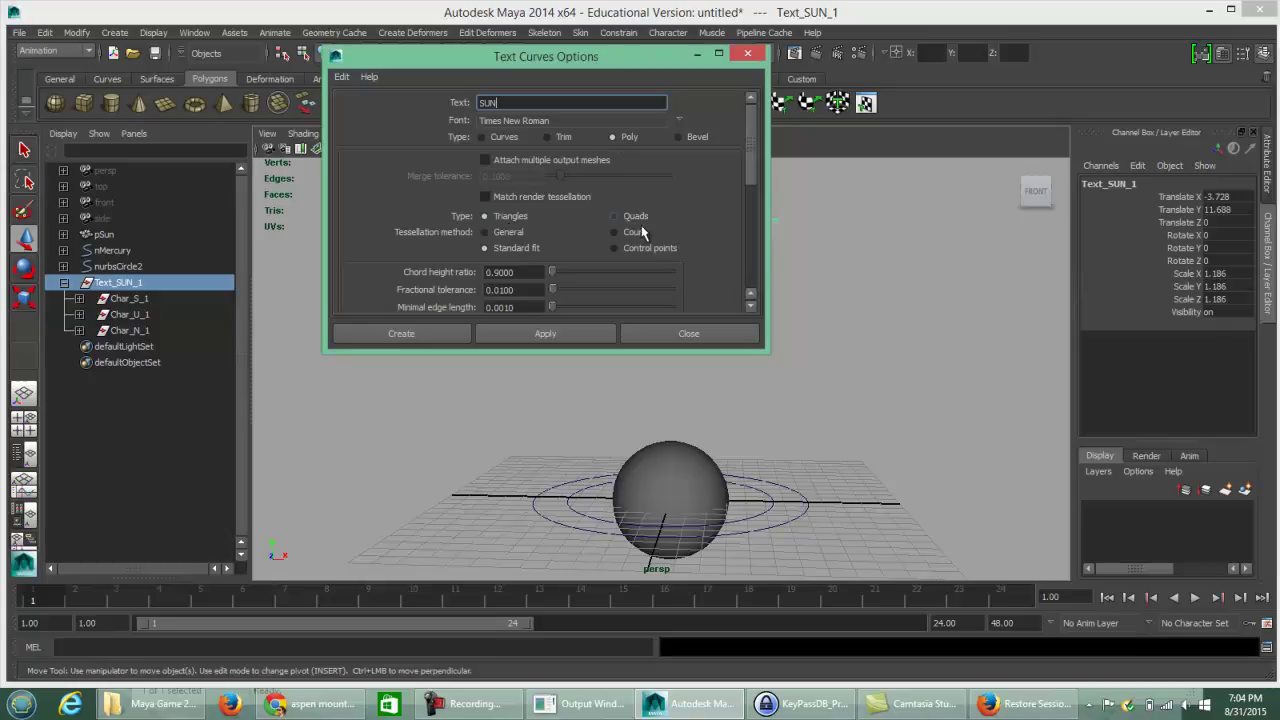
pyautogui.moveTo(755, 154)
pyautogui.mouseDown()
pyautogui.moveTo(747, 215)
pyautogui.moveTo(747, 154)
pyautogui.mouseUp()
pyautogui.click(680, 121)
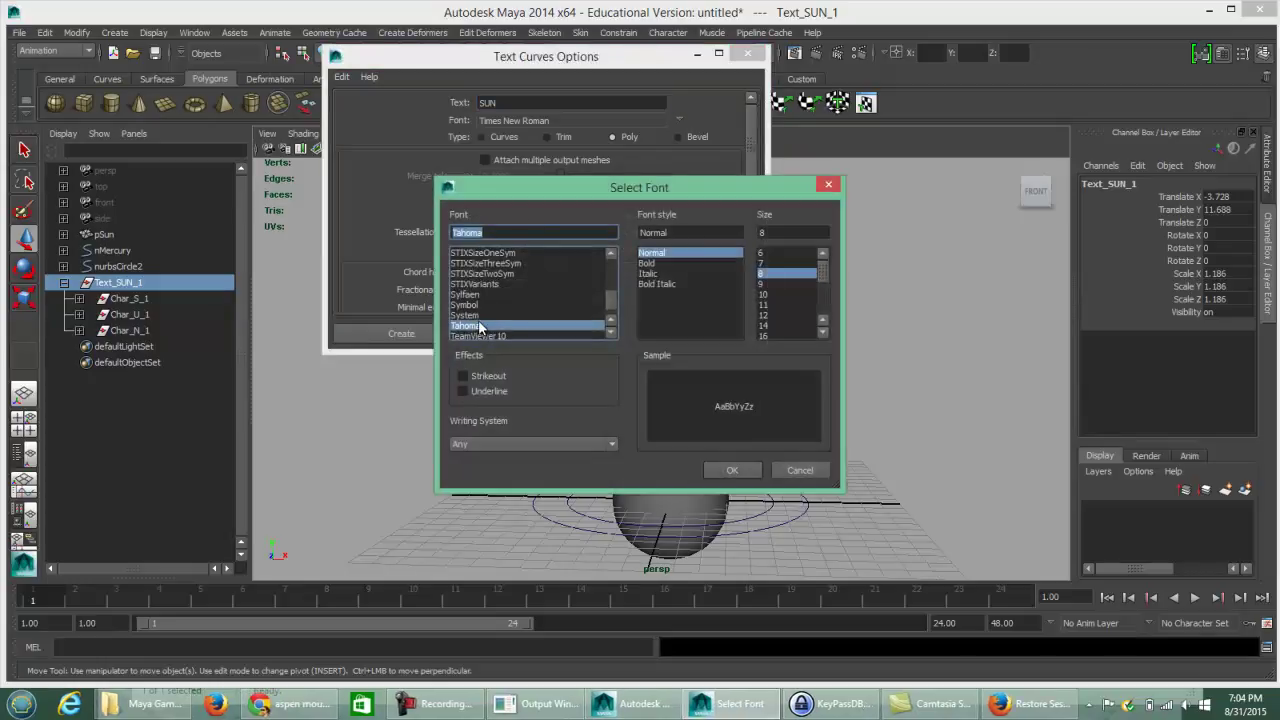
pyautogui.click(718, 465)
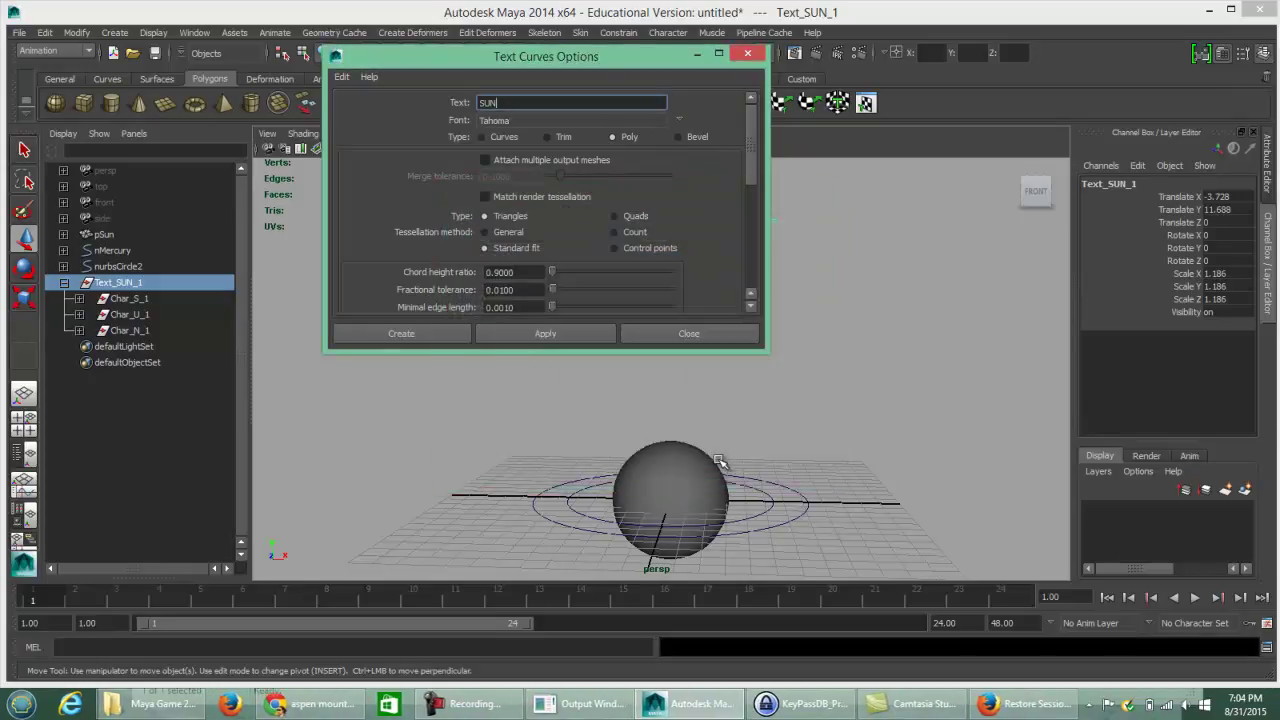
pyautogui.click(443, 332)
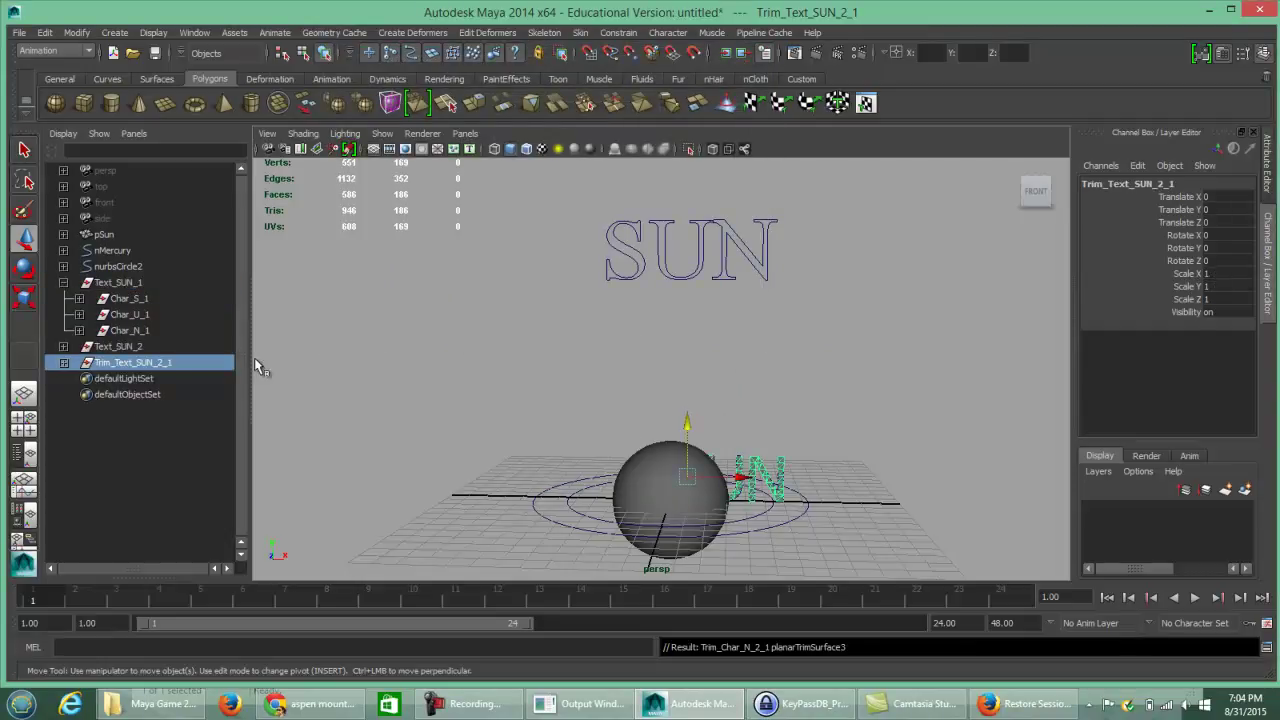
# Expand Trim_Text_SUN_2_1, select the whole group and lift it above the sphere
pyautogui.click(64, 364)
pyautogui.click(150, 379)
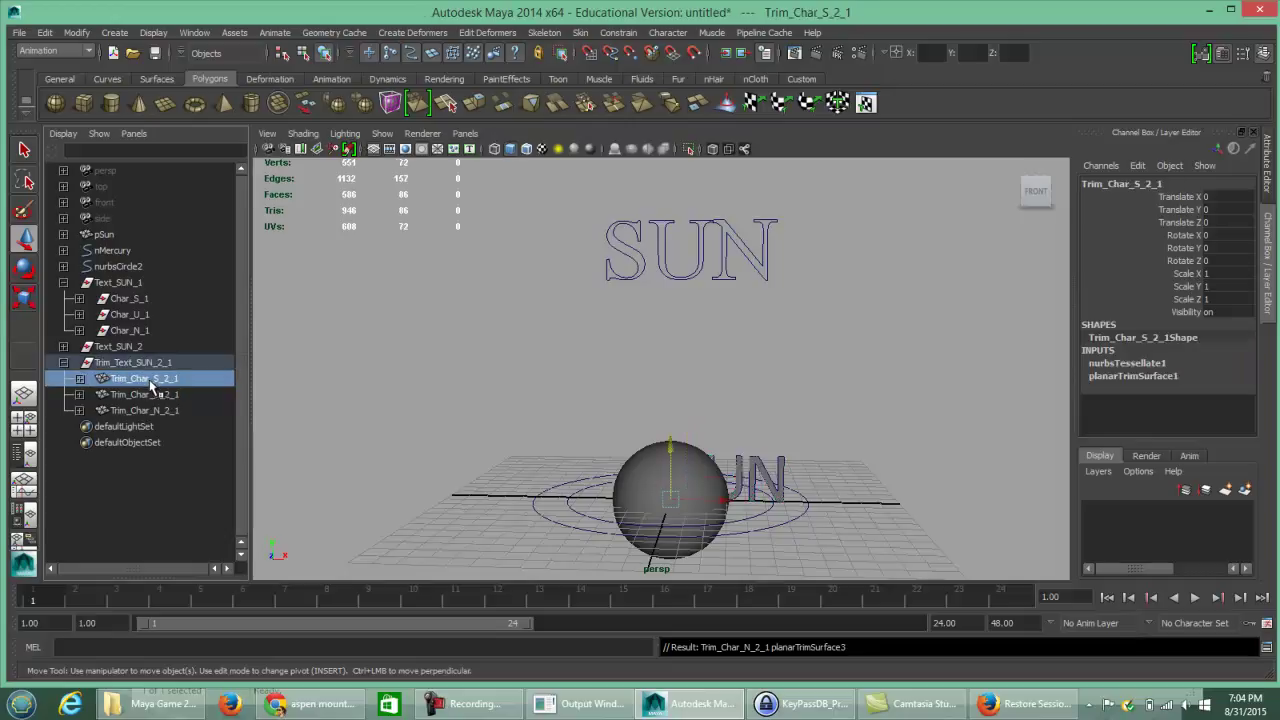
pyautogui.click(150, 394)
pyautogui.click(150, 410)
pyautogui.click(160, 363)
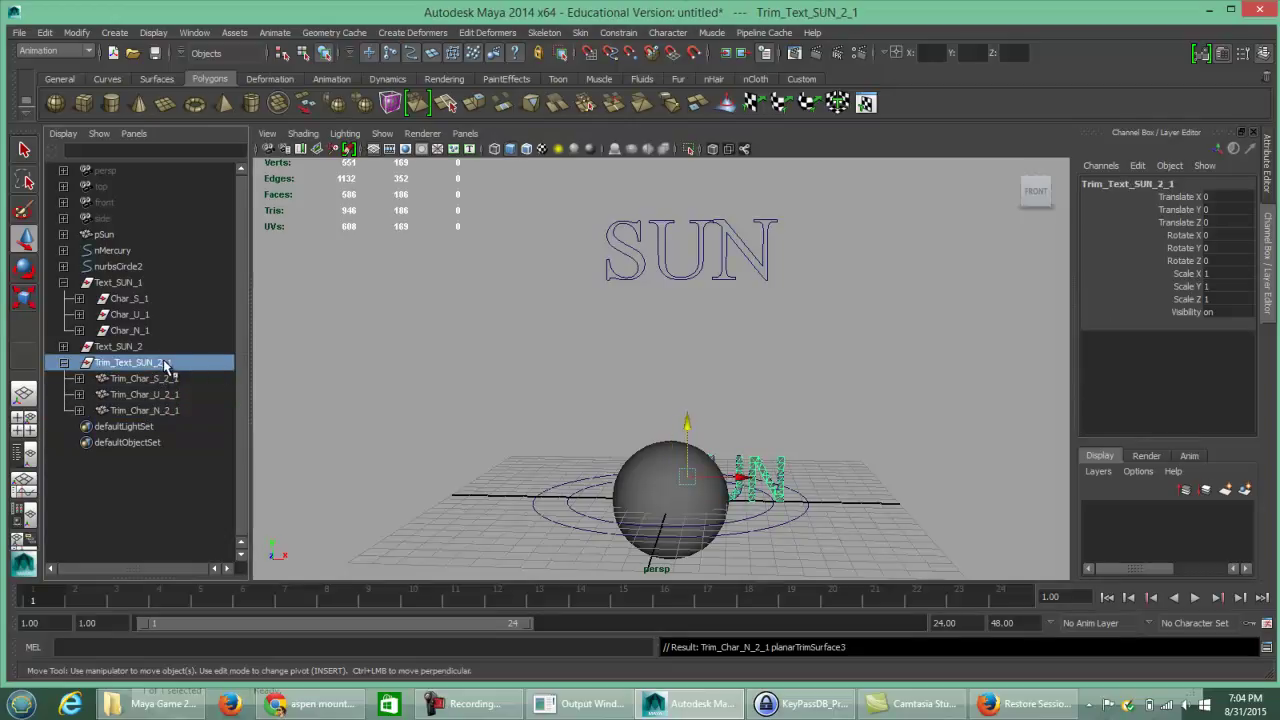
pyautogui.moveTo(699, 428); pyautogui.dragTo(687, 327)
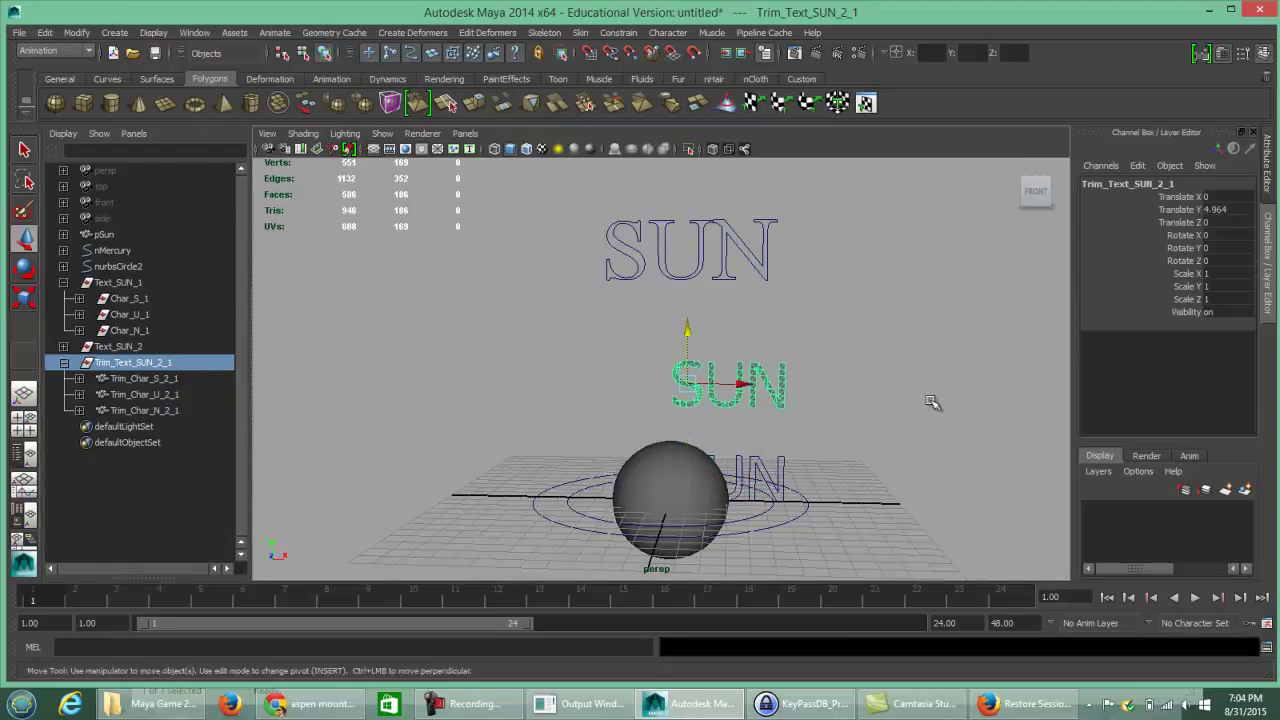
# Raise the Tahoma SUN group further to about Y 6.893, just below the curve text
pyautogui.click(931, 402)
pyautogui.click(786, 375)
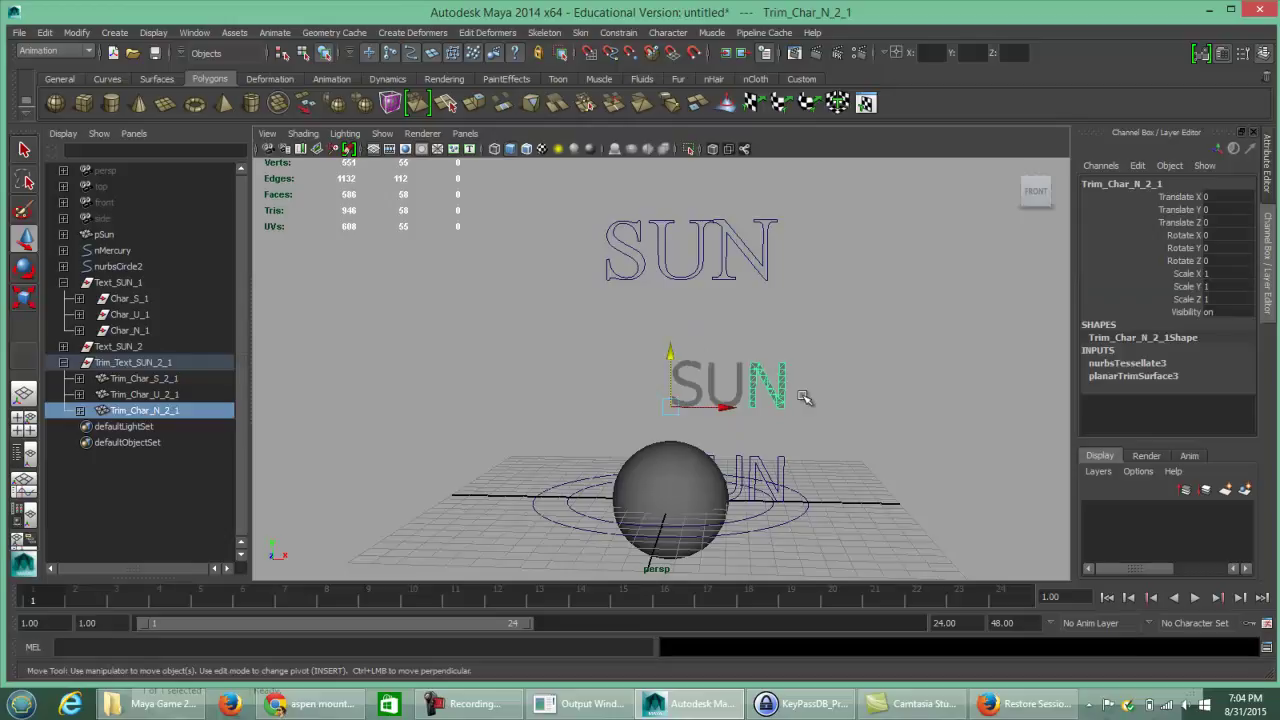
pyautogui.press('Up')
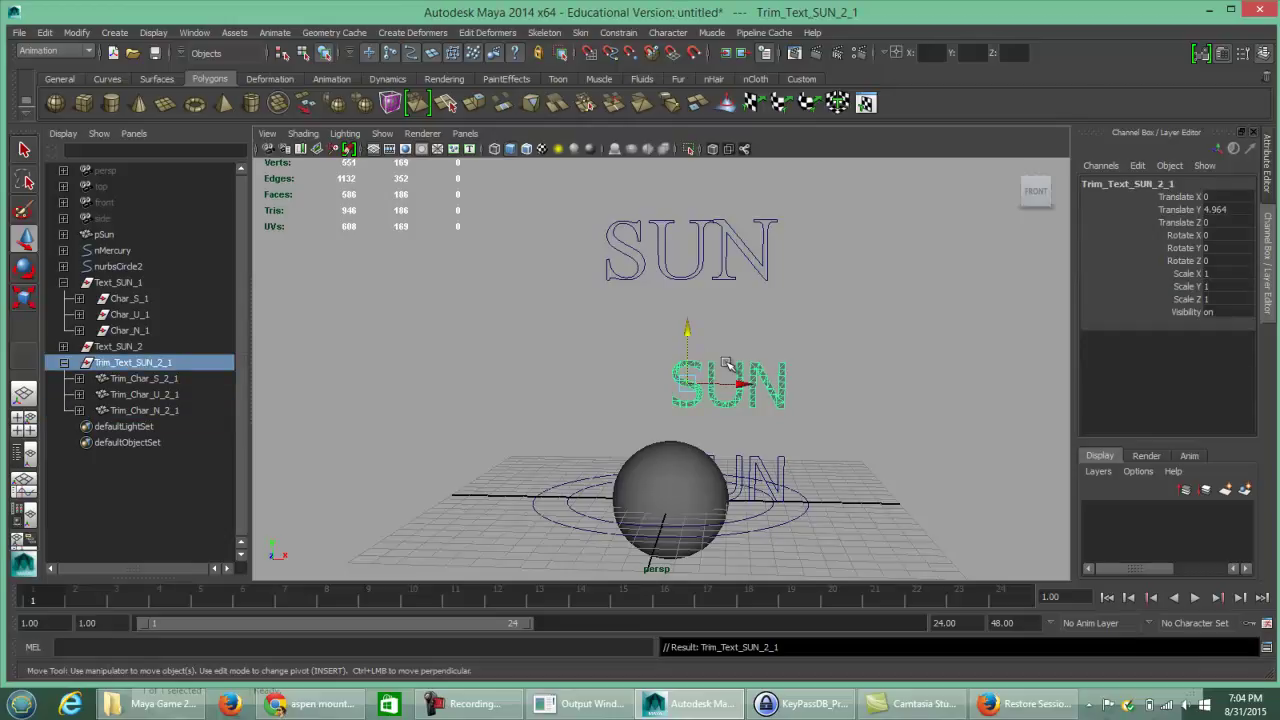
pyautogui.moveTo(689, 329); pyautogui.dragTo(689, 293)
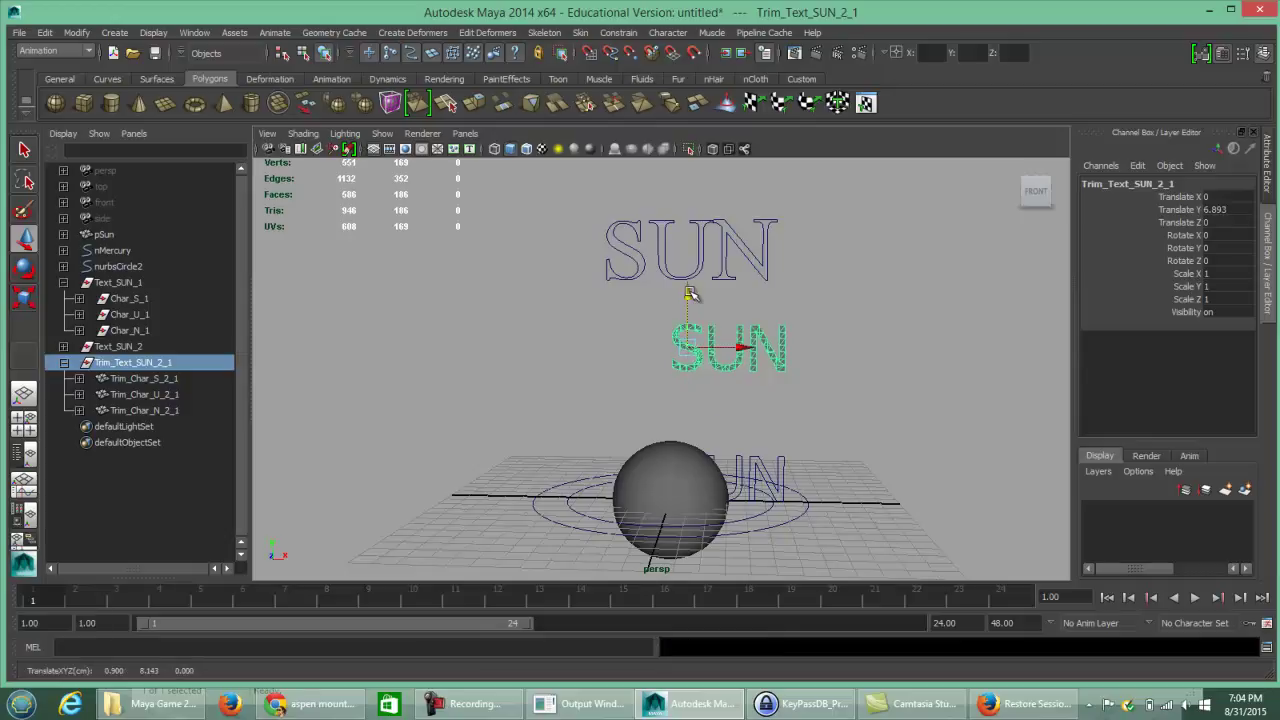
pyautogui.click(748, 455)
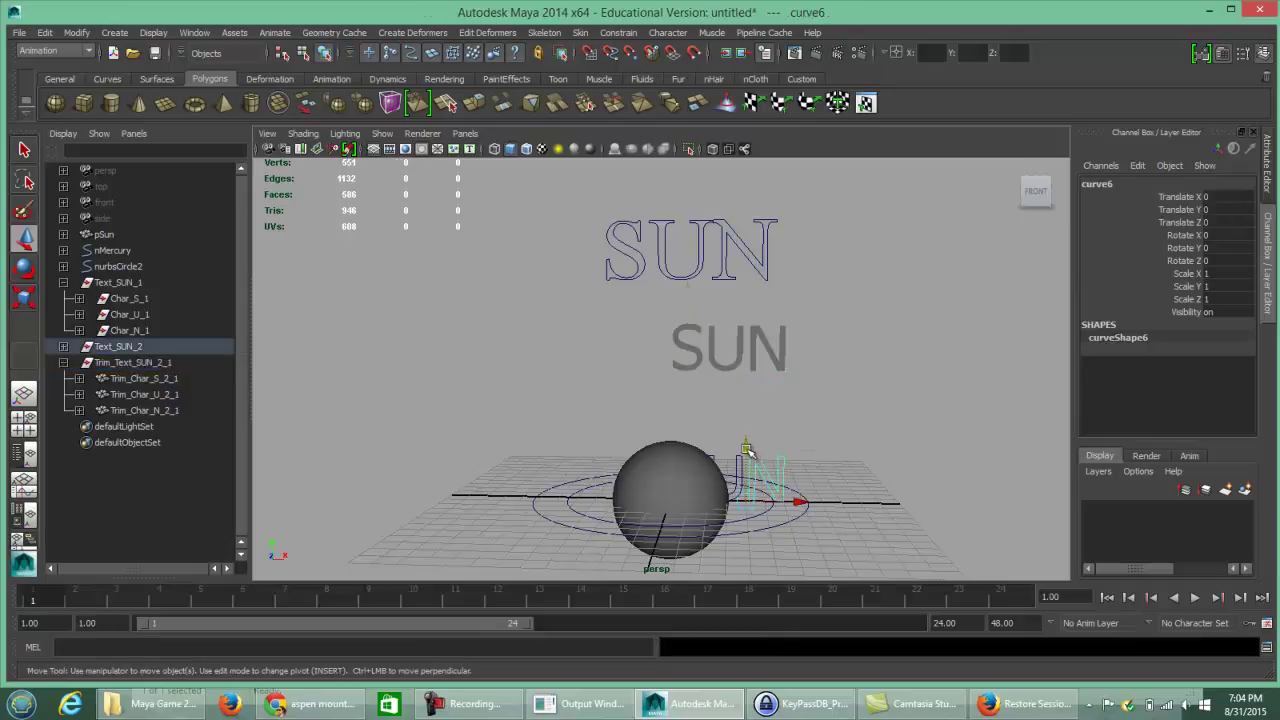
pyautogui.click(862, 438)
pyautogui.moveTo(657, 349); pyautogui.dragTo(850, 447)
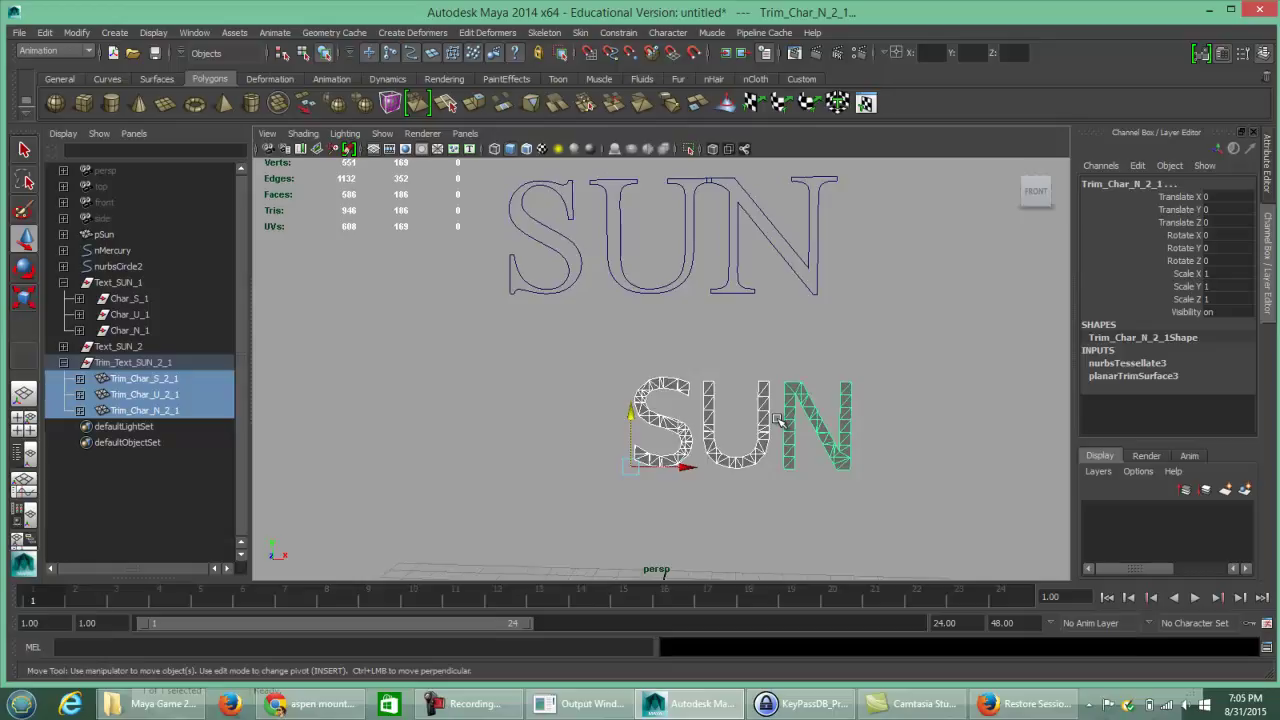
# Select the three Tahoma polygon SUN letters in shaded view and frame both SUN texts
pyautogui.moveTo(908, 282); pyautogui.dragTo(393, 258)
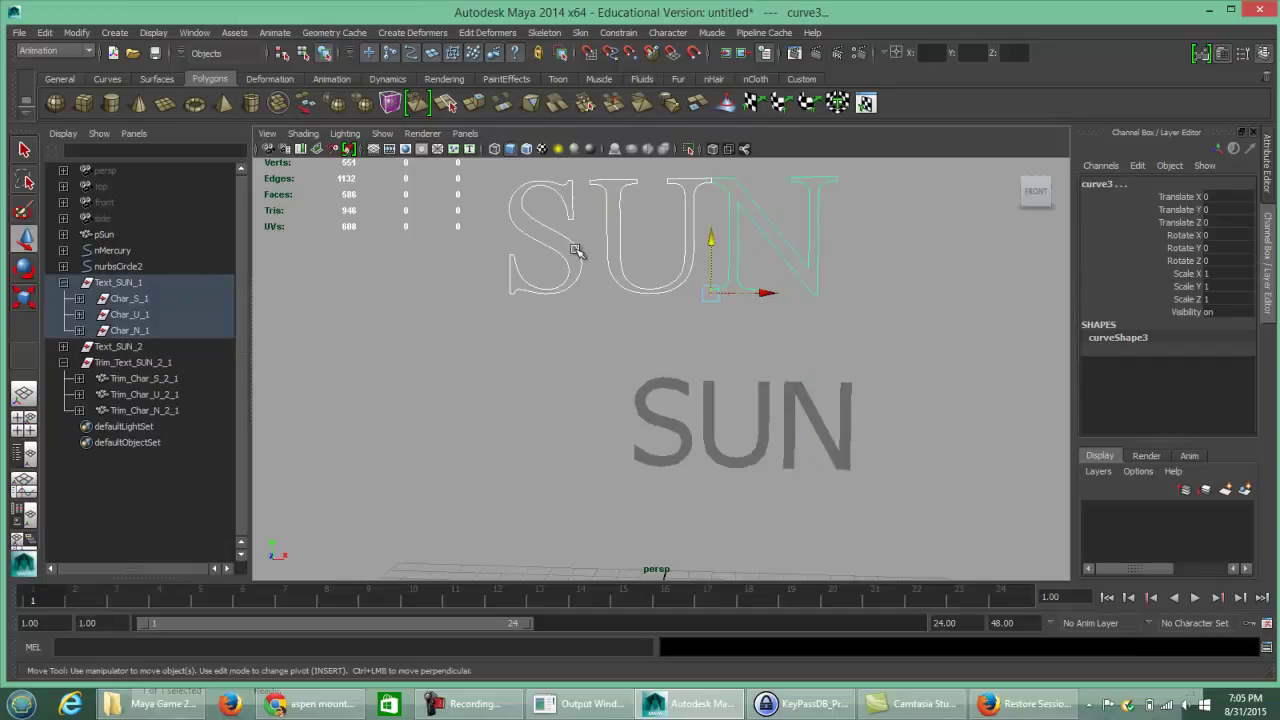
pyautogui.press('5')
pyautogui.click(800, 397)
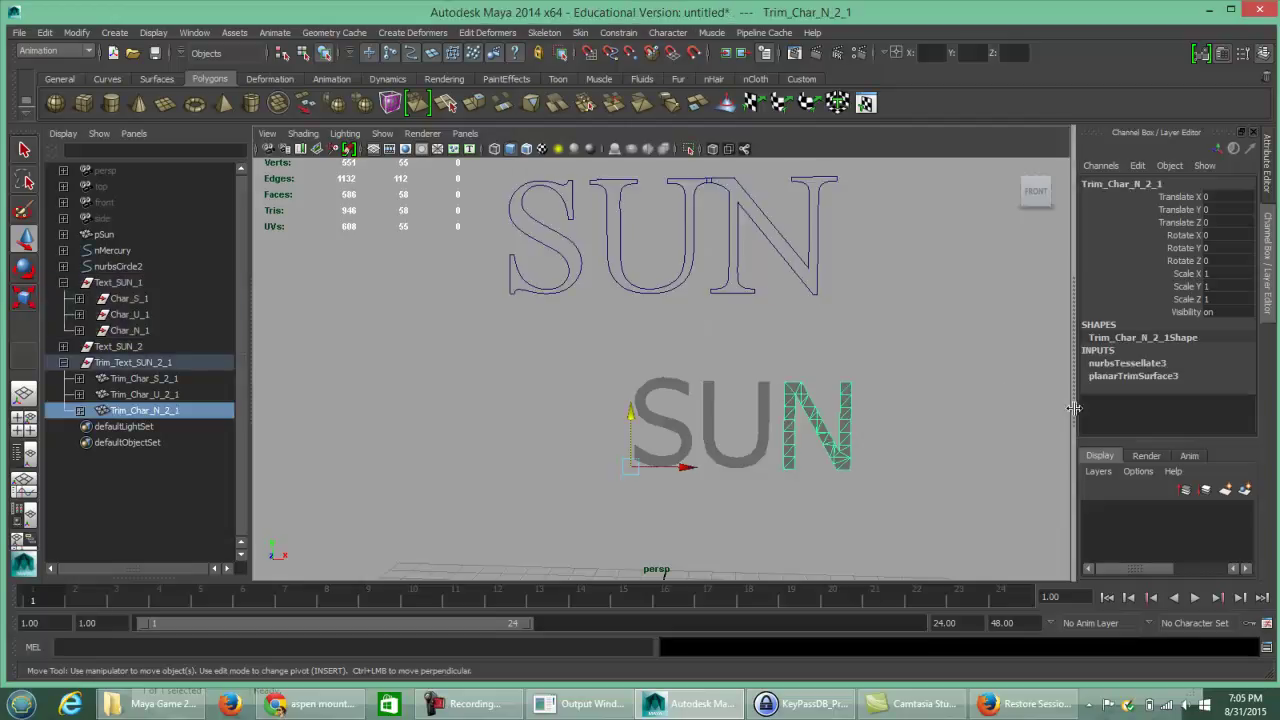
pyautogui.press('4')
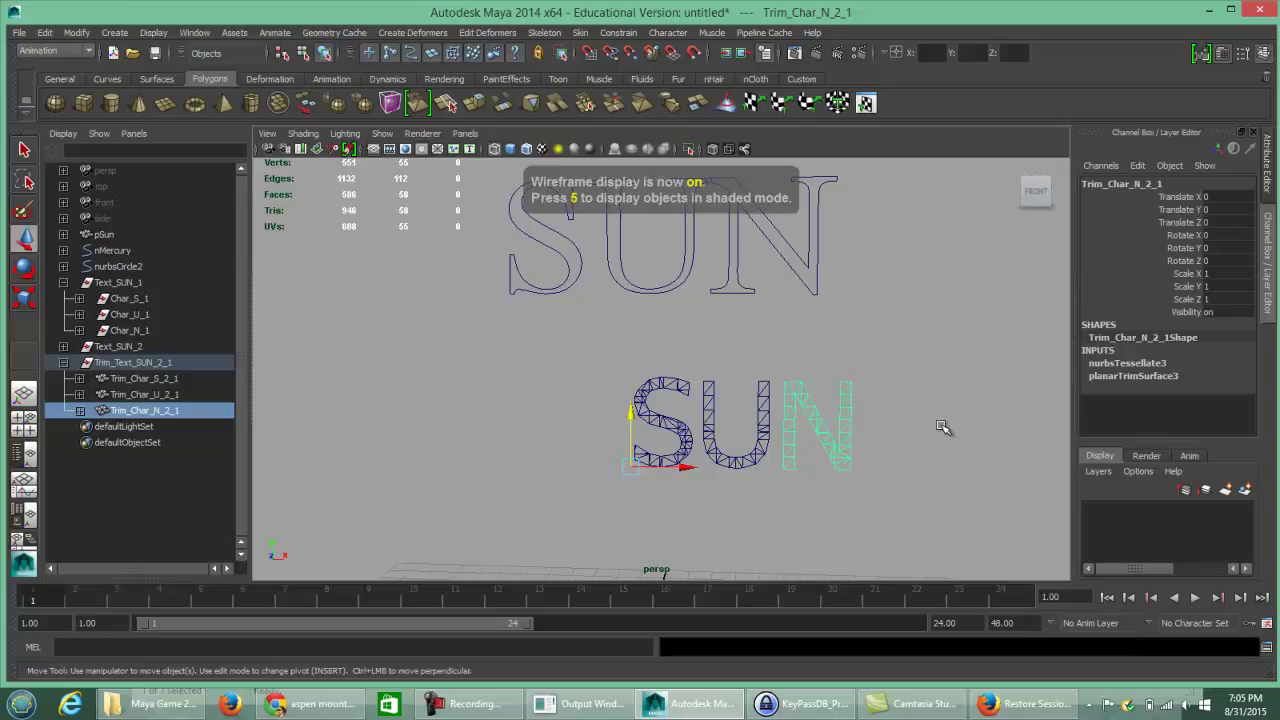
pyautogui.press('5')
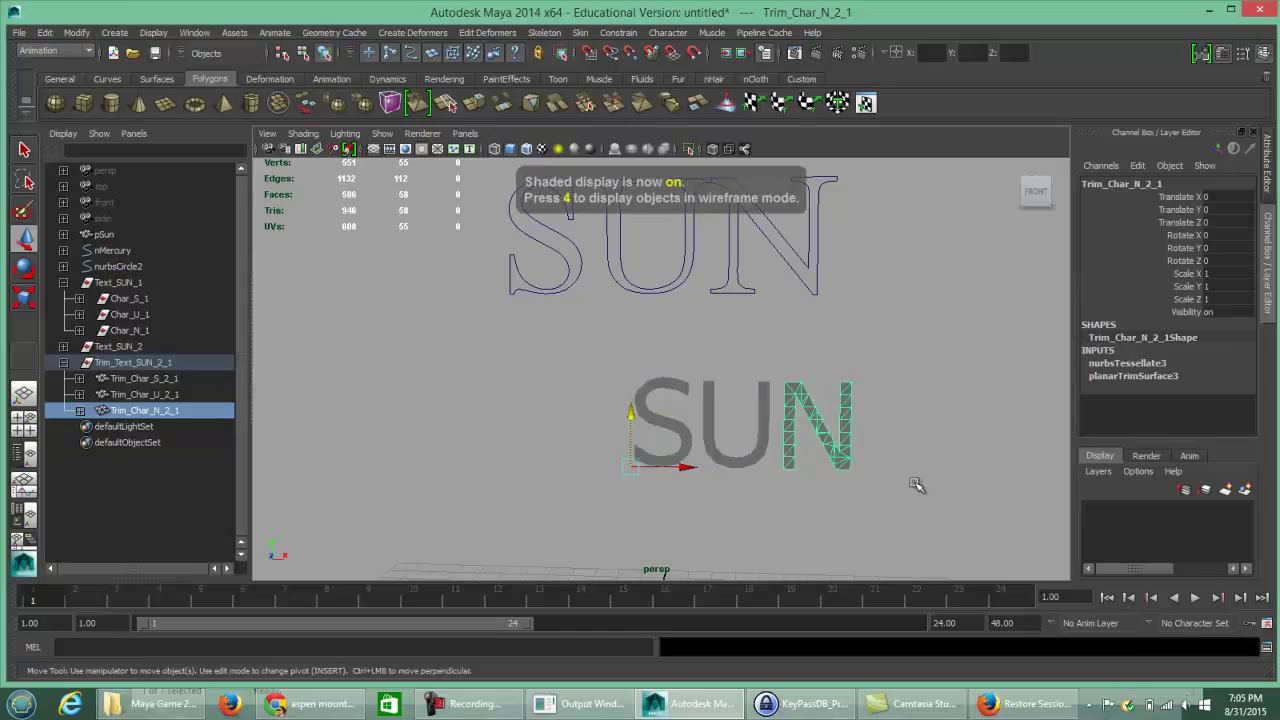
pyautogui.click(918, 482)
pyautogui.moveTo(890, 450); pyautogui.dragTo(648, 434)
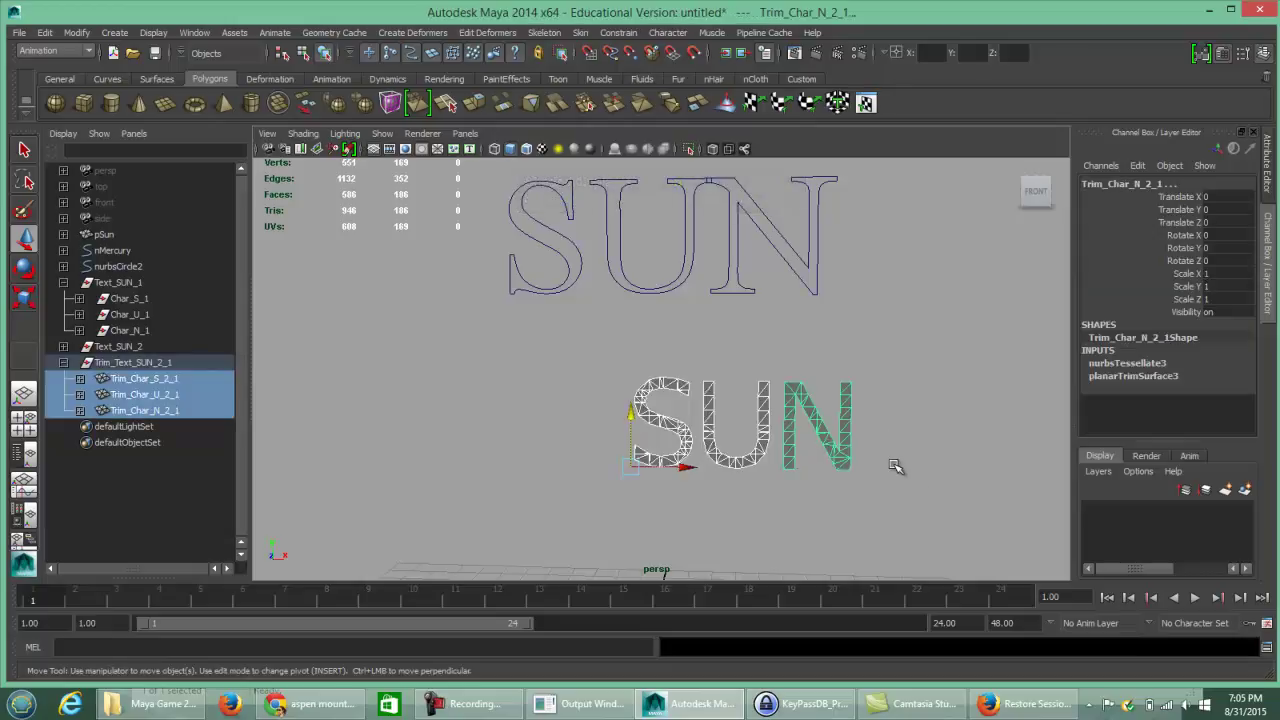
pyautogui.moveTo(920, 458)
pyautogui.keyDown('alt'); pyautogui.mouseDown()
pyautogui.moveTo(760, 454)
pyautogui.moveTo(934, 451)
pyautogui.moveTo(924, 455)
pyautogui.mouseUp(); pyautogui.keyUp('alt')
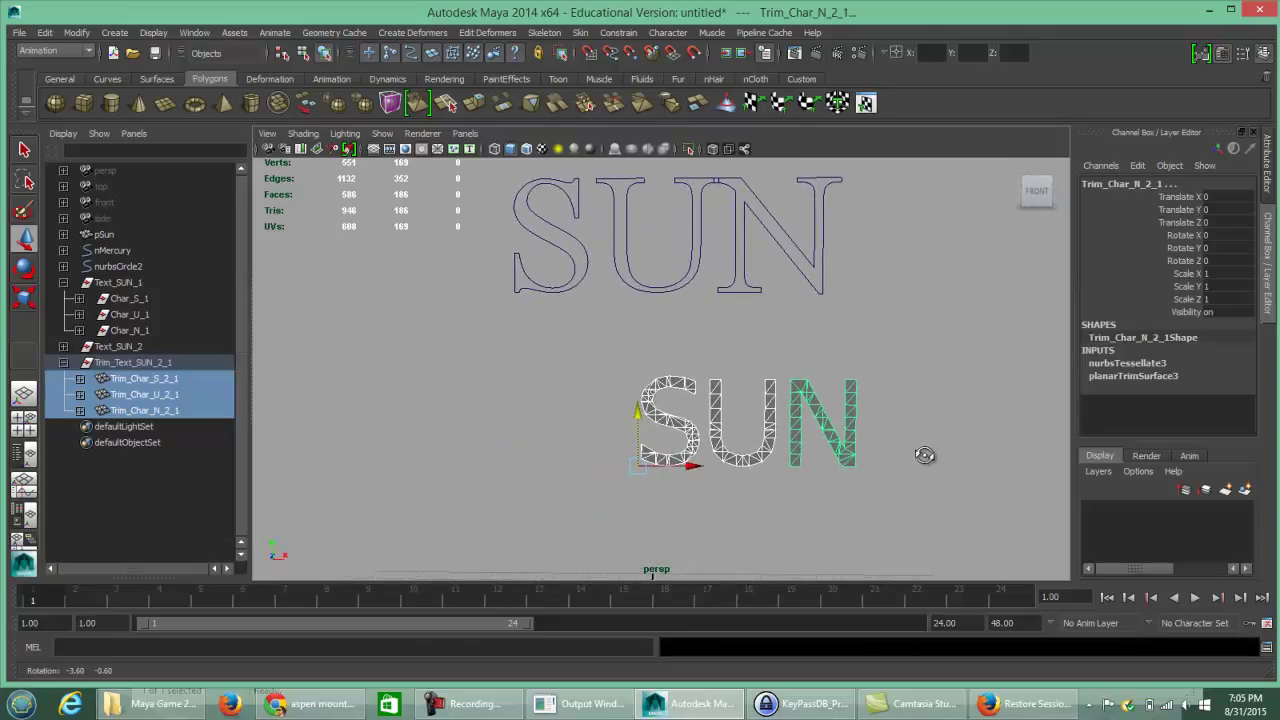
pyautogui.scroll(5, 771, 449)
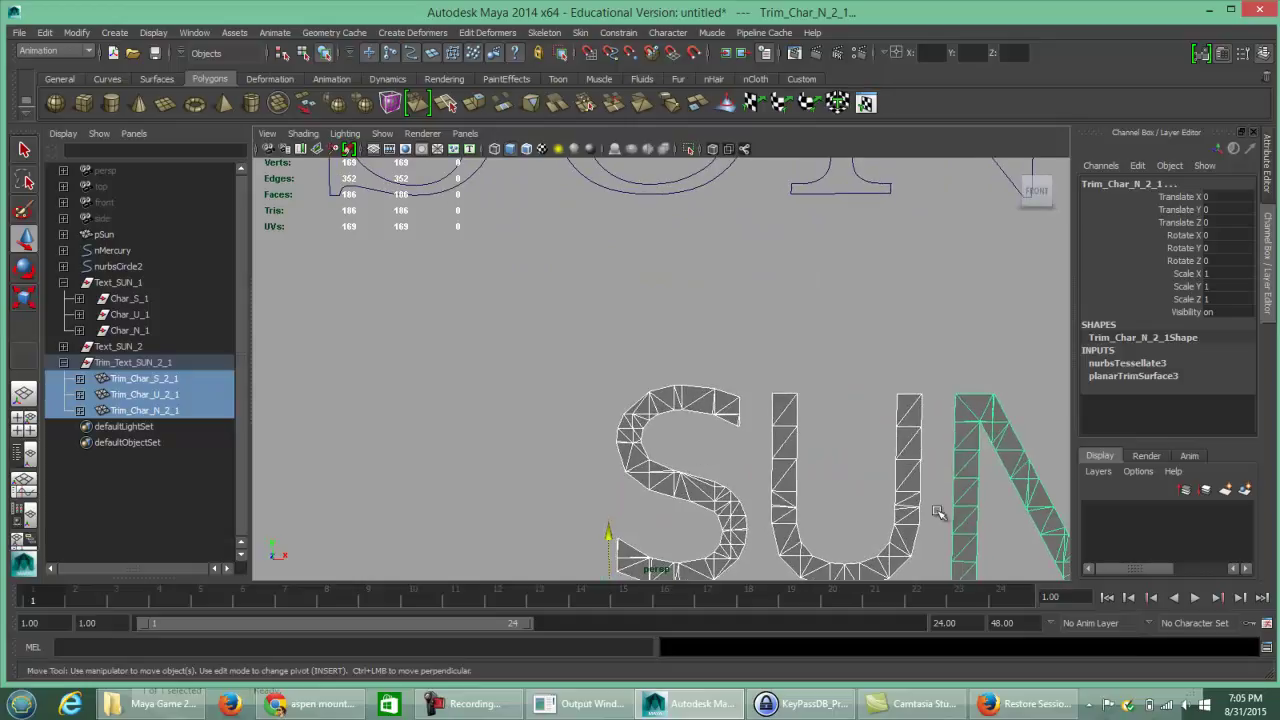
pyautogui.keyDown('alt'); pyautogui.moveTo(998, 527); pyautogui.dragTo(816, 473, button='right'); pyautogui.keyUp('alt')
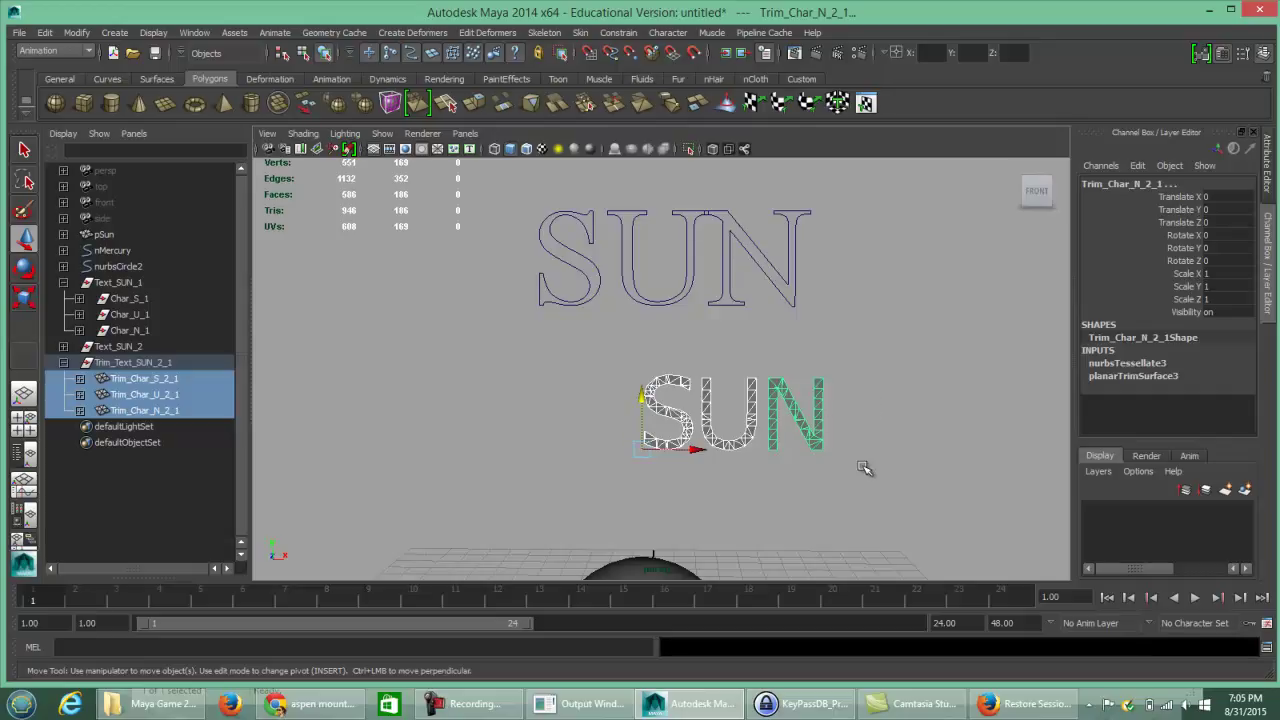
# Scale the three trimmed SUN letters uniformly to 1.5
pyautogui.press('r')
pyautogui.moveTo(643, 451); pyautogui.dragTo(511, 418)
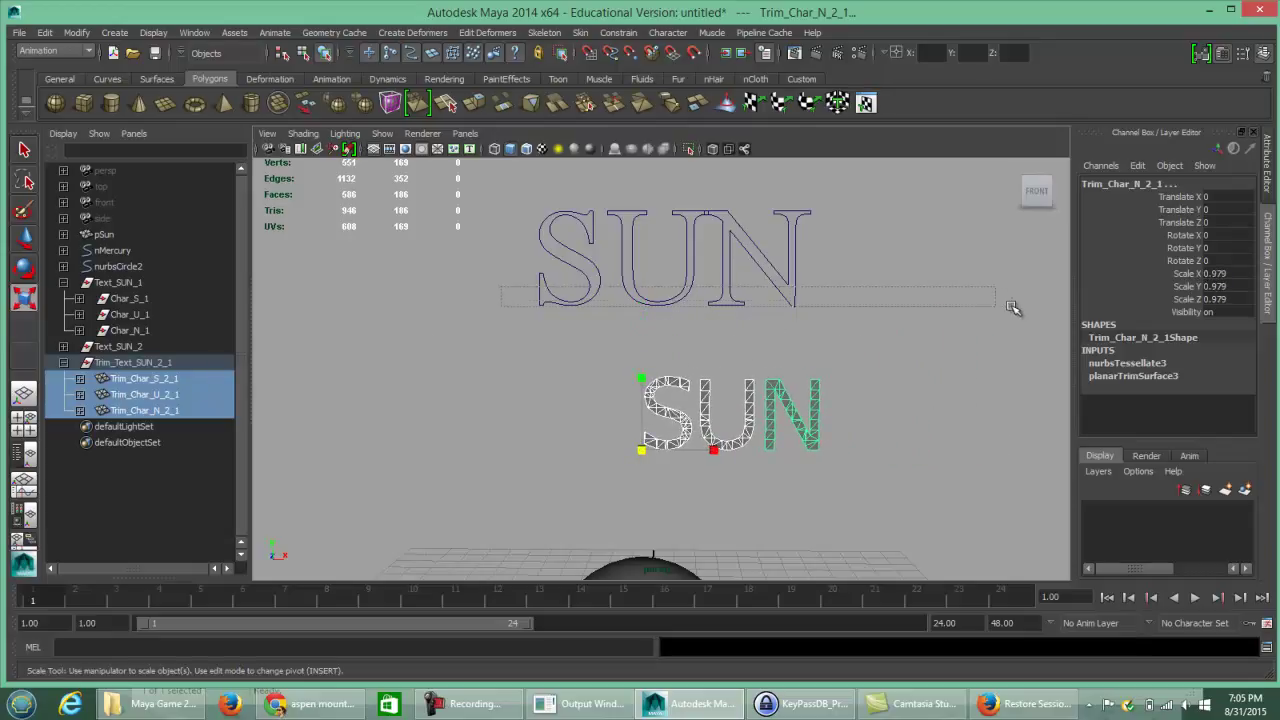
pyautogui.click(808, 316)
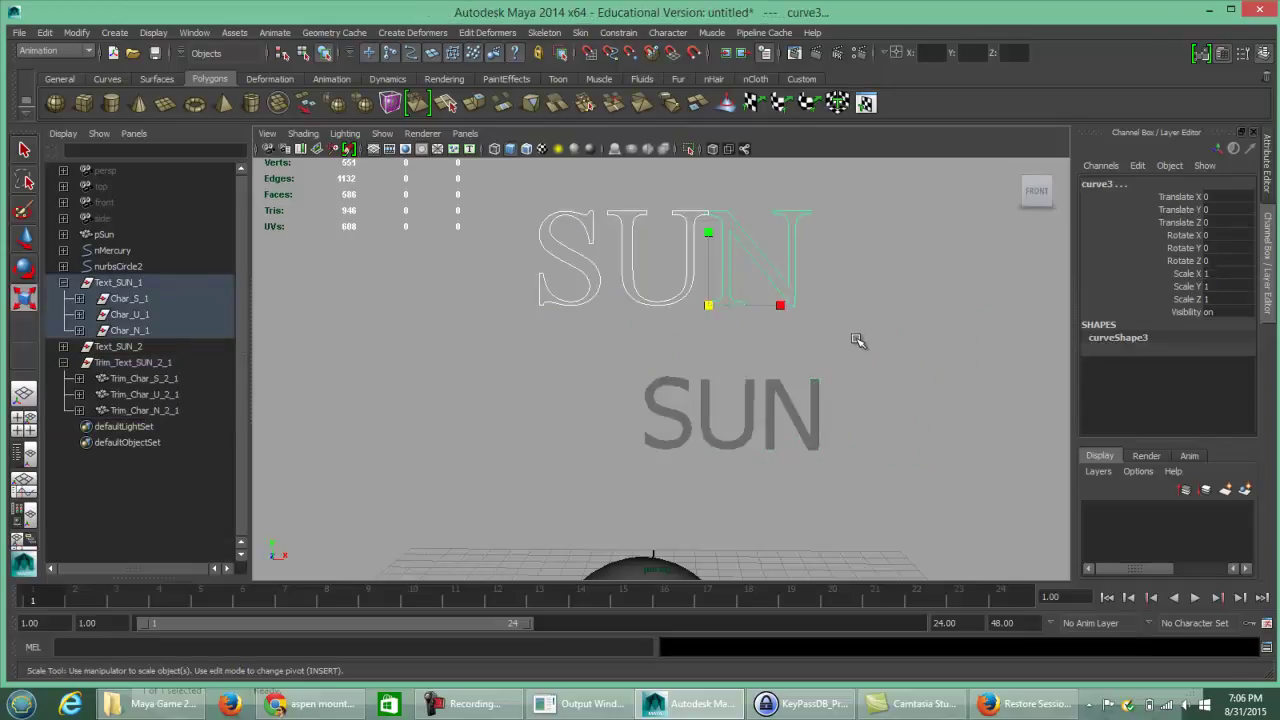
pyautogui.moveTo(920, 423); pyautogui.dragTo(477, 366)
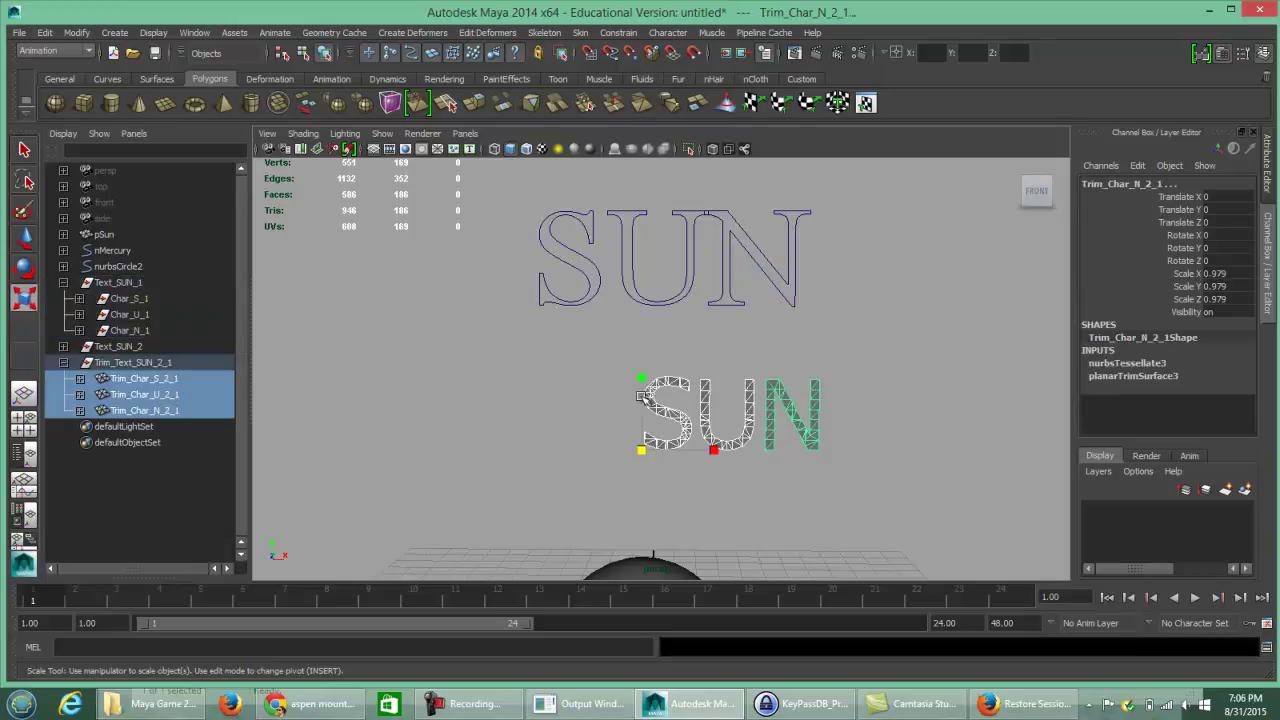
pyautogui.moveTo(641, 451); pyautogui.dragTo(752, 436)
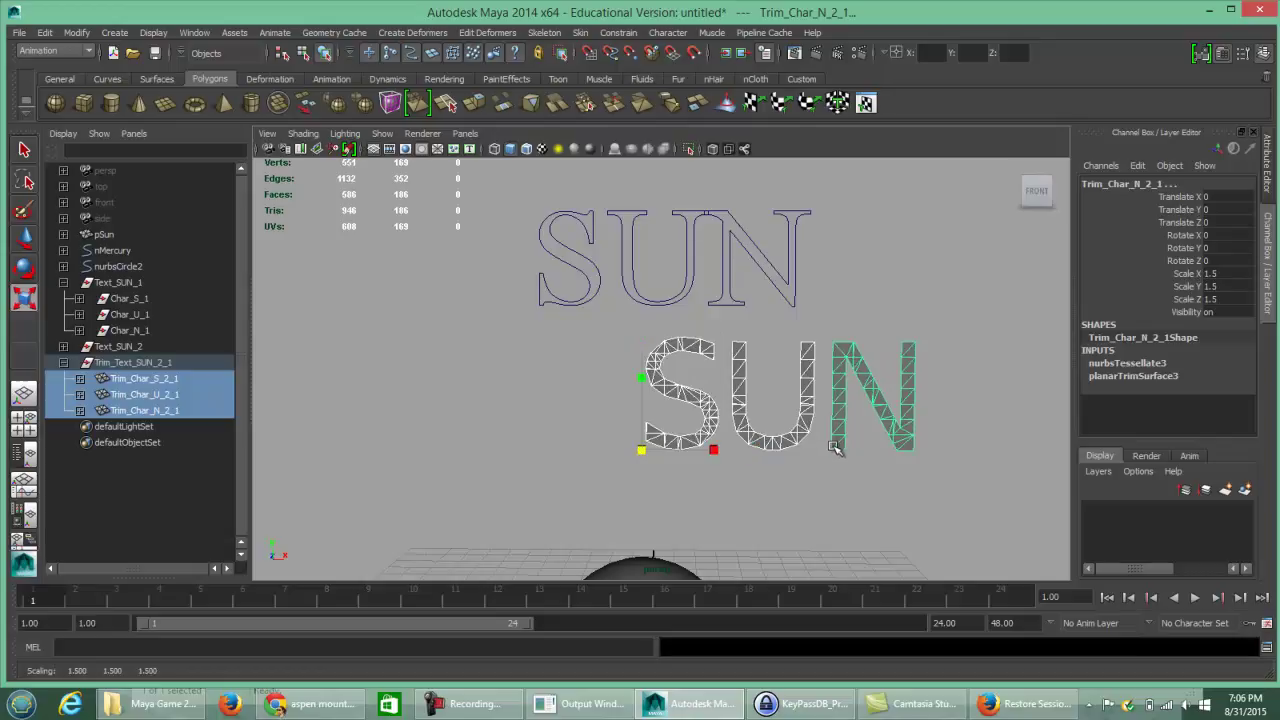
# Scale the Trim_Text_SUN_2_1 group down uniformly to 0.592
pyautogui.click(146, 366)
pyautogui.moveTo(668, 412); pyautogui.dragTo(563, 410)
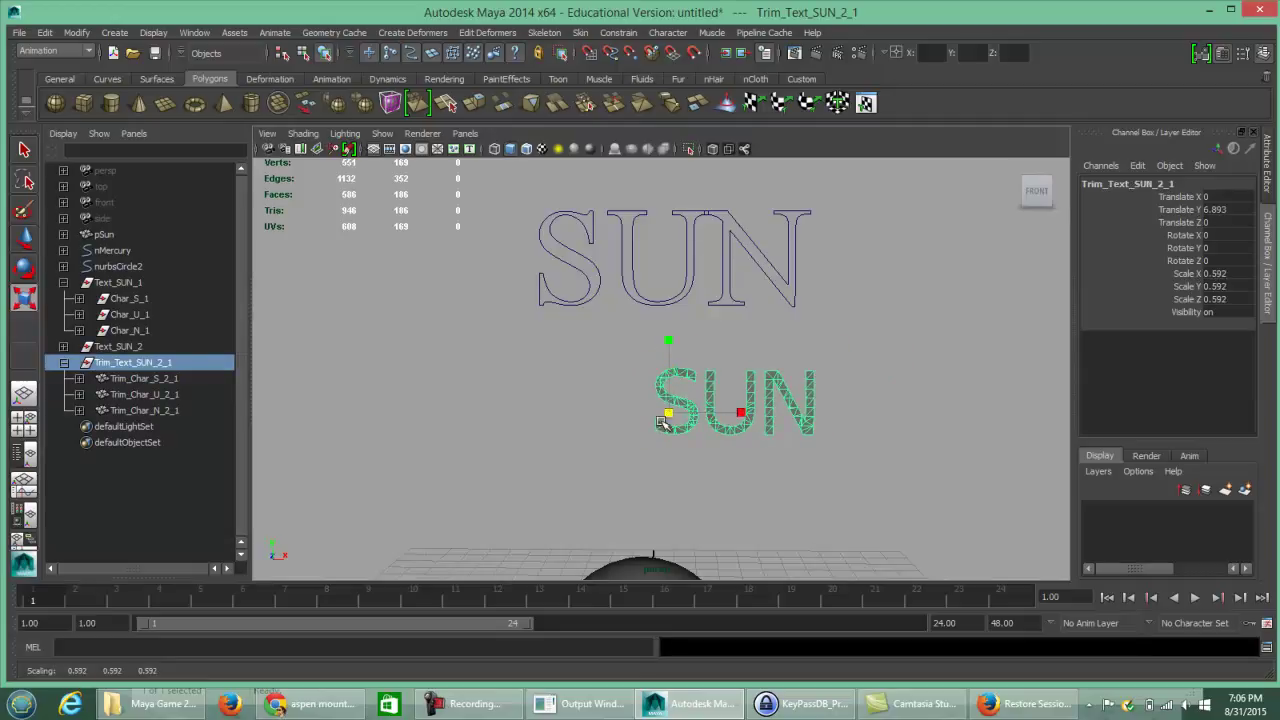
pyautogui.click(150, 380)
pyautogui.click(153, 396)
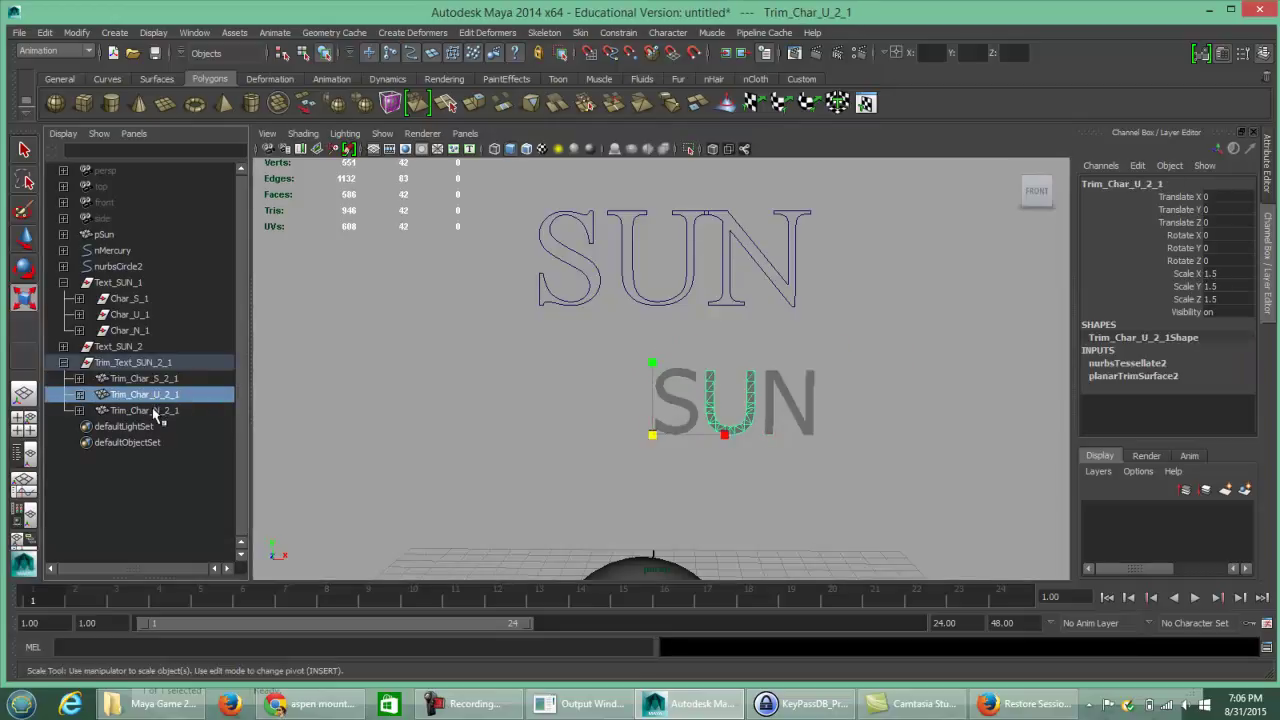
pyautogui.click(152, 411)
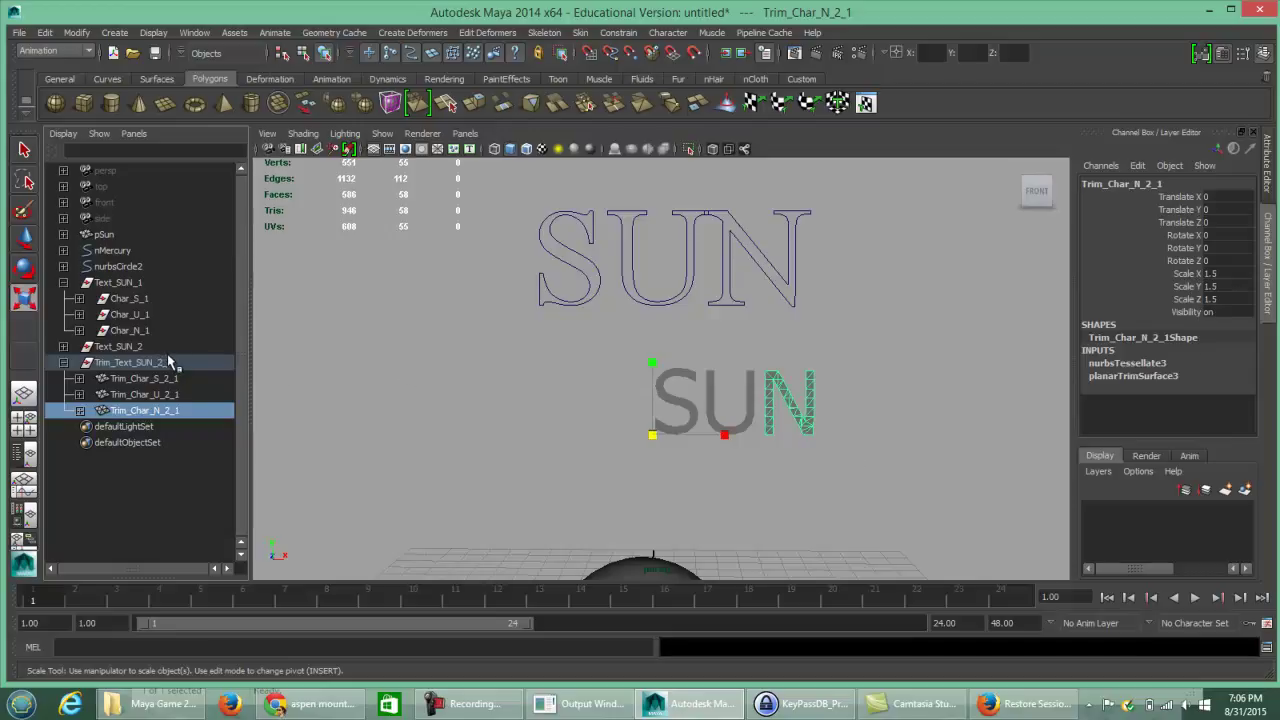
pyautogui.press('Up')
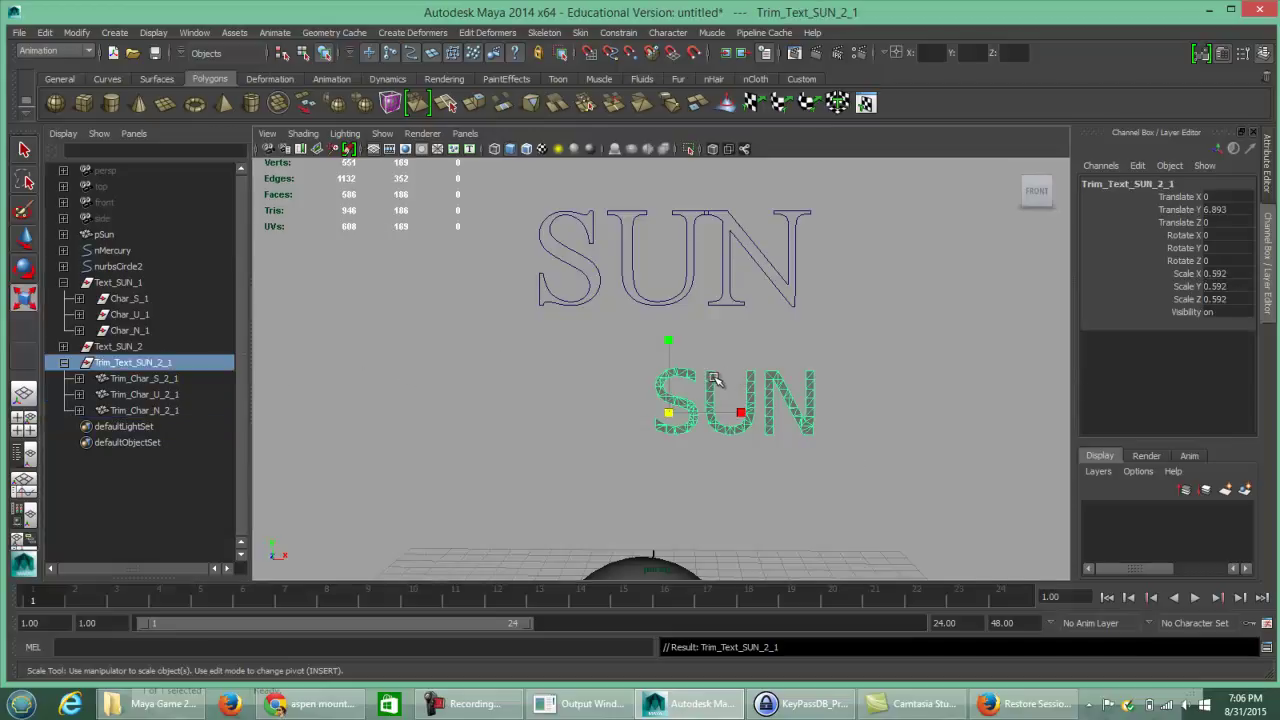
# Move Trim_Text_SUN_2_1 up and right to Translate X 6.977, Y 10.606
pyautogui.press('w')
pyautogui.moveTo(672, 346); pyautogui.dragTo(668, 303)
pyautogui.moveTo(720, 360); pyautogui.dragTo(934, 358)
pyautogui.moveTo(882, 310); pyautogui.dragTo(882, 255)
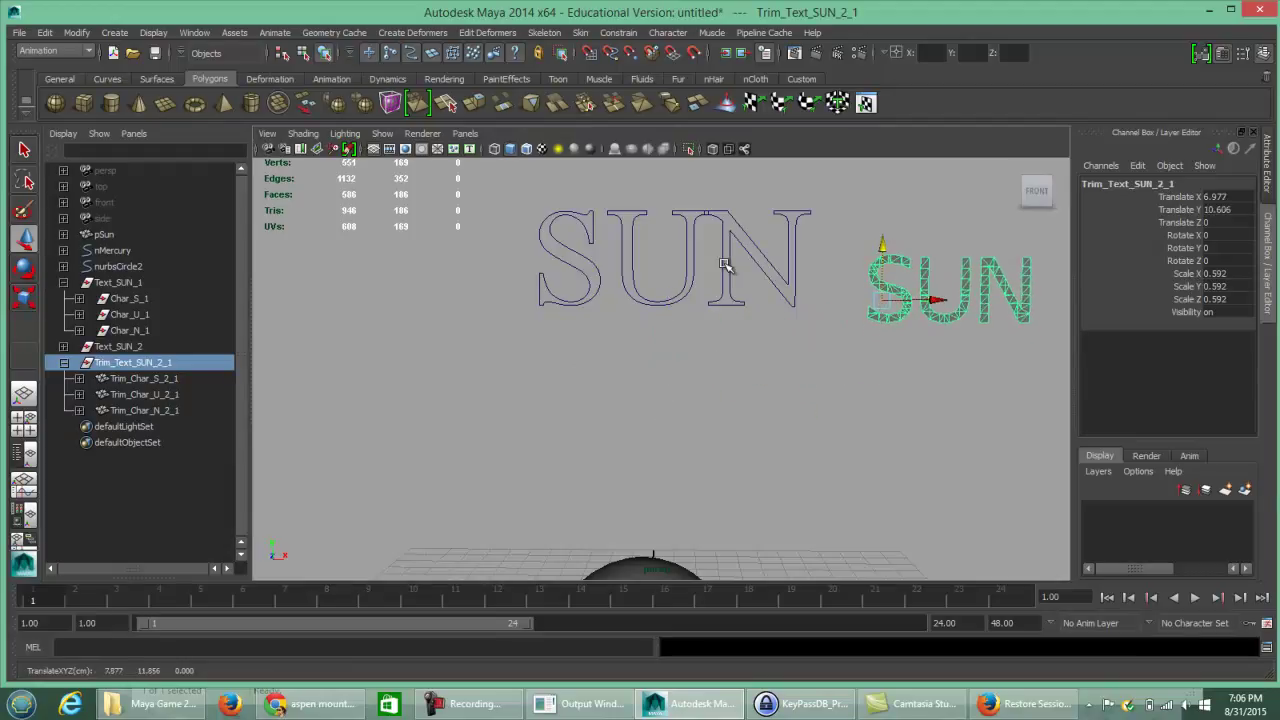
# Create a Bevel-type Tahoma SUN text (polySurface1) at the sun and show it in wireframe
pyautogui.click(115, 33)
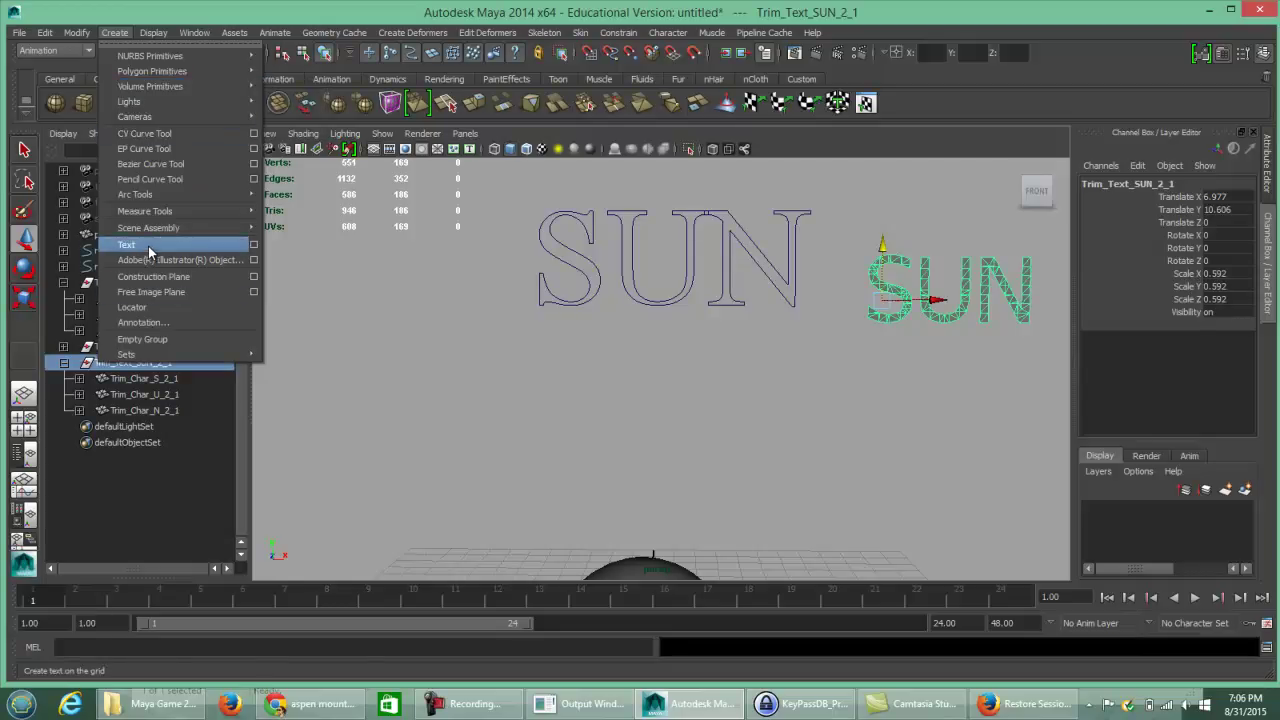
pyautogui.click(254, 245)
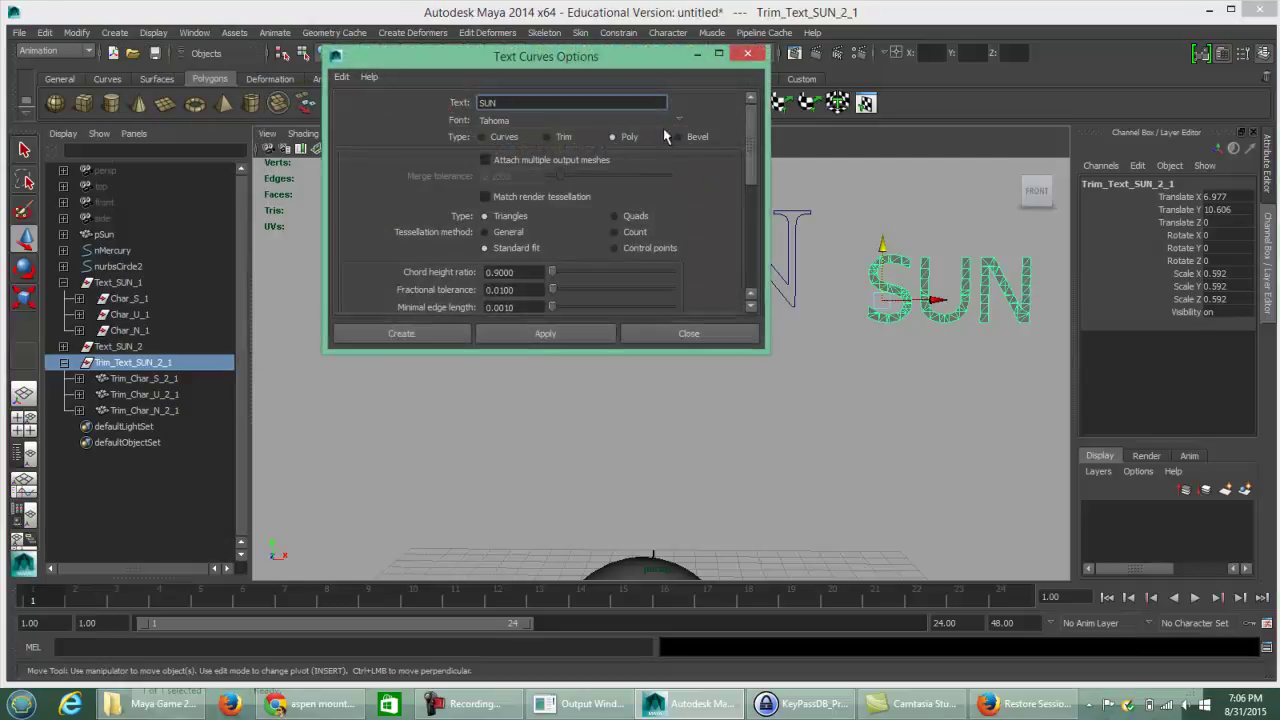
pyautogui.click(678, 137)
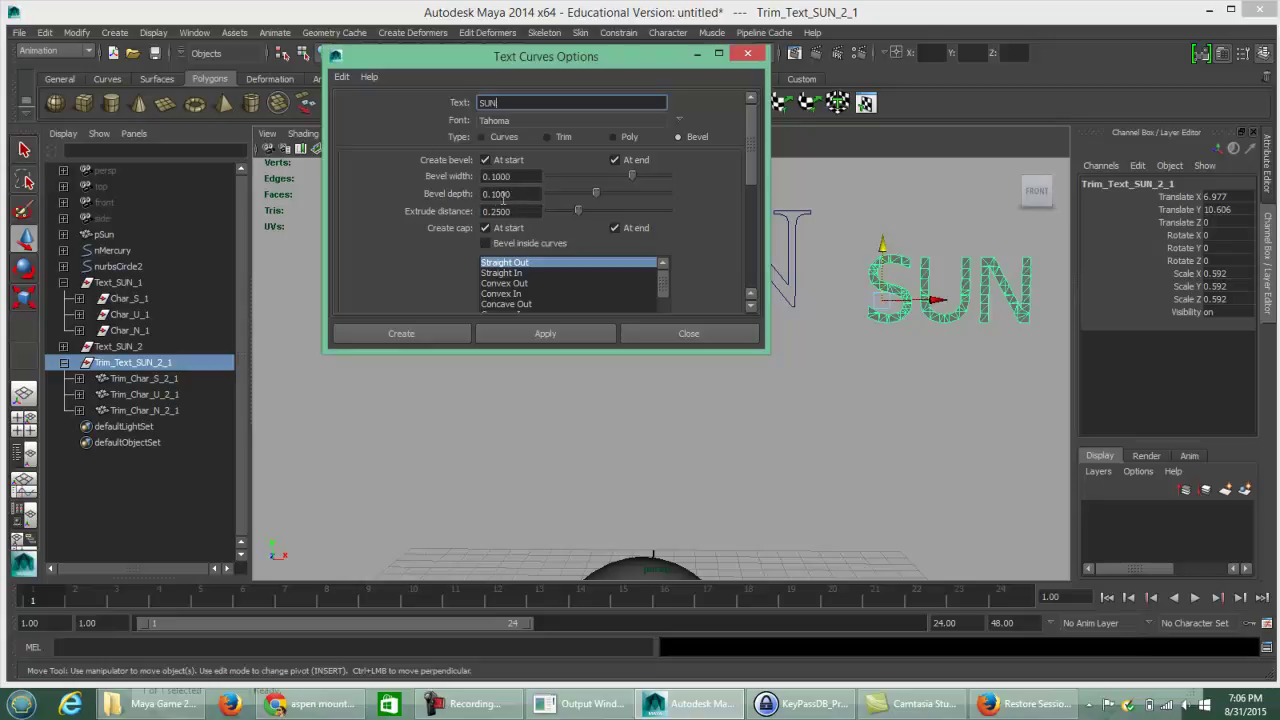
pyautogui.moveTo(752, 150); pyautogui.dragTo(751, 189)
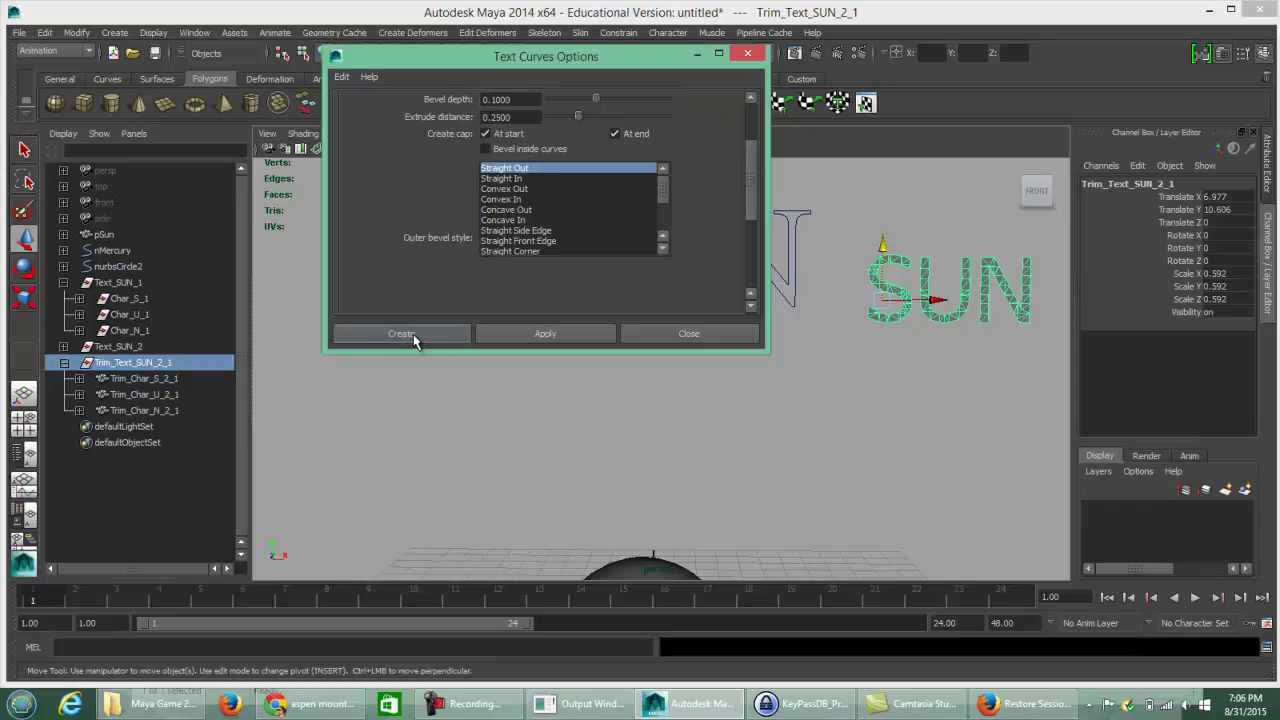
pyautogui.scroll(3, 689, 190)
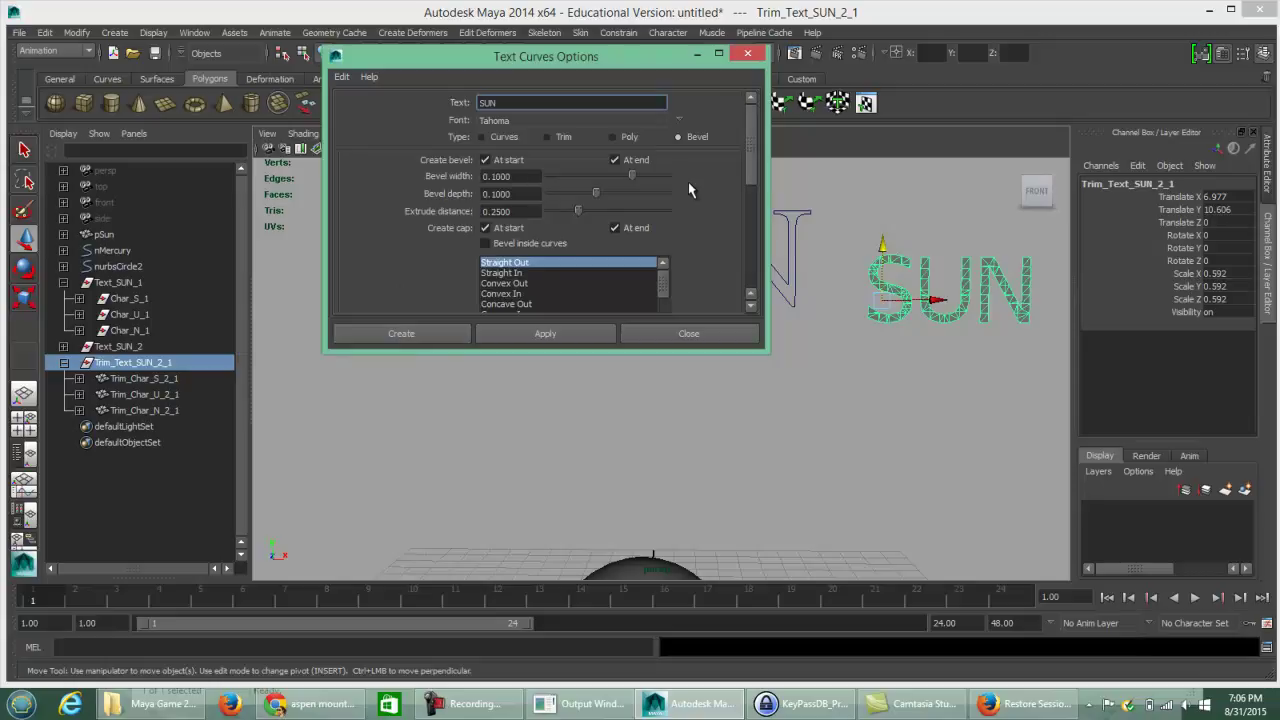
pyautogui.click(394, 331)
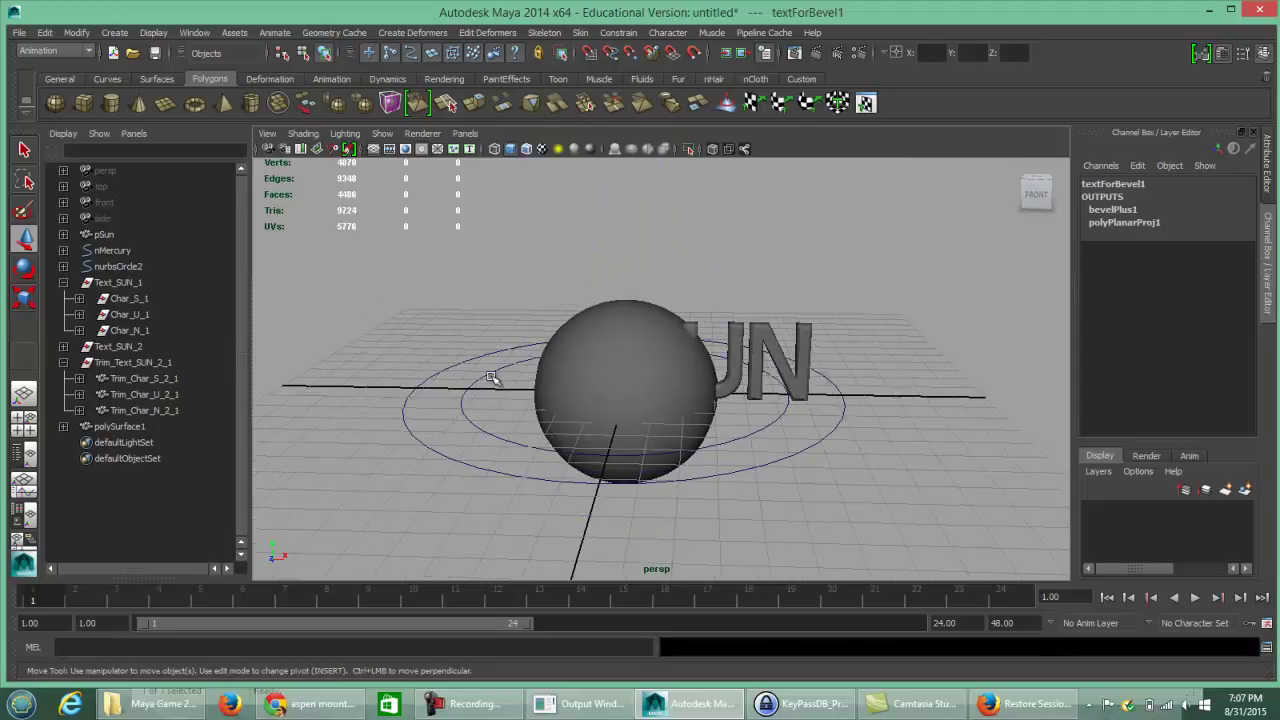
pyautogui.press('4')
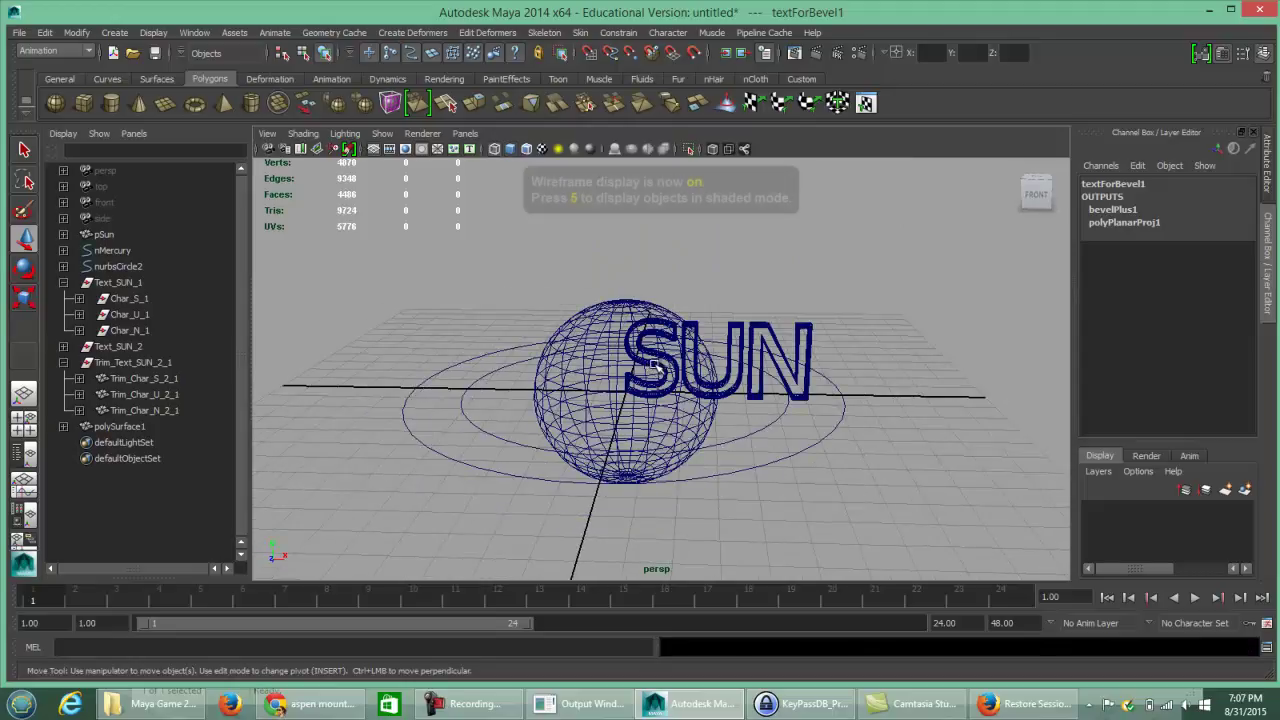
pyautogui.click(818, 332)
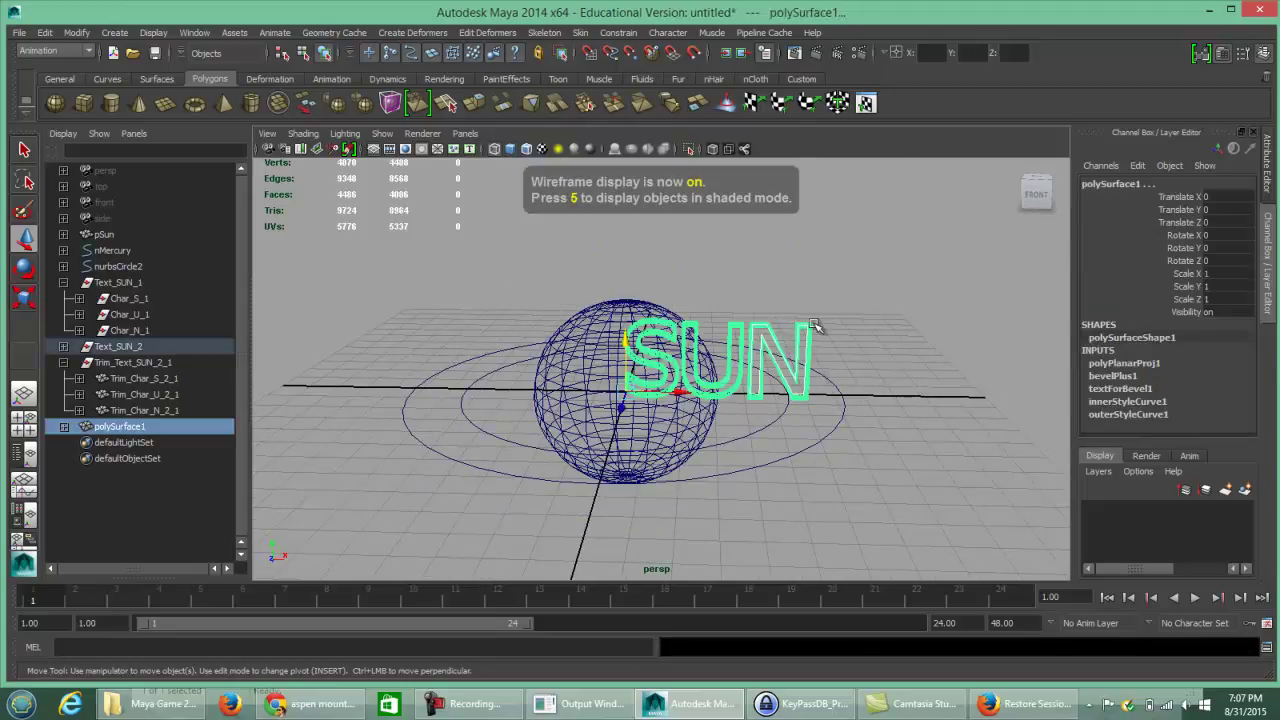
# Select the beveled SUN text polySurface1 and raise it to Translate Y 4.752 above the sphere
pyautogui.click(925, 356)
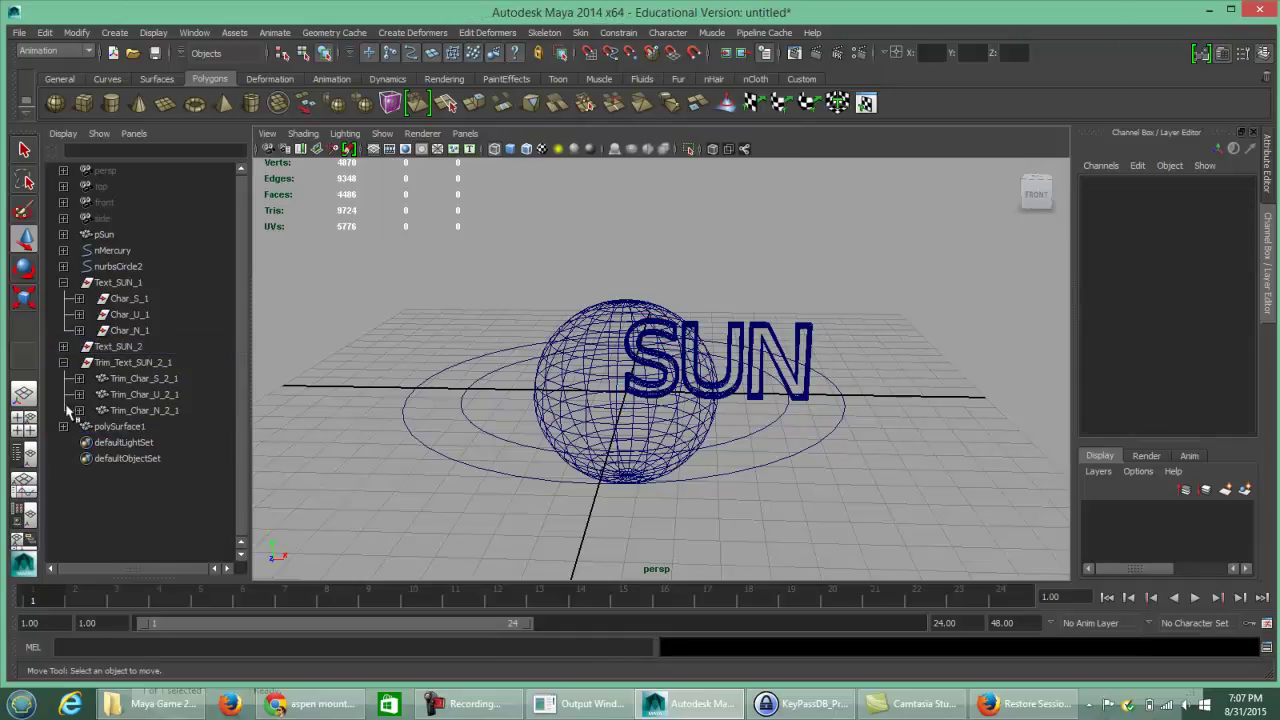
pyautogui.click(690, 325)
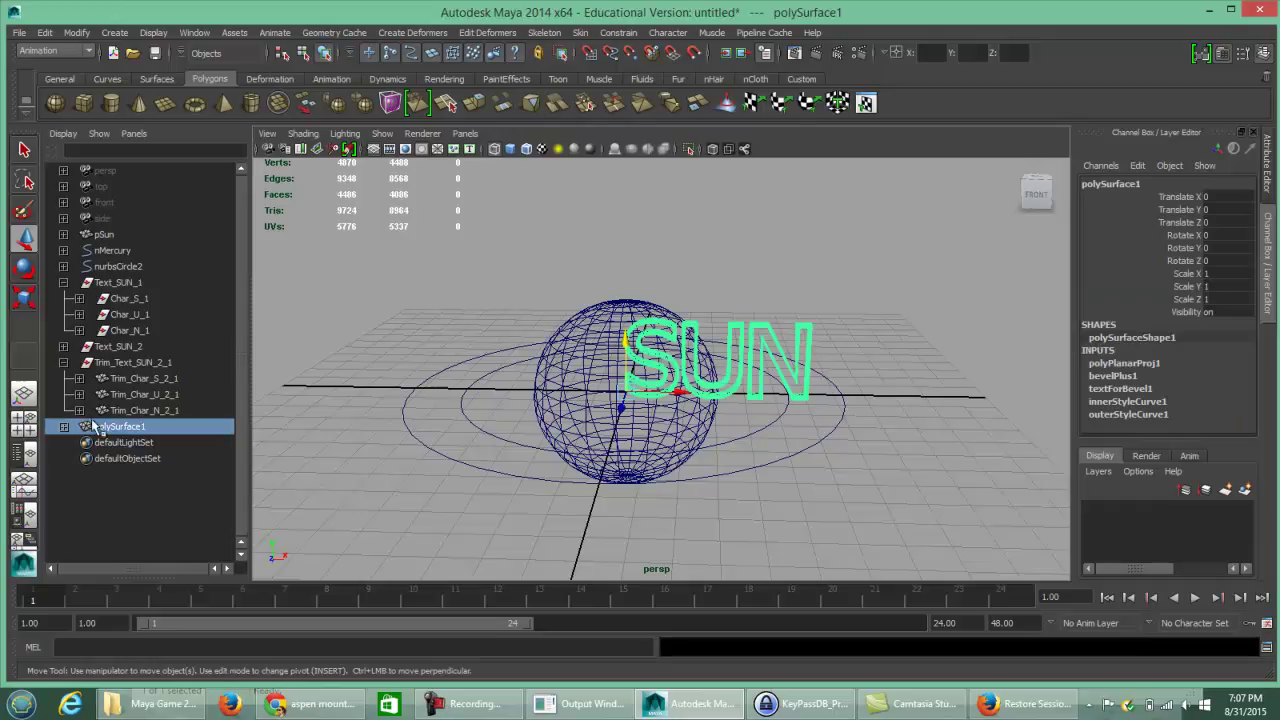
pyautogui.click(64, 427)
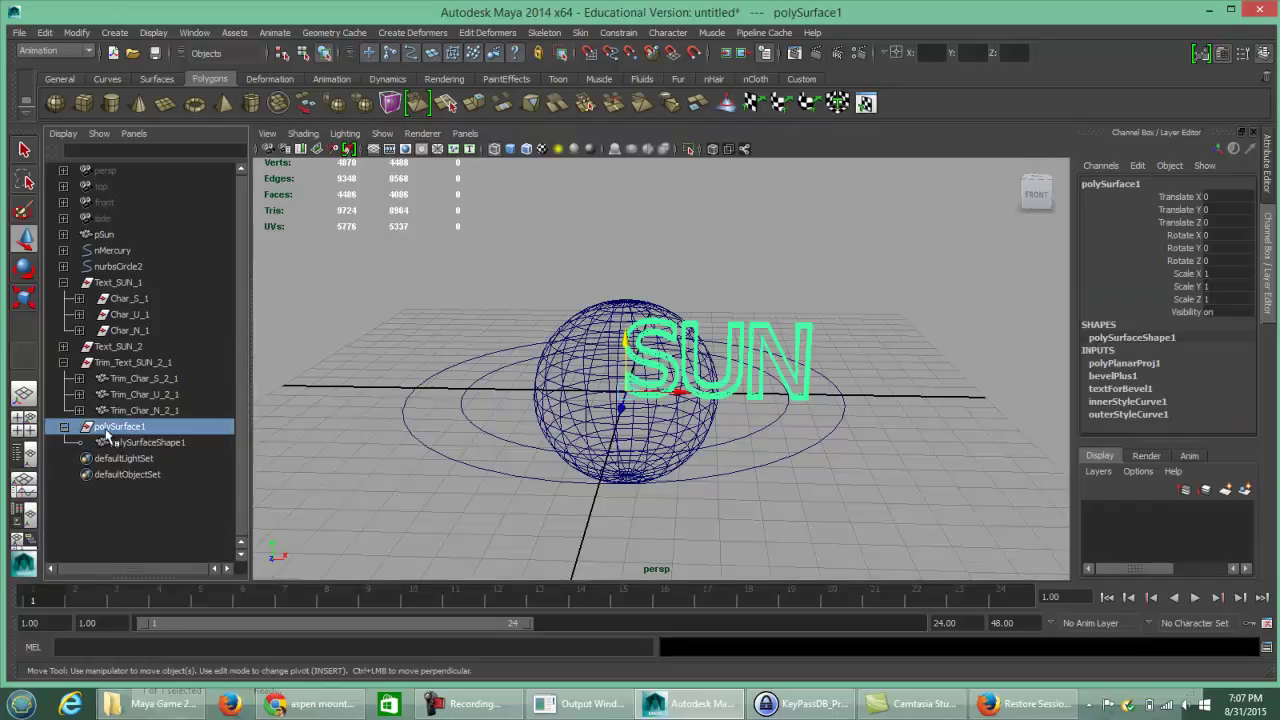
pyautogui.click(145, 443)
pyautogui.click(121, 427)
pyautogui.moveTo(621, 337); pyautogui.dragTo(567, 218)
# Inspect the raised SUN text from several angles, reselecting the curve letters and beveled text
pyautogui.click(150, 443)
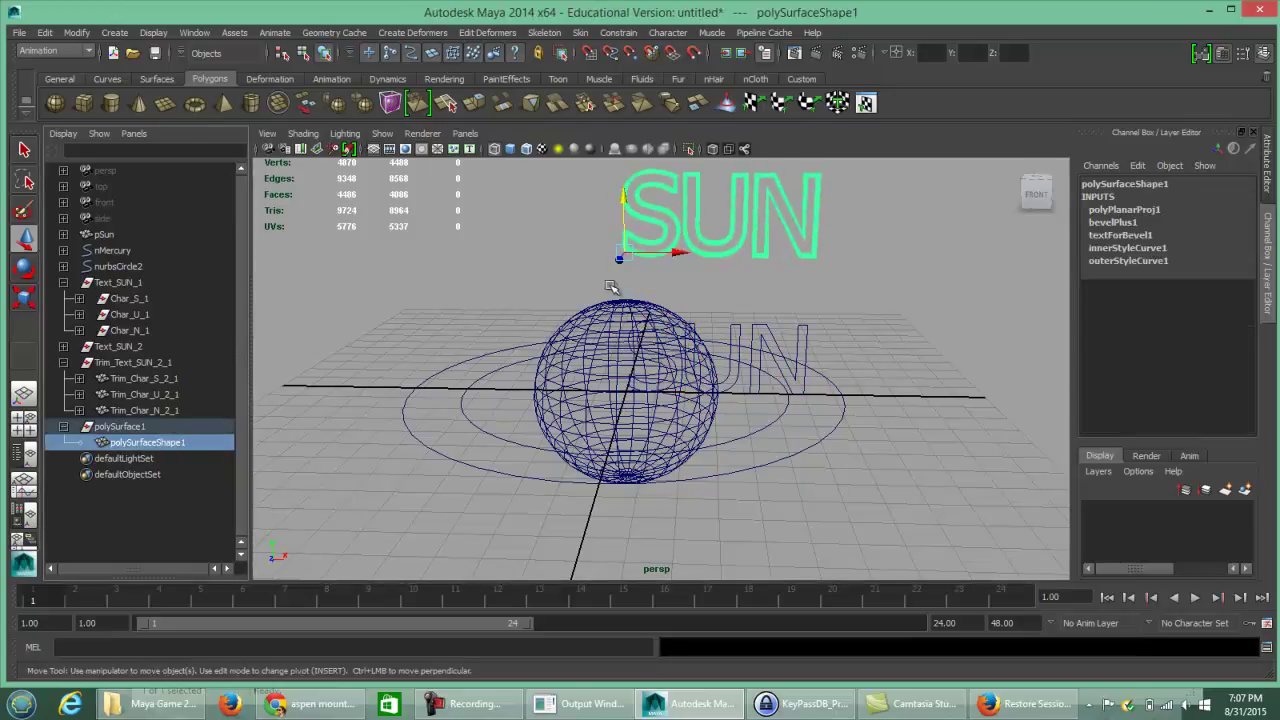
pyautogui.keyDown('alt'); pyautogui.moveTo(706, 392); pyautogui.dragTo(747, 477); pyautogui.keyUp('alt')
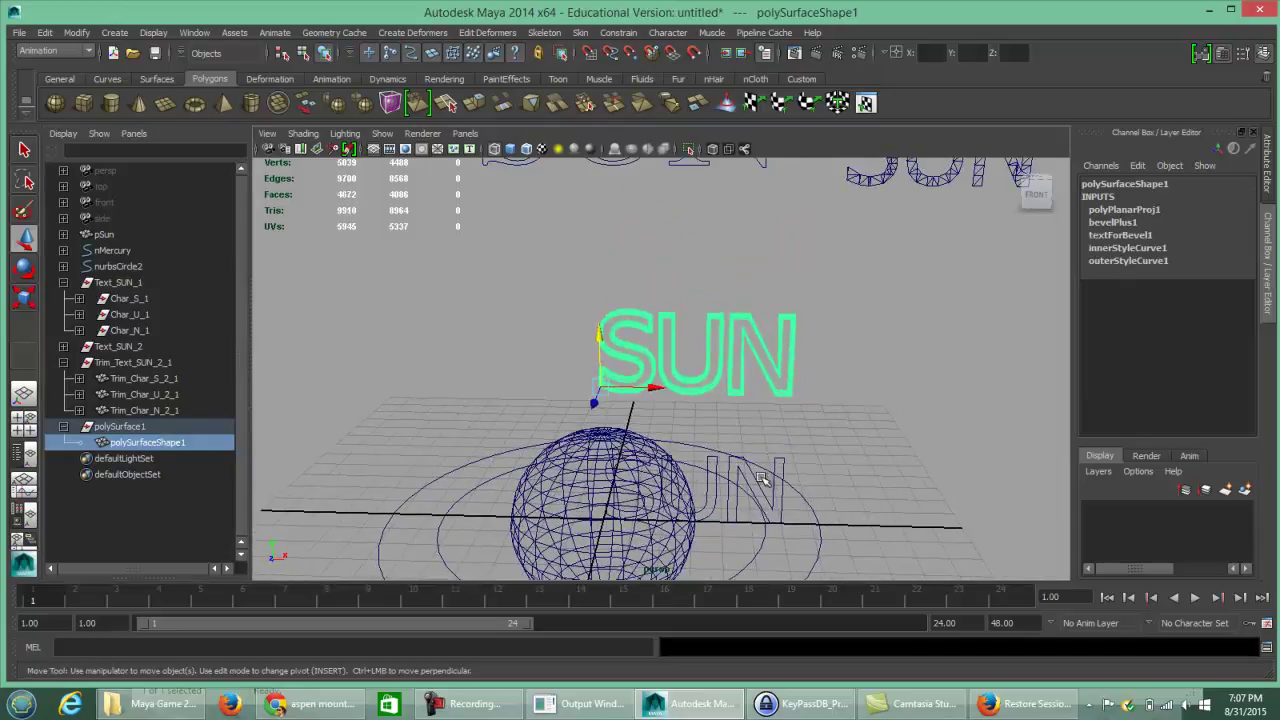
pyautogui.click(786, 460)
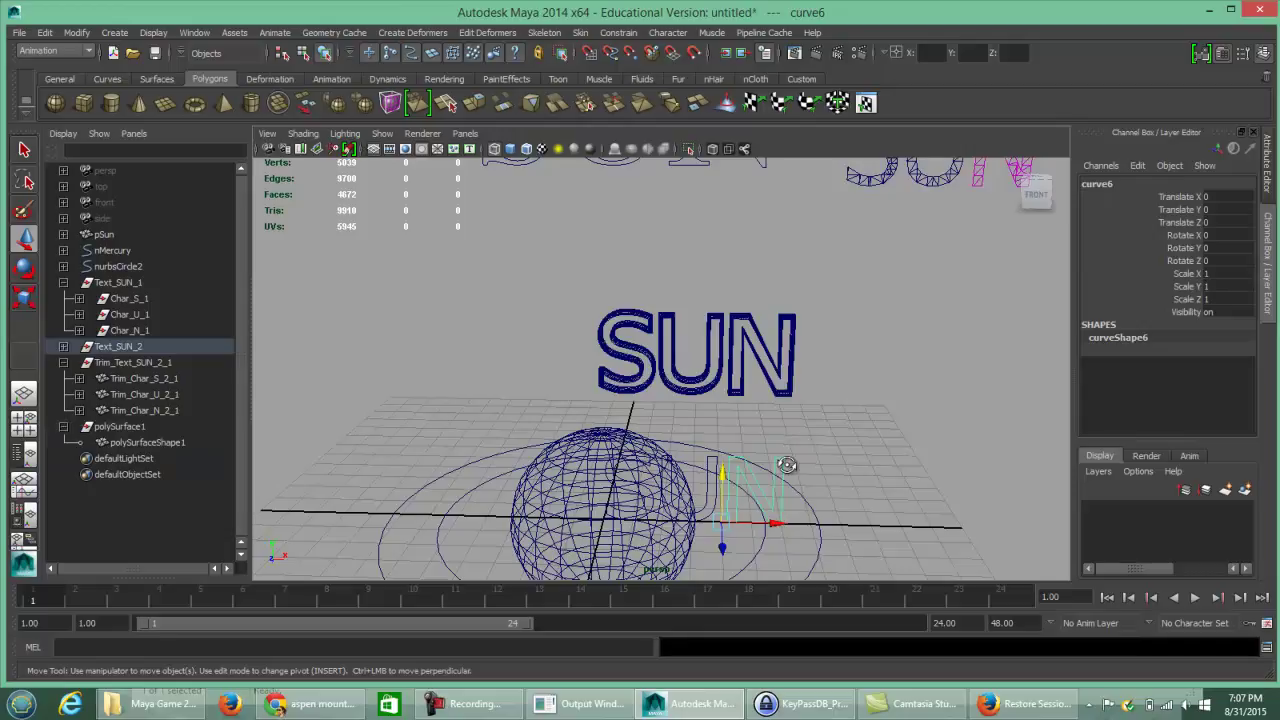
pyautogui.keyDown('alt'); pyautogui.moveTo(786, 466); pyautogui.dragTo(777, 457); pyautogui.keyUp('alt')
pyautogui.click(773, 357)
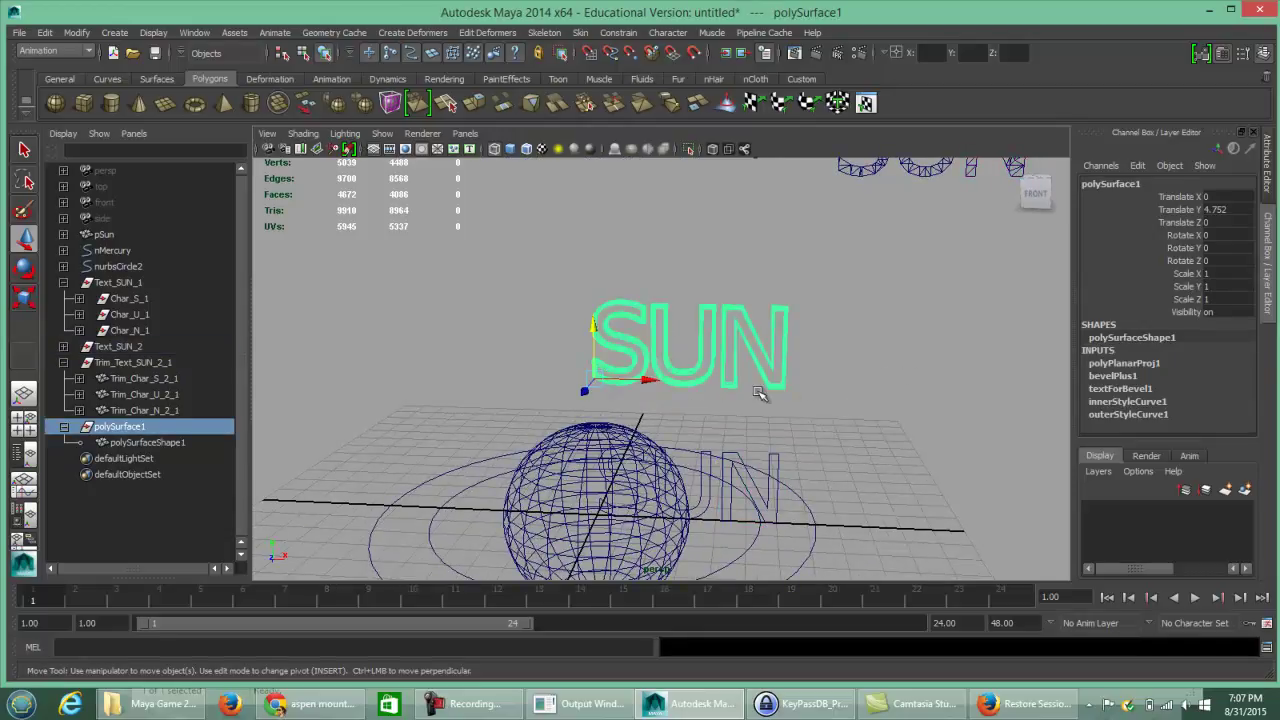
pyautogui.keyDown('alt'); pyautogui.moveTo(734, 420); pyautogui.dragTo(712, 424); pyautogui.keyUp('alt')
# Switch to shaded display and orbit to a close frontal view of the beveled SUN text
pyautogui.press('5')
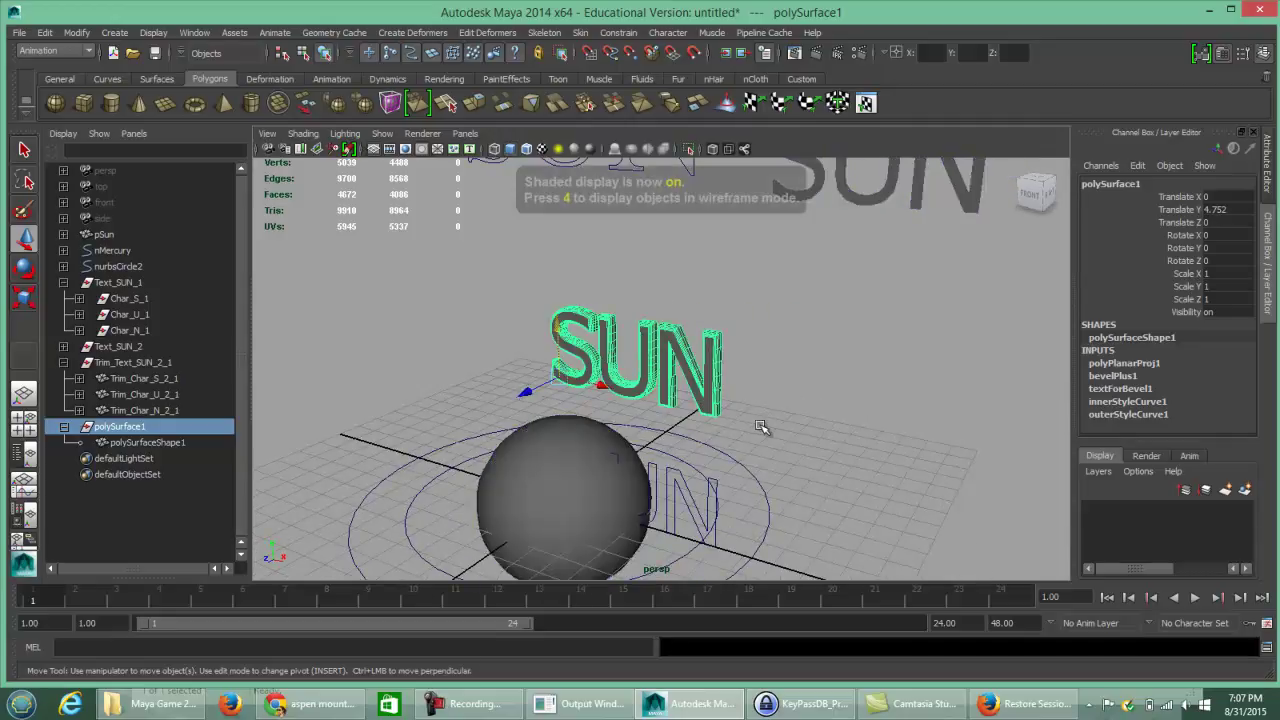
pyautogui.moveTo(497, 404)
pyautogui.keyDown('alt'); pyautogui.mouseDown()
pyautogui.moveTo(723, 423)
pyautogui.moveTo(646, 401)
pyautogui.moveTo(800, 403)
pyautogui.moveTo(735, 420)
pyautogui.mouseUp(); pyautogui.keyUp('alt')
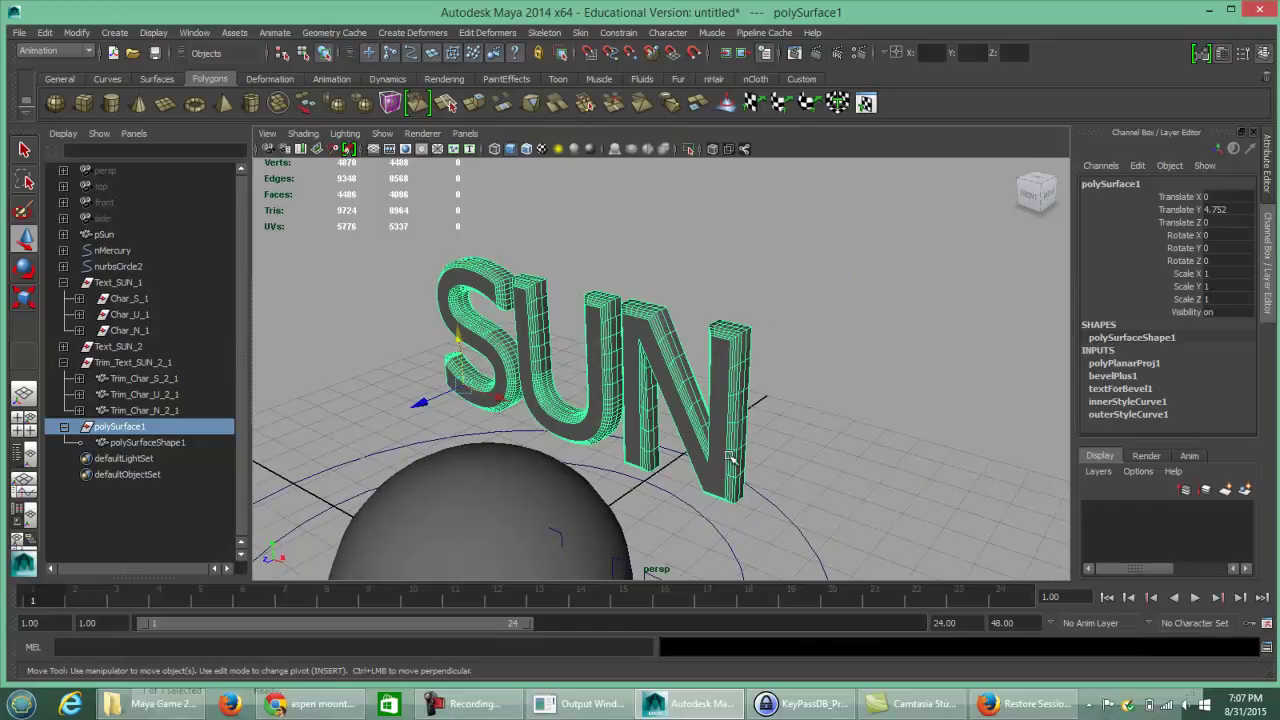
pyautogui.rightClick(727, 364)
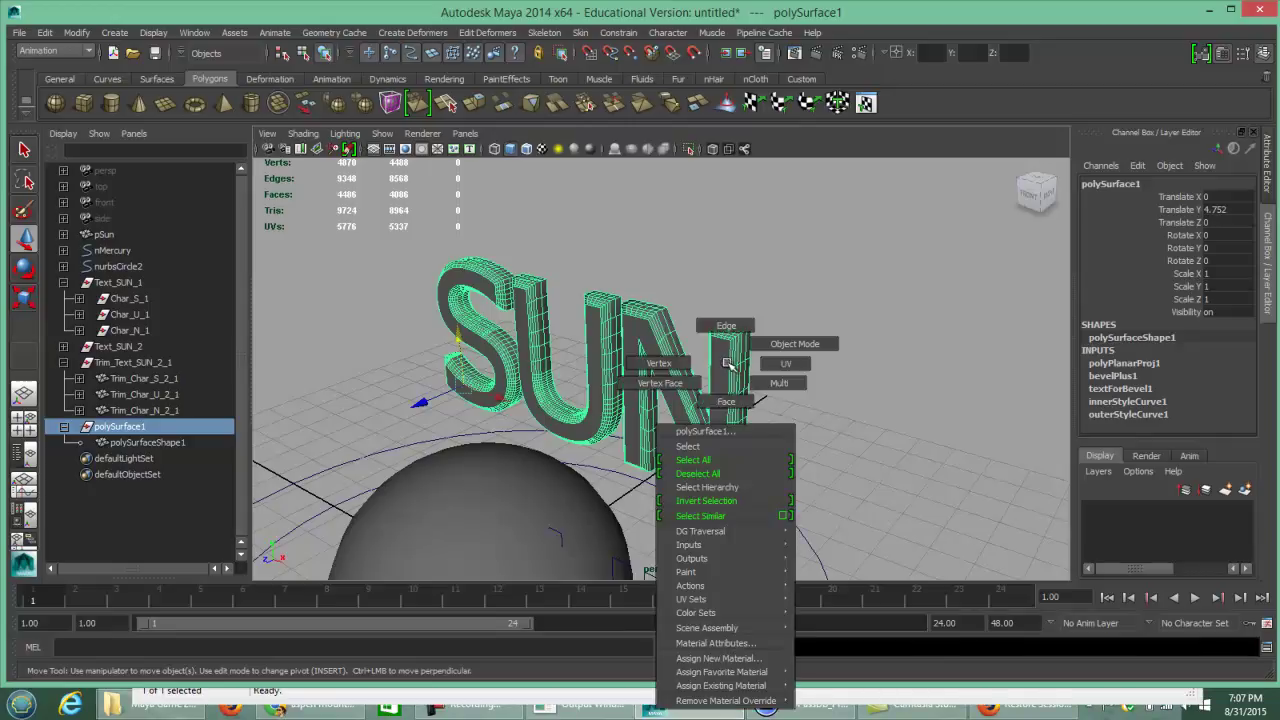
pyautogui.moveTo(727, 327); pyautogui.dragTo(730, 367, button='right')
pyautogui.moveTo(730, 367); pyautogui.dragTo(730, 367, button='right')
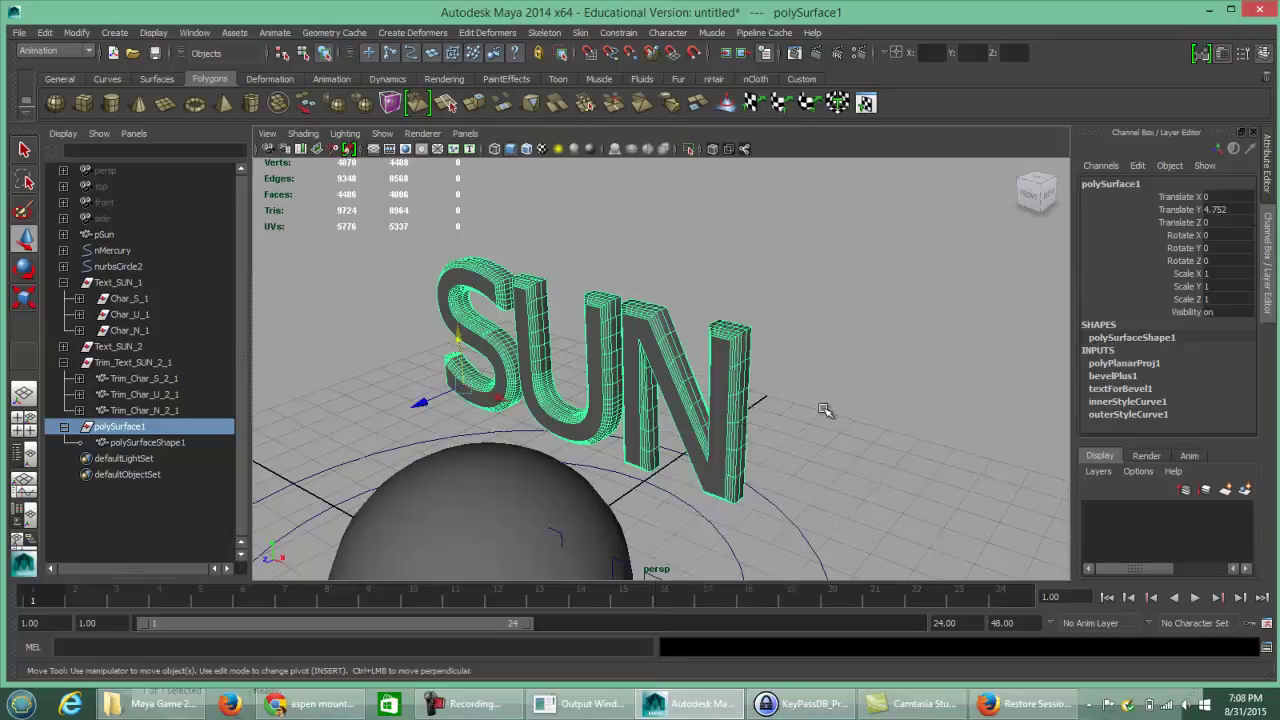
pyautogui.keyDown('alt'); pyautogui.moveTo(720, 420); pyautogui.dragTo(714, 408); pyautogui.keyUp('alt')
pyautogui.keyDown('alt'); pyautogui.moveTo(780, 404); pyautogui.dragTo(886, 234, button='right'); pyautogui.keyUp('alt')
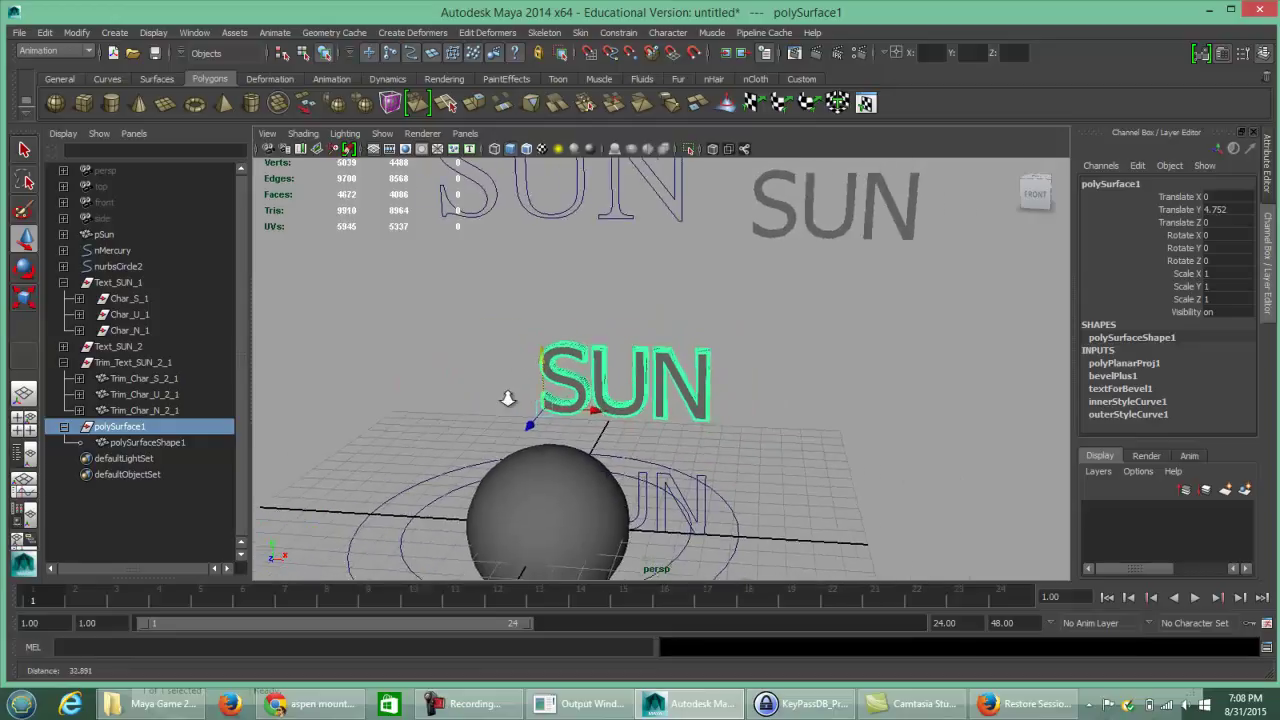
# Move the beveled polygon SUN text higher above the sphere with the Move tool
pyautogui.click(873, 232)
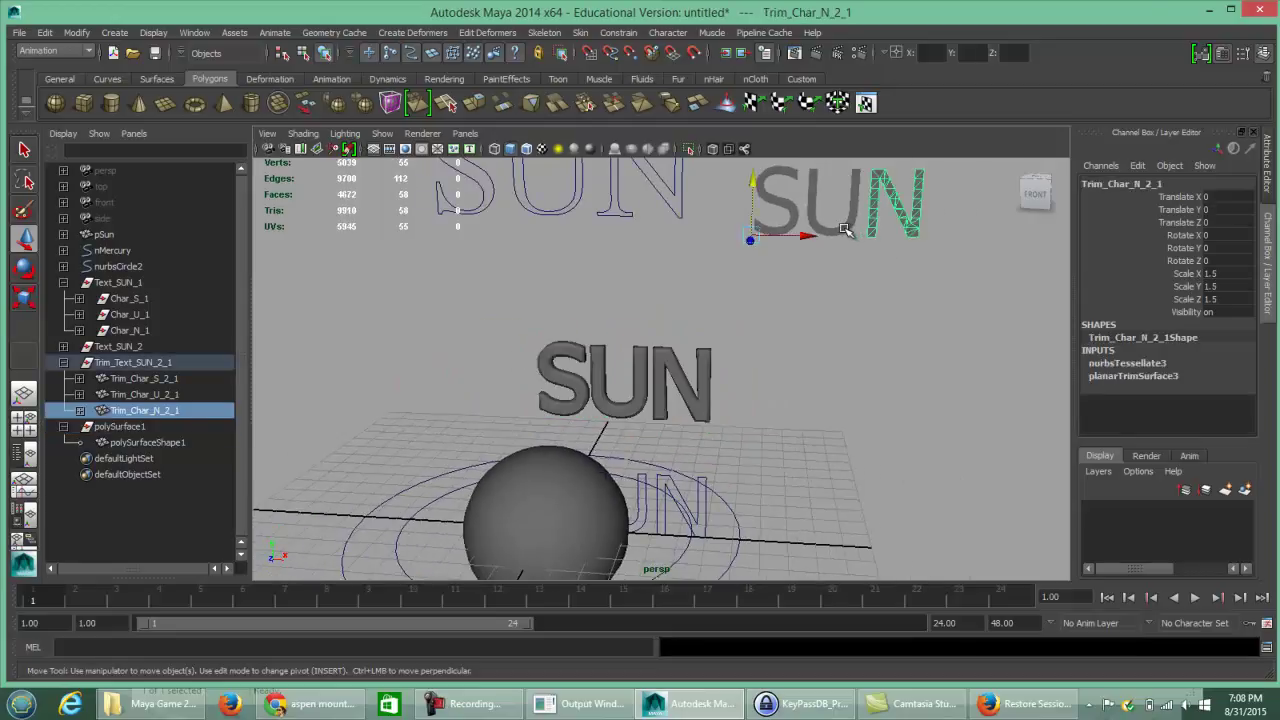
pyautogui.click(843, 230)
pyautogui.click(788, 222)
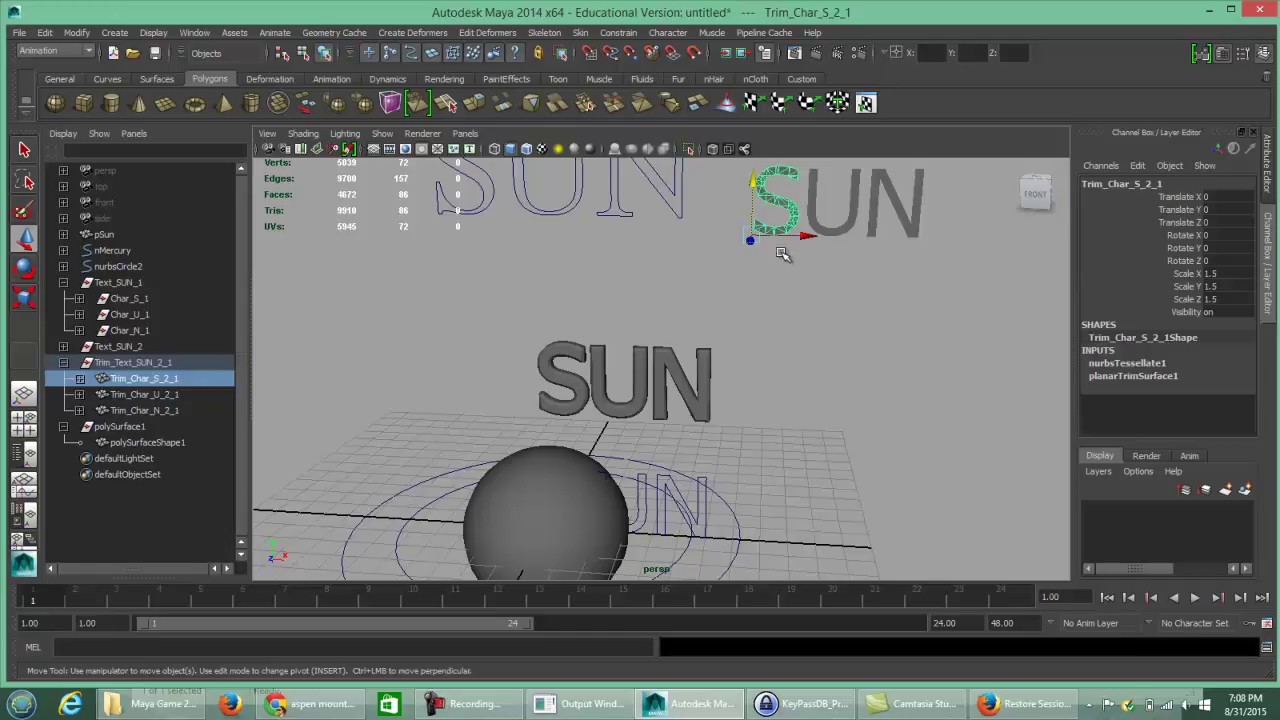
pyautogui.press('q')
pyautogui.click(652, 399)
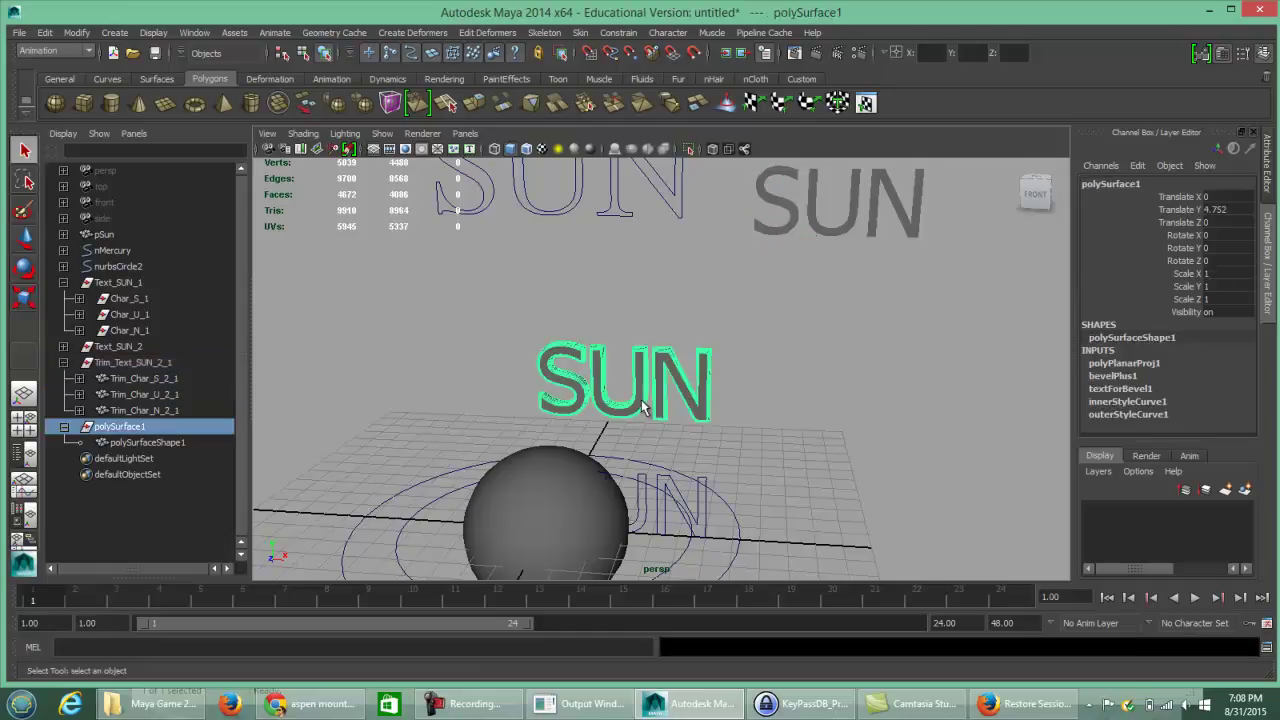
pyautogui.keyDown('alt'); pyautogui.moveTo(793, 396); pyautogui.dragTo(731, 394); pyautogui.keyUp('alt')
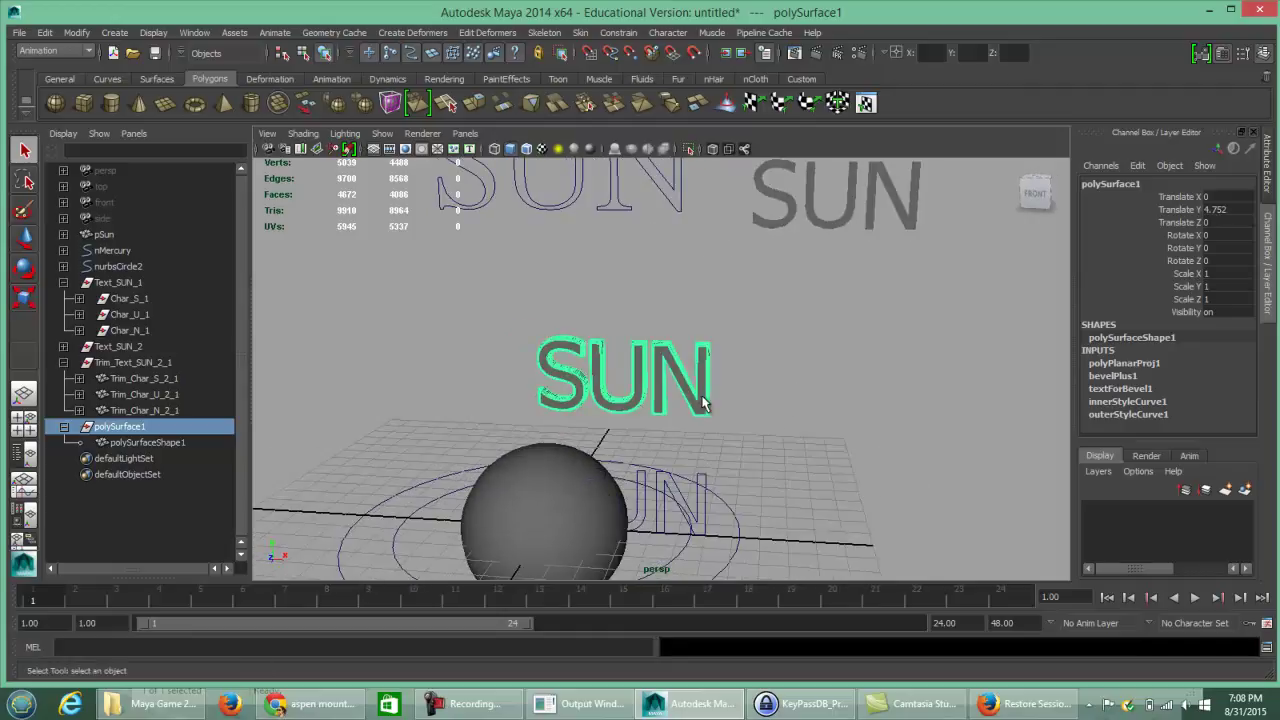
pyautogui.moveTo(810, 318)
pyautogui.keyDown('alt'); pyautogui.mouseDown()
pyautogui.moveTo(686, 317)
pyautogui.moveTo(798, 330)
pyautogui.mouseUp(); pyautogui.keyUp('alt')
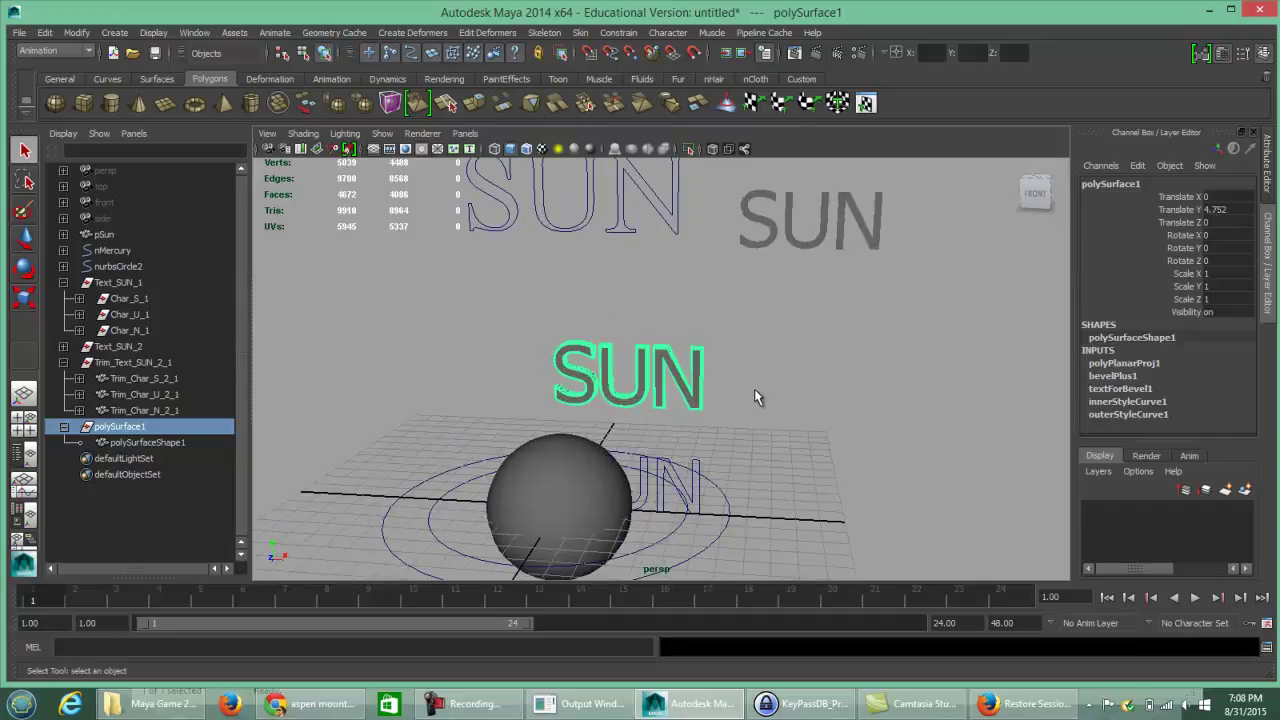
pyautogui.press('w')
pyautogui.moveTo(600, 400); pyautogui.dragTo(536, 279)
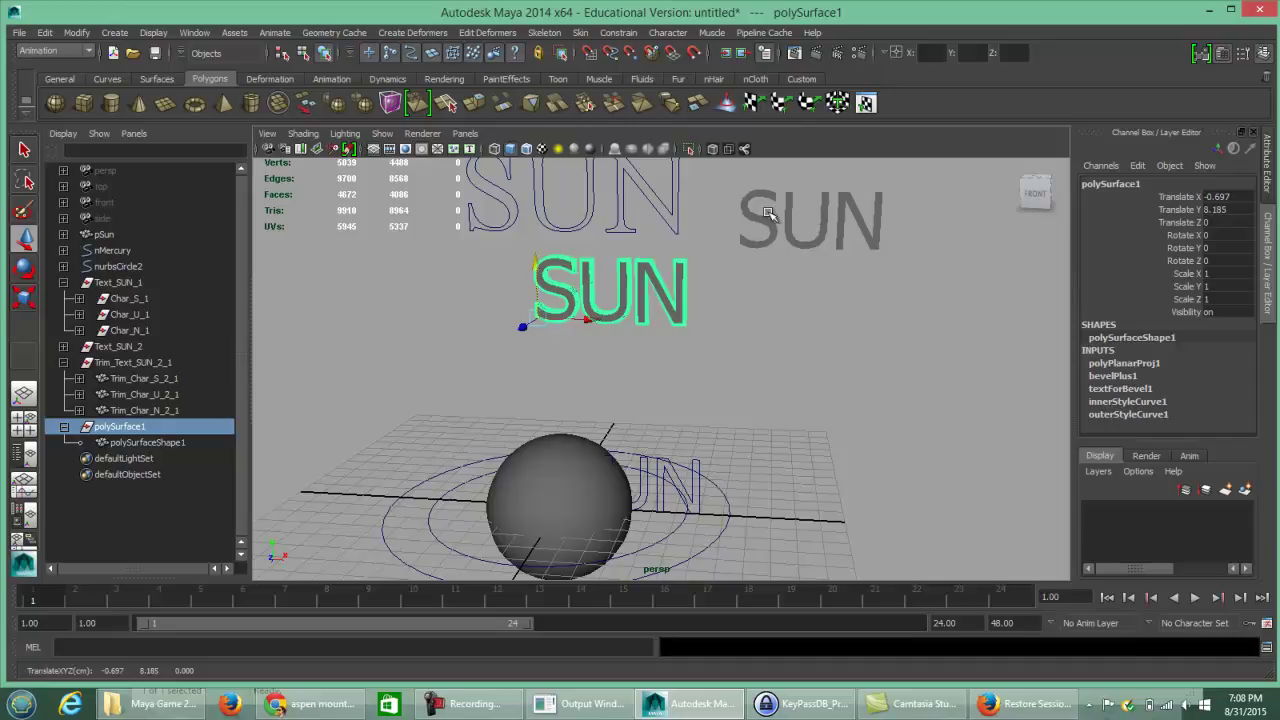
# Select the trimmed-surface letters and the S, U, N outline curves near the sphere
pyautogui.click(885, 238)
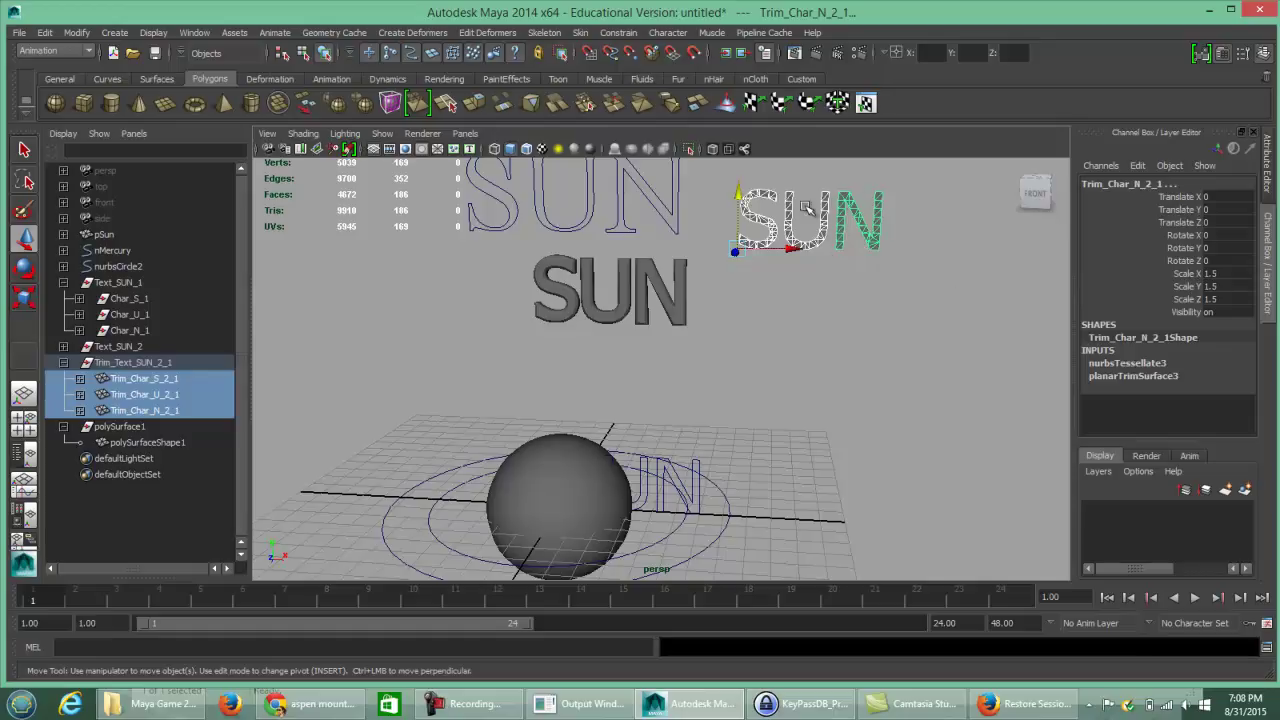
pyautogui.click(702, 462)
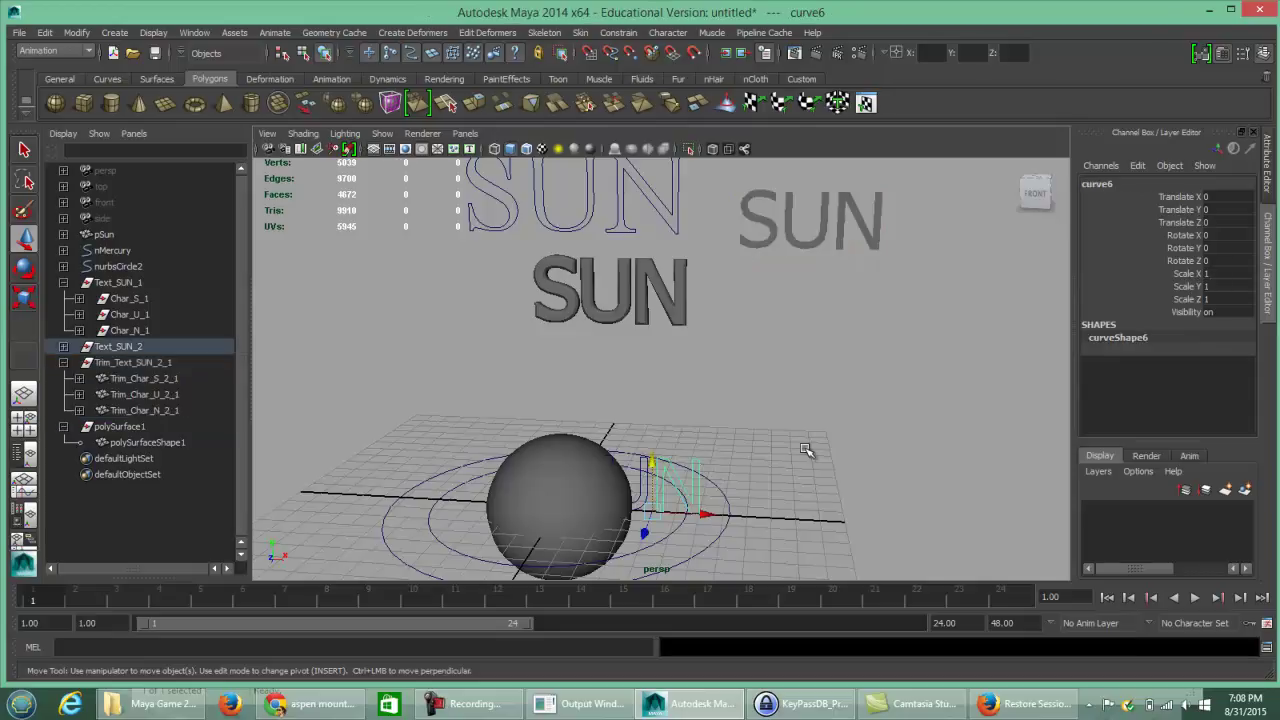
pyautogui.click(627, 205)
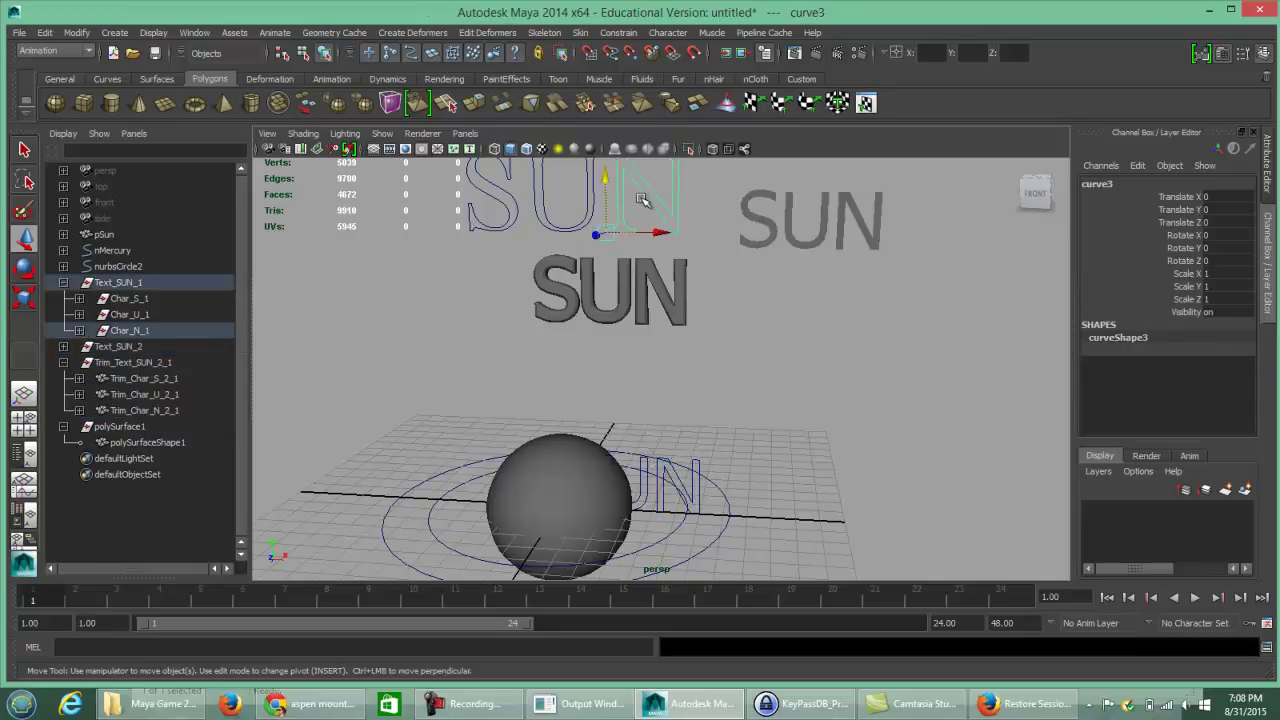
pyautogui.click(526, 200)
pyautogui.click(497, 197)
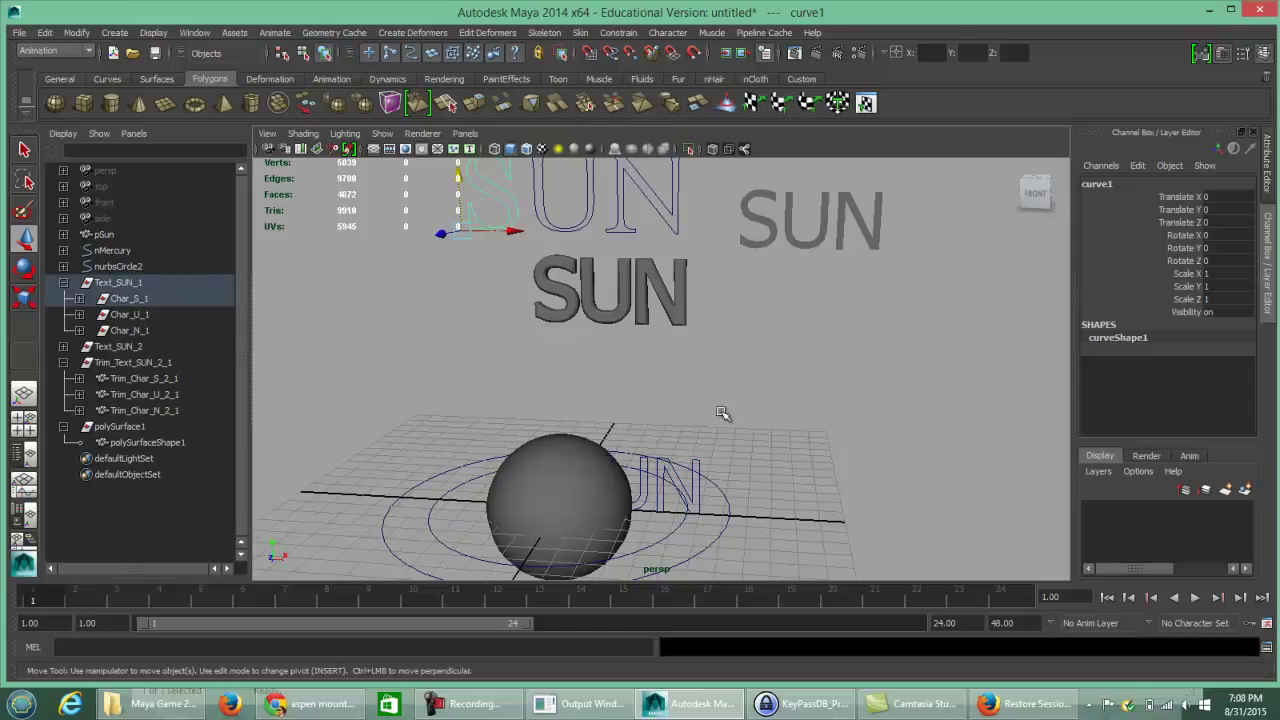
pyautogui.click(697, 464)
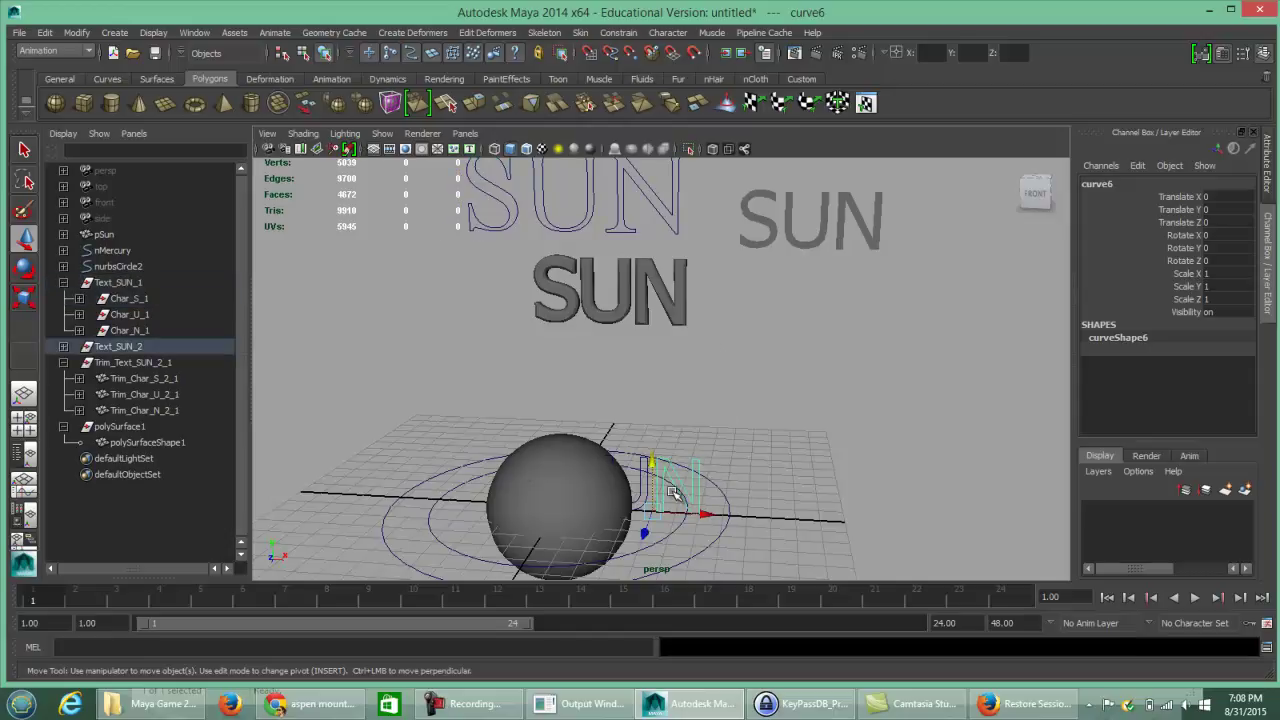
pyautogui.moveTo(822, 214); pyautogui.dragTo(876, 245)
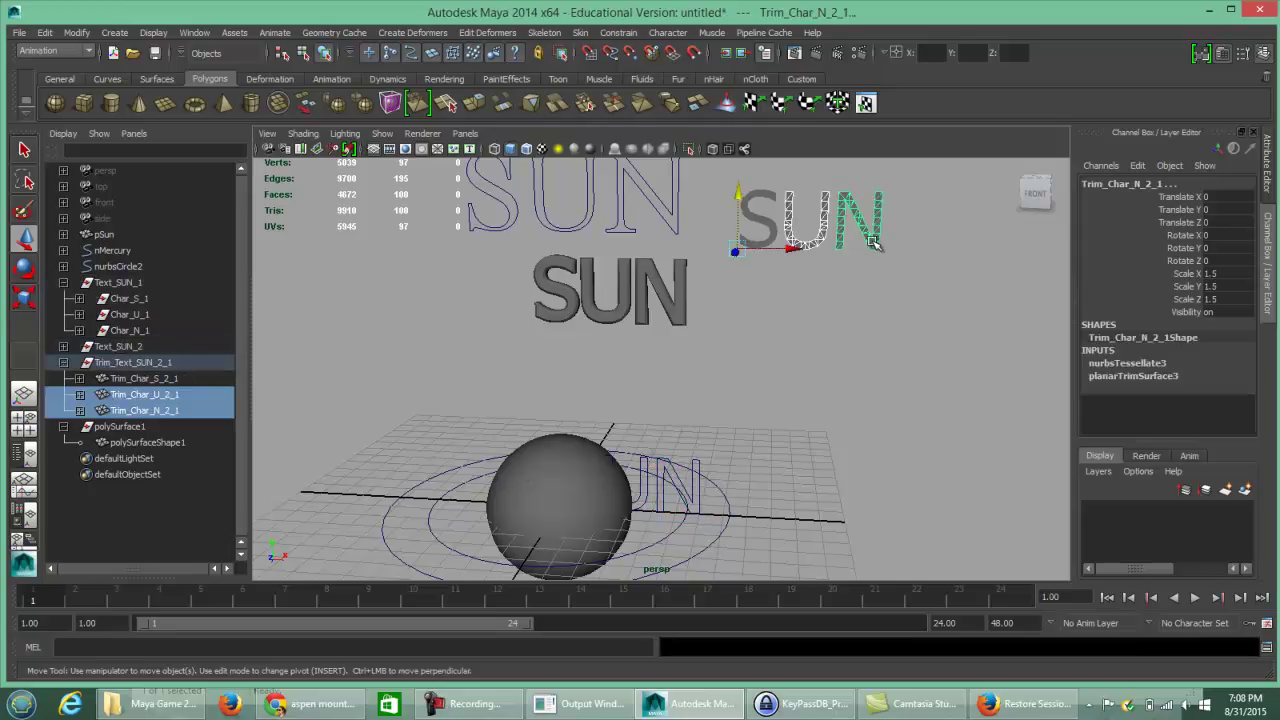
pyautogui.click(697, 462)
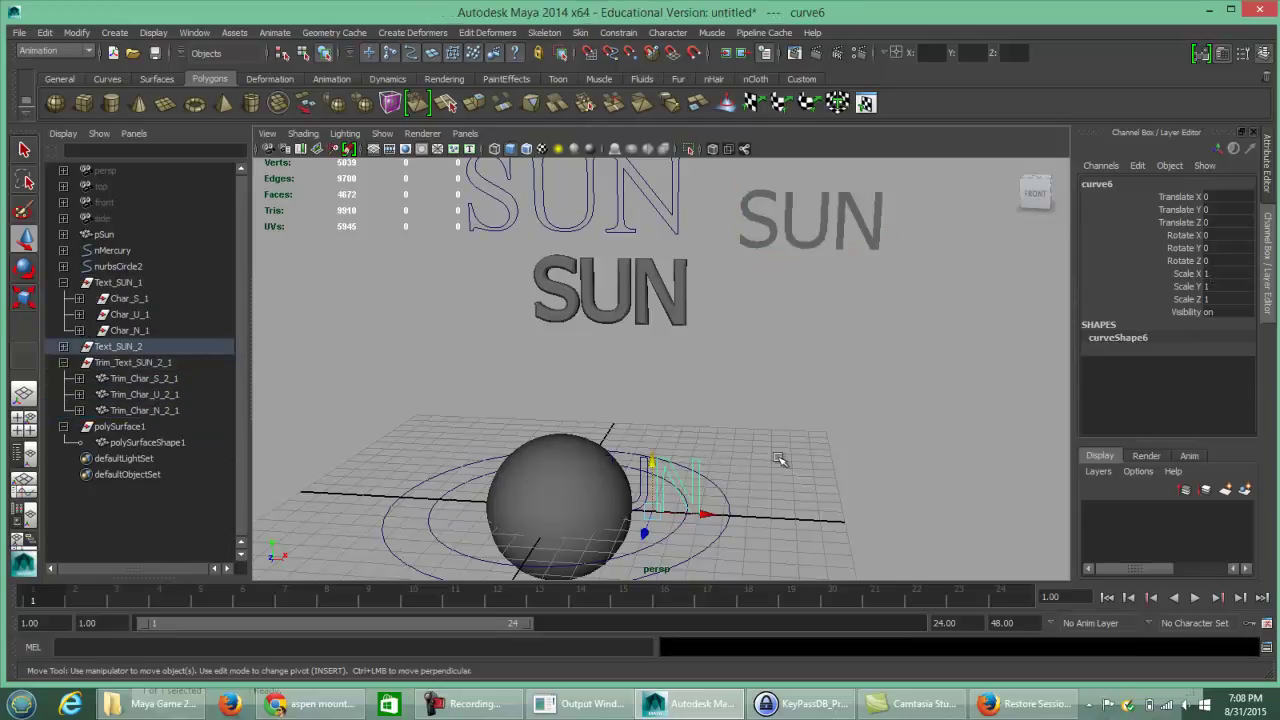
# Switch to wireframe display and dolly in onto the sphere and UN curves
pyautogui.press('4')
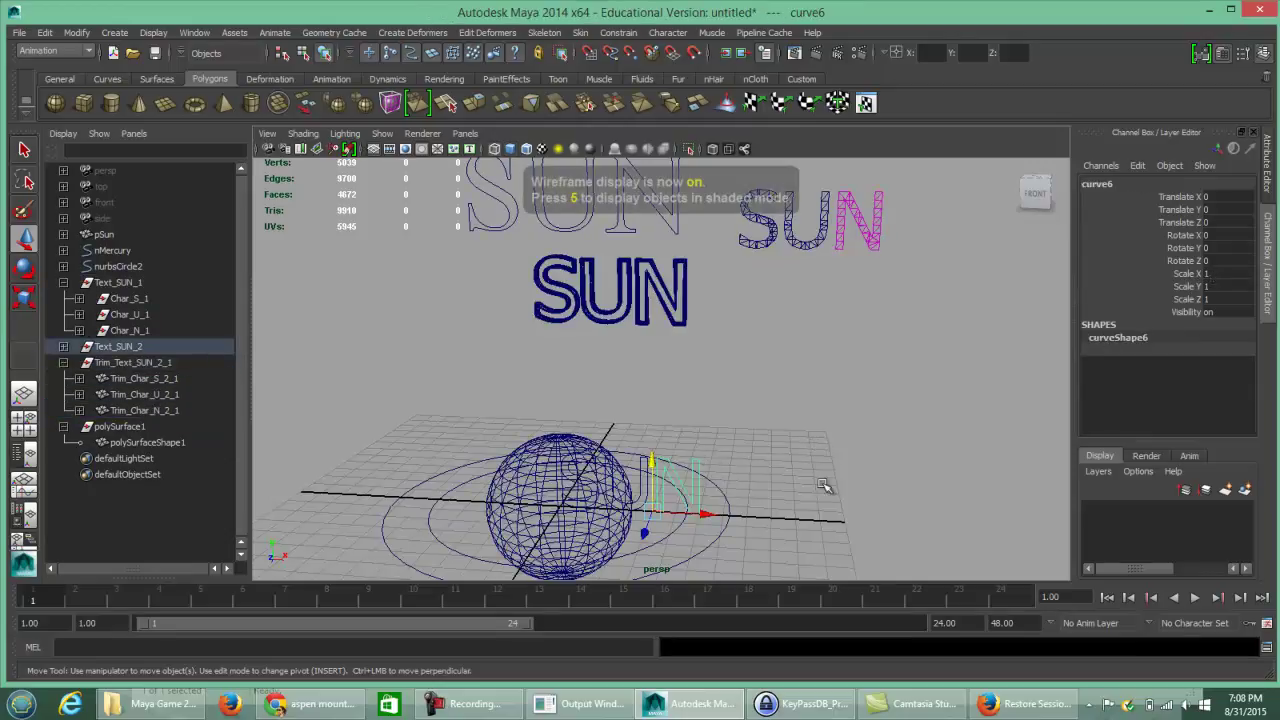
pyautogui.scroll(4, 858, 347)
pyautogui.keyDown('alt'); pyautogui.moveTo(858, 347); pyautogui.dragTo(800, 378); pyautogui.keyUp('alt')
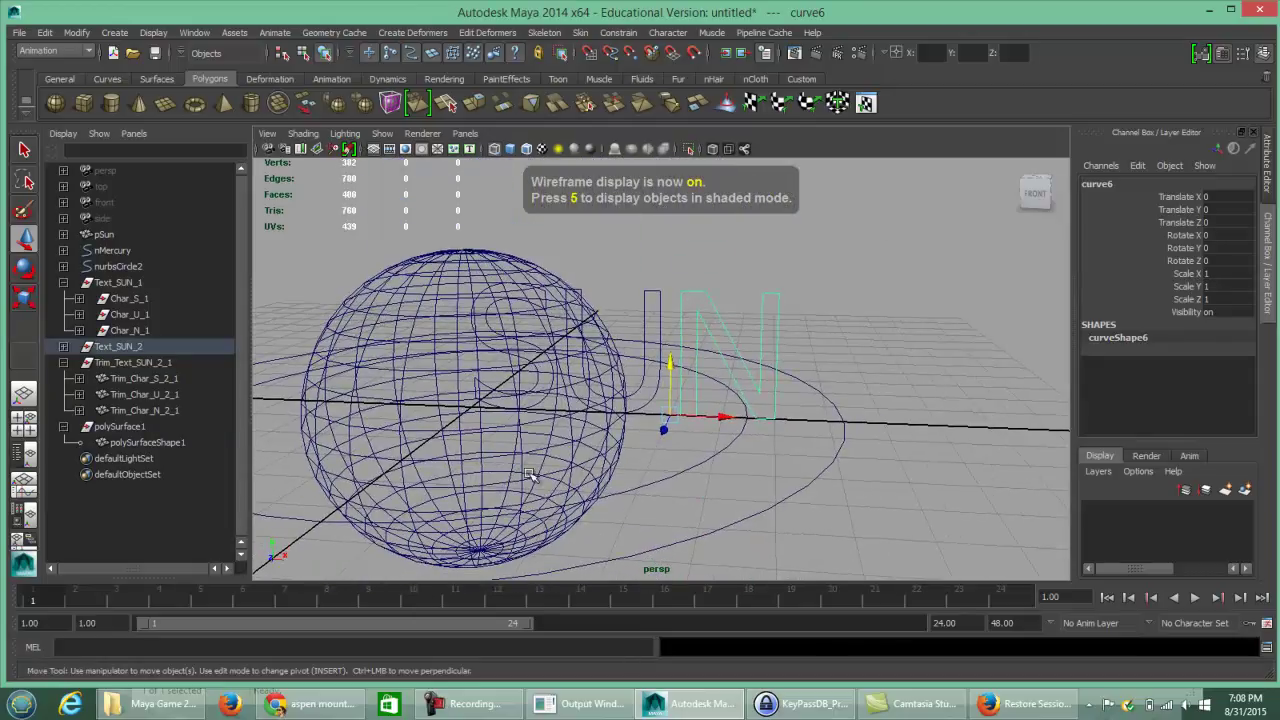
# Expand Text_SUN_2 and select its letter curves curveShape6, curveShape5 and curveShape4 for CV editing
pyautogui.keyDown('shift'); pyautogui.click(63, 347); pyautogui.keyUp('shift')
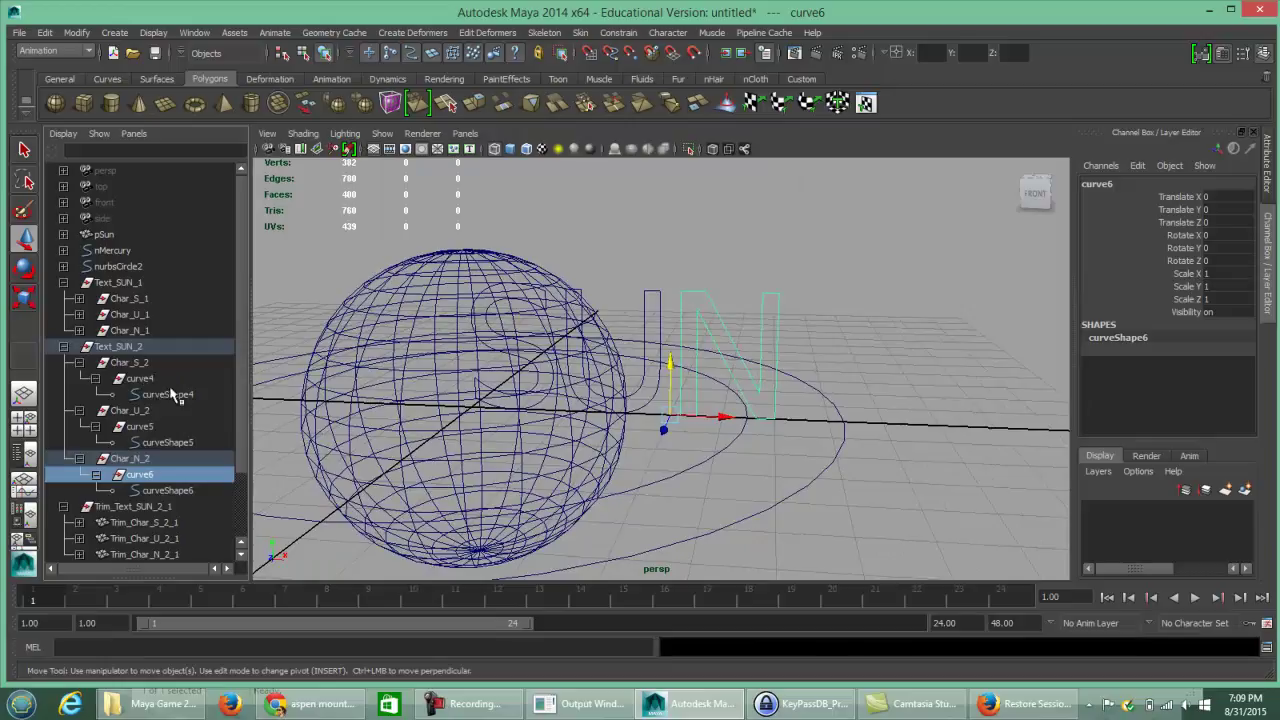
pyautogui.click(172, 492)
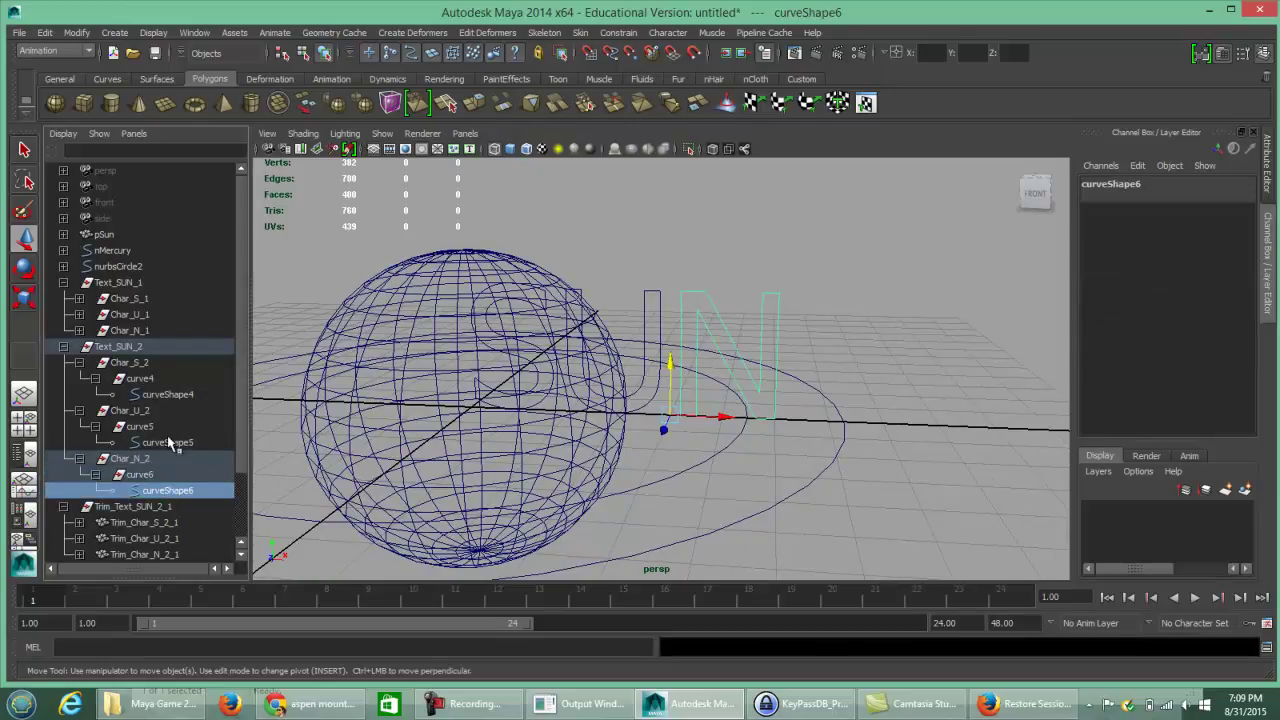
pyautogui.click(167, 438)
pyautogui.click(167, 395)
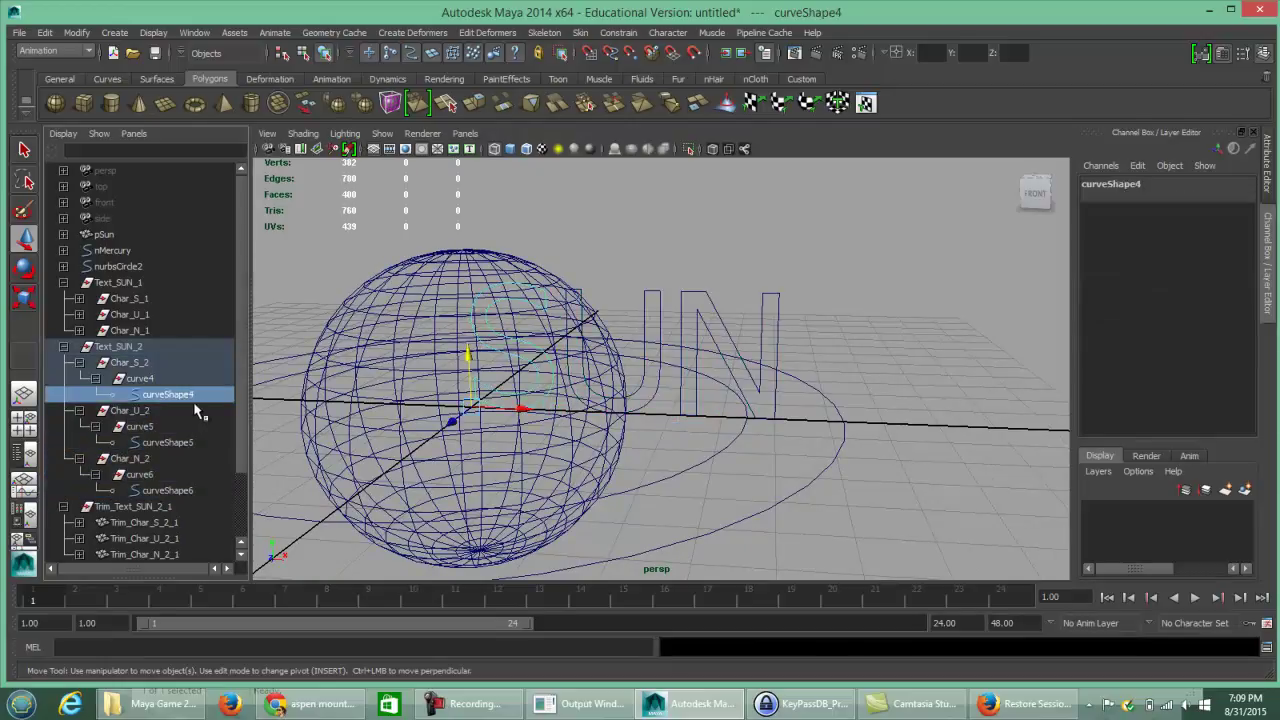
pyautogui.moveTo(779, 314); pyautogui.dragTo(726, 314, button='right')
pyautogui.keyDown('alt'); pyautogui.moveTo(940, 325); pyautogui.dragTo(780, 333, button='right'); pyautogui.keyUp('alt')
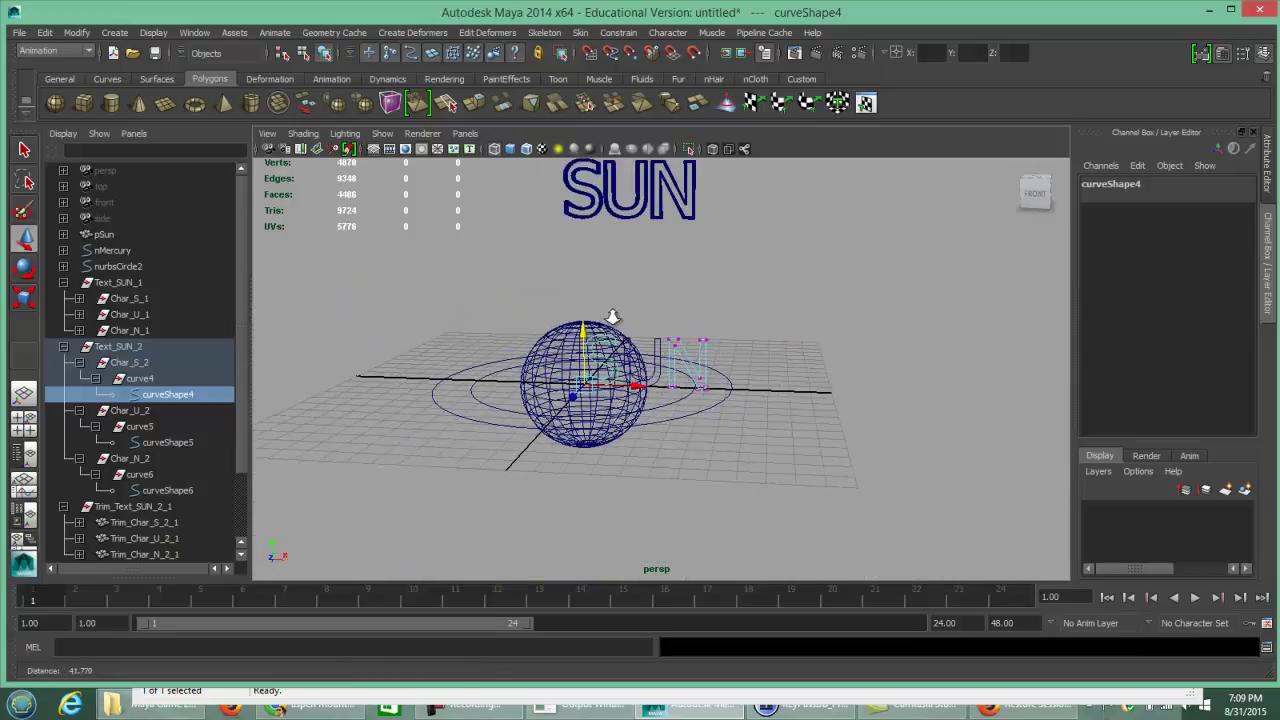
# Pull the N curve's control vertex cv[9] outward along X, then return to object mode
pyautogui.click(706, 341)
pyautogui.keyDown('alt'); pyautogui.moveTo(866, 357); pyautogui.dragTo(860, 423, button='middle'); pyautogui.keyUp('alt')
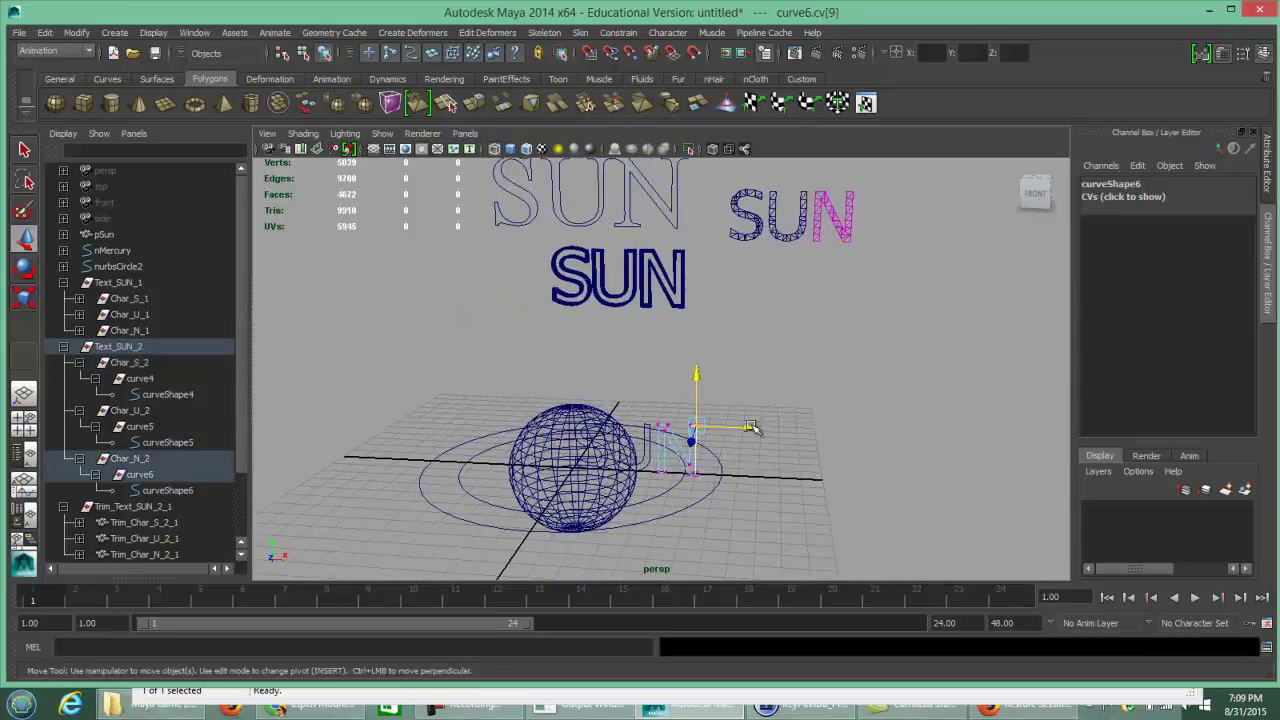
pyautogui.moveTo(749, 430); pyautogui.dragTo(791, 427)
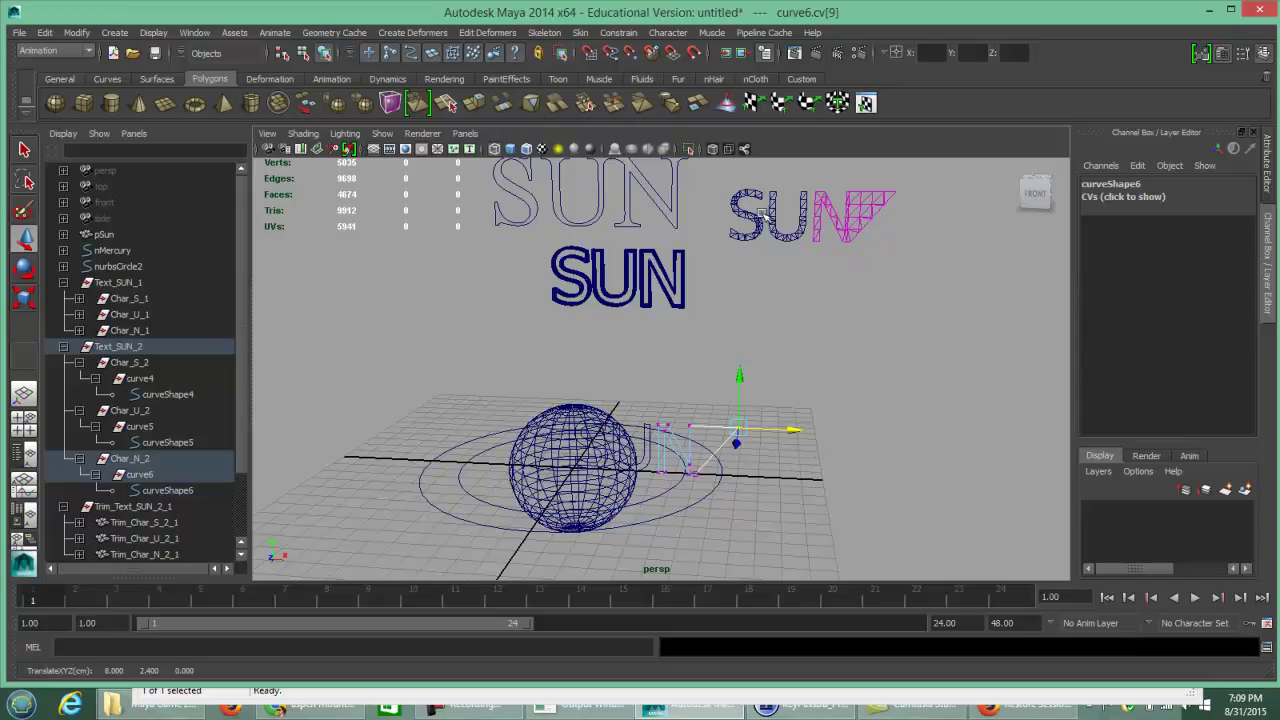
pyautogui.hotkey('ctrl', 'z')
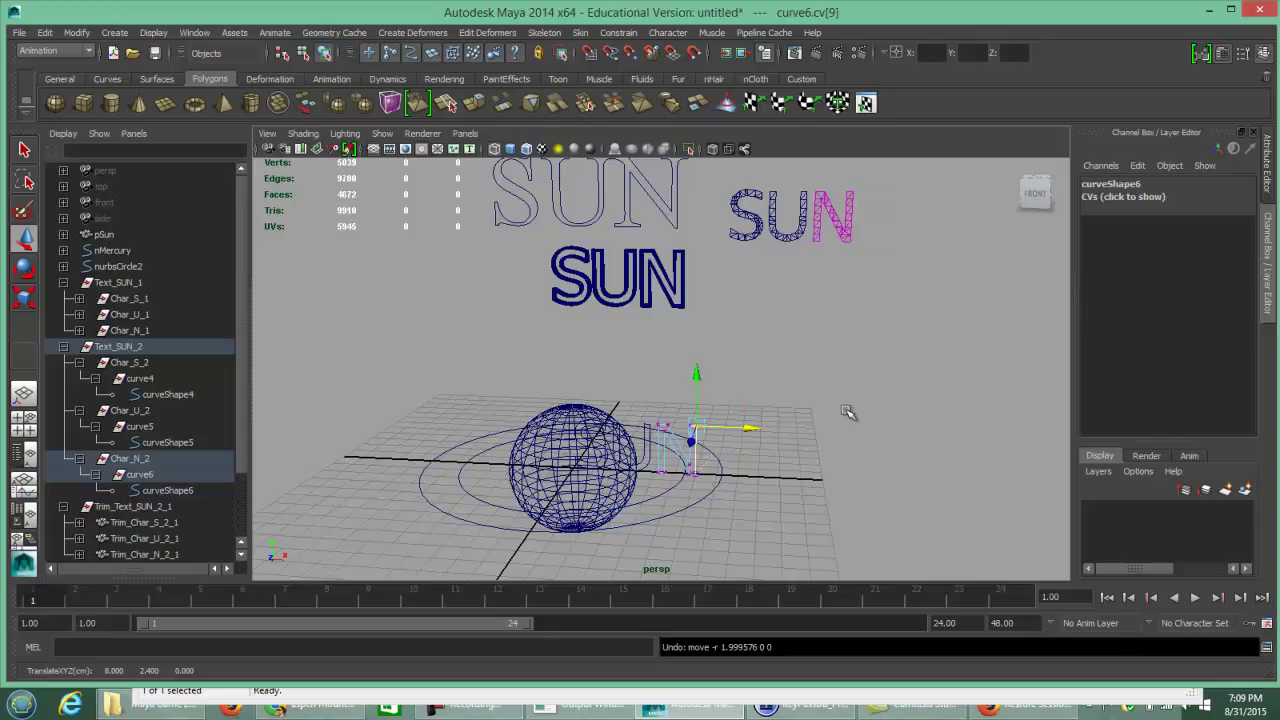
pyautogui.moveTo(755, 427); pyautogui.dragTo(793, 429)
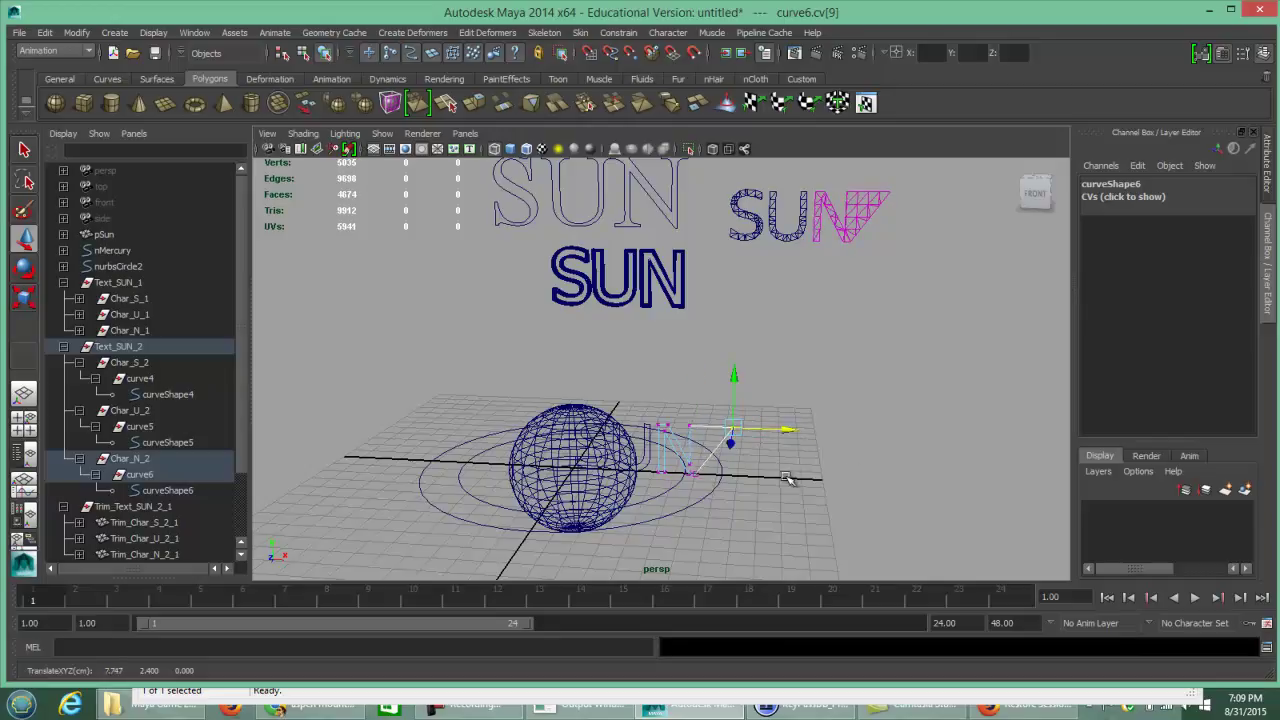
pyautogui.moveTo(690, 445); pyautogui.dragTo(745, 395, button='right')
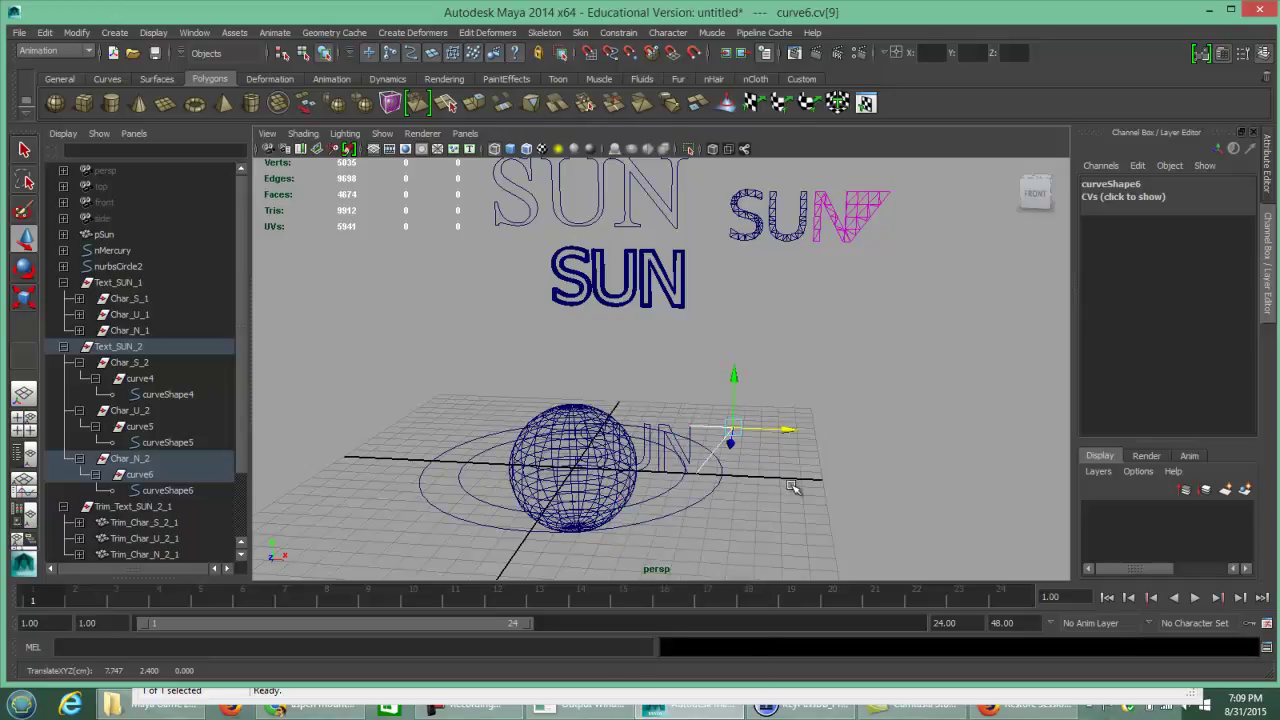
pyautogui.scroll(5, 790, 485)
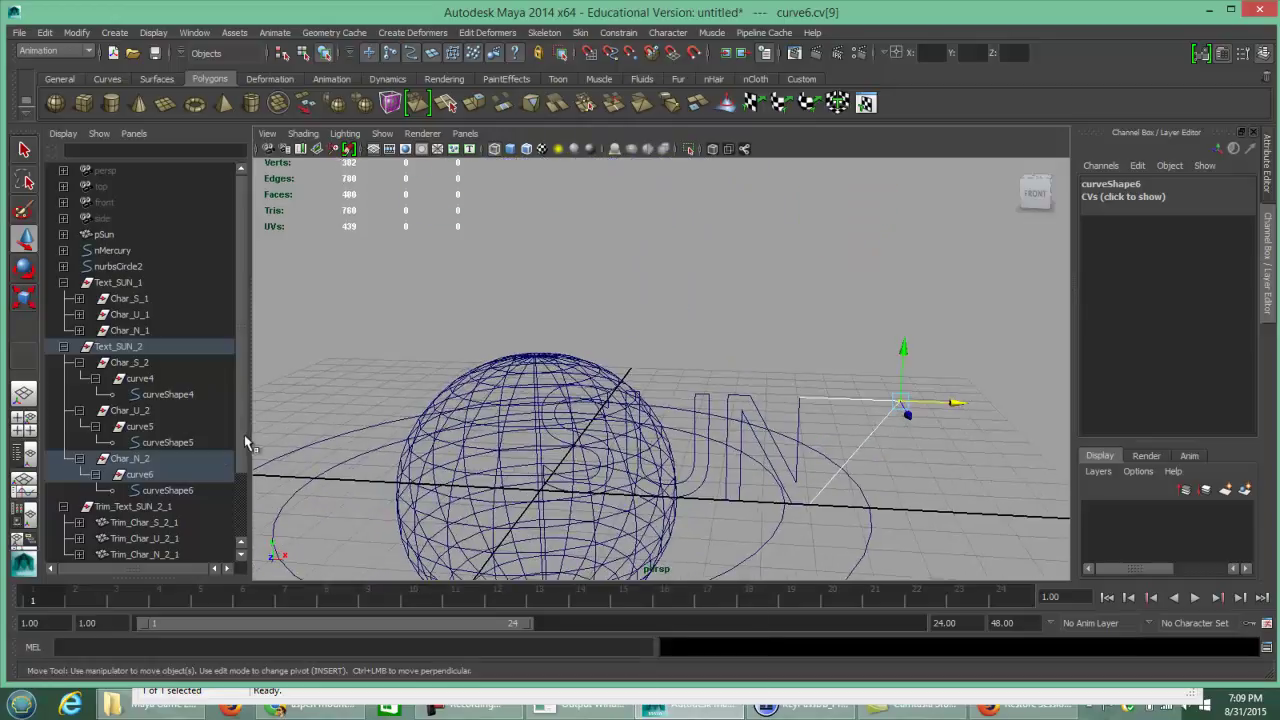
# Delete Text_SUN_2's curveShape6, curveShape5 and curveShape4, then zoom out in the viewport
pyautogui.click(167, 490)
pyautogui.keyDown('ctrl'); pyautogui.click(168, 442); pyautogui.keyUp('ctrl')
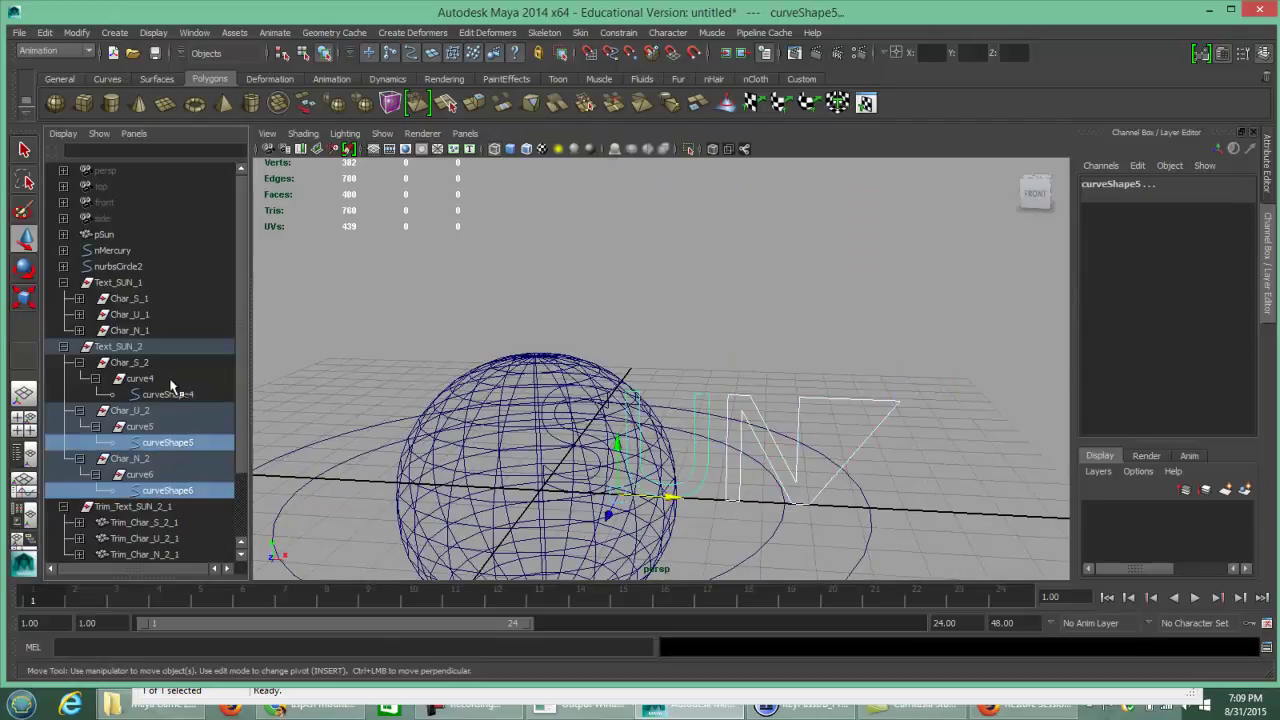
pyautogui.keyDown('ctrl'); pyautogui.click(168, 394); pyautogui.keyUp('ctrl')
pyautogui.press('Delete')
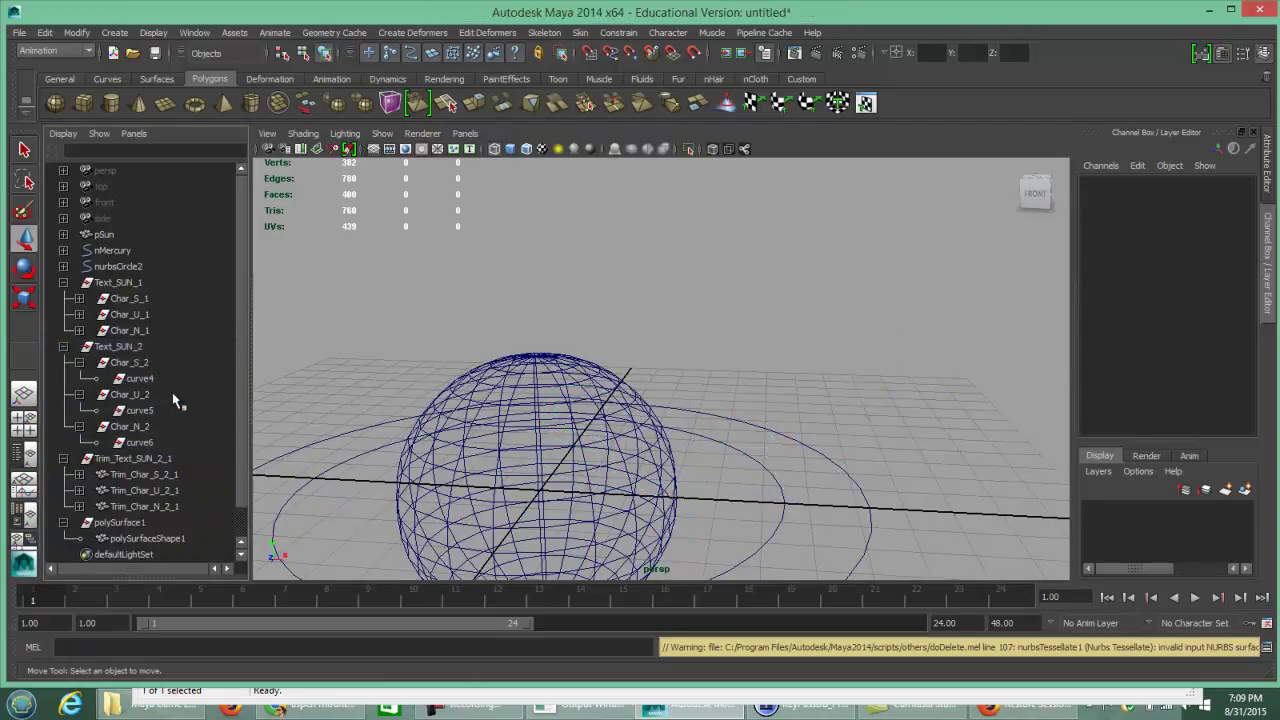
pyautogui.scroll(-5, 618, 414)
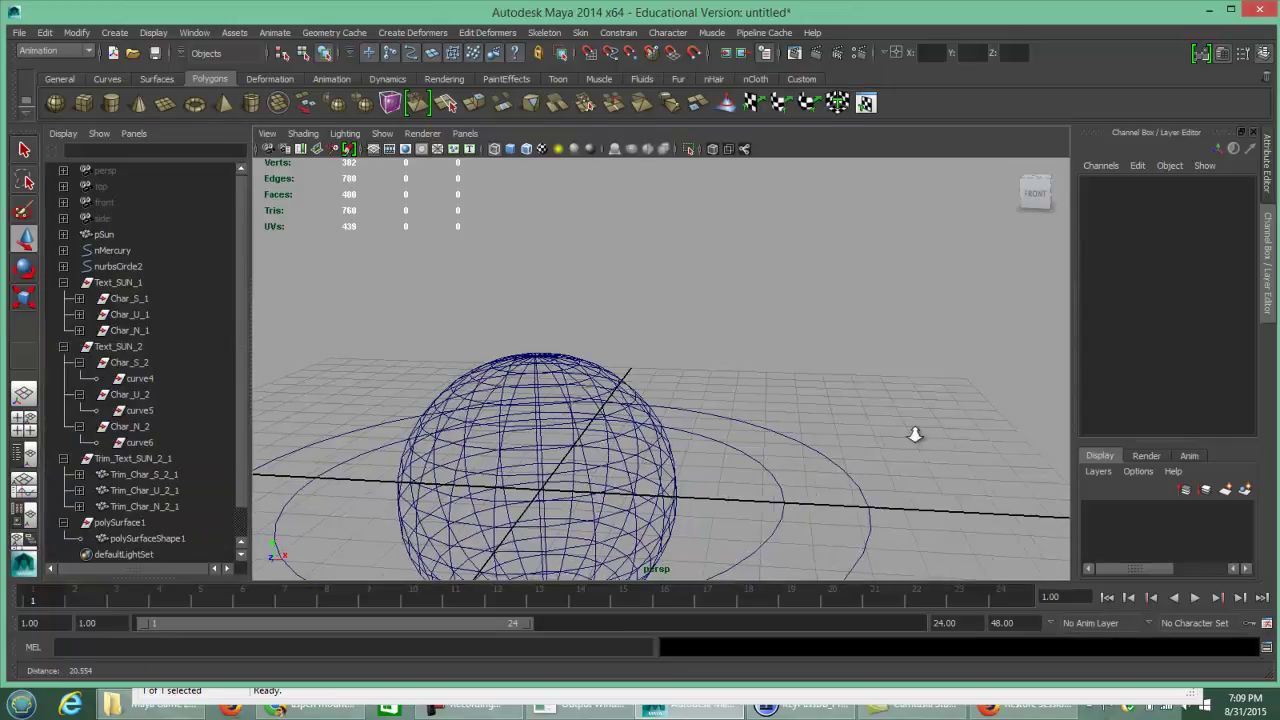
pyautogui.scroll(-1, 618, 414)
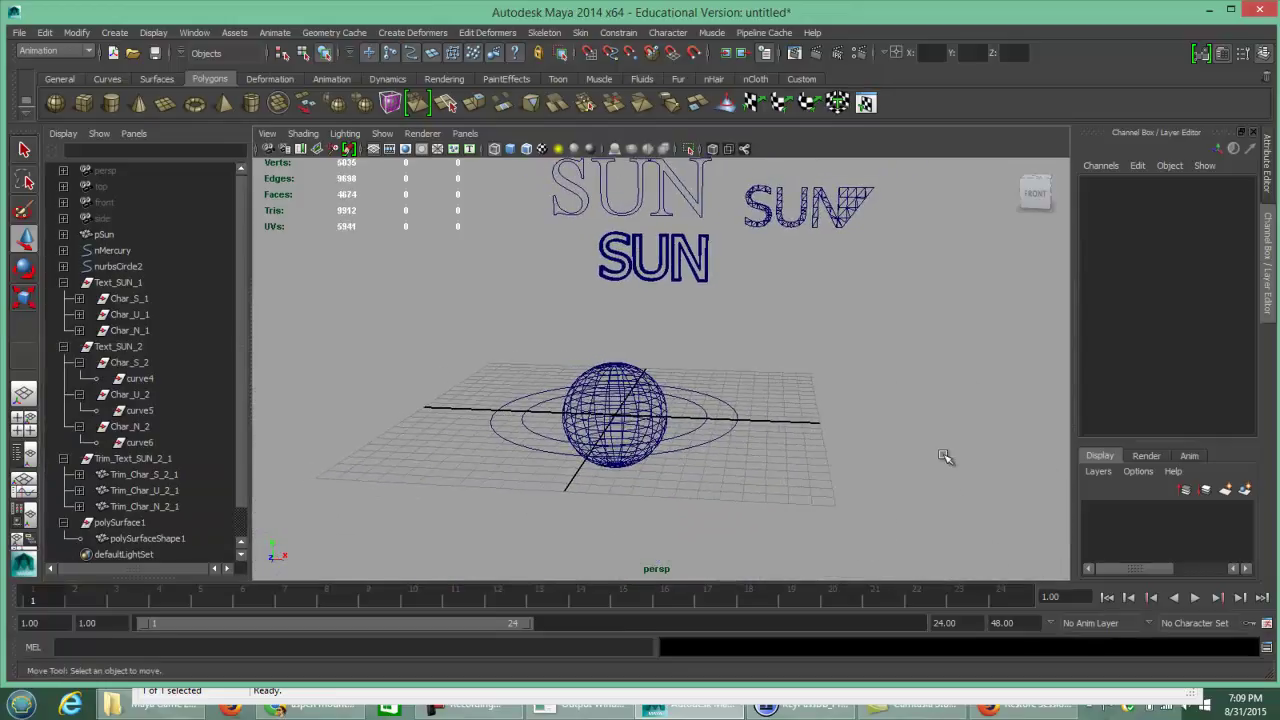